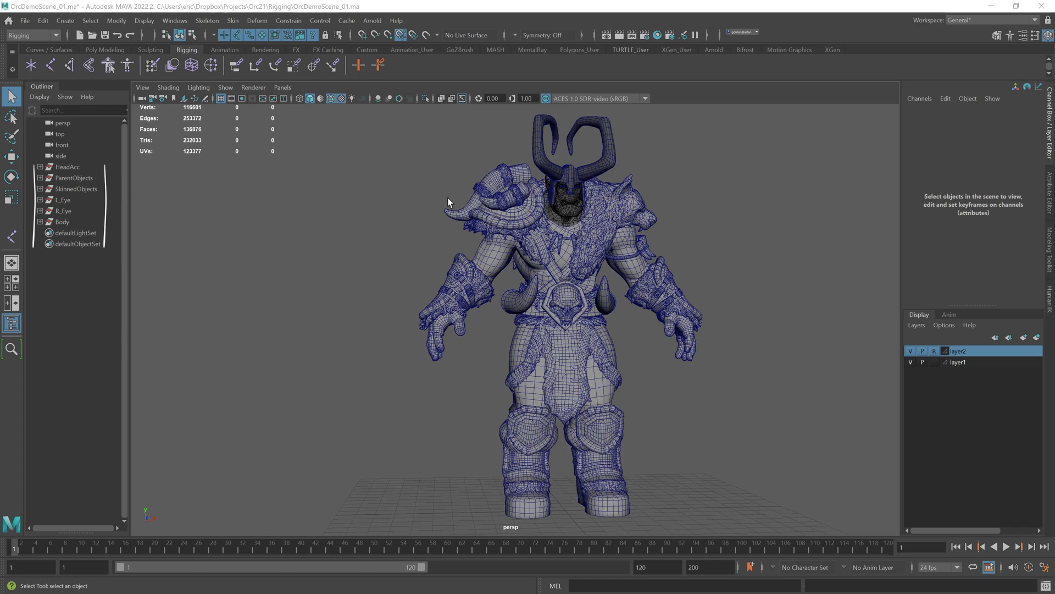
Step: Inspect the outliner groups by selecting each one to see which meshes of the orc it contains
alt+middle_drag(446, 218, 408, 213)
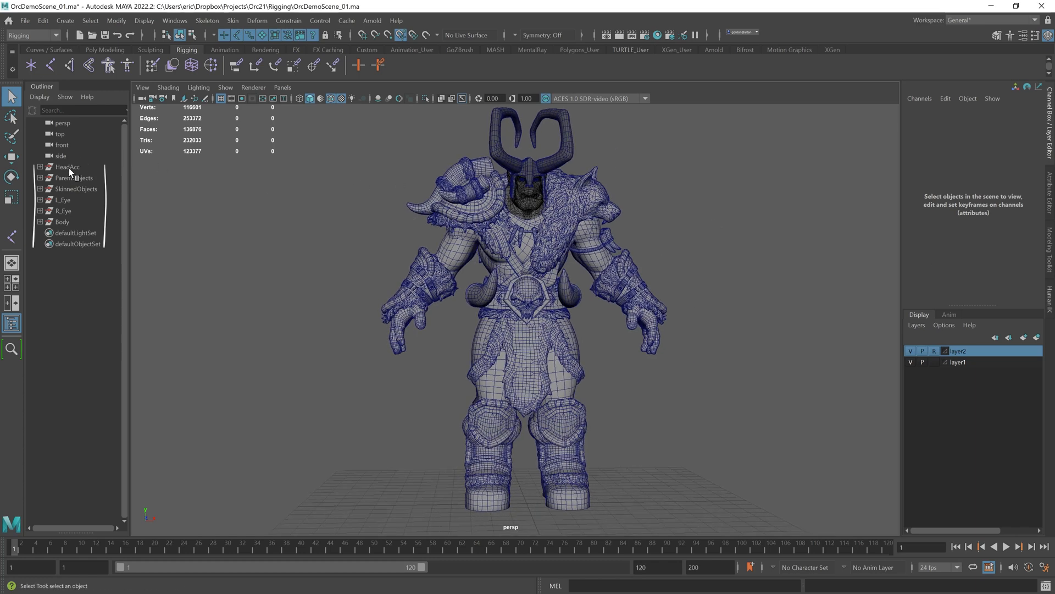
click(68, 167)
click(71, 177)
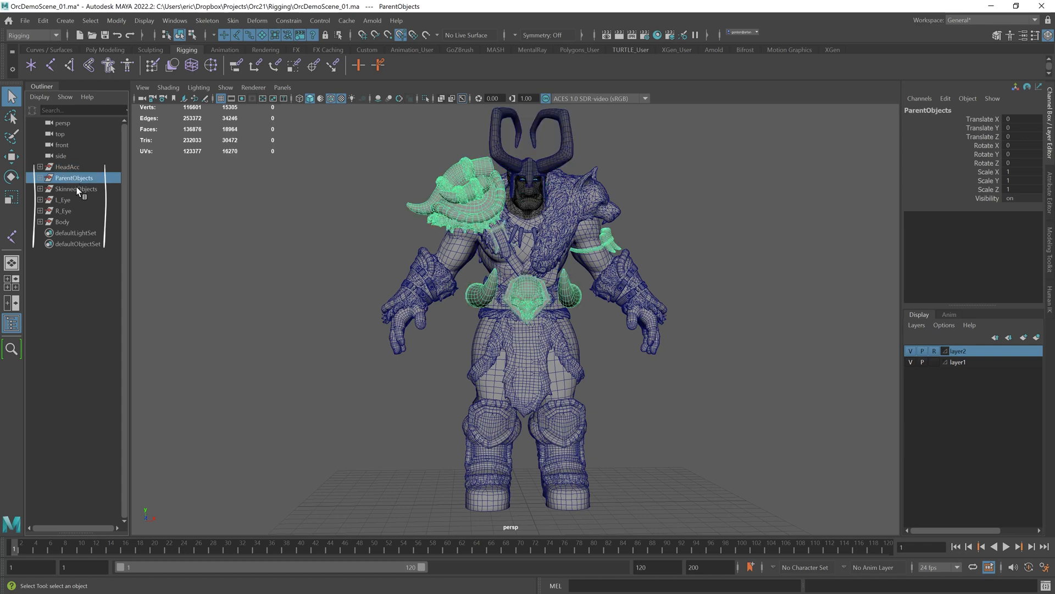
click(77, 189)
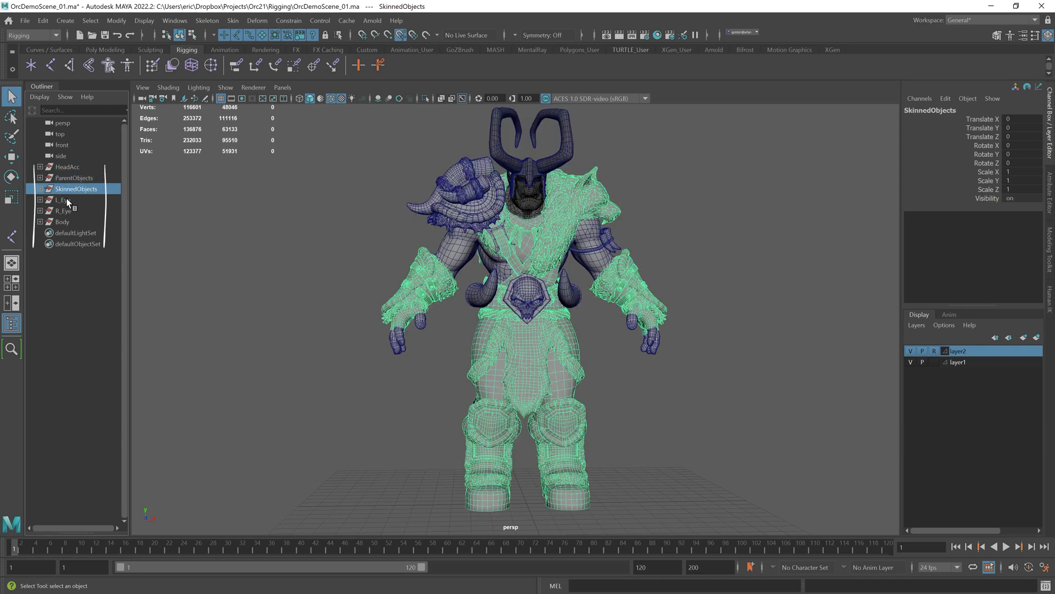
click(67, 201)
click(68, 210)
click(68, 221)
click(322, 230)
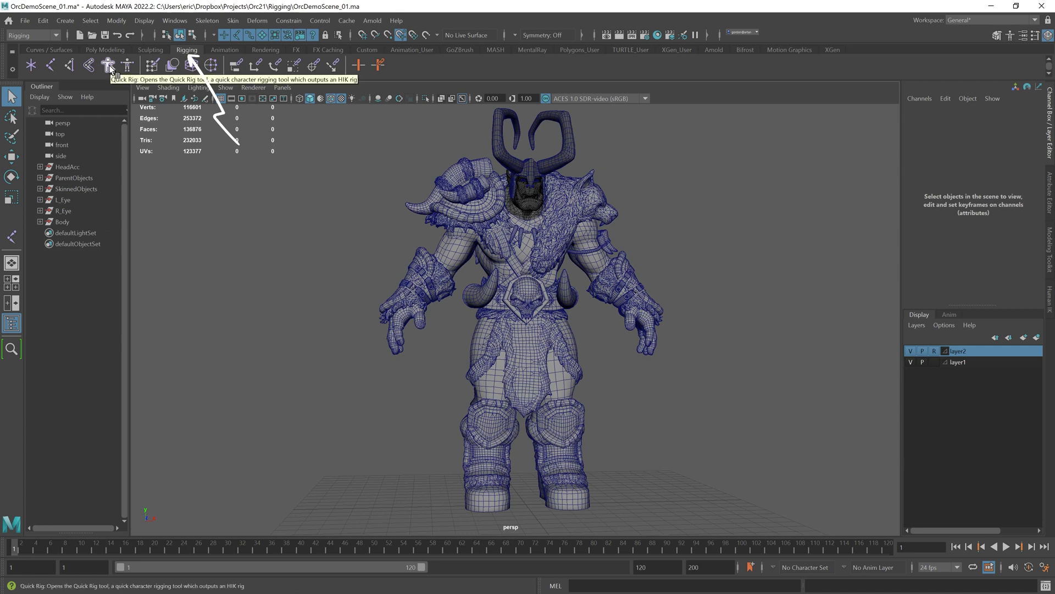
Step: Open the Quick Rig tool from the Skeleton menu
click(207, 21)
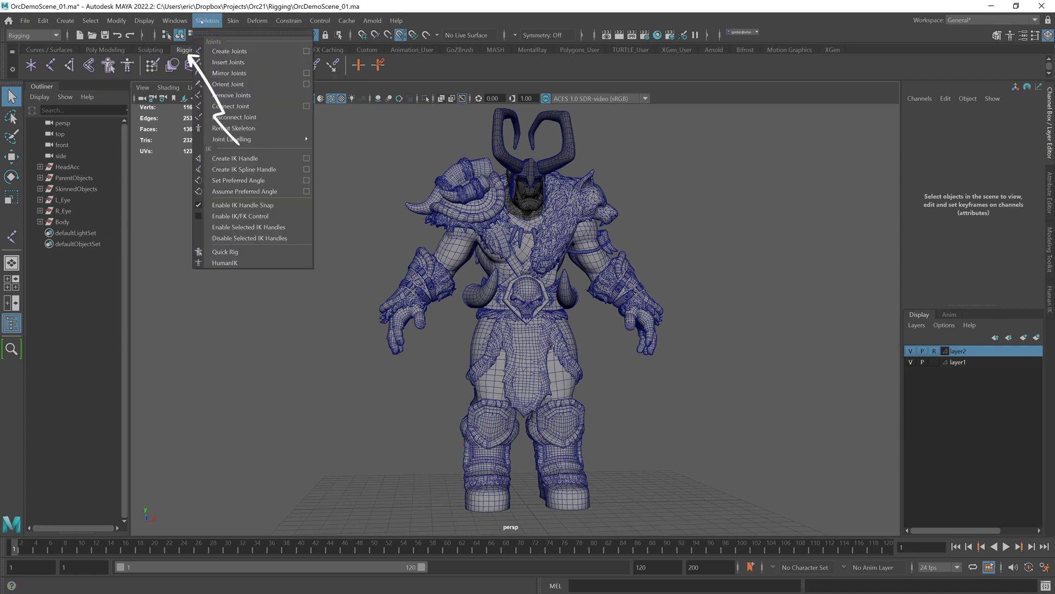
click(225, 251)
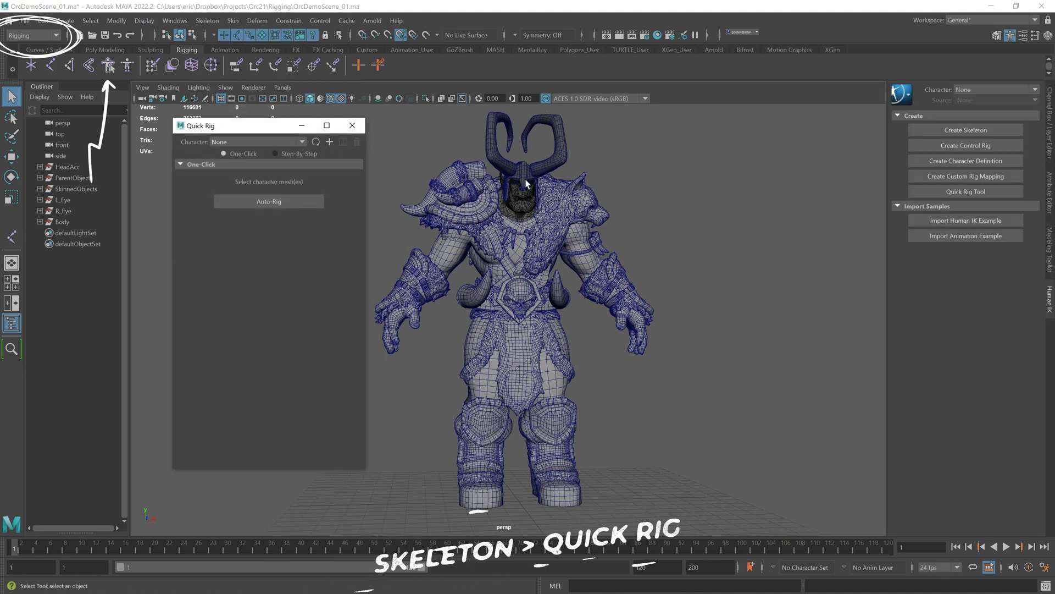
alt+middle_drag(527, 183, 593, 190)
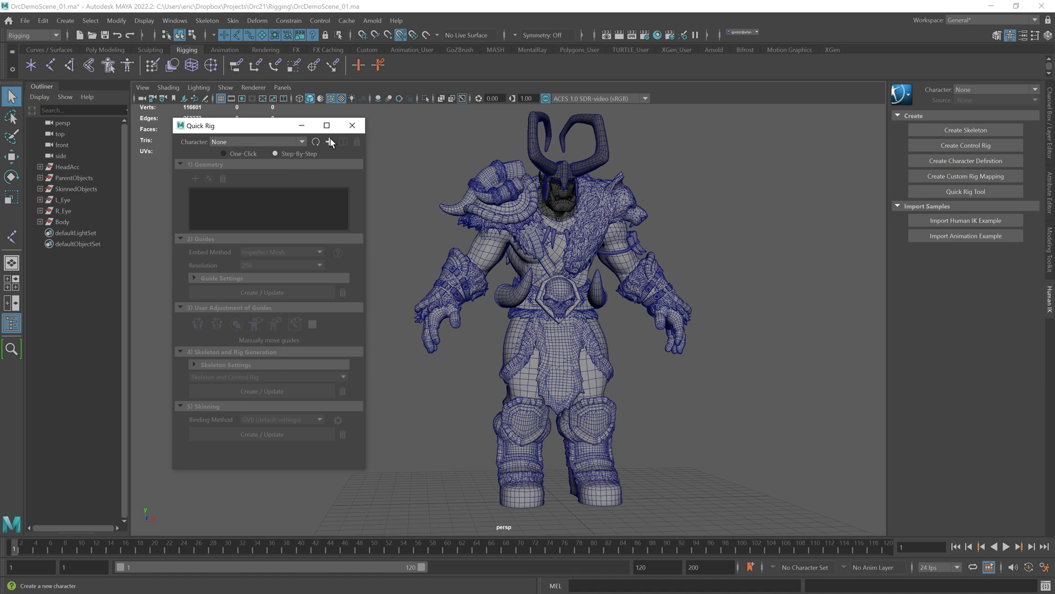
Step: Create a new Quick Rig character named OrcRig
click(330, 142)
click(344, 142)
text(OrcRig)
key(Return)
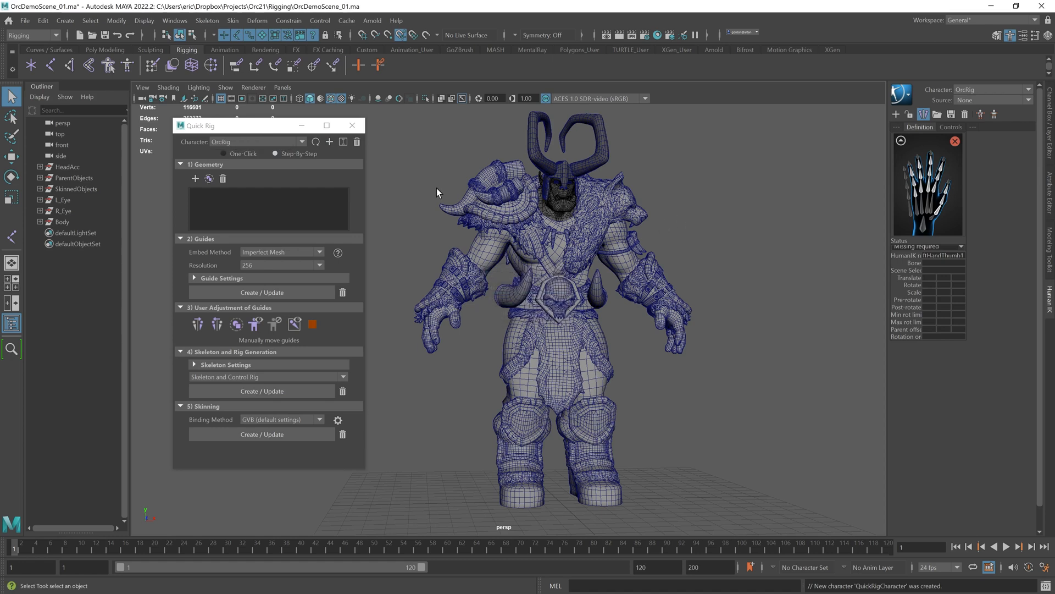
Step: Add the SkinnedObjects and Body groups to the Quick Rig geometry list
click(77, 188)
ctrl+click(63, 222)
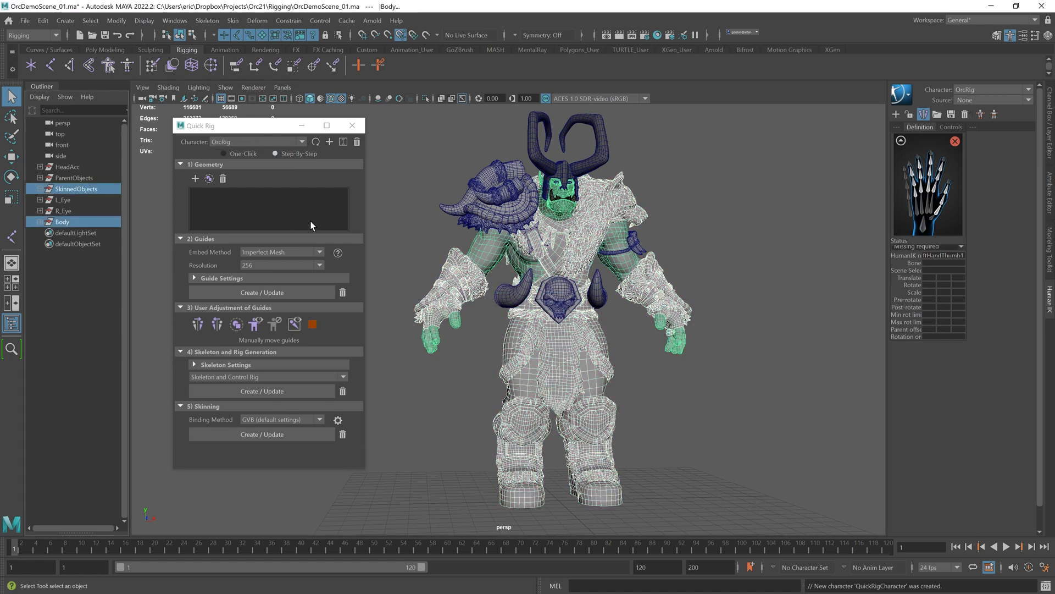
click(195, 179)
click(394, 200)
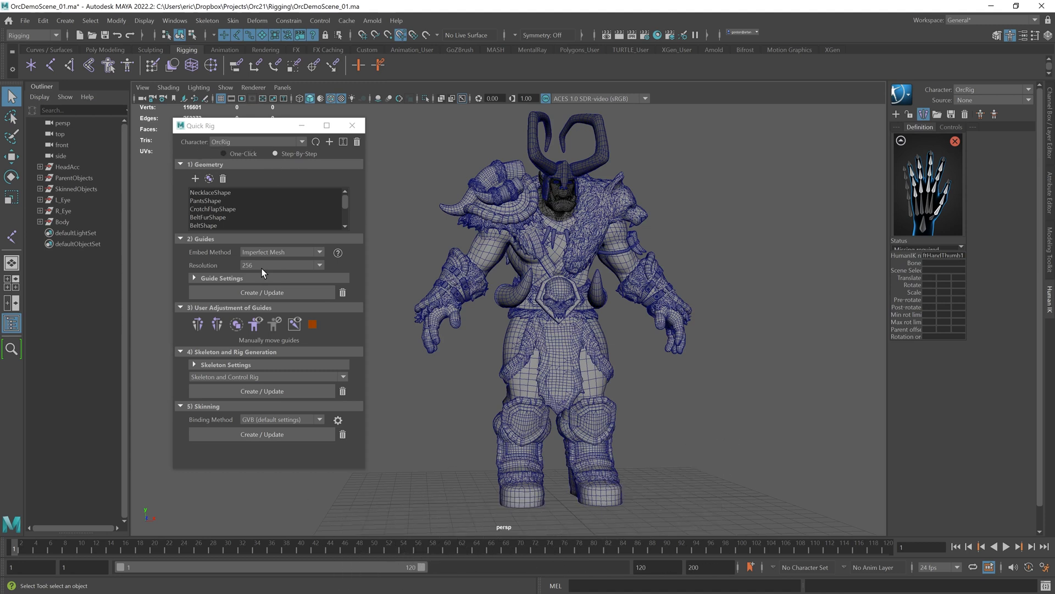
Step: Create the guides using the Imperfect Mesh embed method at 256 resolution
click(262, 267)
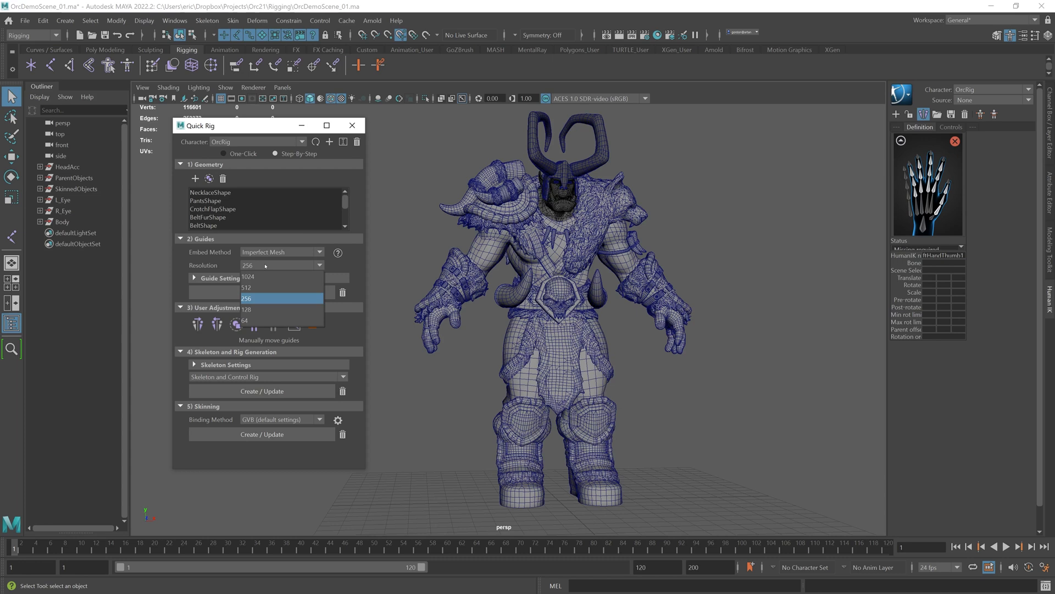
click(424, 236)
click(277, 294)
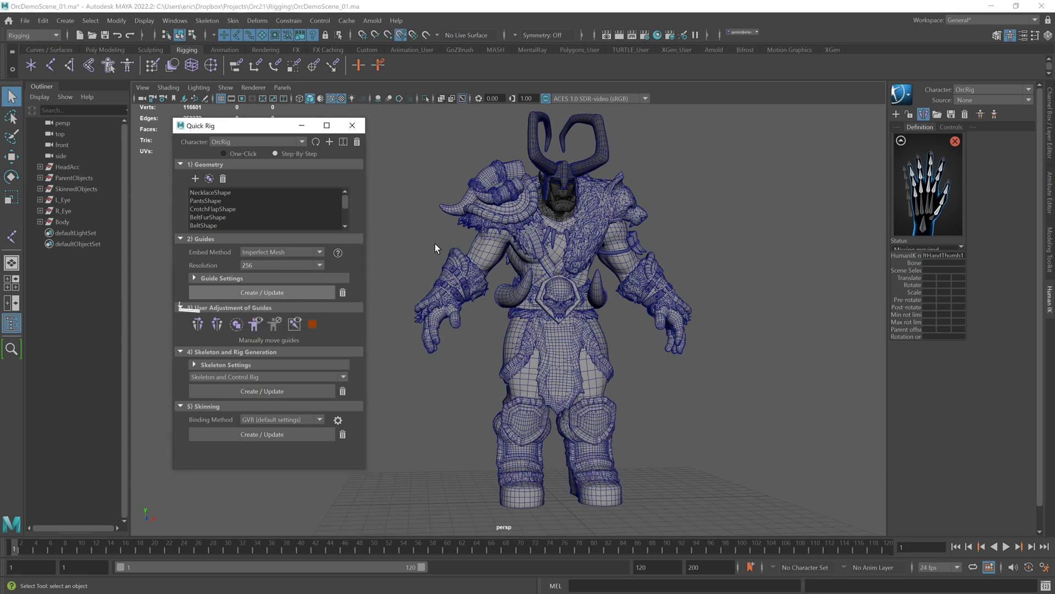
click(264, 293)
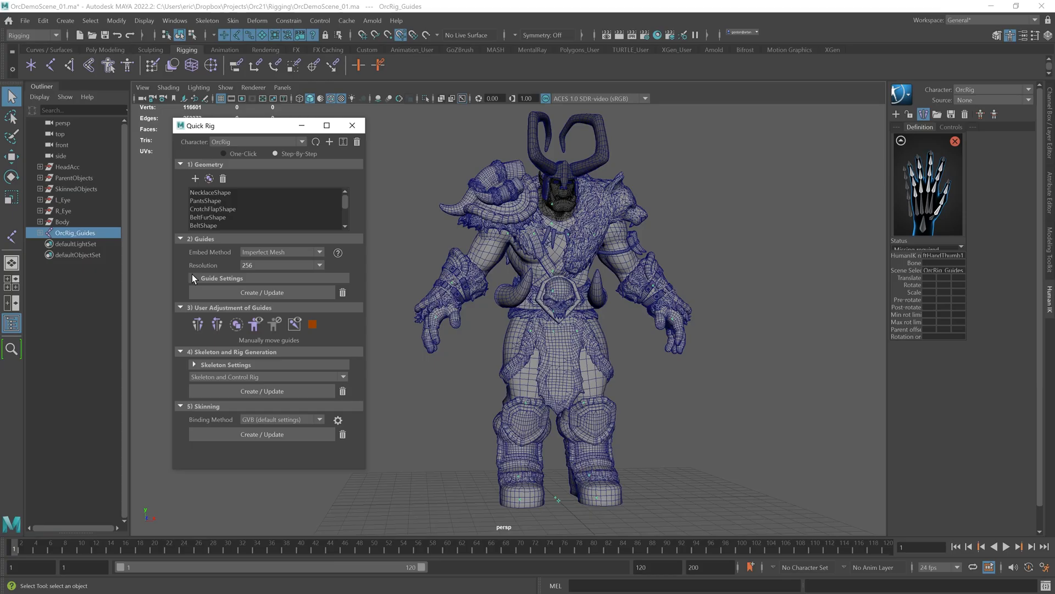
Step: Set layer1 to reference so the mesh can't be picked while selecting guides
click(192, 275)
scroll(672, 257, up, 2)
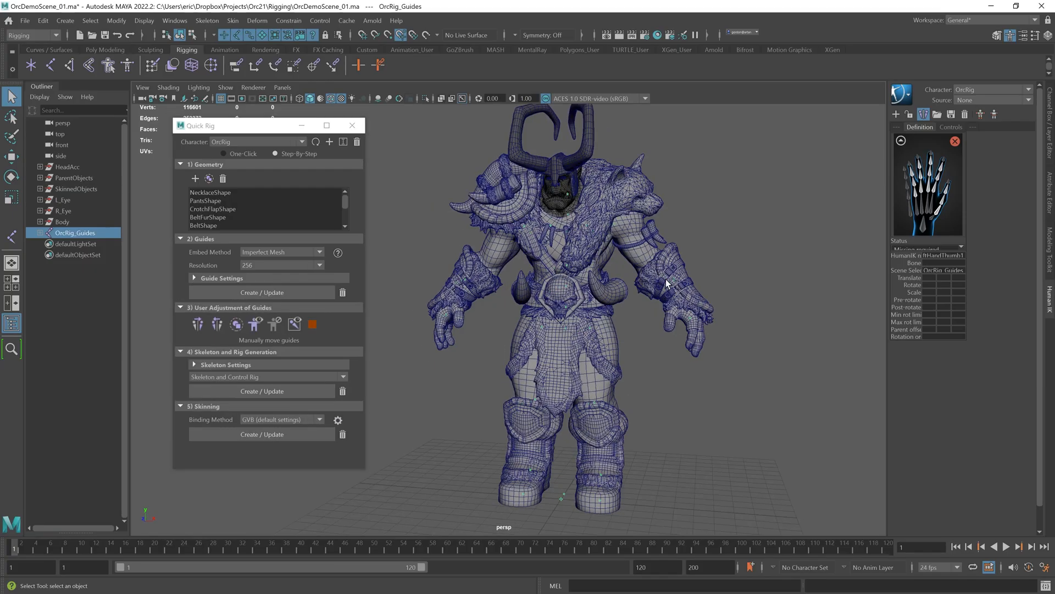
click(673, 280)
key(ctrl+a)
key(ctrl+a)
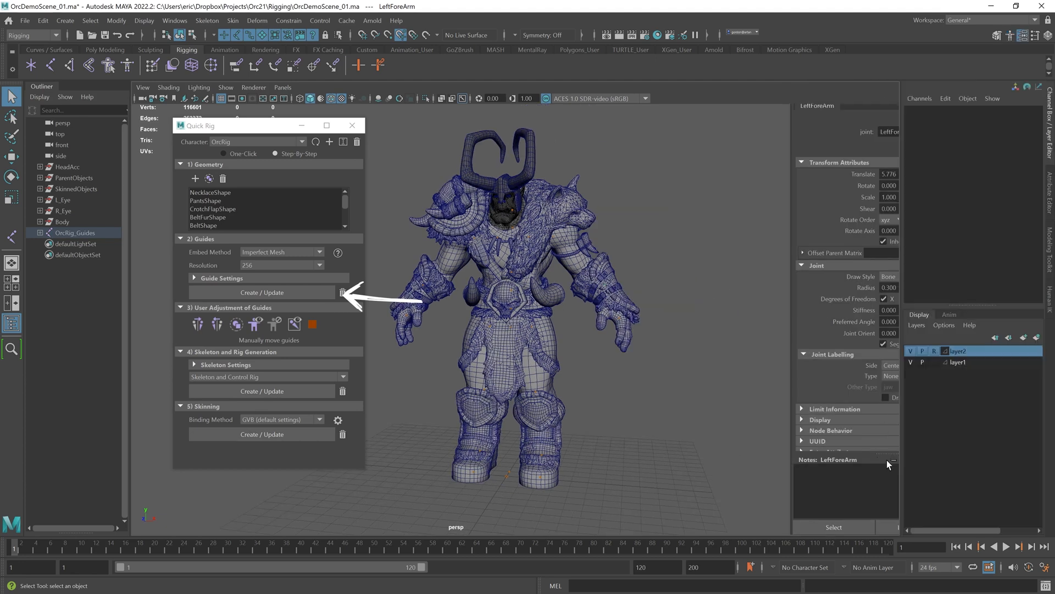
click(935, 362)
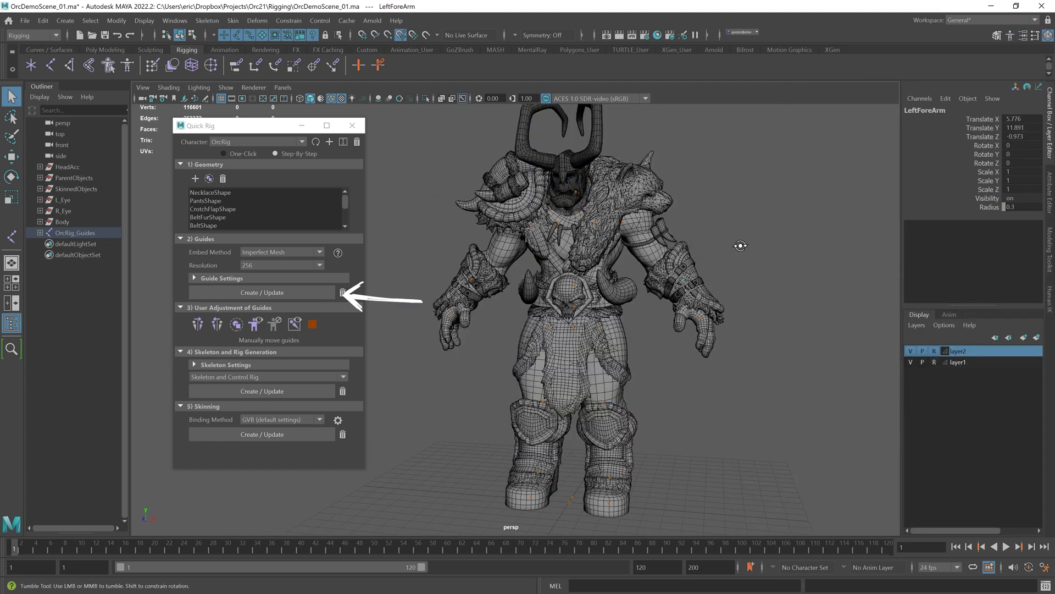
Step: Move the left forearm guide into the centre of the elbow
key(w)
scroll(732, 272, up, 5)
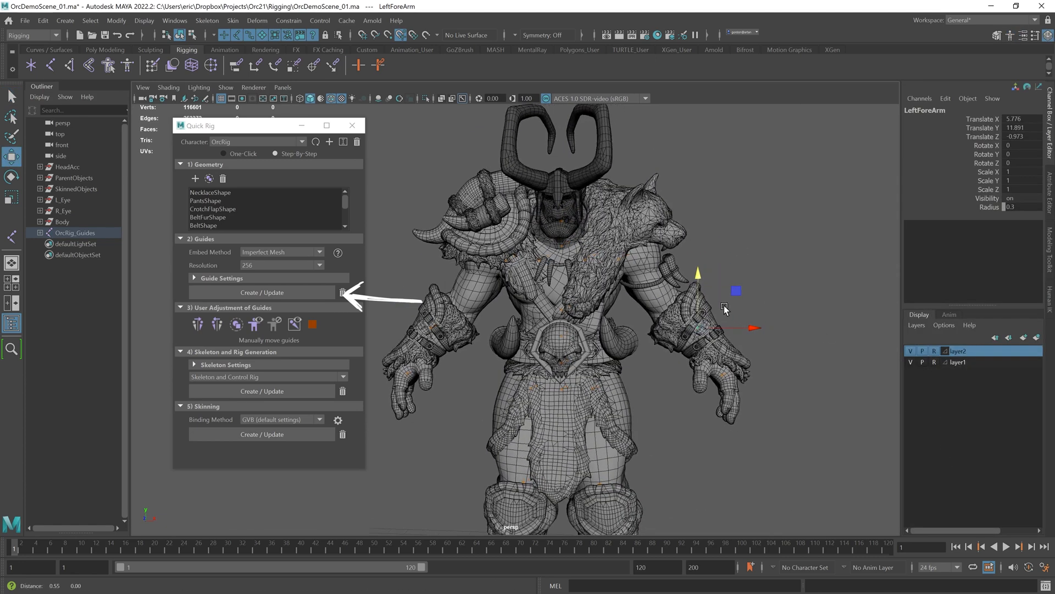
drag(669, 270, 678, 296)
key(f)
alt+right_drag(669, 285, 553, 297)
alt+middle_drag(553, 297, 601, 292)
mouse_move(601, 292)
alt+mouse_down()
mouse_move(598, 318)
mouse_move(612, 308)
alt+mouse_up()
mouse_move(594, 306)
alt+mouse_down()
mouse_move(572, 301)
mouse_move(594, 308)
alt+mouse_up()
alt+right_drag(593, 307, 574, 310)
drag(545, 256, 546, 261)
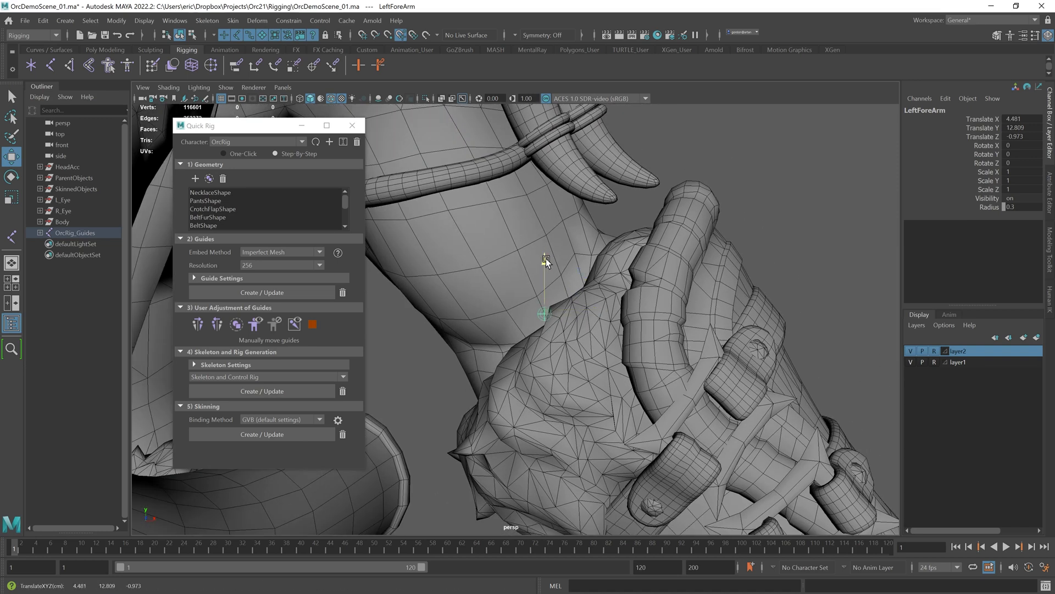
drag(601, 317, 602, 317)
alt+drag(709, 261, 610, 286)
alt+right_drag(611, 286, 550, 297)
alt+drag(550, 297, 517, 311)
drag(465, 332, 570, 363)
drag(510, 330, 512, 330)
alt+drag(566, 329, 474, 297)
drag(505, 264, 505, 324)
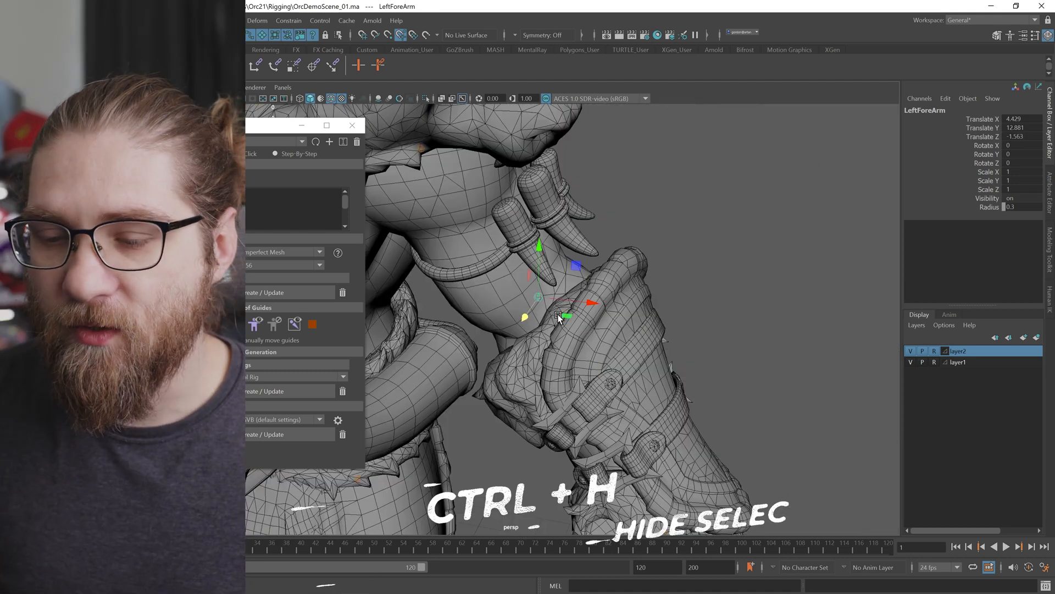
alt+drag(555, 308, 565, 237)
Step: Hide the left wrist armour and glove meshes to expose the left hand guide
click(620, 362)
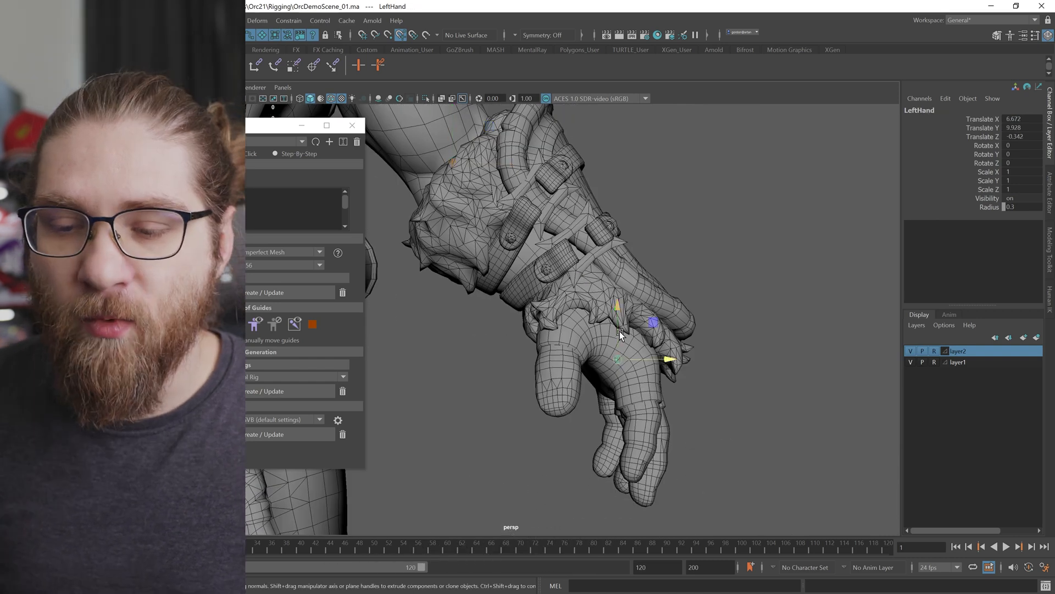
alt+middle_drag(619, 331, 635, 354)
click(649, 308)
click(598, 295)
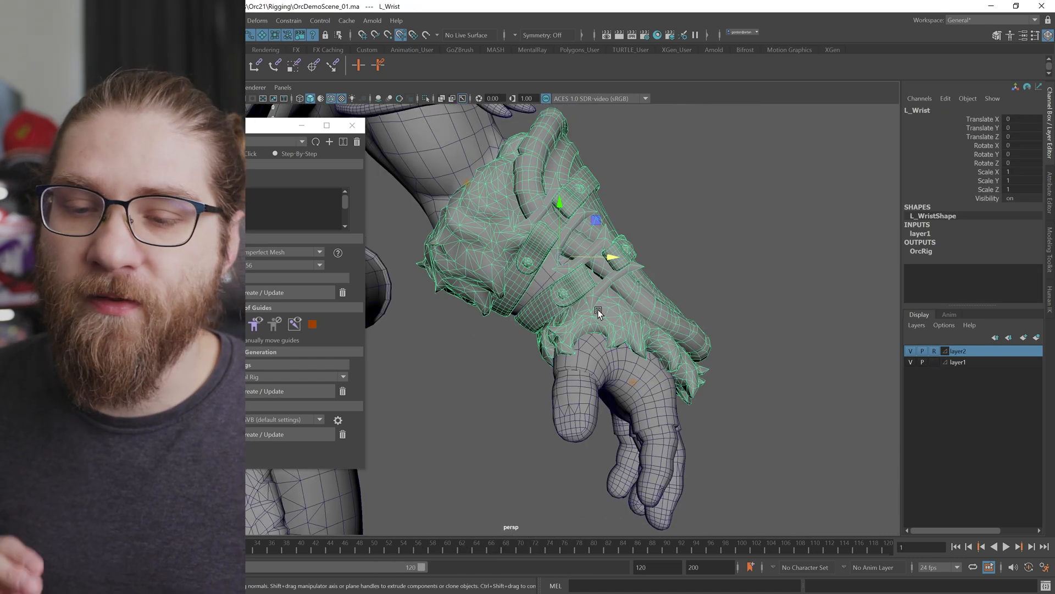
key(ctrl+h)
click(632, 379)
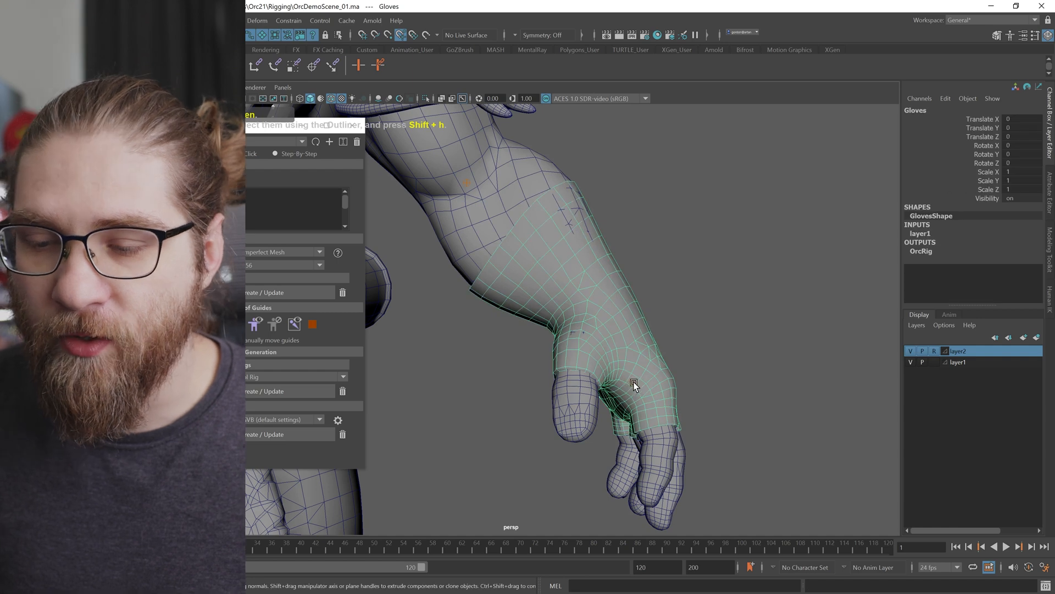
click(634, 380)
Step: Move the left hand guide into the centre of the wrist
drag(633, 325, 628, 241)
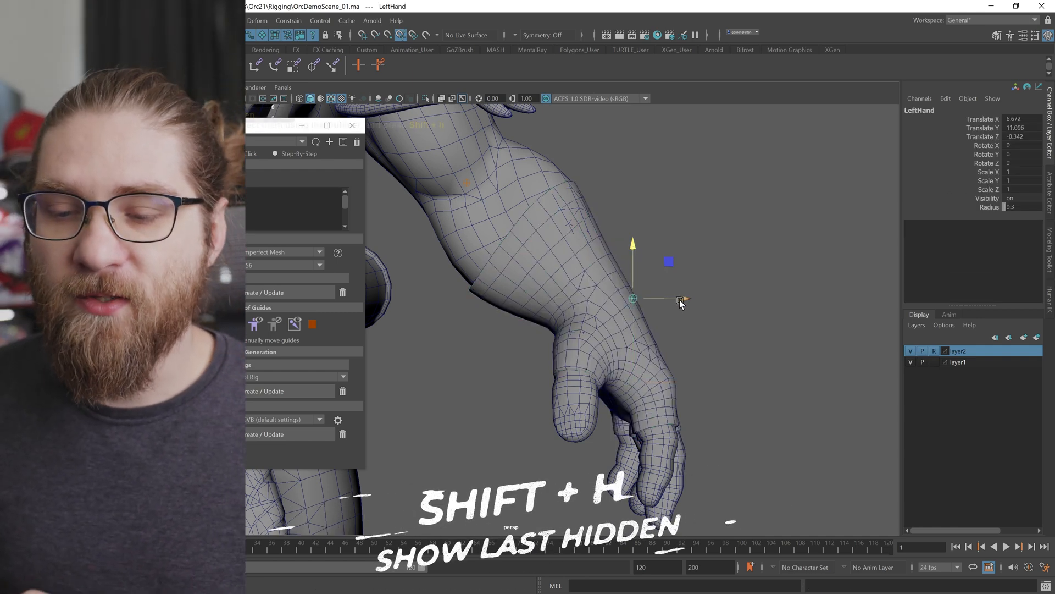
drag(633, 299, 634, 299)
key(f)
alt+drag(572, 287, 642, 300)
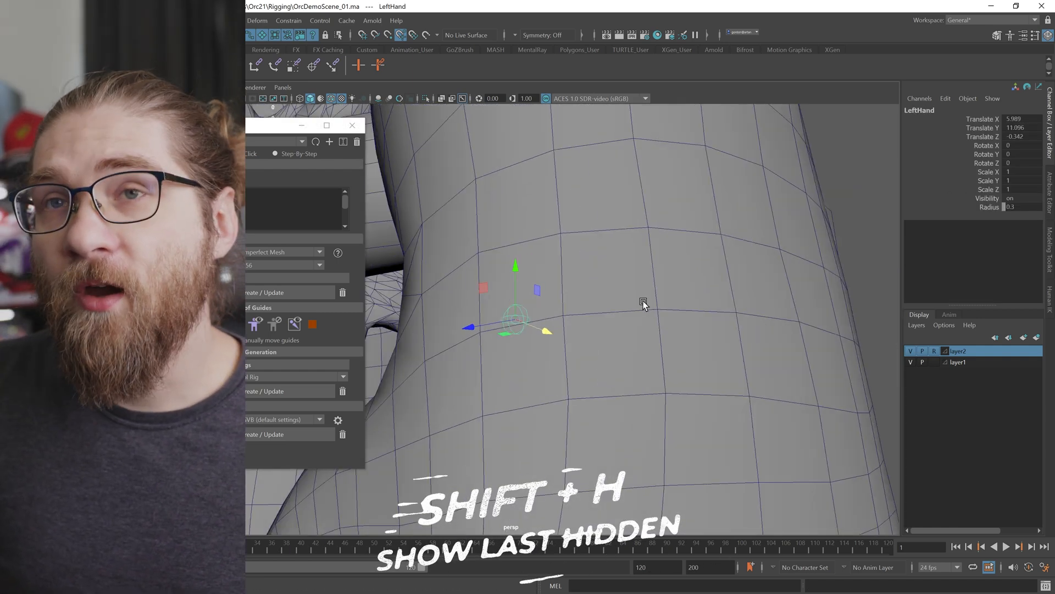
alt+right_drag(642, 300, 511, 320)
drag(485, 332, 594, 340)
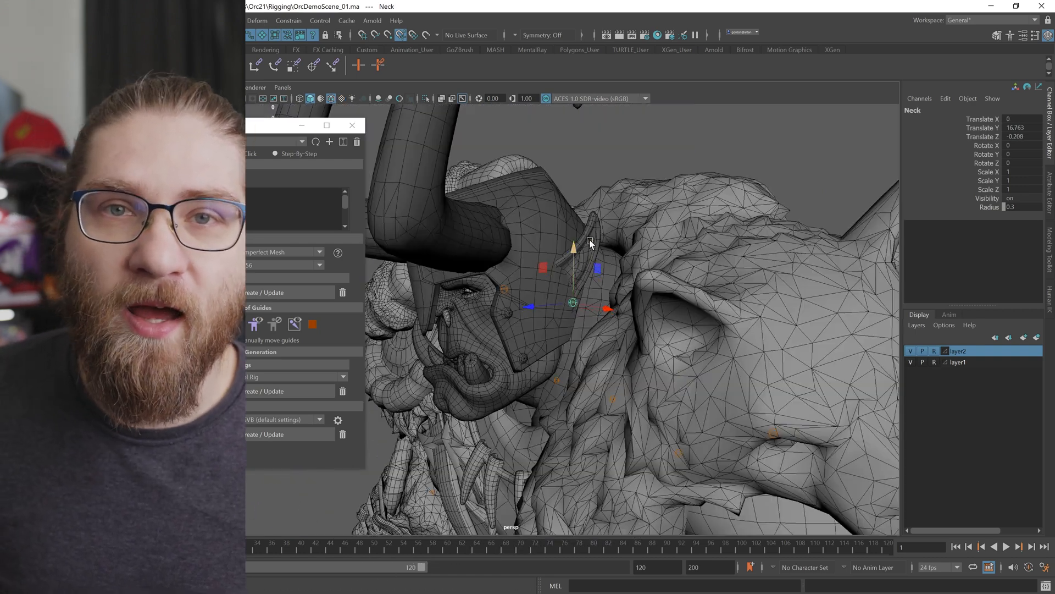
alt+drag(549, 308, 520, 288)
drag(518, 339, 519, 336)
alt+drag(519, 335, 586, 256)
Step: Reposition the neck and spine guides along the centre of the torso
click(526, 306)
alt+right_drag(526, 307, 466, 288)
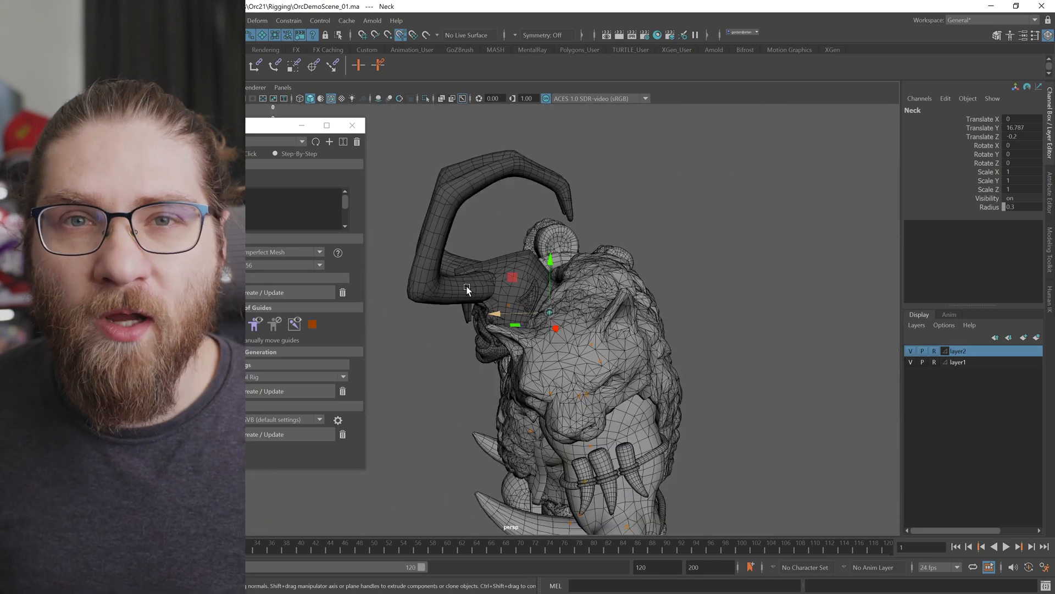
alt+drag(466, 287, 586, 316)
alt+middle_drag(586, 316, 602, 220)
click(559, 300)
alt+right_drag(561, 302, 584, 291)
drag(576, 230, 576, 228)
alt+drag(626, 233, 554, 235)
drag(575, 282, 639, 300)
click(639, 349)
alt+drag(639, 300, 659, 312)
drag(588, 329, 551, 321)
mouse_move(572, 341)
mouse_down()
mouse_move(632, 332)
mouse_move(591, 344)
mouse_up()
alt+right_drag(590, 344, 569, 379)
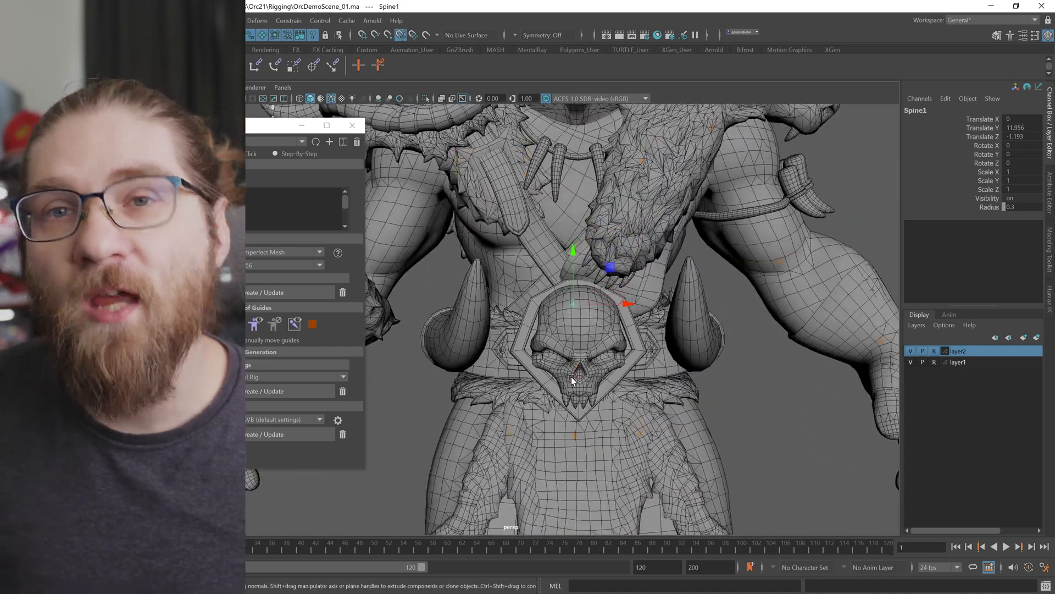
drag(574, 326, 573, 302)
alt+middle_drag(687, 434, 686, 379)
Step: Hide the hip guard meshes to expose the leg guides
click(662, 360)
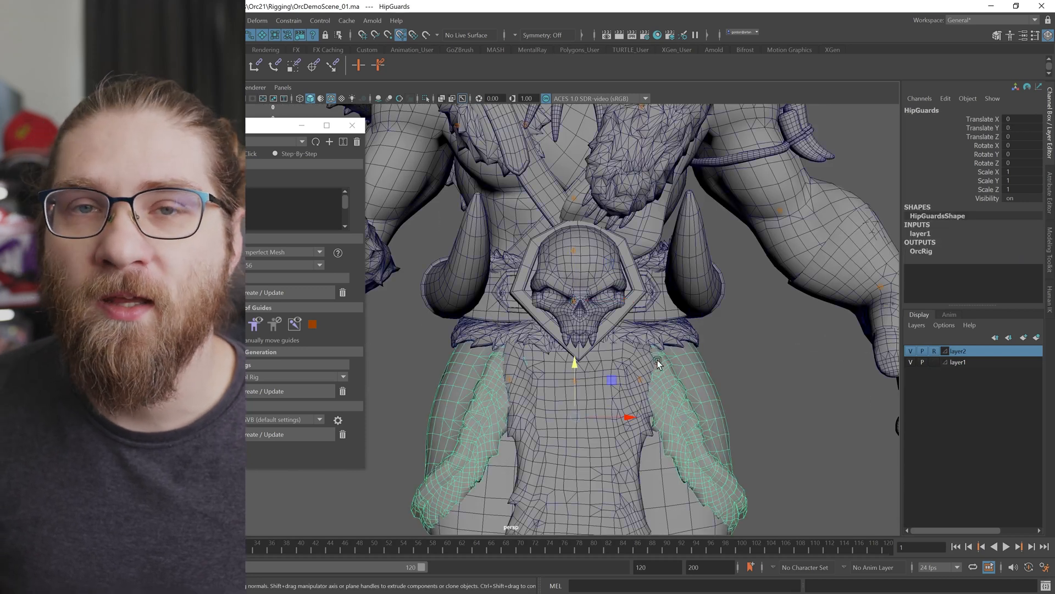
shift+click(626, 450)
key(ctrl+h)
click(640, 379)
drag(695, 379, 699, 379)
click(785, 370)
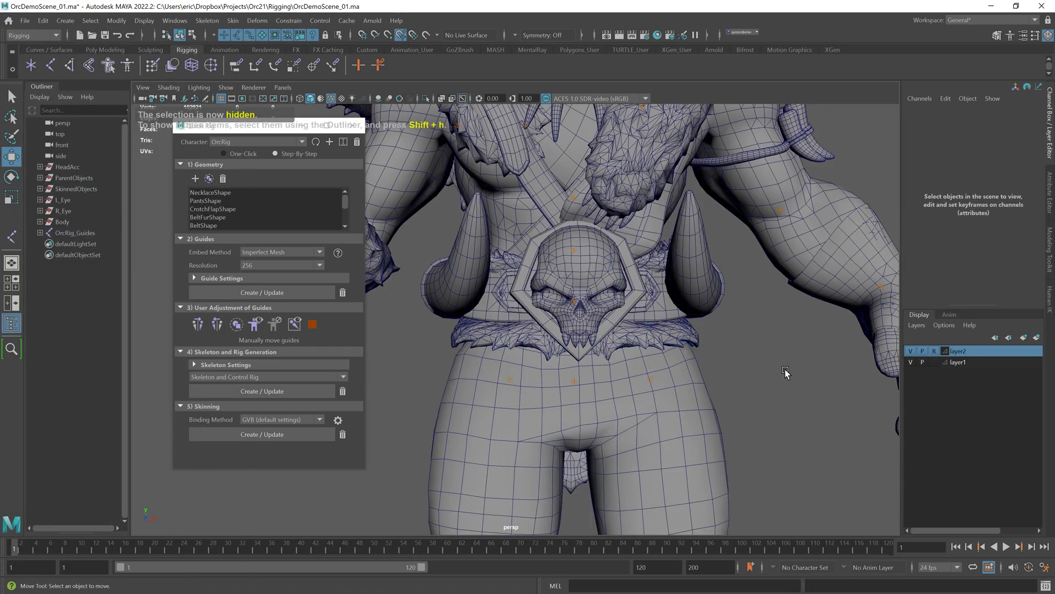
Step: Reposition the left leg guides into the centres of the hip, knee and ankle
alt+drag(786, 369, 790, 375)
alt+right_drag(789, 375, 521, 288)
alt+middle_drag(525, 448, 526, 287)
alt+right_drag(527, 288, 574, 237)
alt+middle_drag(574, 237, 554, 323)
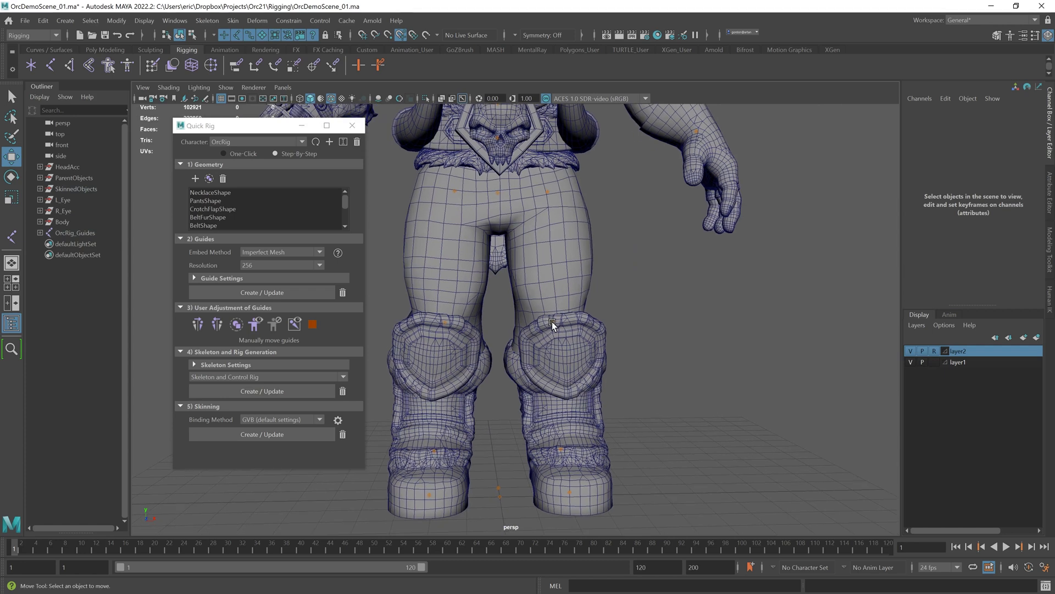
click(555, 323)
key(f)
alt+right_drag(605, 325, 555, 309)
alt+drag(556, 308, 481, 330)
alt+right_drag(481, 330, 416, 312)
alt+middle_drag(416, 312, 436, 314)
drag(475, 322, 457, 341)
alt+drag(457, 341, 398, 334)
drag(464, 336, 559, 368)
alt+middle_drag(559, 367, 606, 200)
click(609, 357)
drag(556, 358, 574, 358)
alt+drag(553, 351, 498, 343)
drag(483, 315, 627, 298)
drag(627, 298, 627, 287)
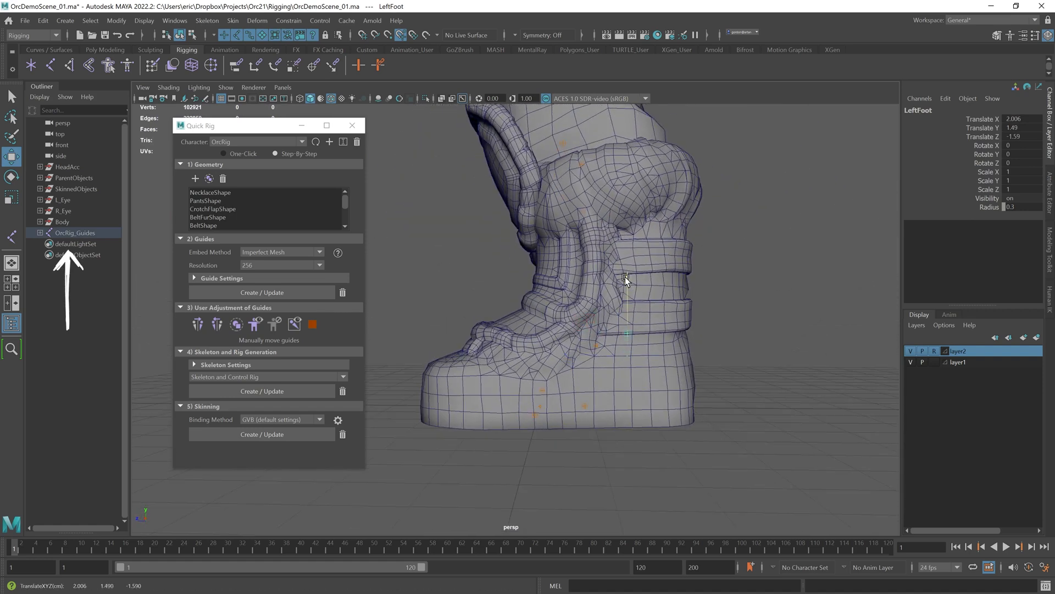
Step: Position the left foot and toe base guides inside the boot
drag(574, 339, 552, 339)
alt+drag(551, 339, 567, 360)
click(534, 412)
alt+drag(535, 413, 585, 384)
drag(543, 355, 545, 340)
mouse_move(545, 339)
alt+mouse_down()
mouse_move(534, 337)
mouse_move(537, 349)
mouse_move(538, 339)
alt+mouse_up()
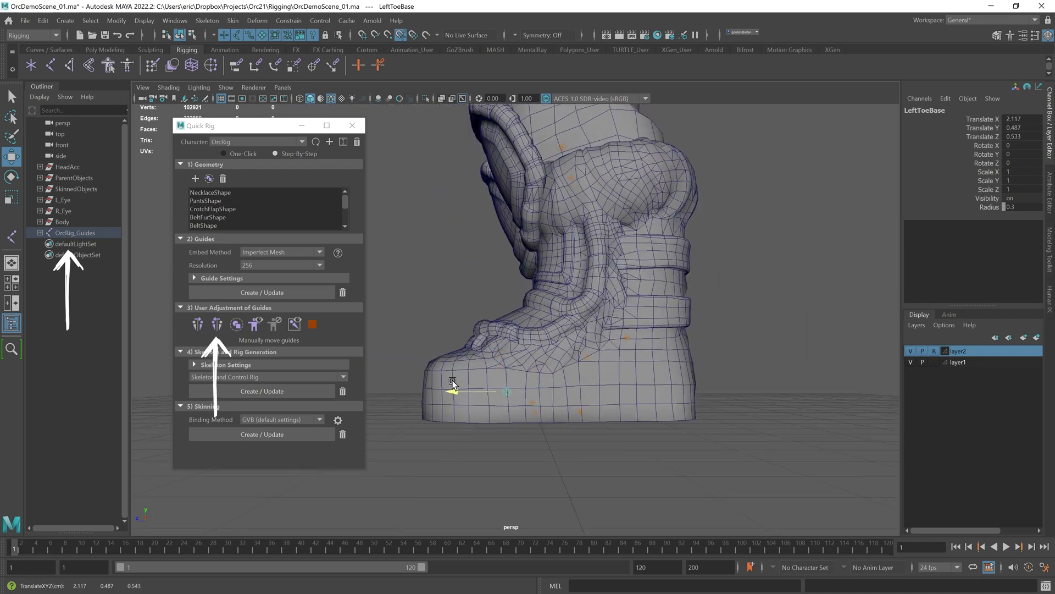
click(787, 335)
alt+right_drag(787, 335, 522, 342)
alt+drag(522, 342, 572, 349)
alt+middle_drag(572, 348, 621, 440)
alt+right_drag(622, 439, 625, 347)
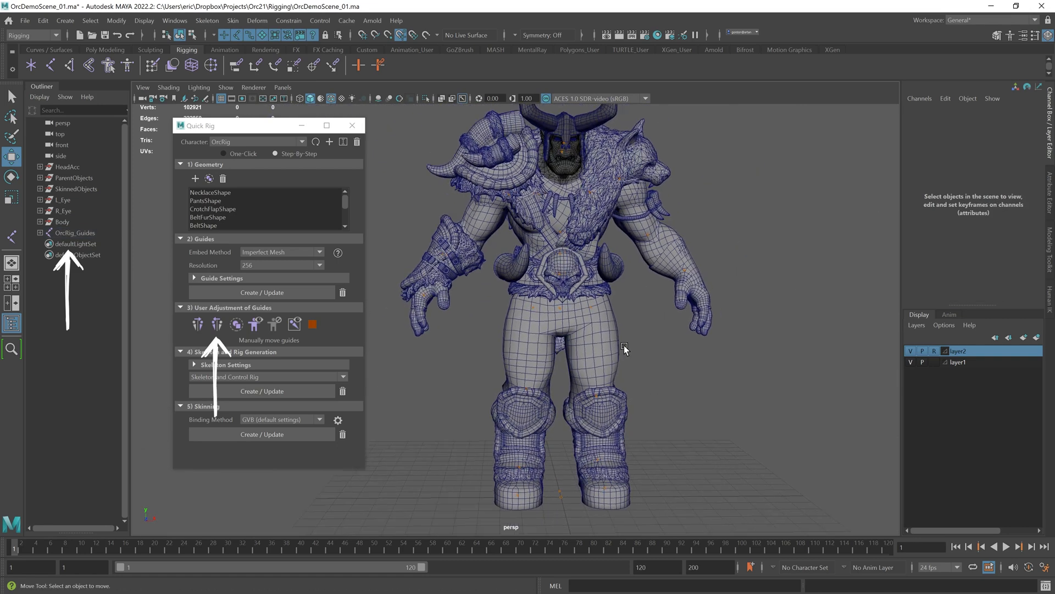
Step: Select the OrcRig_Guides and mirror the left-side guides to the right side
click(77, 234)
click(218, 329)
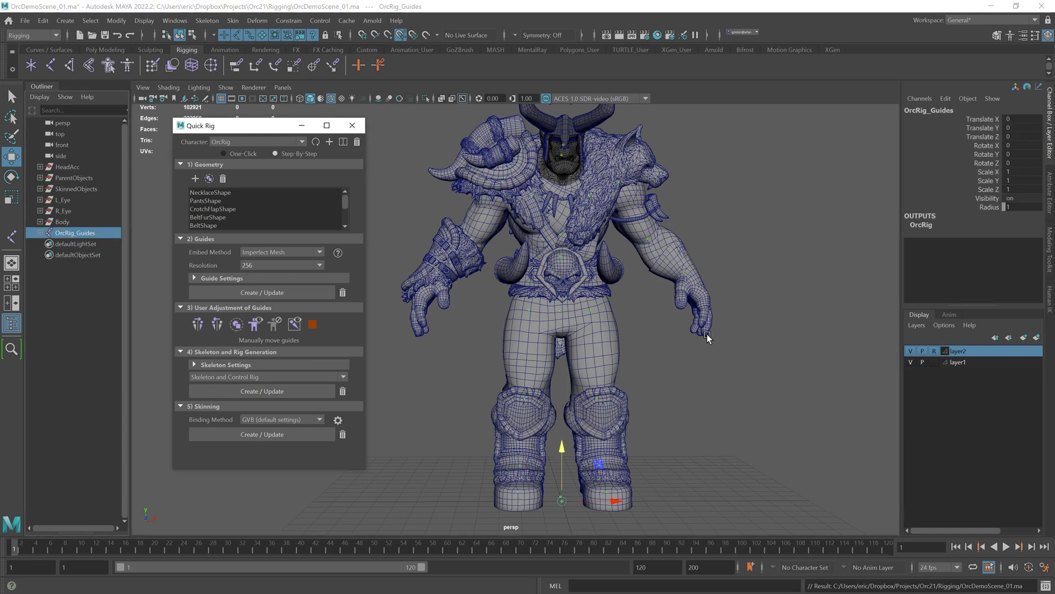
click(702, 332)
Step: Show all hidden objects in the scene again
click(144, 20)
mouse_move(165, 91)
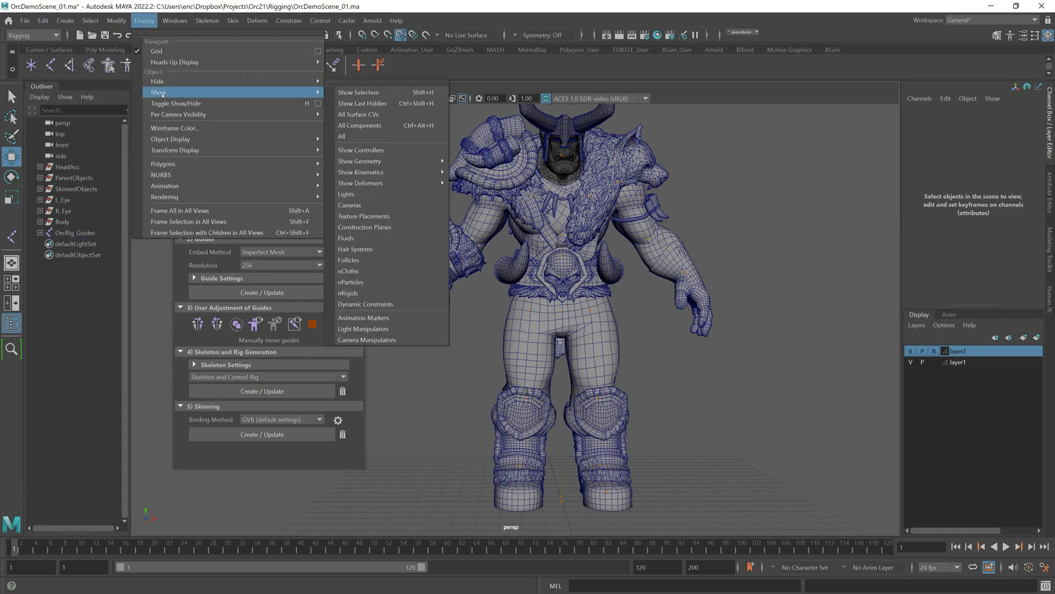
click(384, 135)
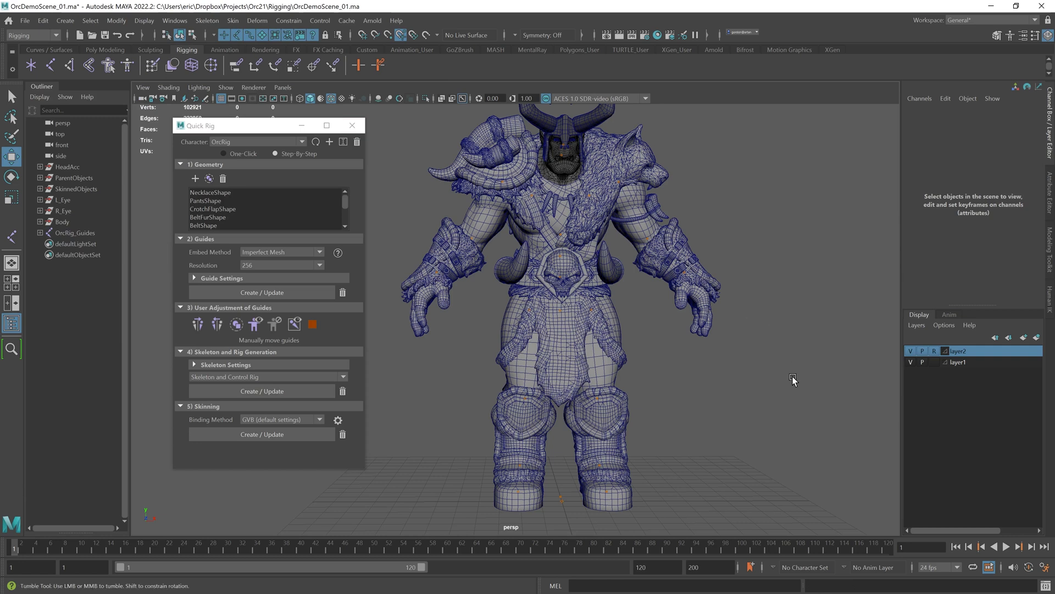
Step: Expand the Skeleton Settings and generate the skeleton and control rig from the adjusted guides
scroll(711, 321, down, 1)
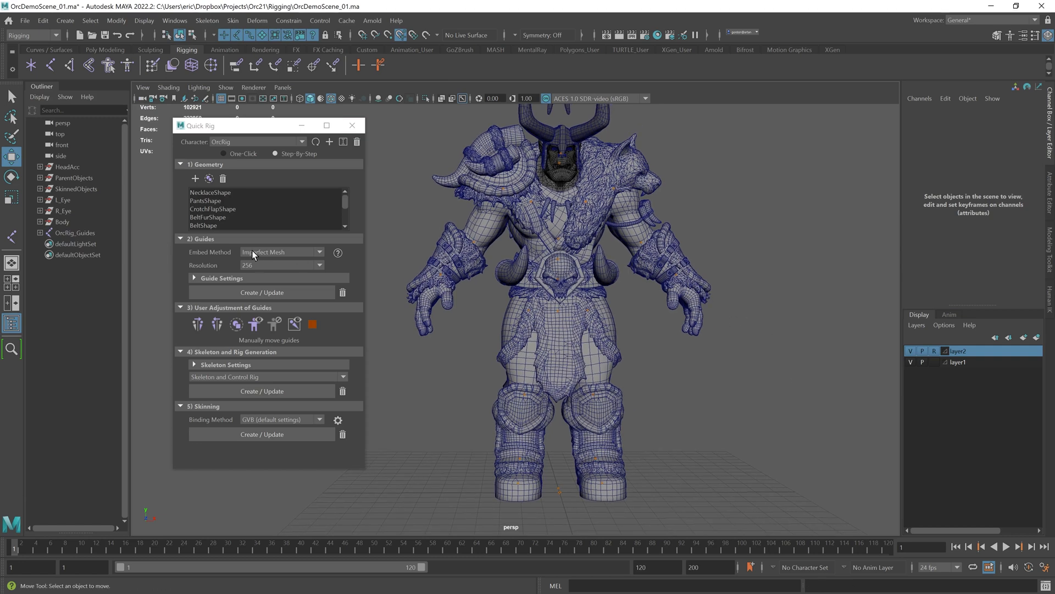
click(198, 364)
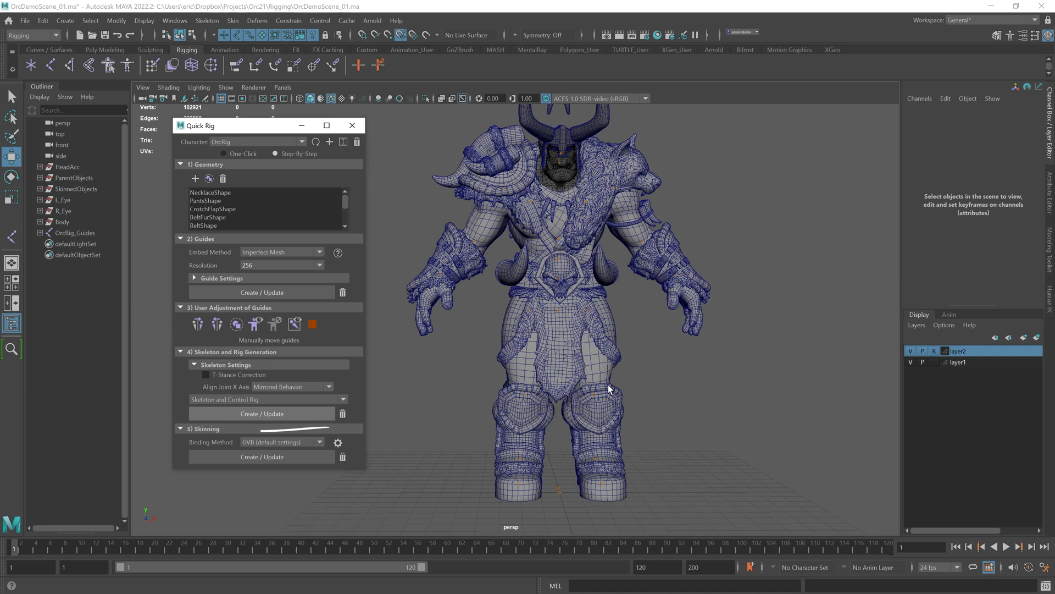
alt+drag(653, 316, 841, 358)
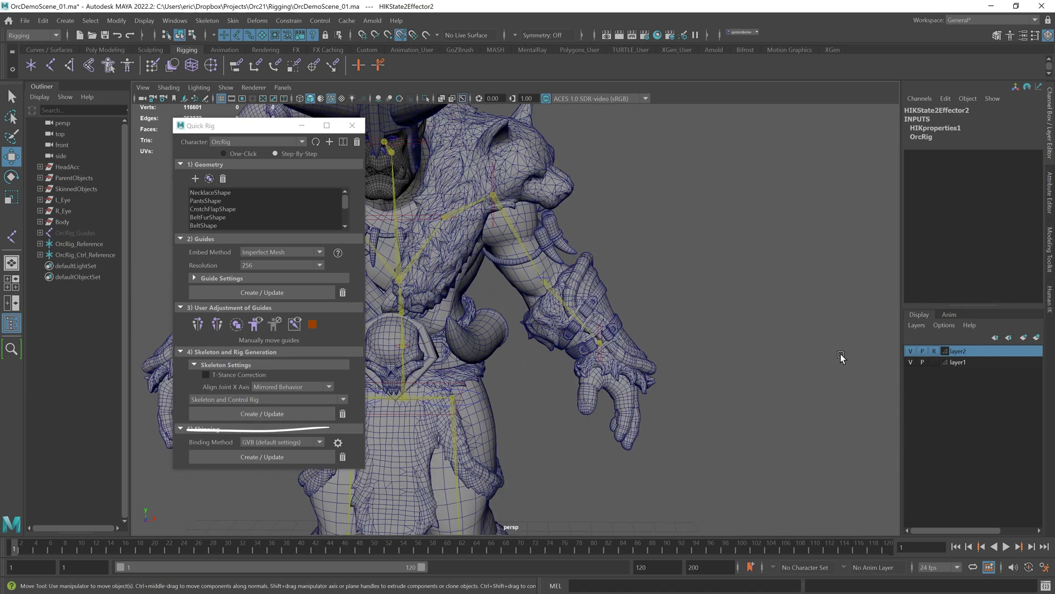
Step: Select the left wrist effector and rotate it to test the control rig before skinning
click(598, 329)
key(e)
mouse_move(654, 332)
alt+mouse_down()
mouse_move(549, 336)
mouse_move(659, 338)
mouse_move(650, 347)
alt+mouse_up()
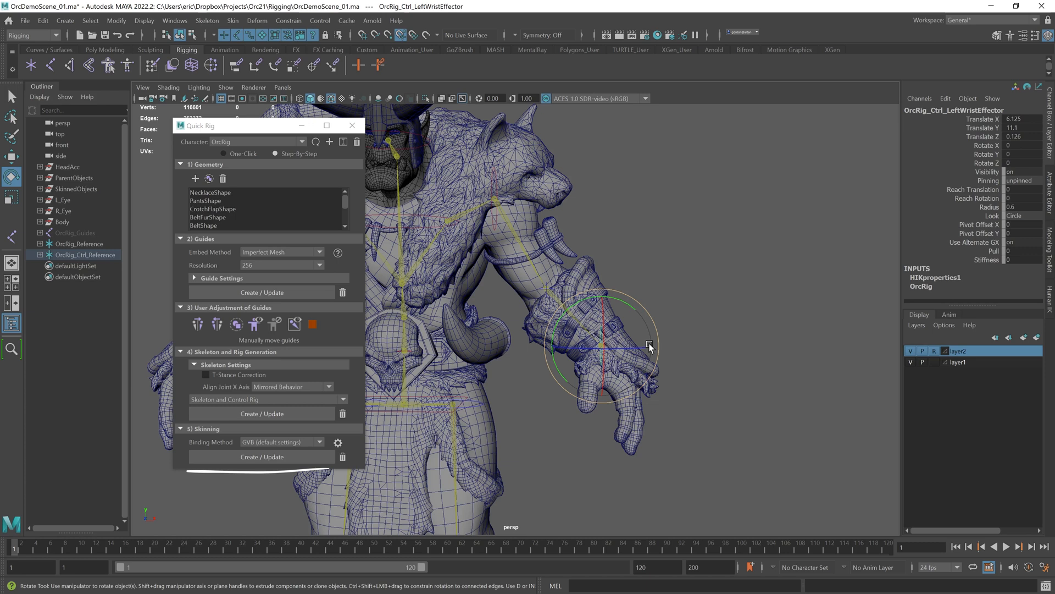
alt+drag(650, 347, 687, 324)
alt+right_drag(708, 347, 642, 382)
alt+middle_drag(642, 381, 628, 283)
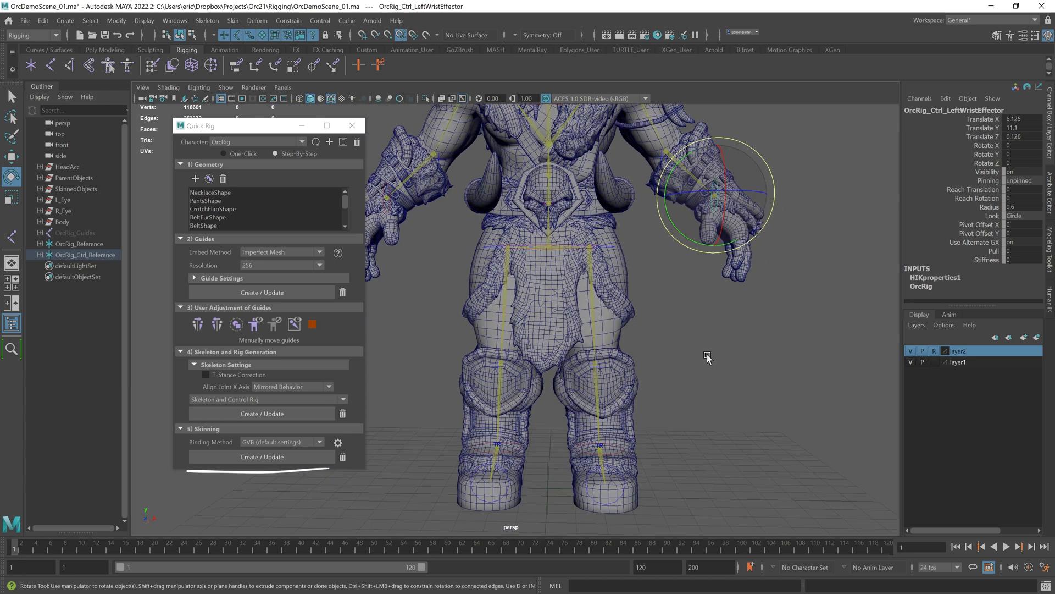
alt+drag(688, 383, 704, 355)
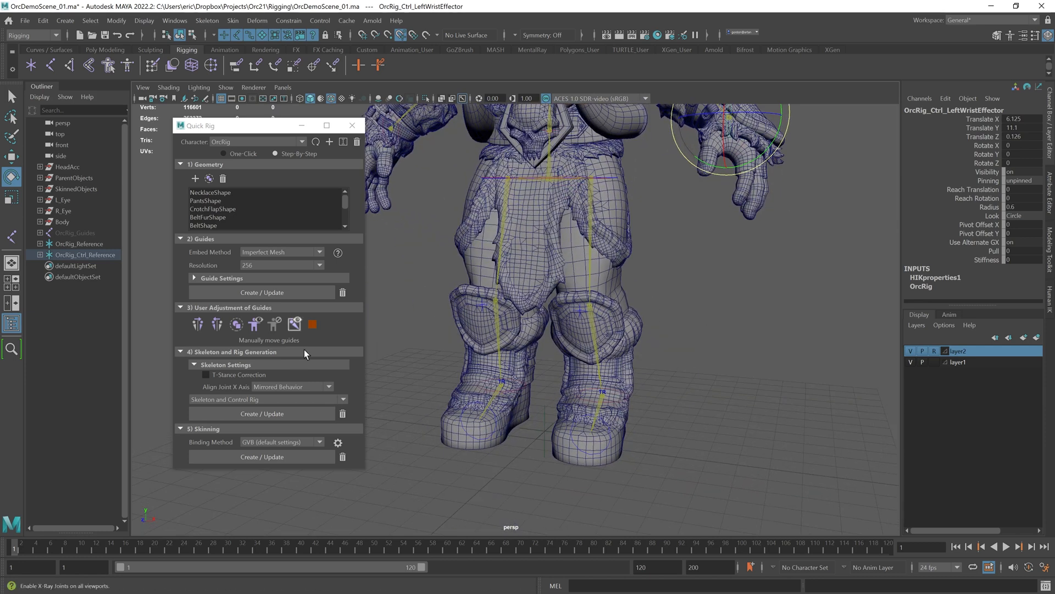
Step: Bind the meshes to the skeleton with the GVB default binding method
click(271, 457)
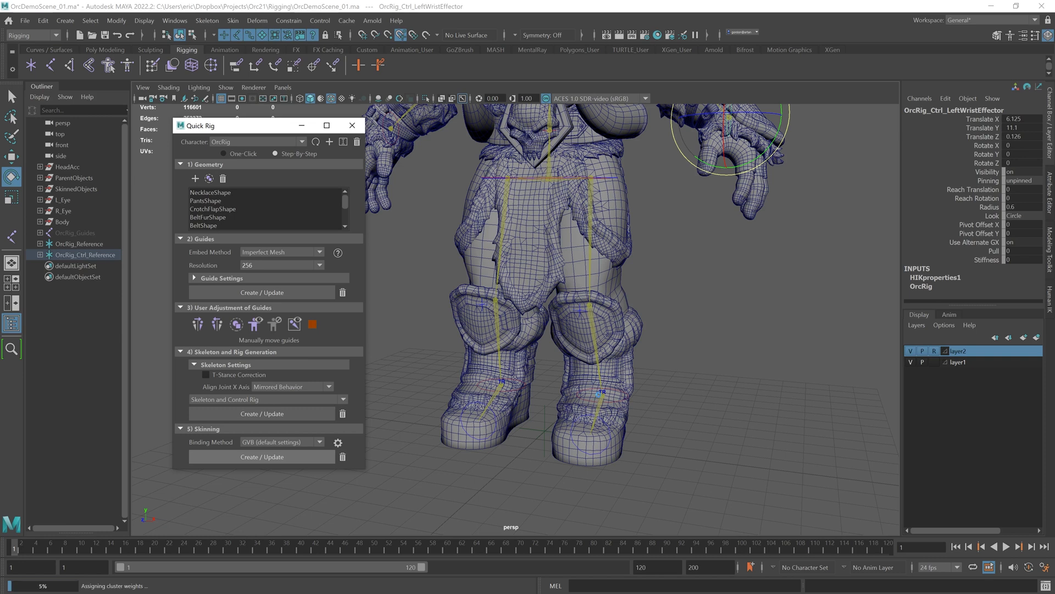
Step: Test the skin deformation by rotating and moving the left foot and wrist effectors, undoing the poses
click(606, 414)
alt+drag(605, 414, 534, 421)
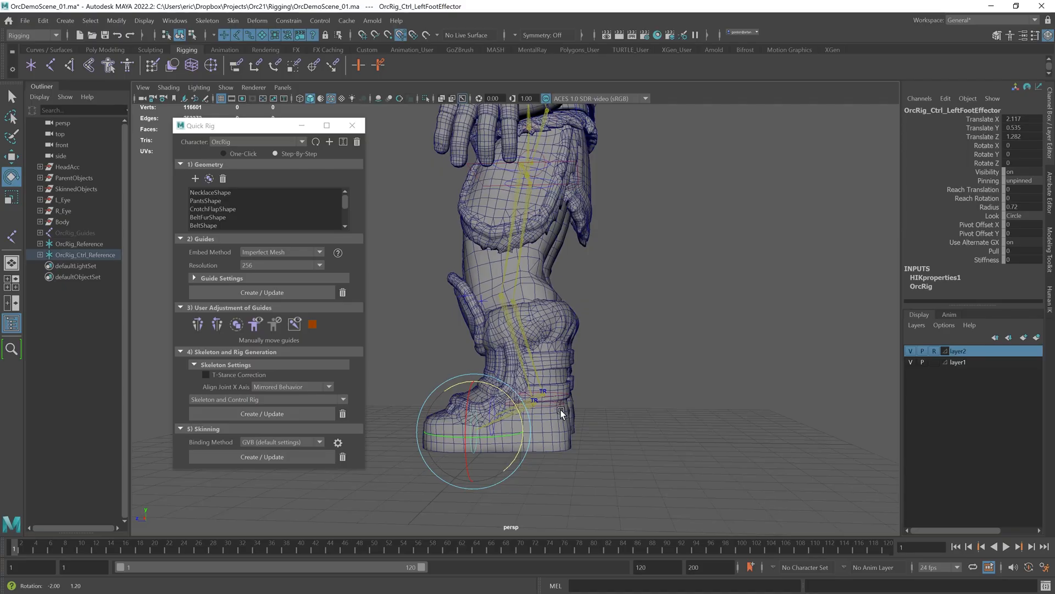
alt+drag(561, 410, 596, 416)
click(595, 417)
key(w)
drag(572, 361, 574, 285)
alt+drag(573, 285, 671, 295)
key(ctrl+z)
alt+middle_drag(671, 295, 648, 389)
click(679, 363)
alt+drag(679, 362, 646, 307)
key(ctrl+z)
alt+drag(688, 336, 647, 363)
drag(698, 402, 655, 378)
drag(628, 332, 576, 340)
alt+drag(513, 347, 506, 383)
click(496, 370)
click(527, 371)
scroll(527, 369, down, 1)
alt+middle_drag(527, 370, 531, 319)
drag(518, 266, 525, 300)
key(ctrl+z)
key(ctrl+z)
key(ctrl+z)
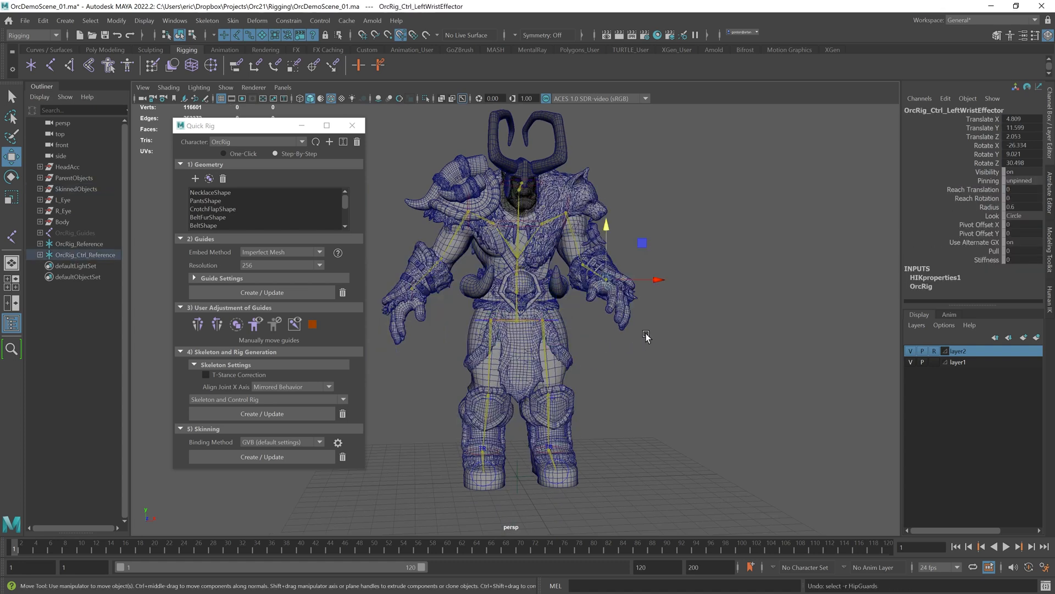
Step: Open the HumanIK panel and test poses by rotating and moving its controls, undoing each change
click(739, 323)
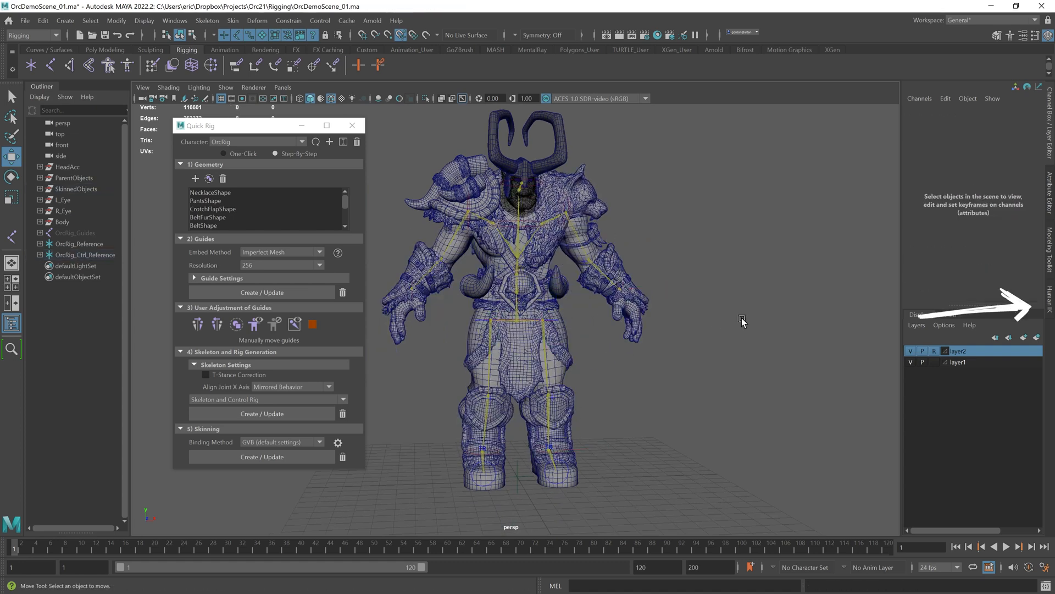
click(1050, 311)
click(969, 166)
key(e)
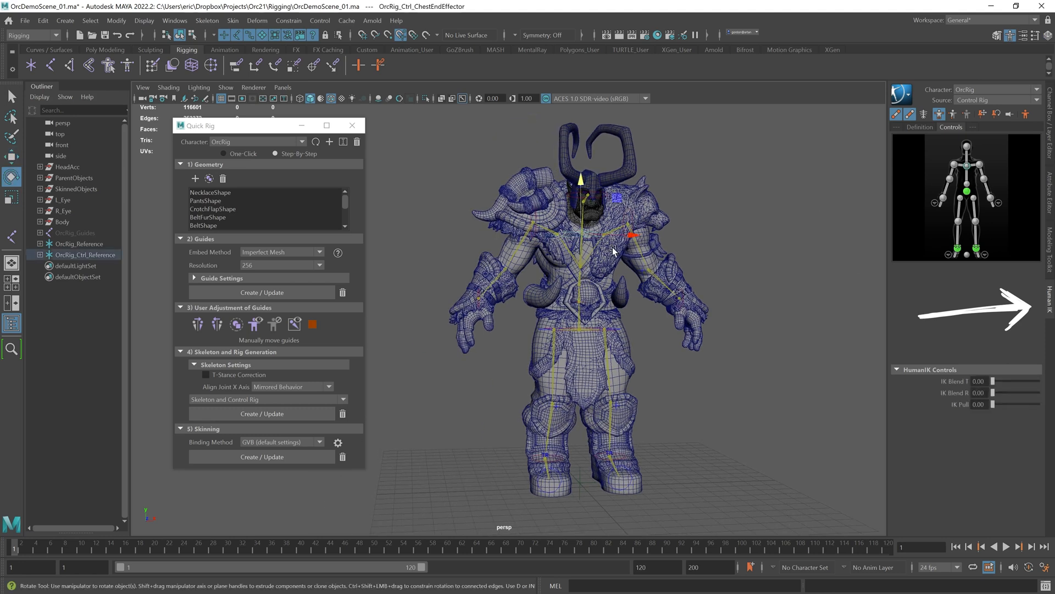
mouse_move(617, 238)
mouse_down()
mouse_move(650, 239)
mouse_move(611, 238)
mouse_up()
key(ctrl+z)
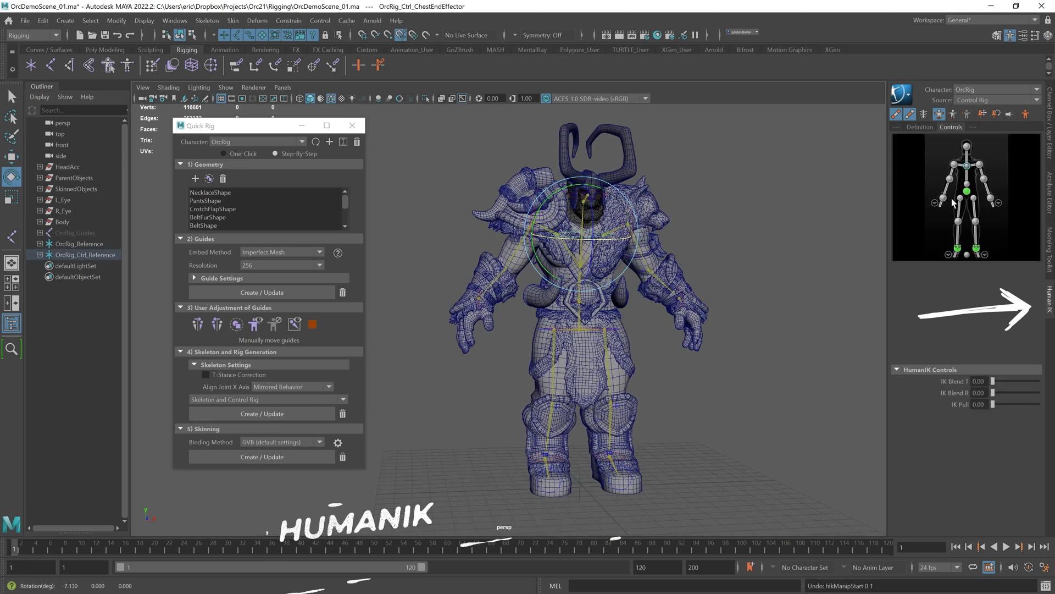
click(958, 250)
key(w)
drag(546, 405, 545, 325)
key(ctrl+z)
click(980, 164)
key(e)
drag(666, 206, 670, 163)
key(ctrl+z)
alt+drag(784, 260, 730, 280)
click(766, 266)
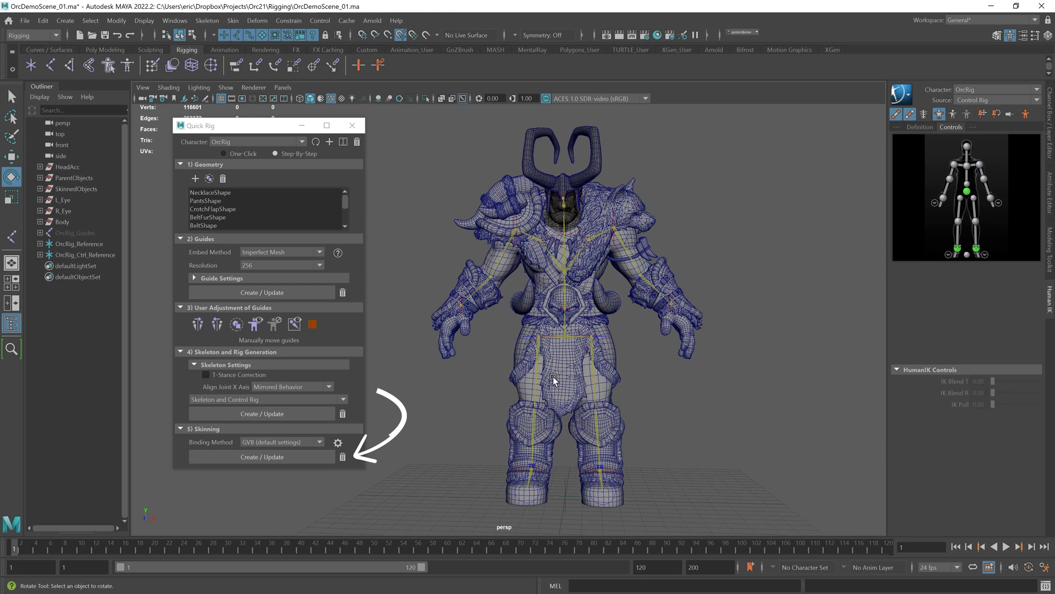
Step: Delete the skin binding from the character and confirm the deletion
click(343, 456)
click(489, 321)
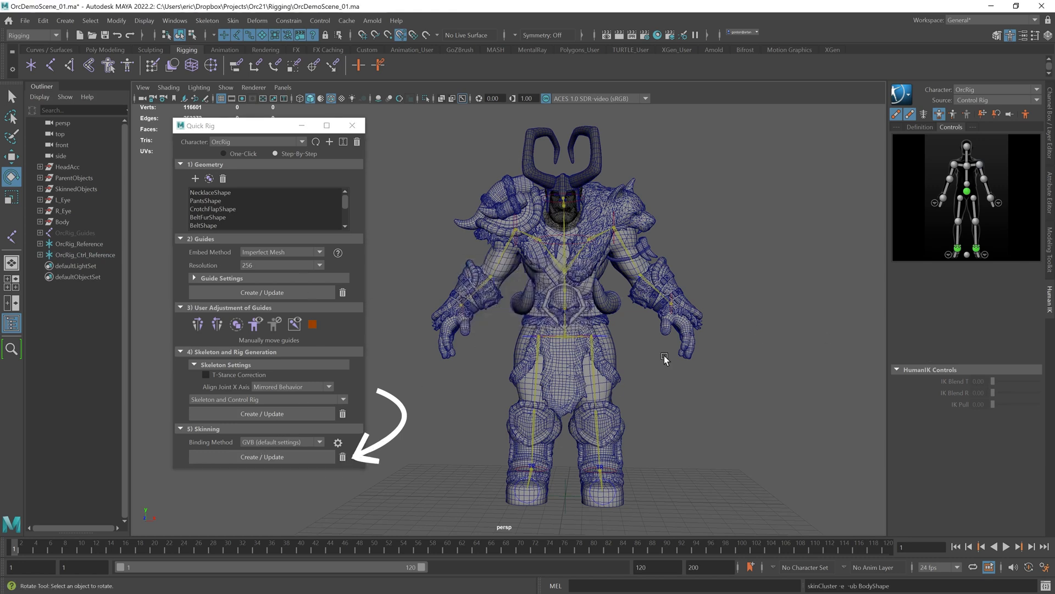
scroll(692, 363, up, 3)
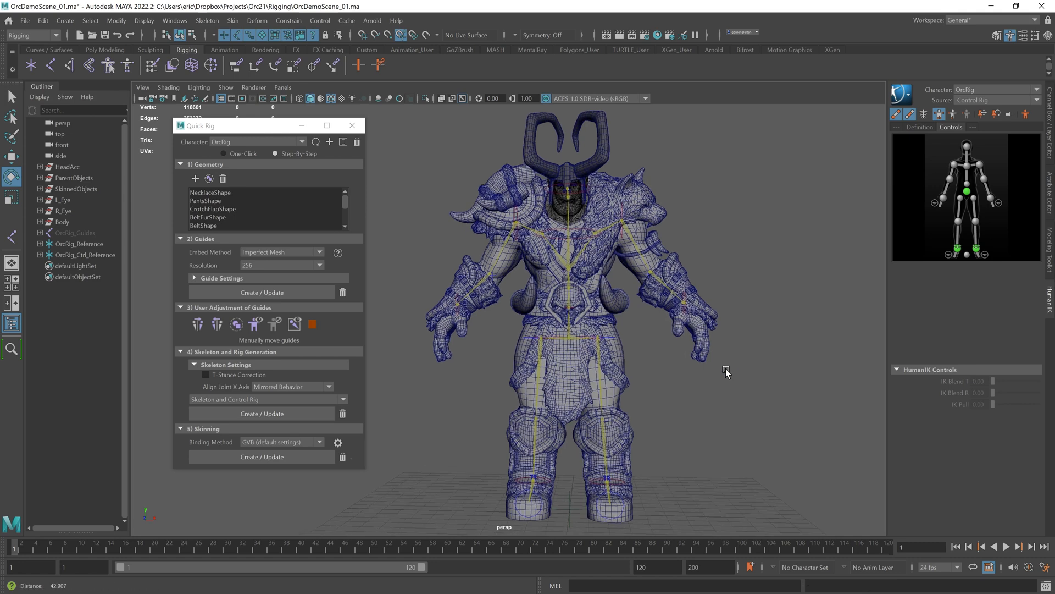
scroll(715, 358, up, 3)
click(720, 324)
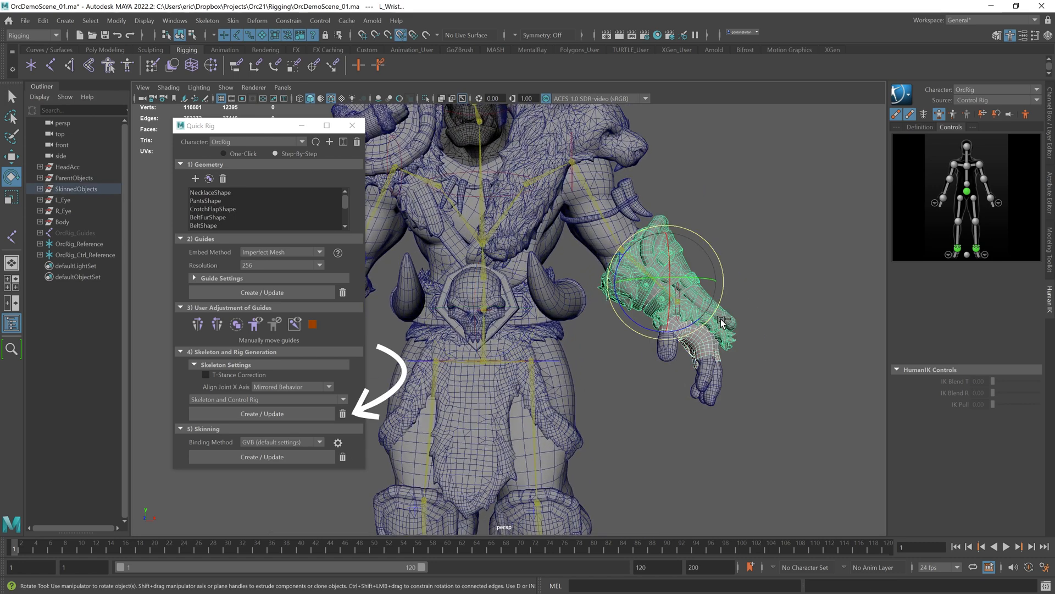
key(ctrl+h)
scroll(701, 346, up, 3)
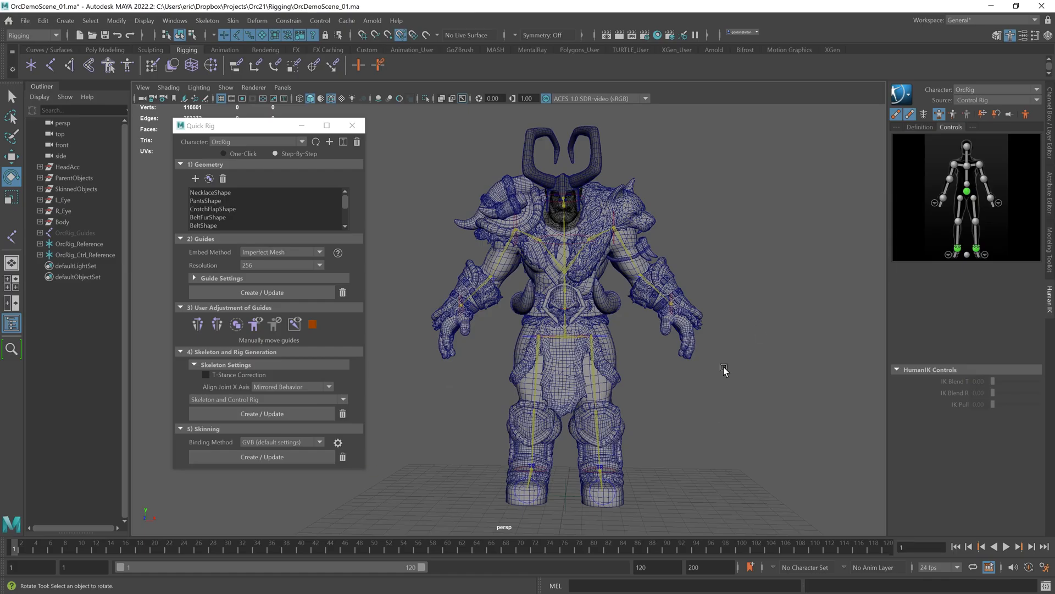
click(343, 457)
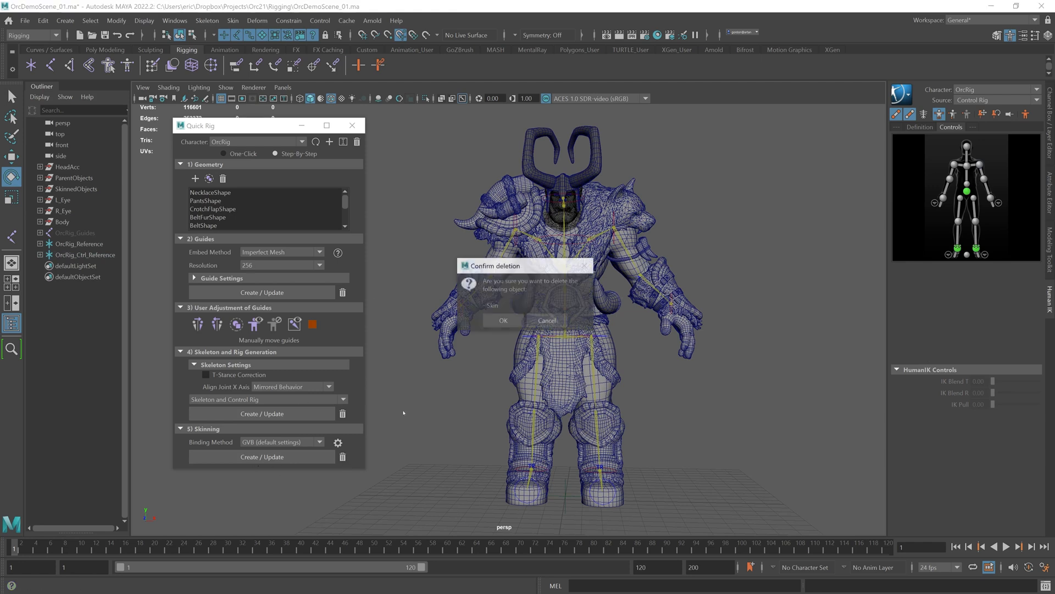
click(513, 323)
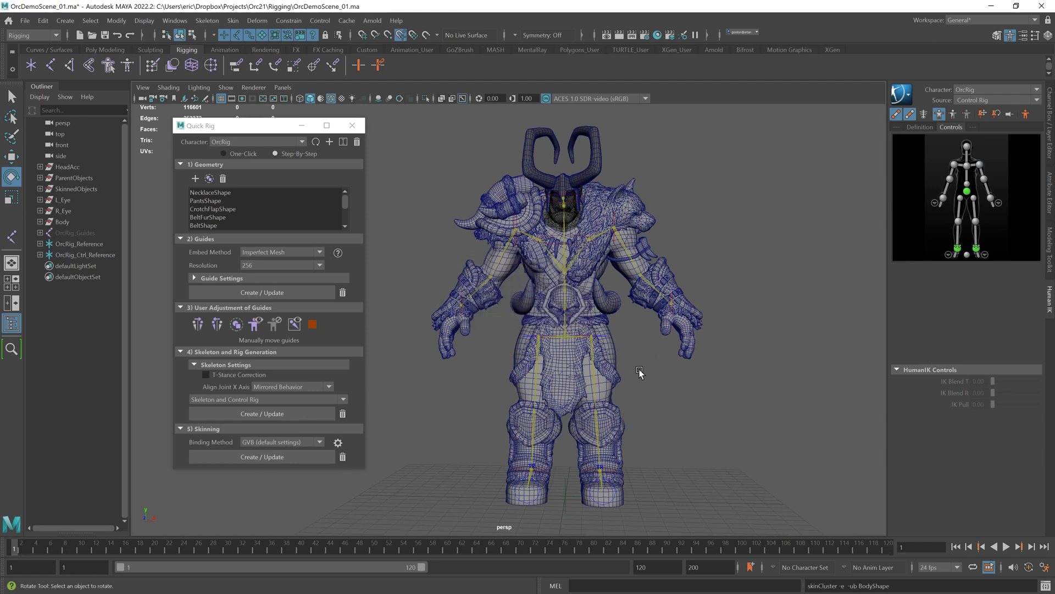
Step: Hide the left wrist armour mesh to expose the hand
scroll(730, 352, up, 3)
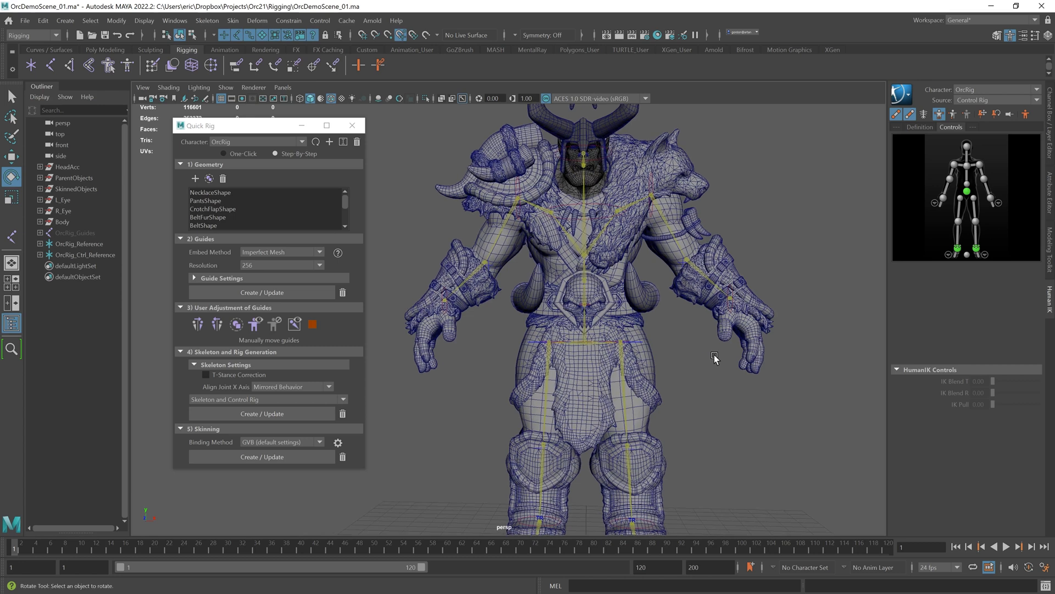
alt+middle_drag(730, 352, 629, 363)
scroll(629, 363, up, 3)
click(705, 337)
shift+click(726, 318)
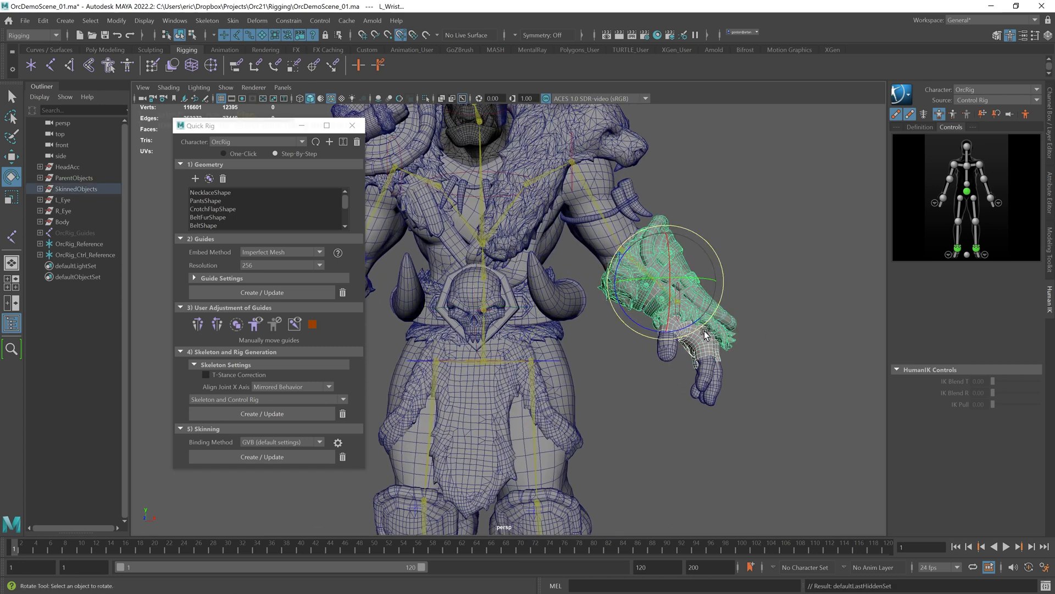
key(ctrl+h)
scroll(702, 337, up, 5)
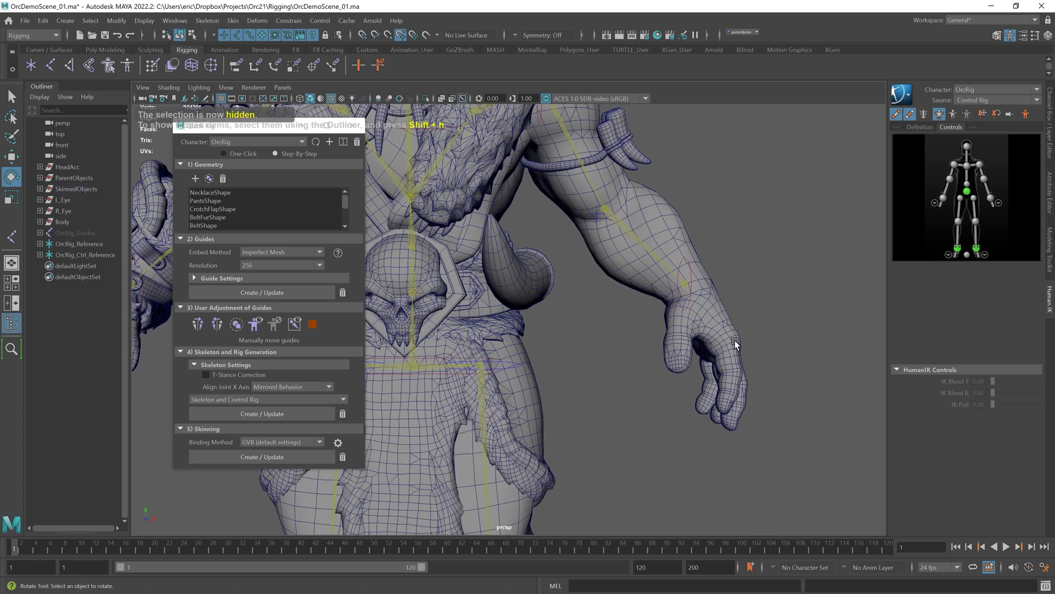
Step: Open the Create Joint tool options and enable Projected Centering
alt+middle_drag(708, 347, 621, 330)
alt+right_drag(621, 329, 719, 324)
alt+drag(720, 323, 470, 231)
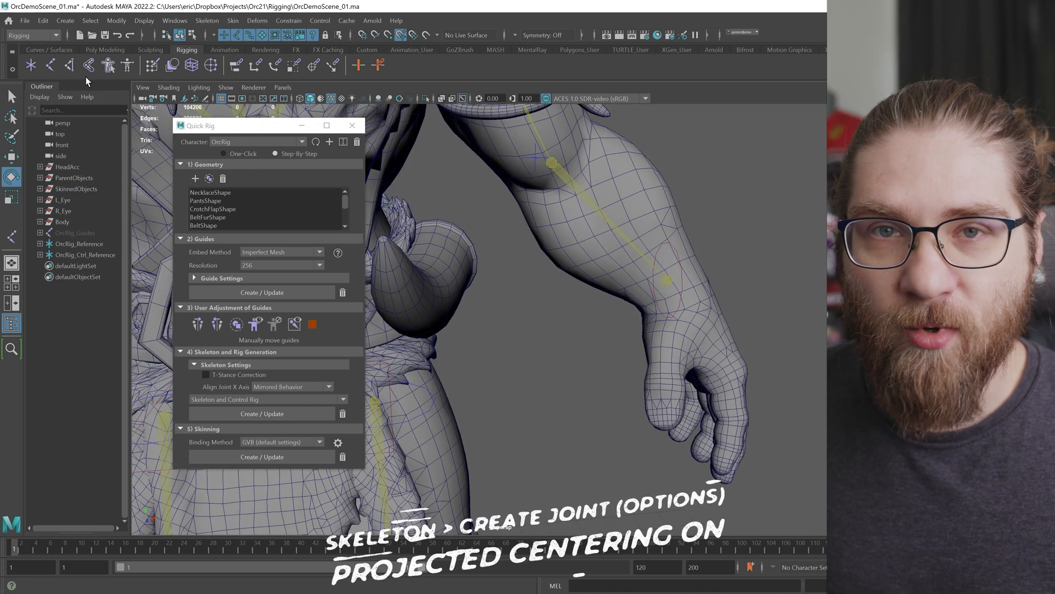
double_click(51, 65)
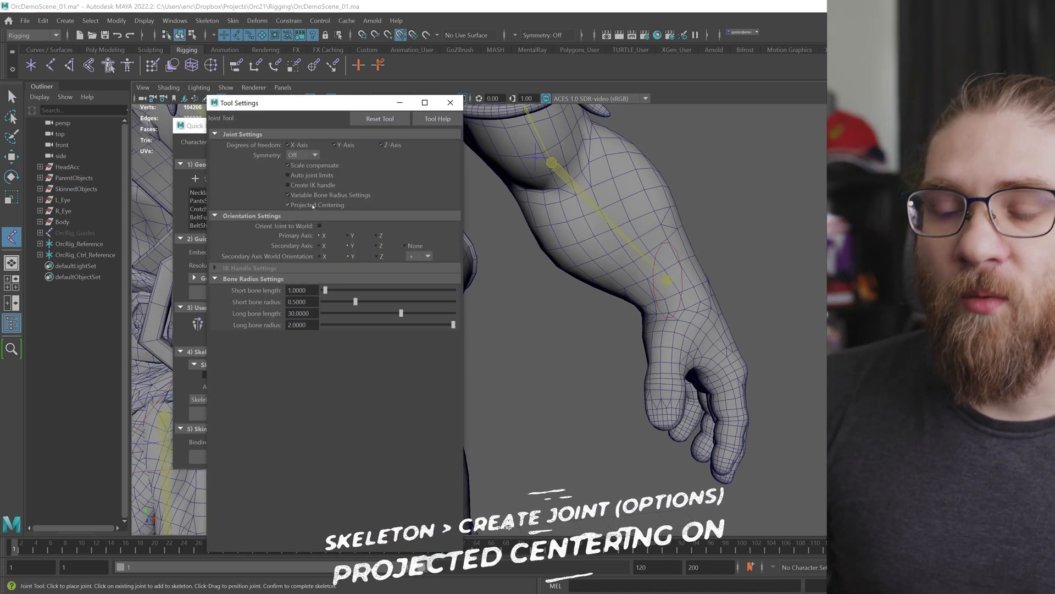
click(301, 206)
click(300, 206)
Step: Draw a short joint chain from the left wrist down into the hand
alt+drag(605, 257, 671, 295)
alt+middle_drag(671, 295, 628, 288)
scroll(627, 288, up, 2)
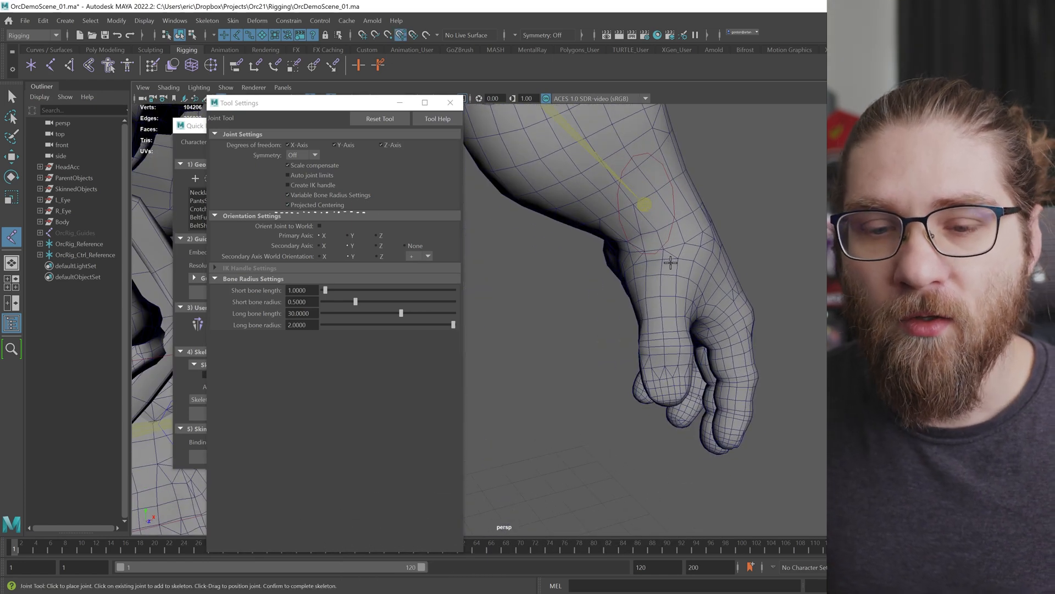
scroll(643, 255, up, 3)
click(644, 248)
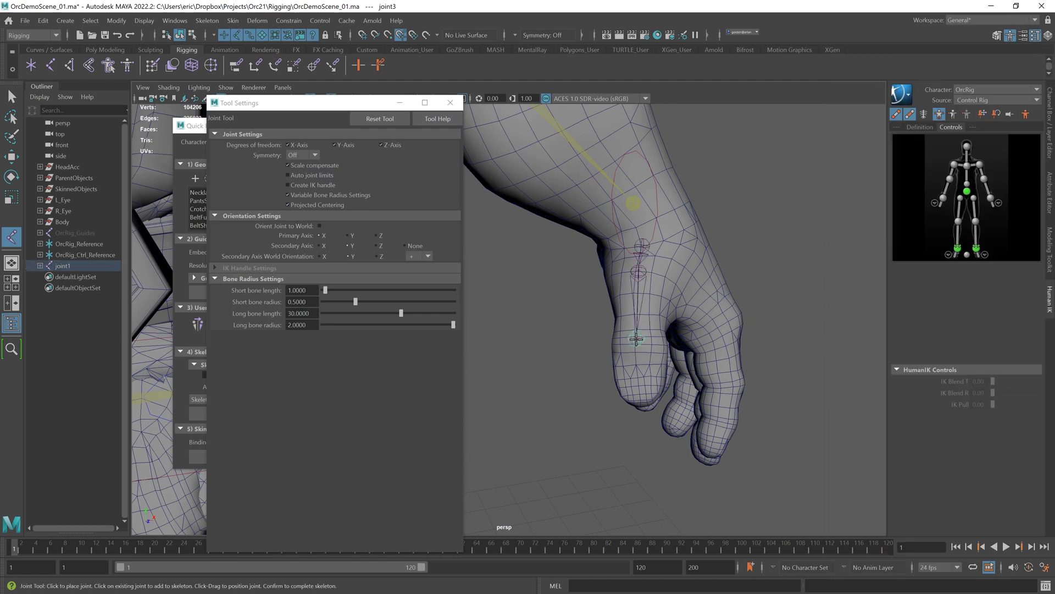
alt+drag(642, 395, 618, 360)
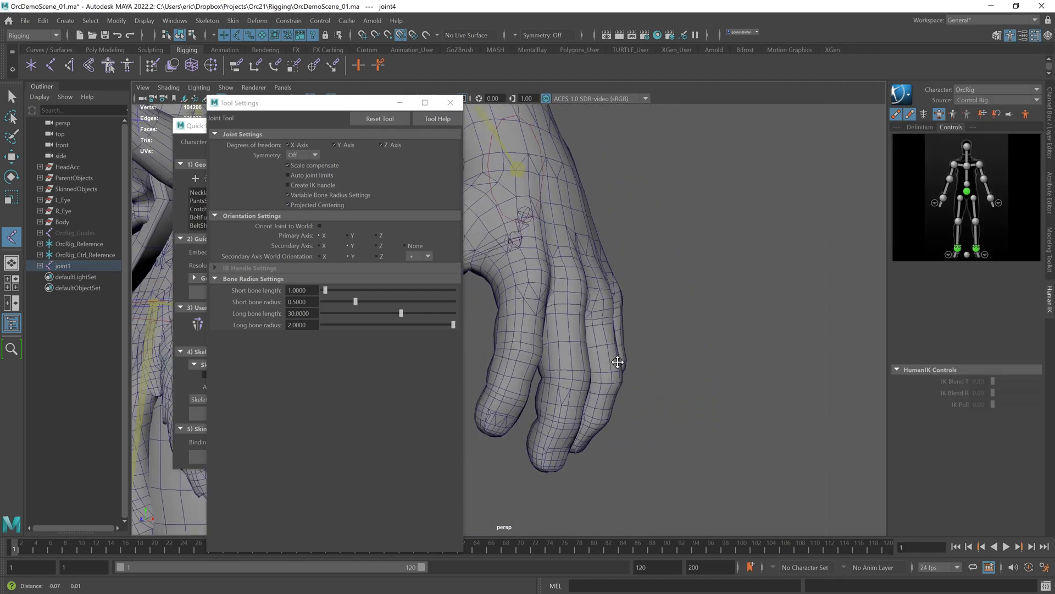
alt+middle_drag(617, 360, 762, 391)
alt+middle_drag(726, 360, 728, 399)
alt+drag(679, 340, 698, 358)
alt+middle_drag(698, 358, 652, 286)
alt+right_drag(651, 286, 689, 325)
key(ctrl+z)
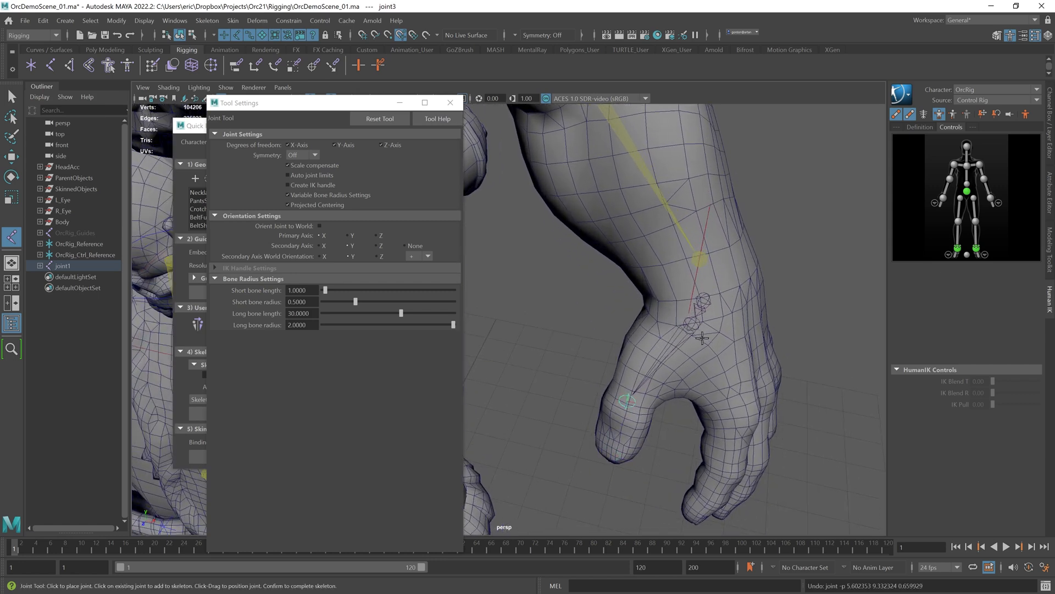
click(671, 316)
click(647, 341)
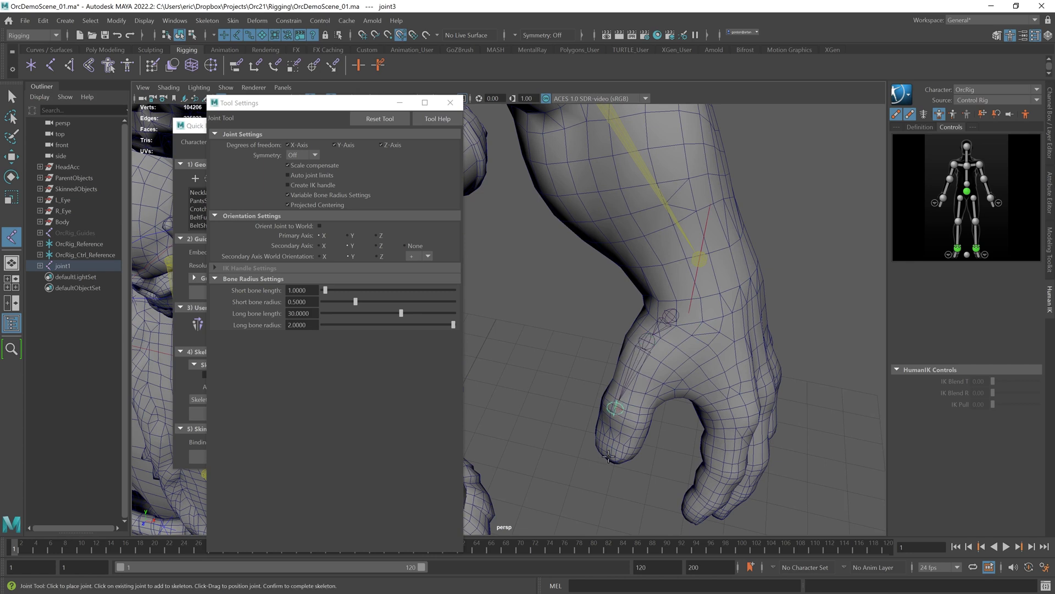
mouse_move(636, 433)
alt+mouse_down()
mouse_move(664, 426)
mouse_move(632, 422)
alt+mouse_up()
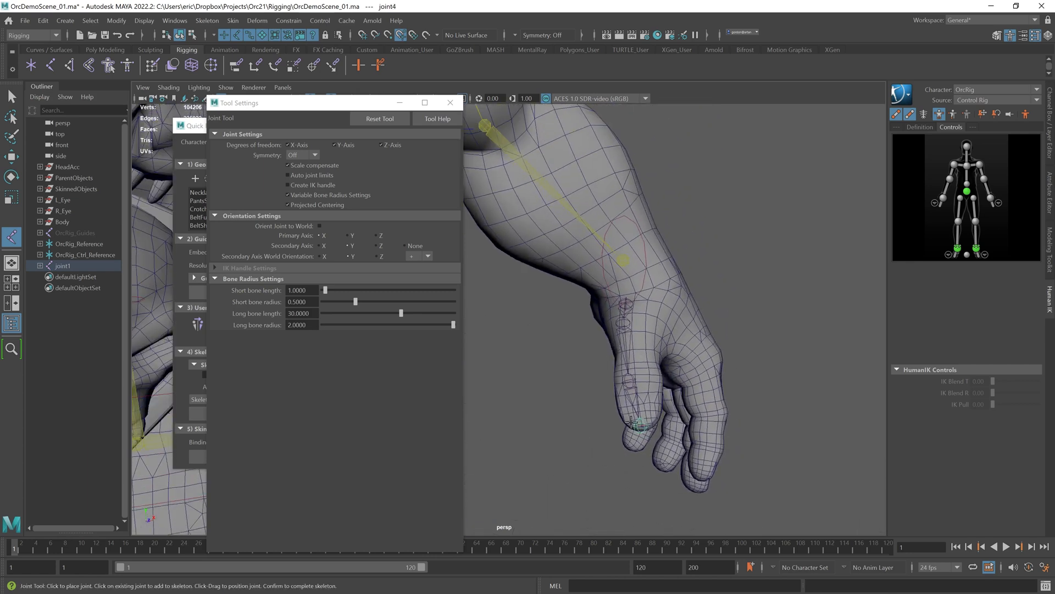
Step: Reposition the new hand joints with the Move tool using pivot editing
key(w)
click(718, 292)
click(625, 302)
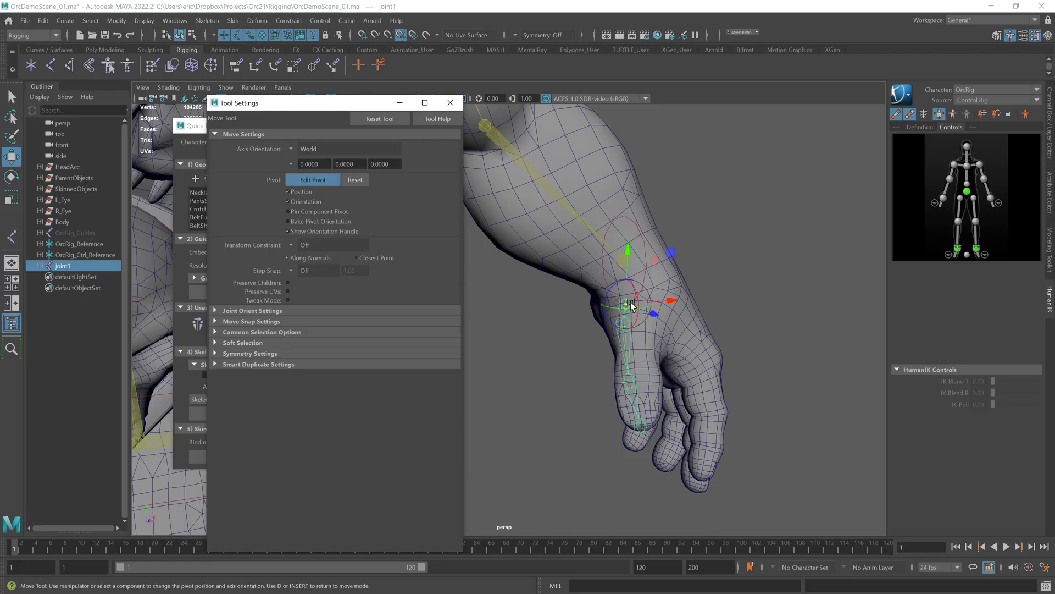
drag(632, 300, 683, 301)
click(317, 181)
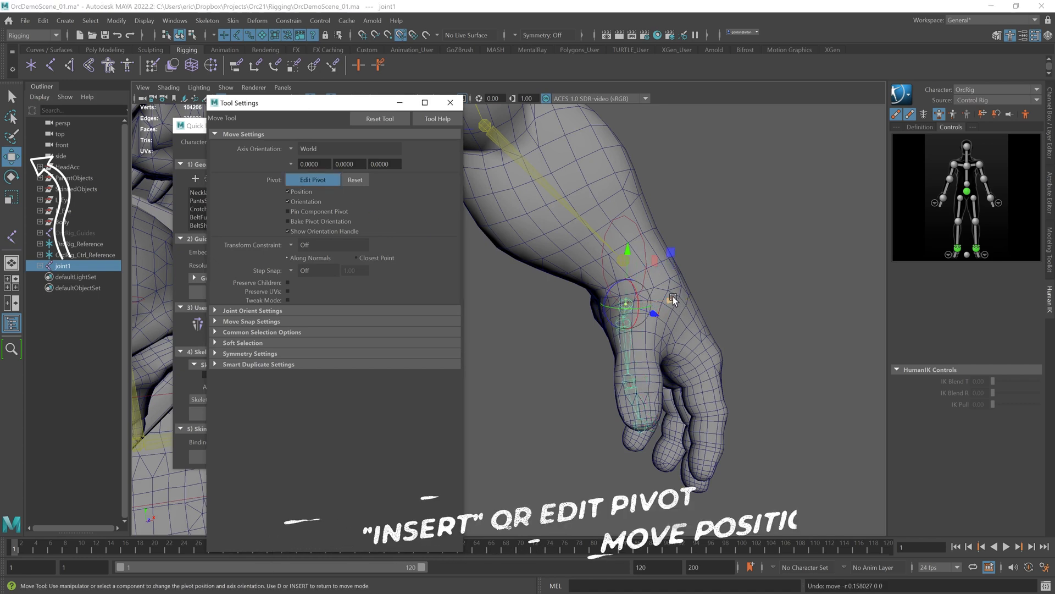
alt+drag(680, 300, 639, 283)
drag(652, 224, 652, 212)
mouse_move(626, 269)
alt+mouse_down()
mouse_move(641, 277)
mouse_move(605, 263)
mouse_move(628, 261)
mouse_move(617, 264)
alt+mouse_up()
click(683, 260)
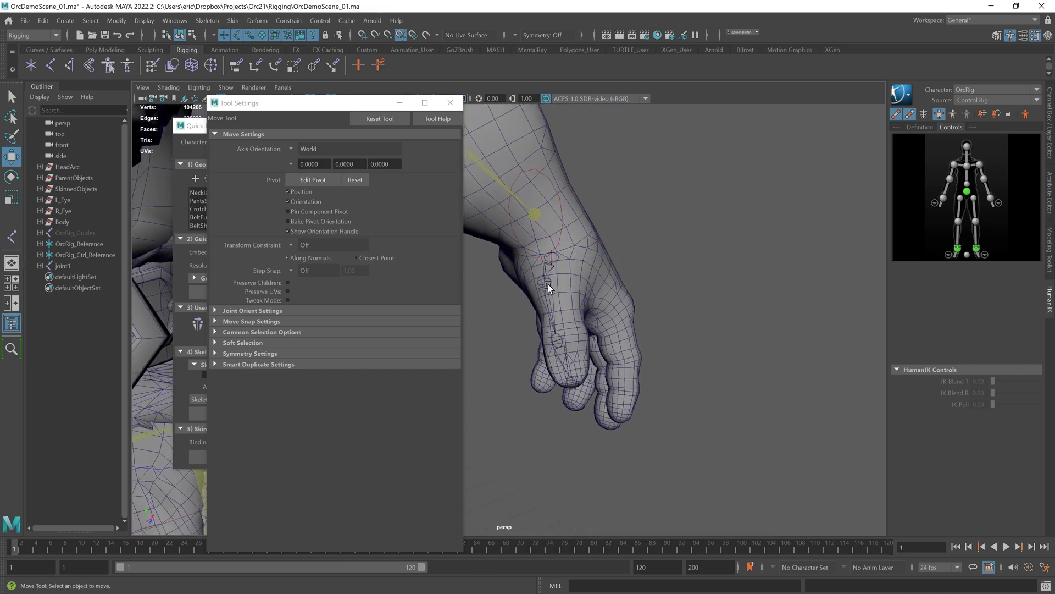
Step: Fine-tune the positions of the first finger chain's middle joints with the Move tool and pivot editing
click(543, 282)
click(544, 286)
alt+middle_drag(546, 285, 590, 297)
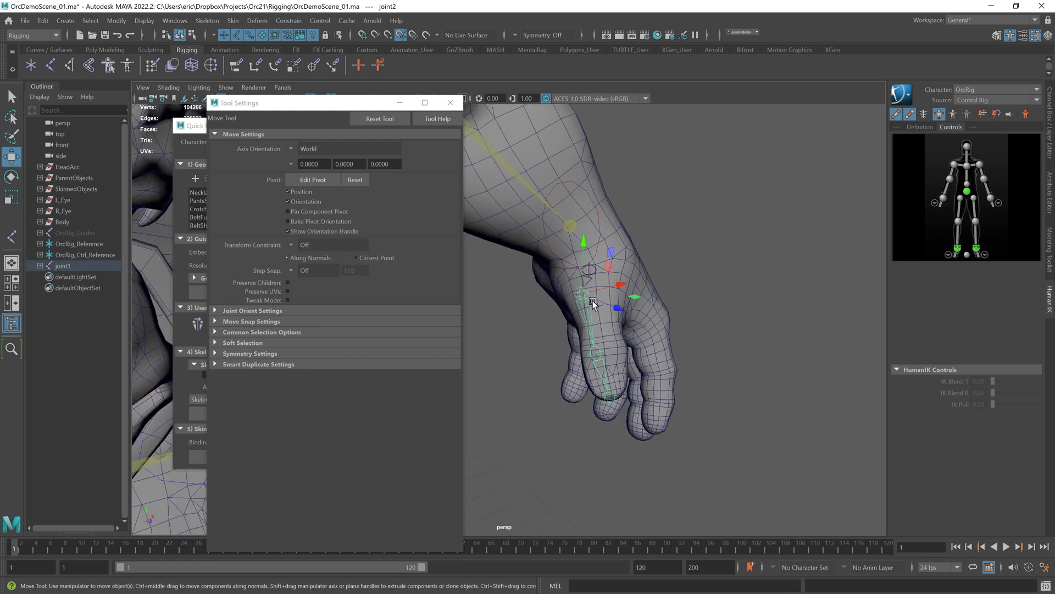
scroll(590, 298, up, 1)
click(313, 180)
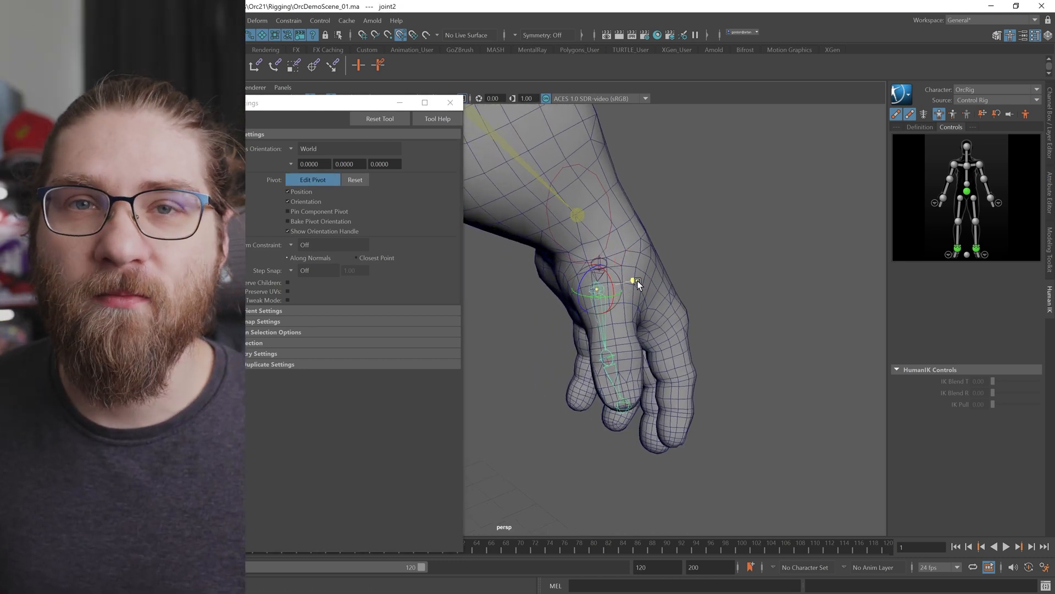
alt+drag(641, 285, 589, 256)
alt+middle_drag(589, 256, 620, 315)
alt+drag(619, 316, 524, 327)
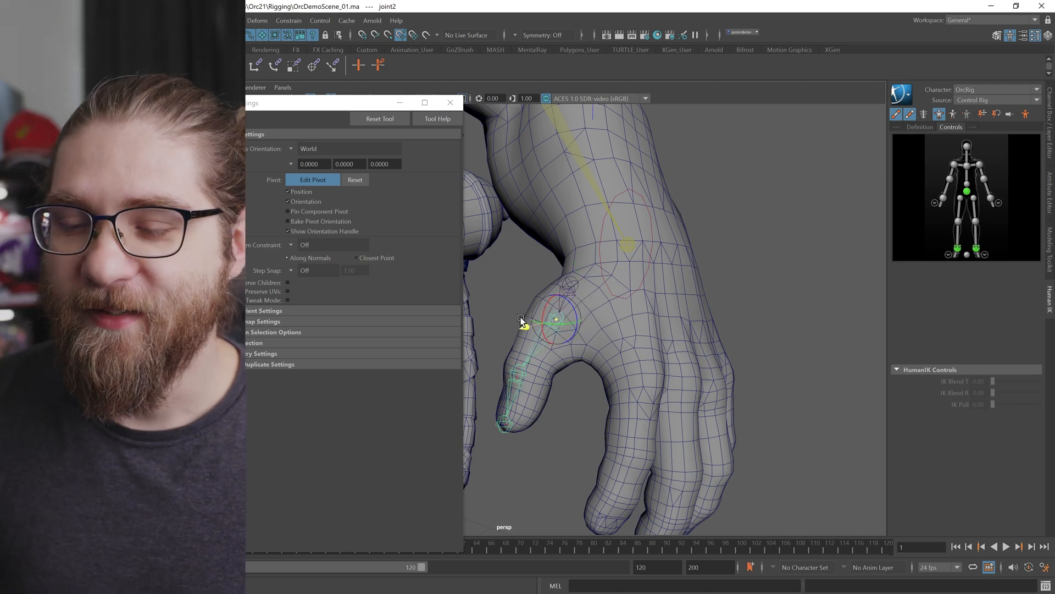
alt+drag(559, 280, 664, 288)
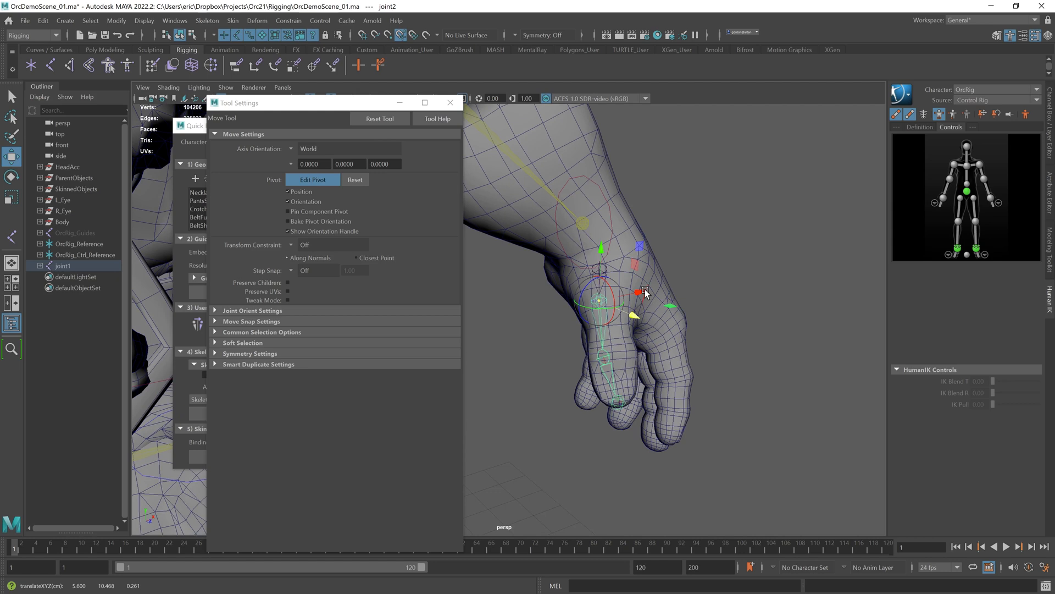
alt+drag(642, 289, 587, 285)
drag(520, 268, 524, 274)
alt+drag(498, 332, 539, 298)
click(543, 280)
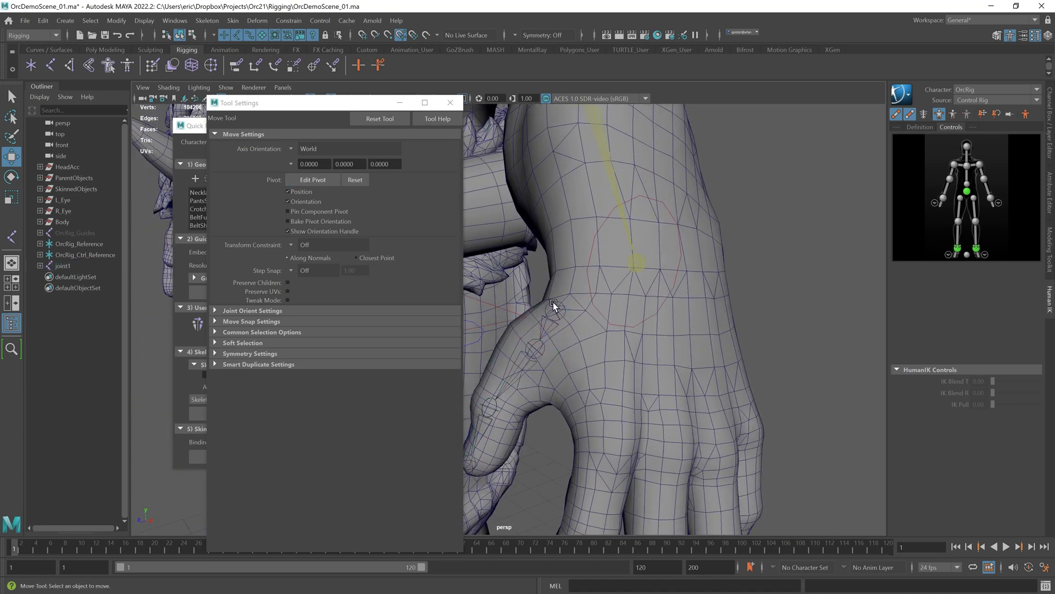
Step: Reposition the chain's root and knuckle joints in Edit Pivot mode, undoing the last move
click(551, 301)
click(557, 312)
click(319, 180)
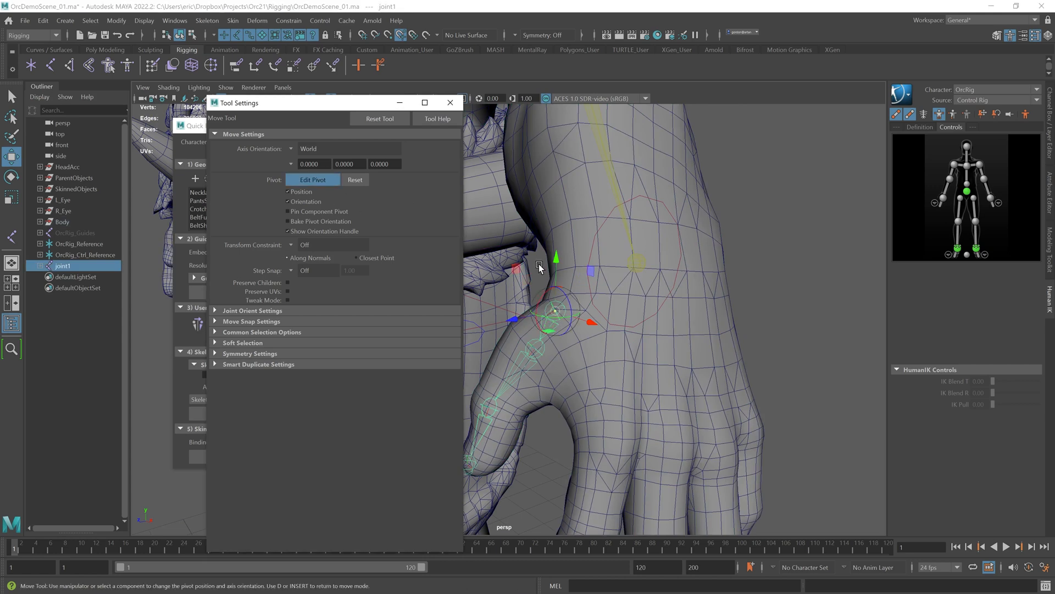
alt+drag(523, 331, 627, 301)
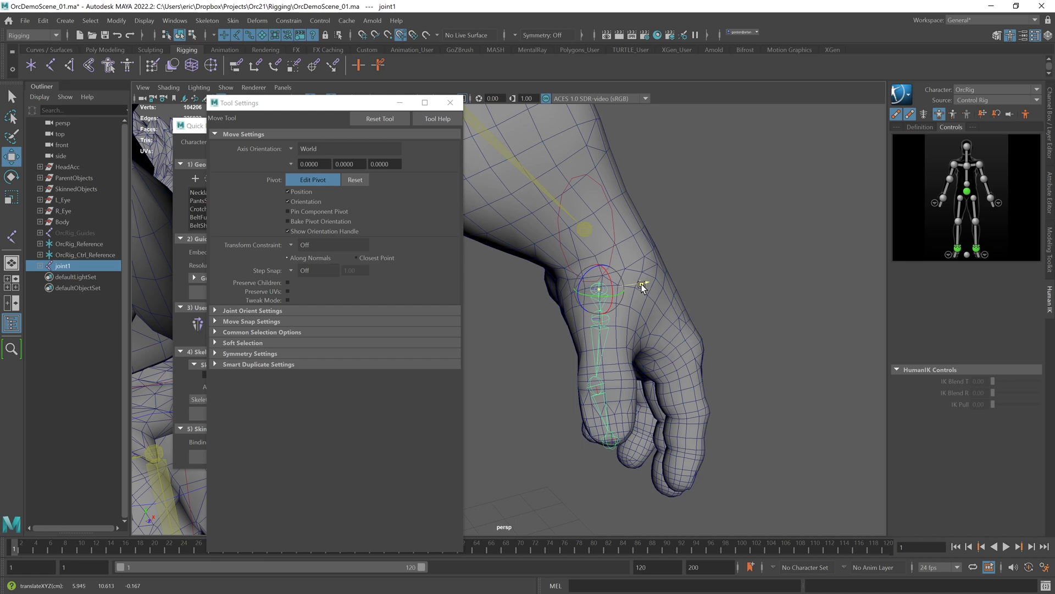
alt+drag(641, 279, 614, 319)
drag(630, 265, 625, 279)
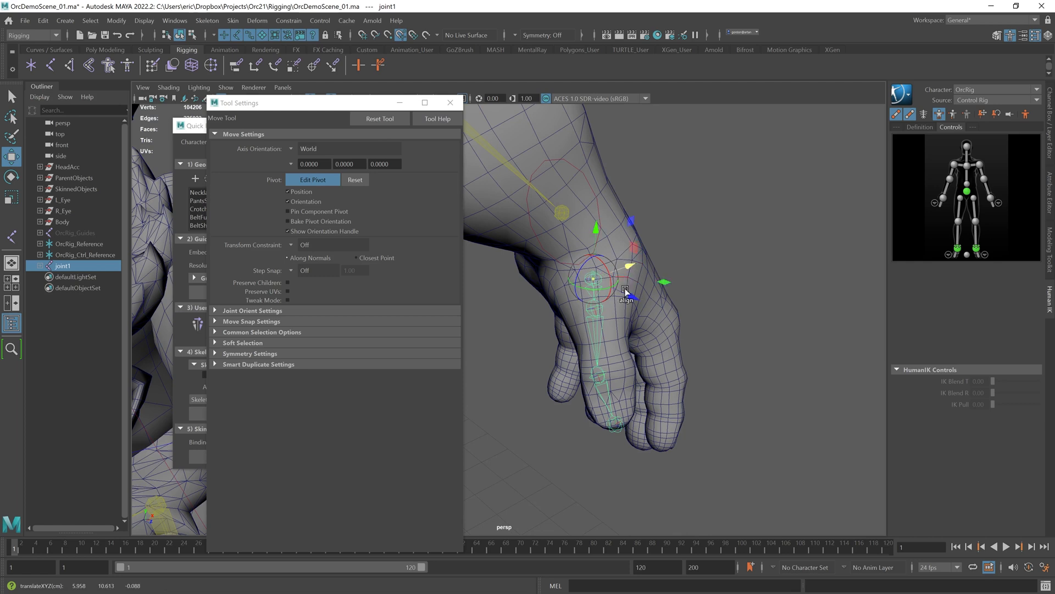
alt+middle_drag(729, 300, 705, 256)
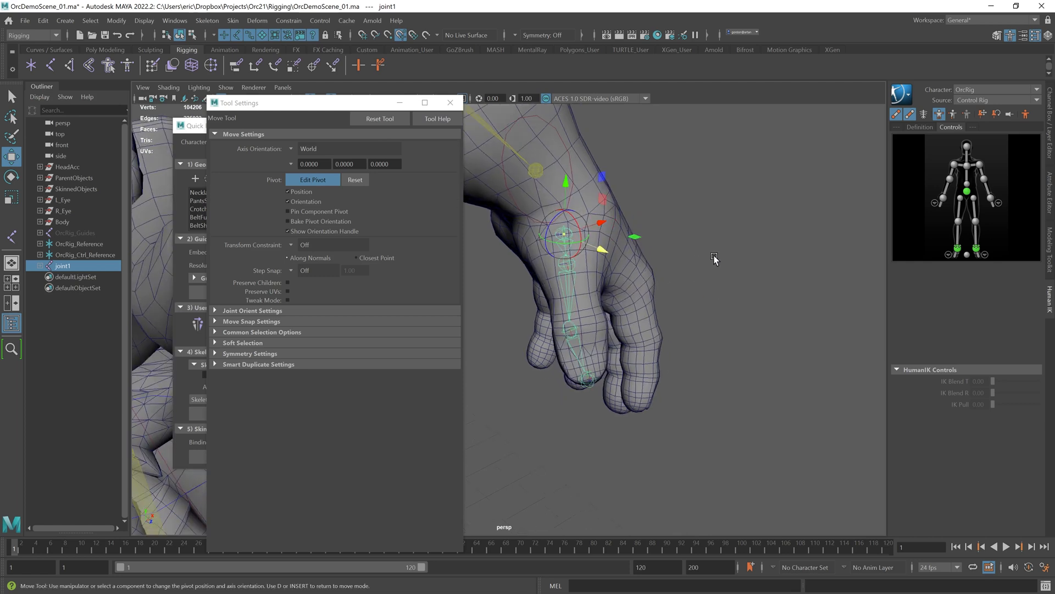
click(703, 269)
click(576, 330)
click(319, 183)
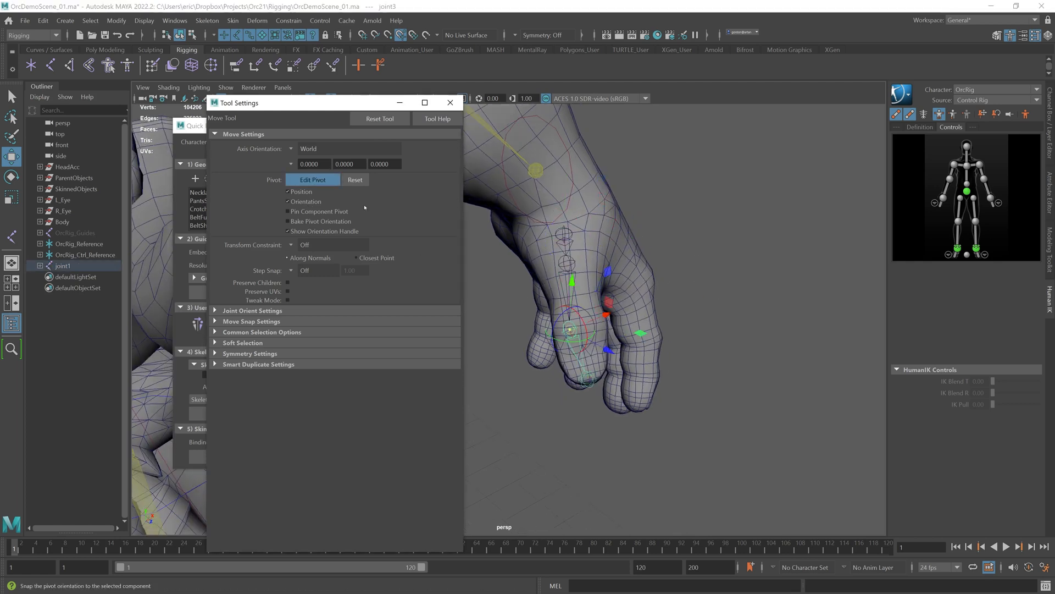
drag(608, 316, 618, 319)
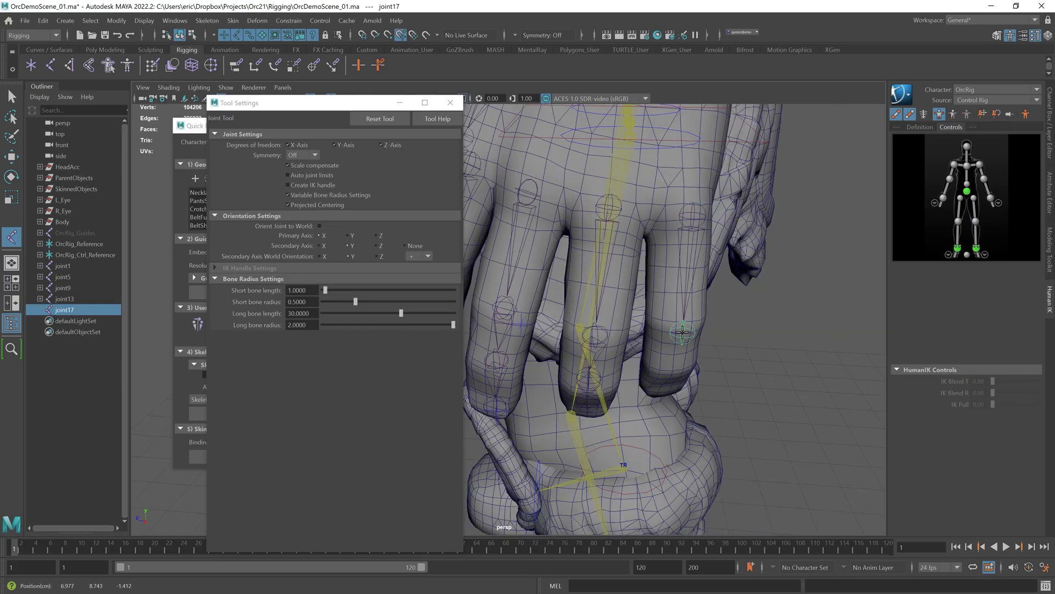
alt+drag(683, 332, 698, 280)
key(ctrl+z)
Step: Duplicate the finger chain for the remaining fingers and move each copy into its finger
click(728, 286)
click(701, 404)
key(w)
click(649, 249)
click(1049, 124)
click(935, 351)
click(935, 351)
click(684, 297)
key(d)
alt+drag(707, 234, 617, 286)
click(633, 298)
drag(609, 244, 609, 239)
click(624, 339)
drag(563, 342, 570, 342)
alt+right_drag(628, 341, 830, 360)
drag(732, 266, 733, 271)
alt+drag(732, 273, 706, 307)
drag(701, 332, 729, 380)
click(682, 292)
drag(677, 228, 677, 218)
click(578, 299)
alt+drag(583, 308, 800, 398)
alt+right_drag(801, 398, 670, 397)
click(670, 396)
drag(623, 412, 638, 297)
click(638, 255)
key(d)
drag(609, 254, 606, 253)
click(786, 316)
alt+right_drag(786, 316, 664, 306)
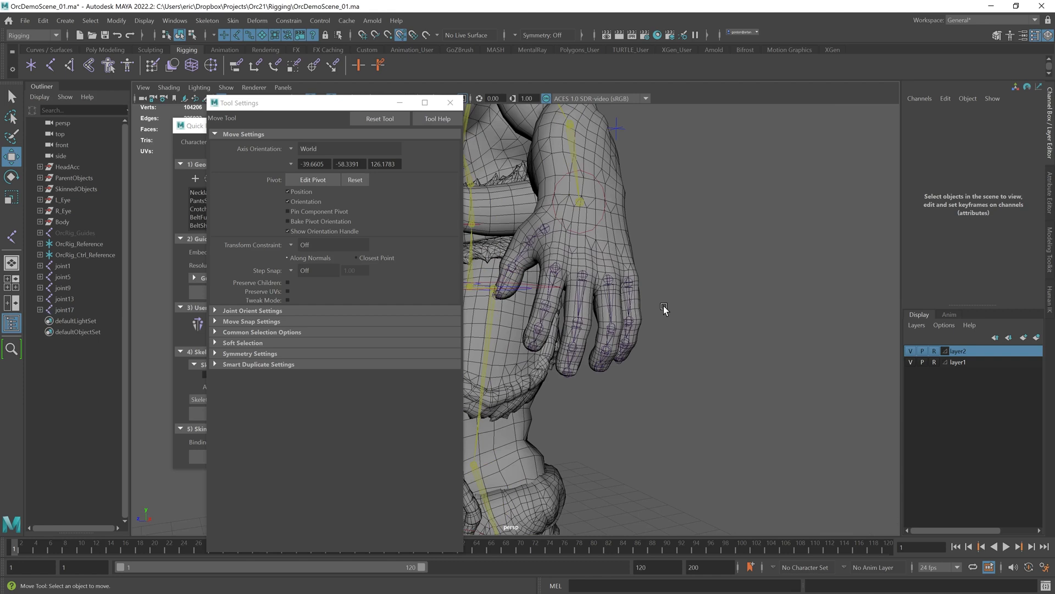
Step: Save the scene as OrcDemoScene_02.ma
alt+drag(664, 306, 739, 299)
click(24, 21)
click(50, 78)
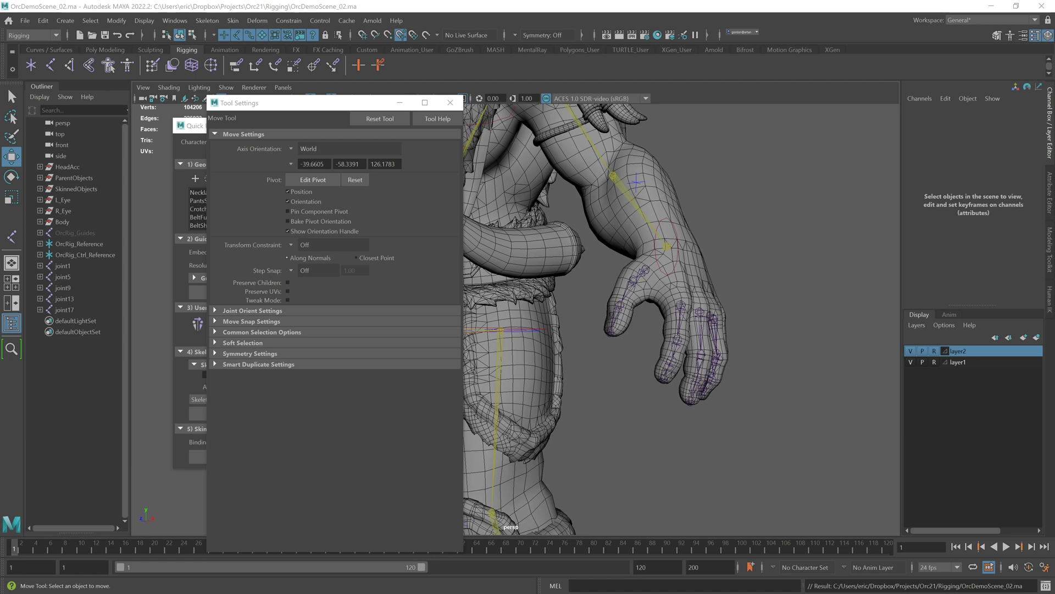
Step: Parent the root joint of each new finger chain under the OrcRig_LeftHand joint
alt+drag(775, 259, 726, 280)
alt+middle_drag(727, 281, 699, 263)
click(677, 265)
alt+right_drag(677, 265, 687, 246)
alt+drag(687, 247, 674, 201)
click(674, 203)
key(ctrl+z)
alt+right_drag(797, 241, 770, 288)
click(769, 286)
alt+drag(770, 286, 791, 283)
click(1049, 299)
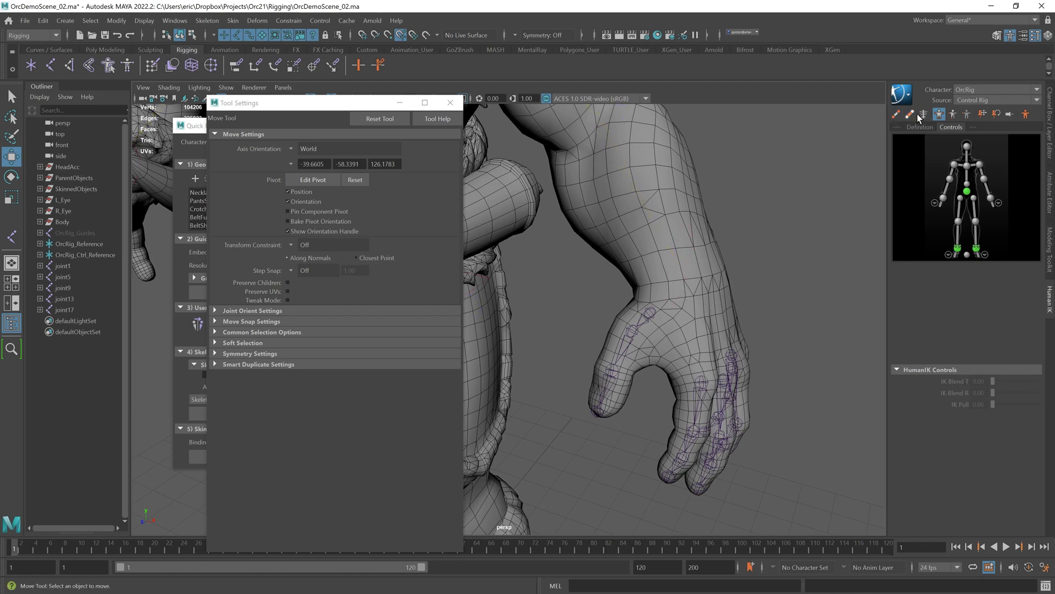
click(649, 308)
shift+click(694, 263)
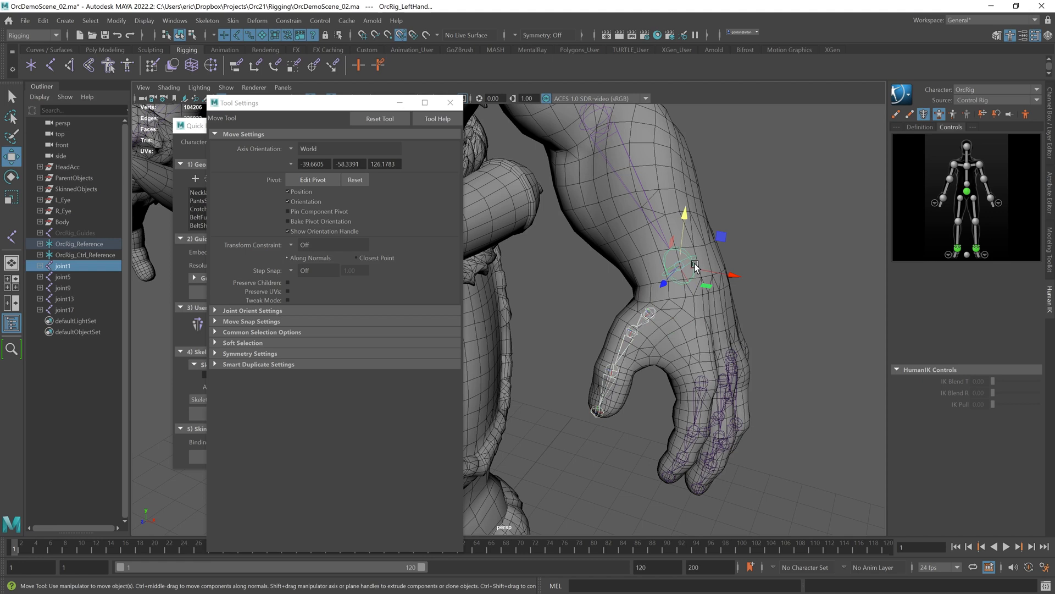
alt+drag(694, 263, 713, 292)
key(p)
click(773, 323)
alt+drag(773, 323, 793, 329)
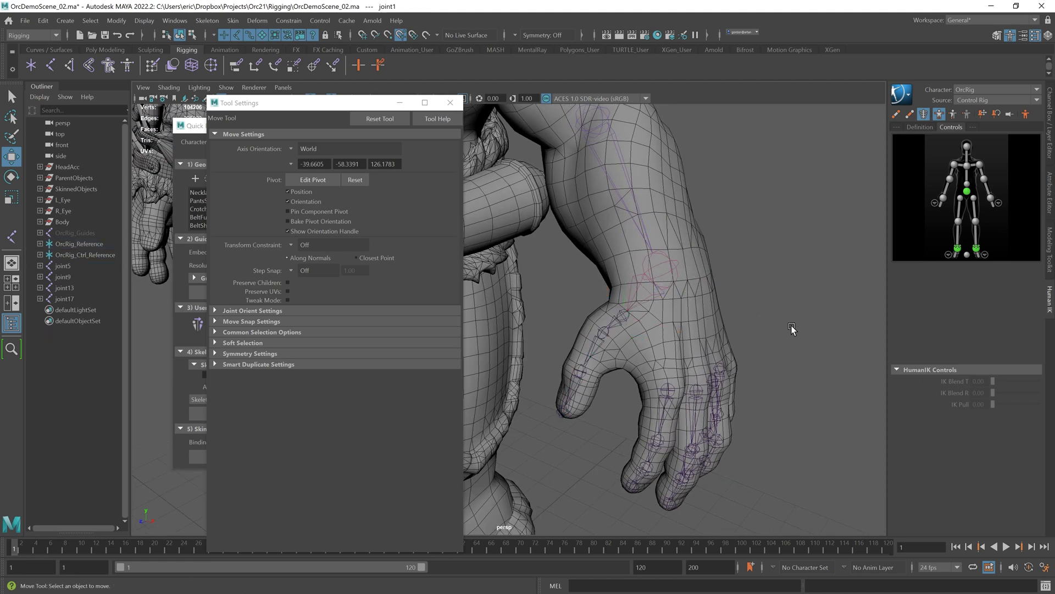
click(669, 385)
shift+click(674, 265)
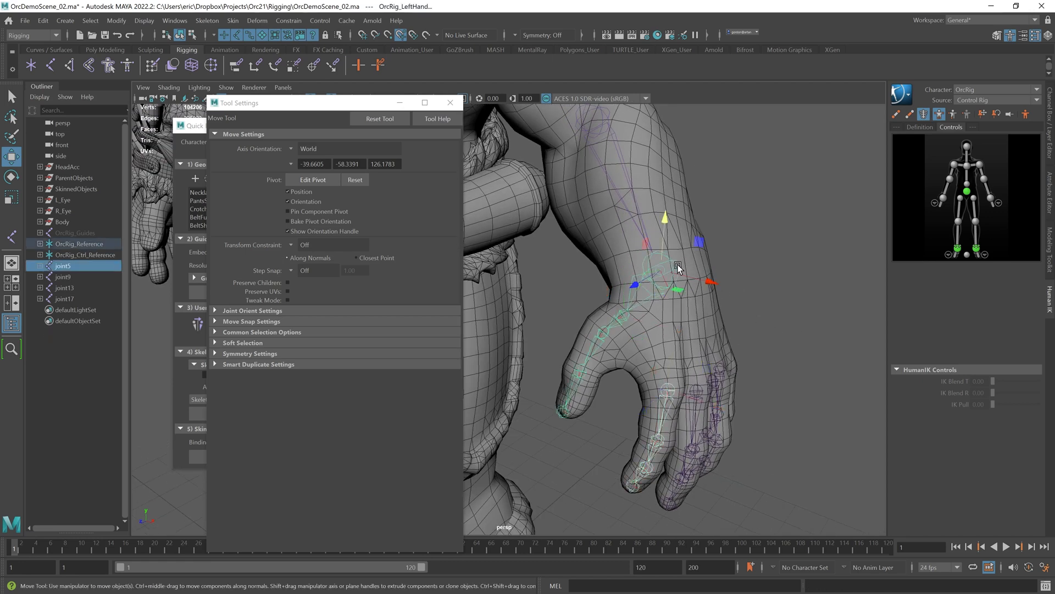
key(p)
click(751, 318)
click(698, 387)
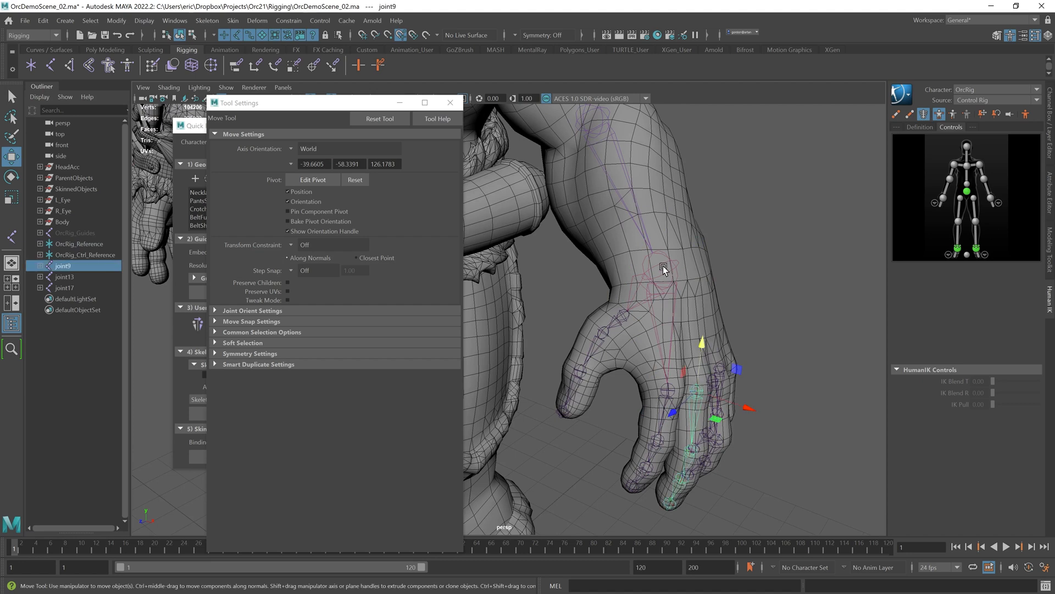
shift+click(672, 265)
key(p)
click(744, 303)
scroll(745, 302, up, 3)
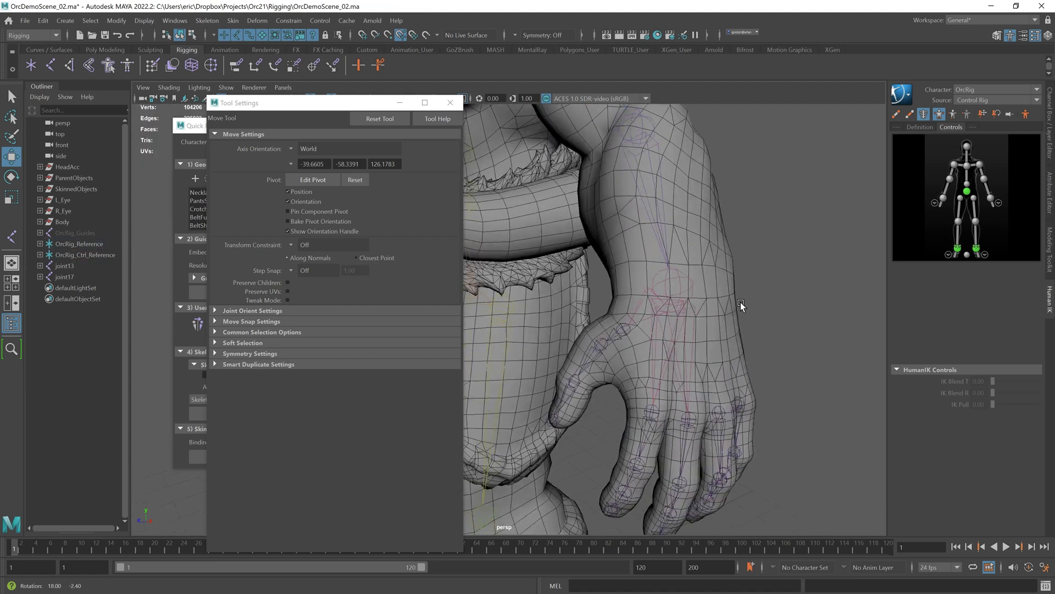
click(716, 420)
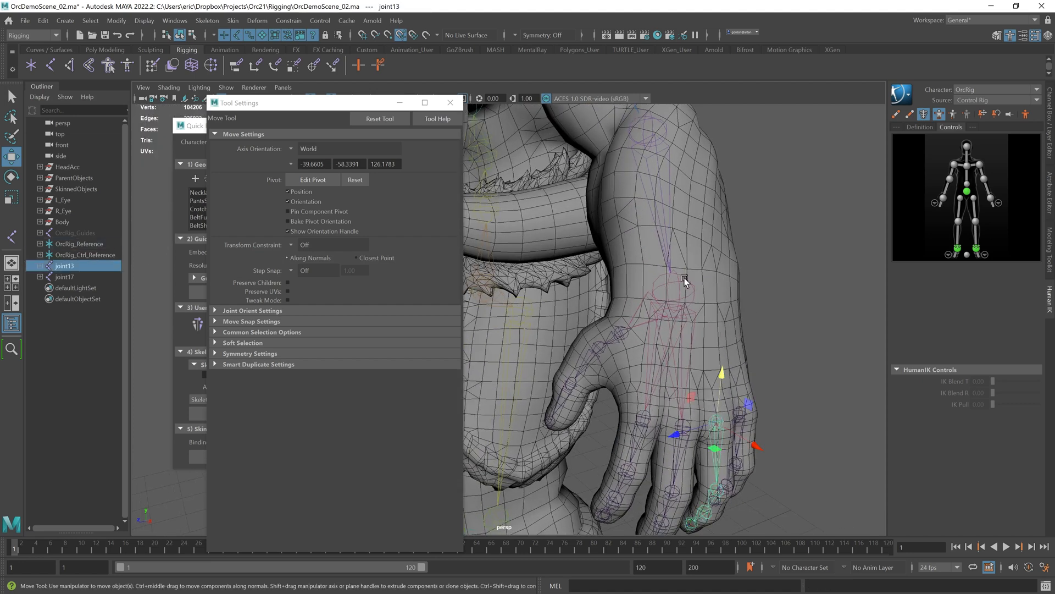
shift+click(684, 278)
key(p)
click(762, 334)
click(746, 413)
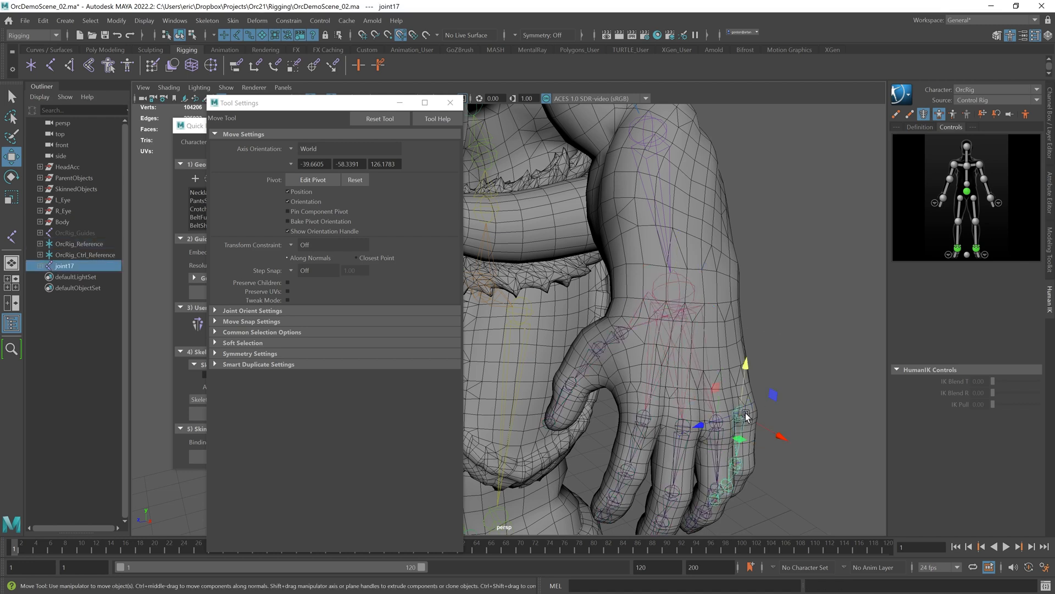
shift+click(694, 288)
key(p)
click(792, 303)
alt+drag(792, 307, 764, 301)
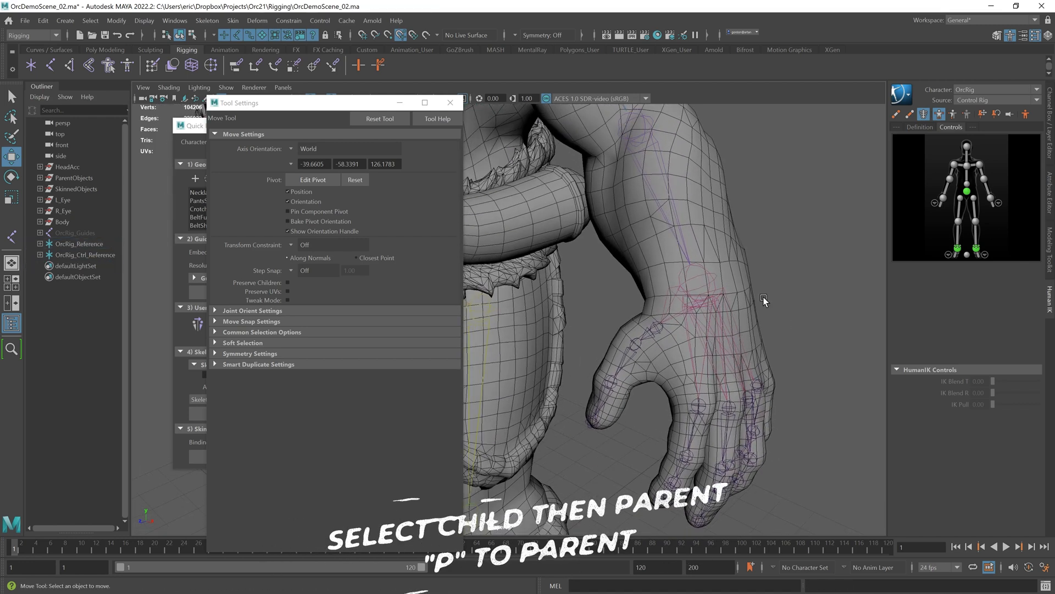
Step: Select the left hand's joint hierarchy and orient its joints with X as the primary axis
click(705, 271)
right_click(706, 273)
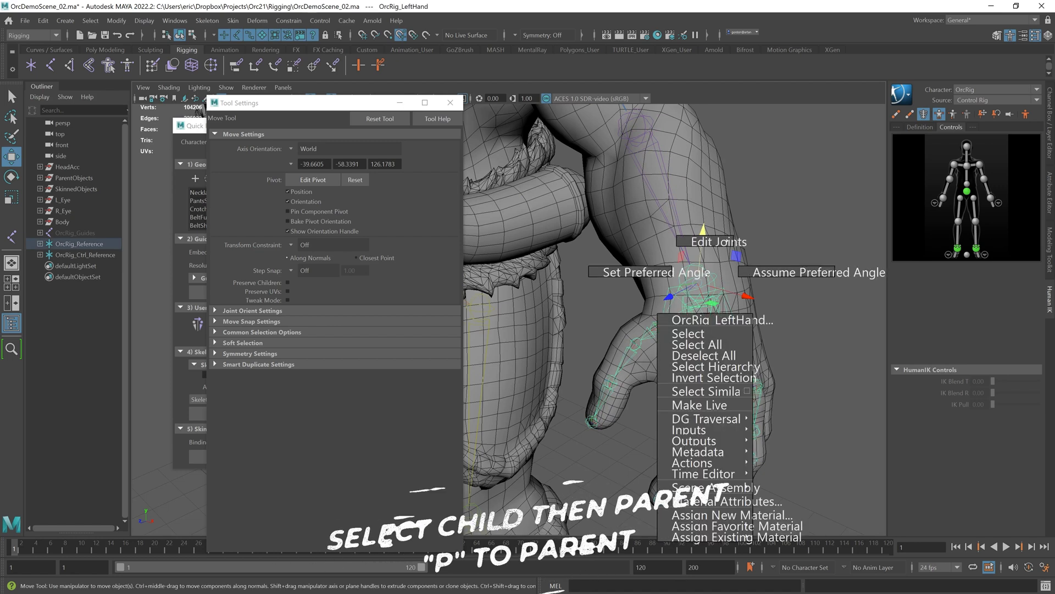
click(705, 369)
alt+drag(547, 173, 682, 220)
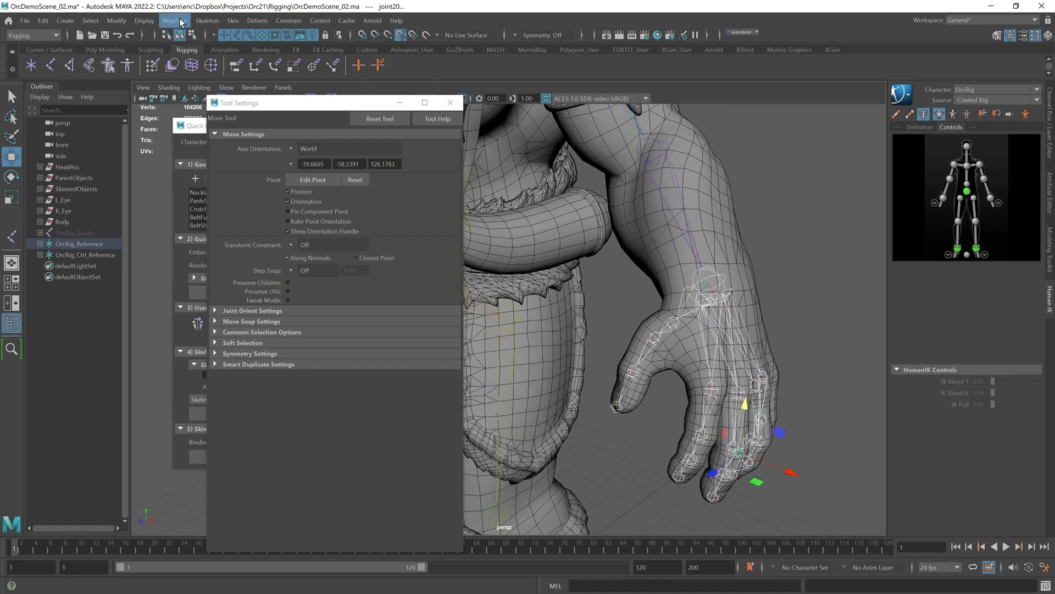
click(230, 24)
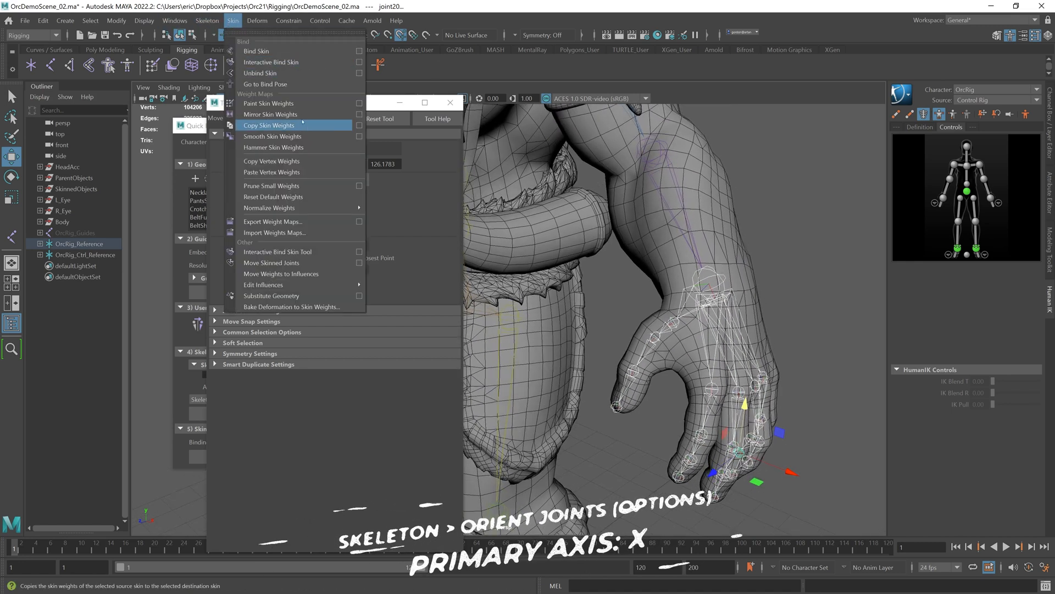
mouse_move(209, 22)
click(306, 84)
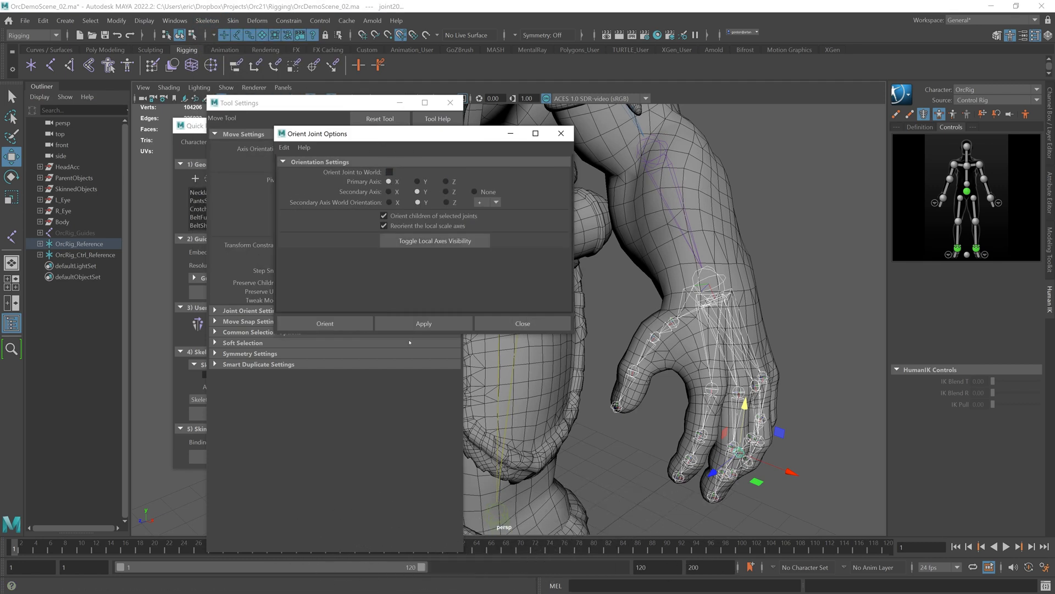
click(419, 323)
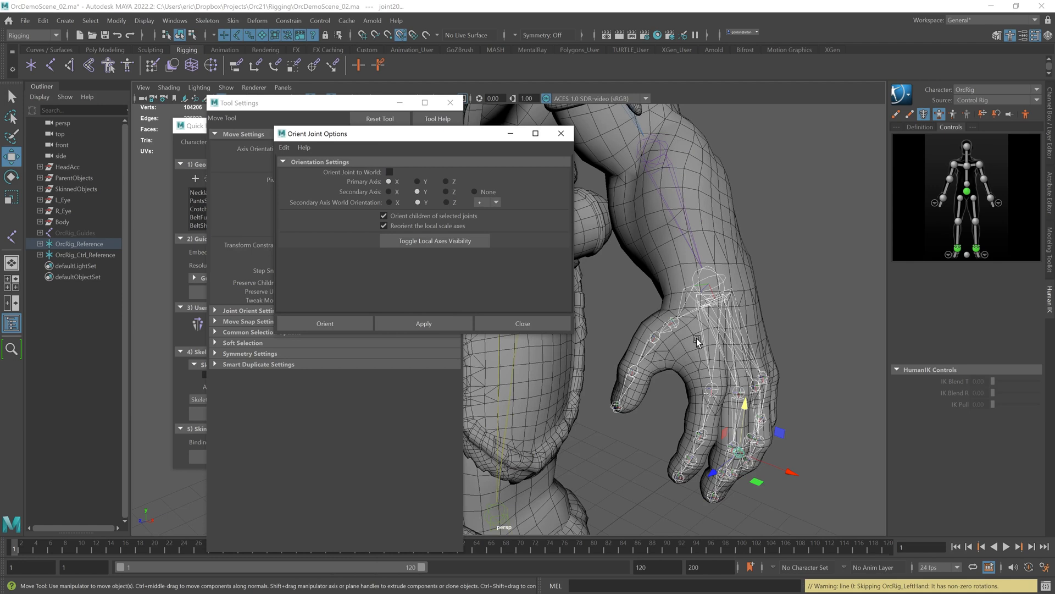
Step: Select the new finger joints and turn on display of their local rotation axes
alt+middle_drag(694, 338, 690, 325)
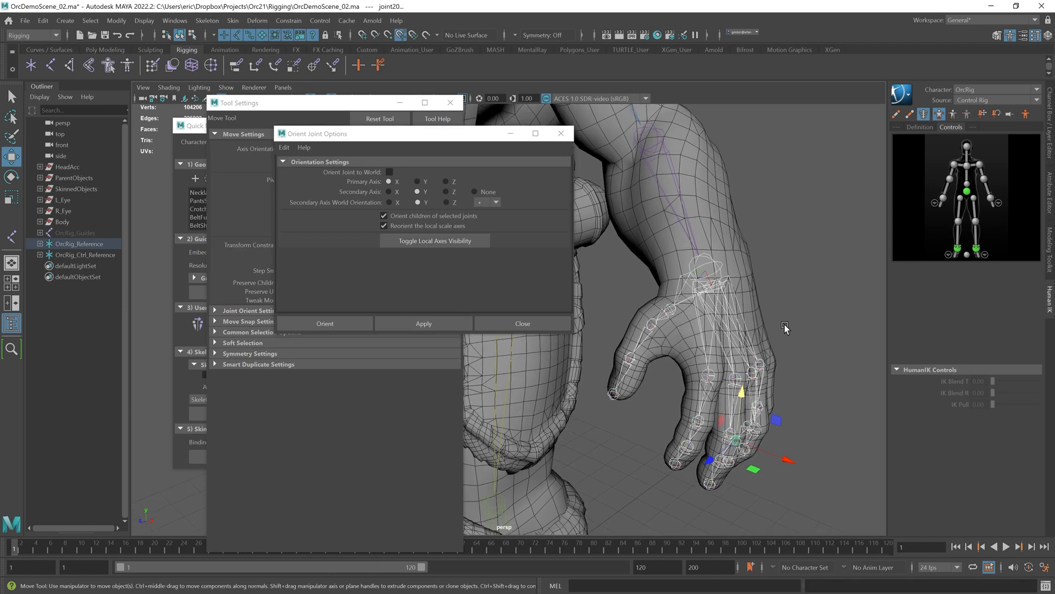
key(ctrl+a)
key(ctrl+a)
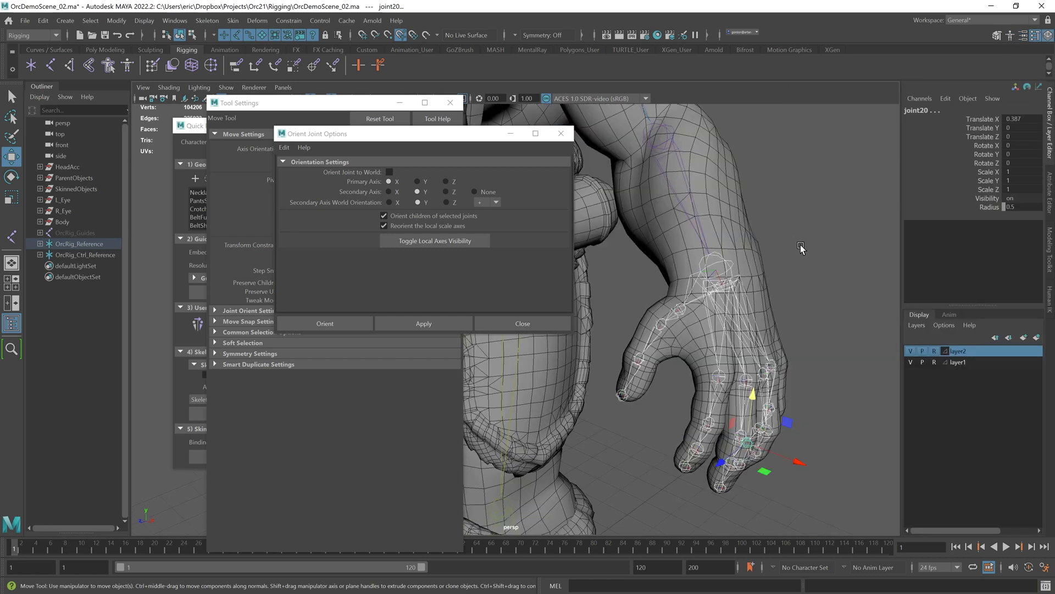
click(777, 250)
click(726, 263)
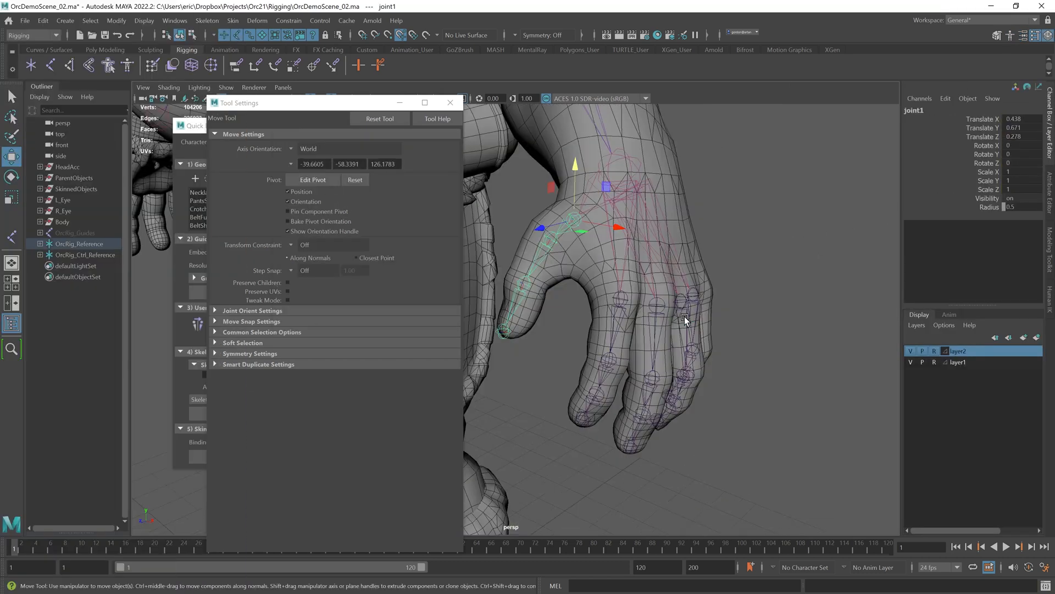
alt+drag(684, 316, 641, 285)
click(638, 197)
right_drag(638, 198, 659, 299)
click(144, 20)
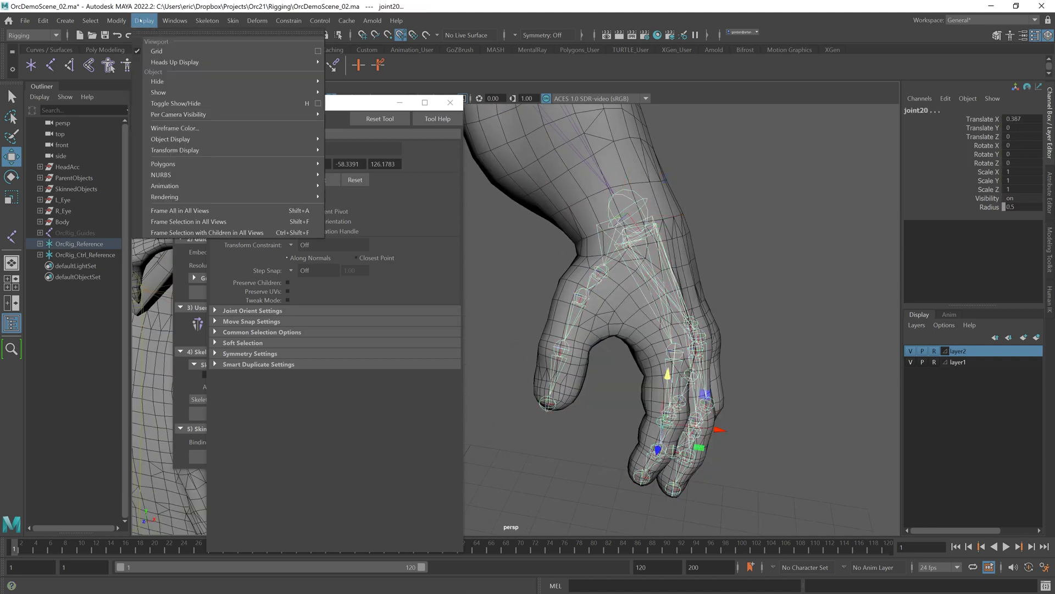
mouse_move(305, 152)
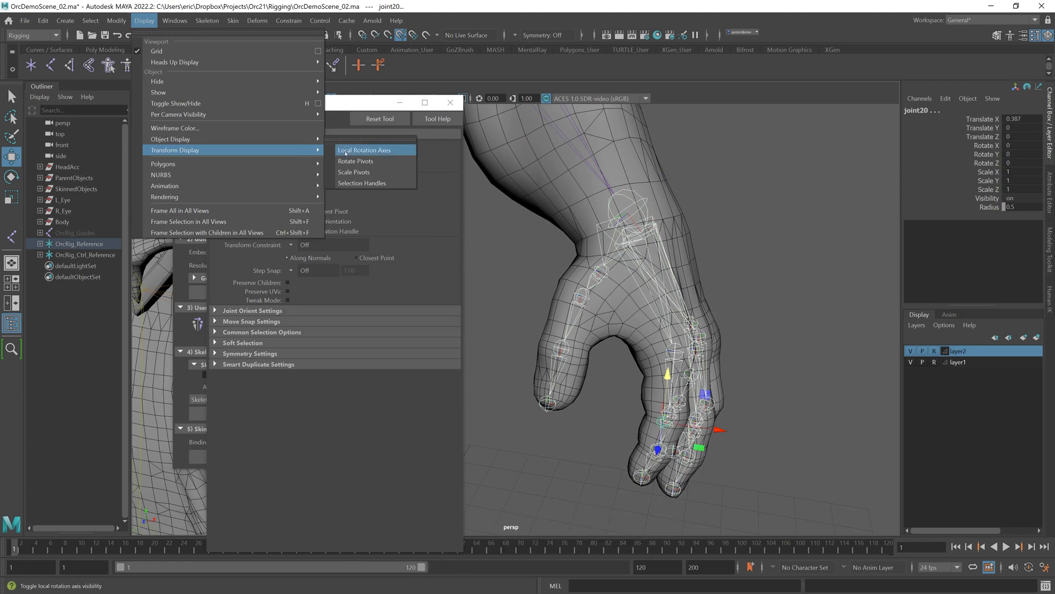
click(365, 150)
Step: Switch selection to local rotation axis components with the Rotate tool and pick the thumb's base joint axis
click(713, 227)
alt+drag(713, 227, 642, 242)
scroll(642, 242, up, 4)
alt+middle_drag(642, 242, 539, 295)
alt+drag(539, 296, 629, 266)
alt+middle_drag(629, 267, 615, 256)
alt+drag(615, 254, 630, 281)
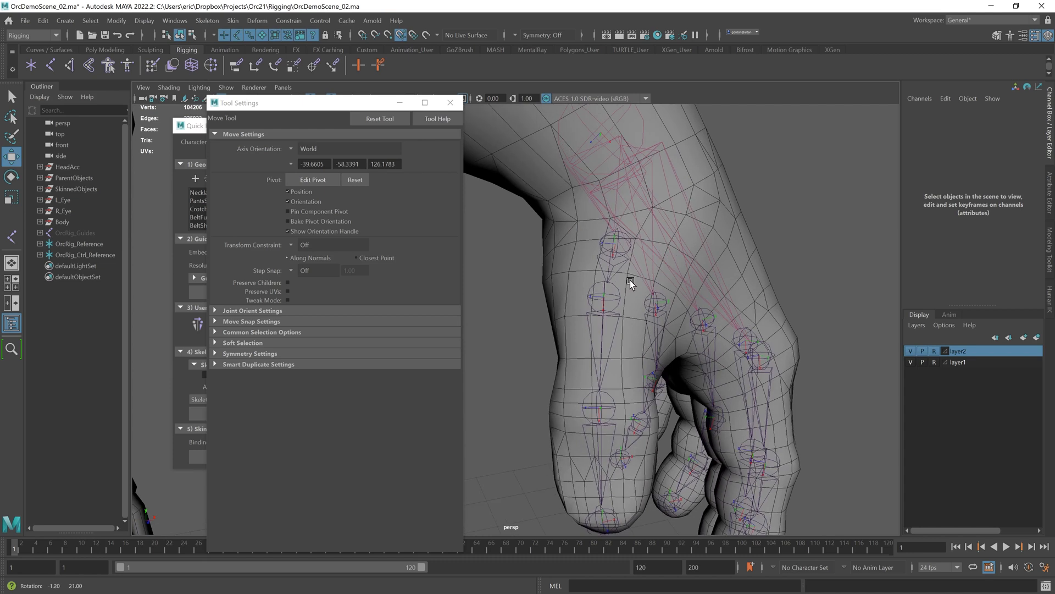
scroll(623, 314, up, 3)
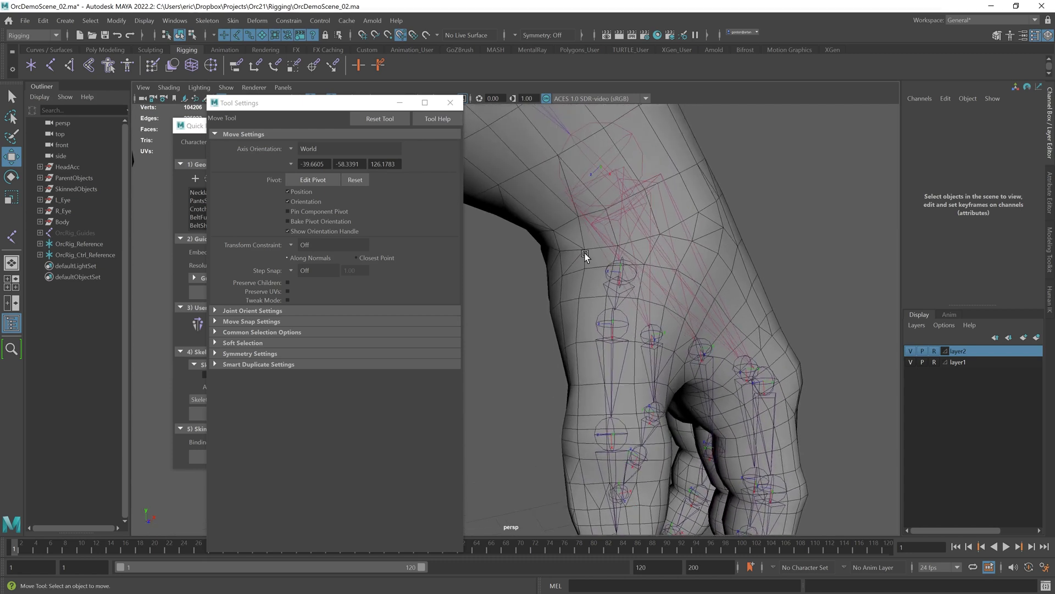
click(621, 267)
key(e)
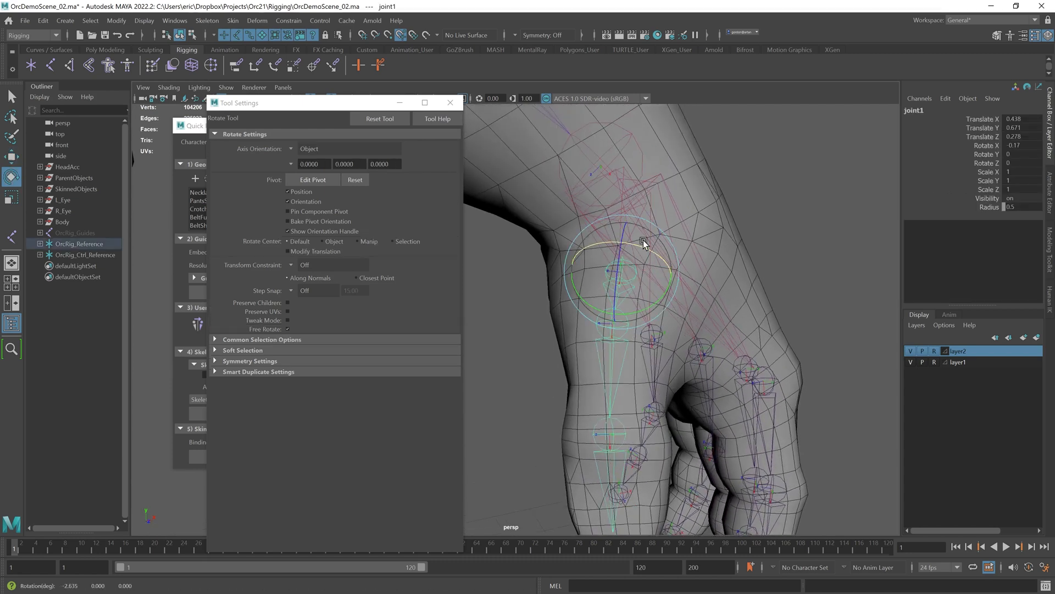
click(790, 243)
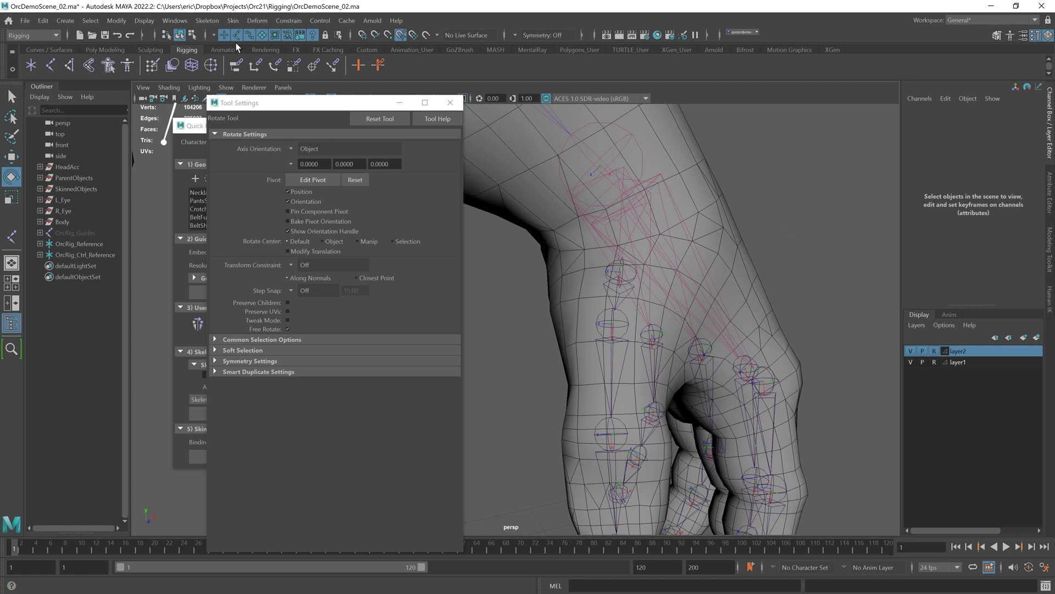
right_click(313, 36)
click(332, 43)
right_click(313, 37)
click(787, 232)
alt+drag(787, 232, 784, 238)
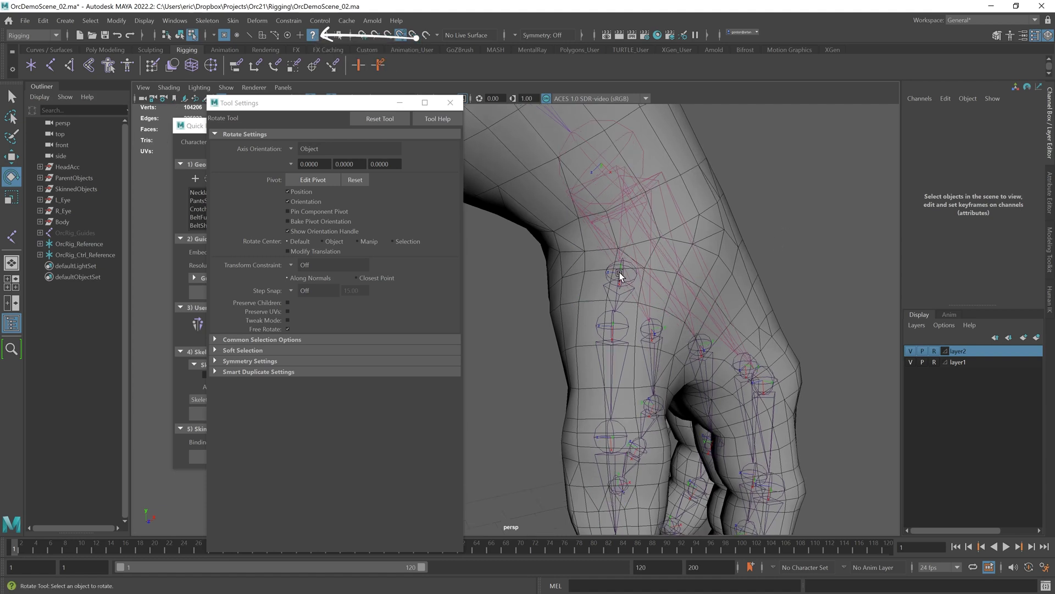
click(620, 274)
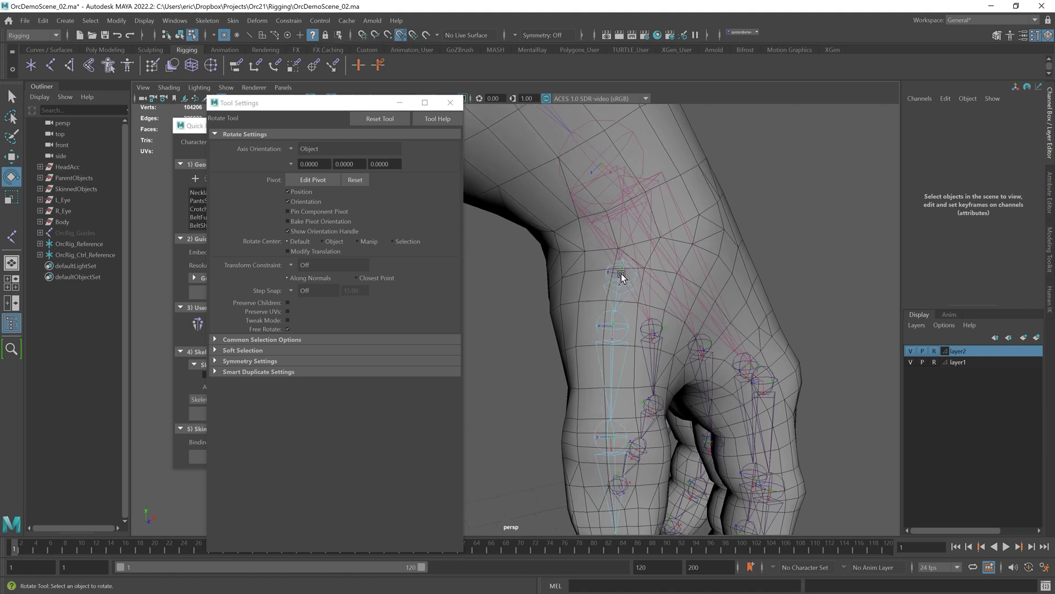
key(f)
Step: Rotate the local rotation axes of the remaining thumb joints so they align with the thumb
alt+drag(612, 253, 527, 269)
alt+middle_drag(531, 379, 546, 283)
mouse_move(547, 283)
alt+mouse_down()
mouse_move(540, 318)
mouse_move(548, 300)
alt+mouse_up()
click(529, 309)
alt+middle_drag(548, 300, 615, 230)
alt+middle_drag(648, 367, 639, 315)
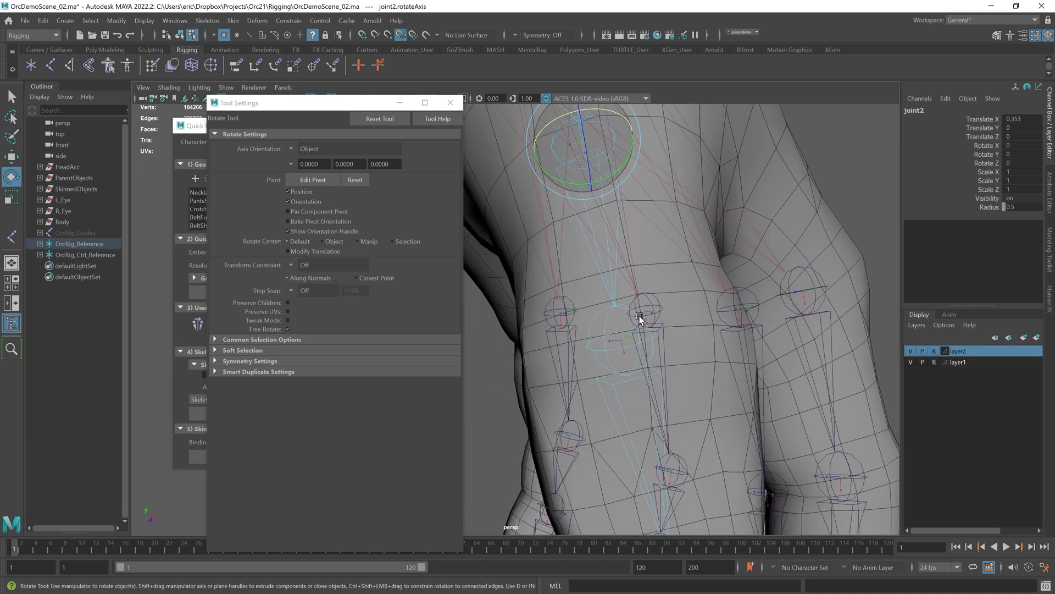
click(624, 340)
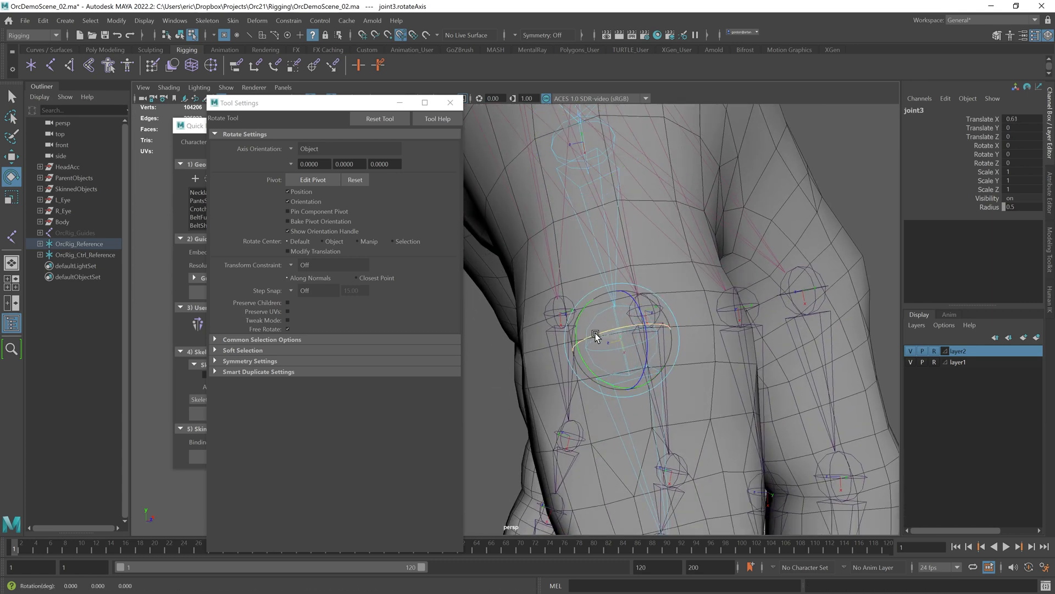
alt+middle_drag(668, 426, 632, 292)
click(603, 382)
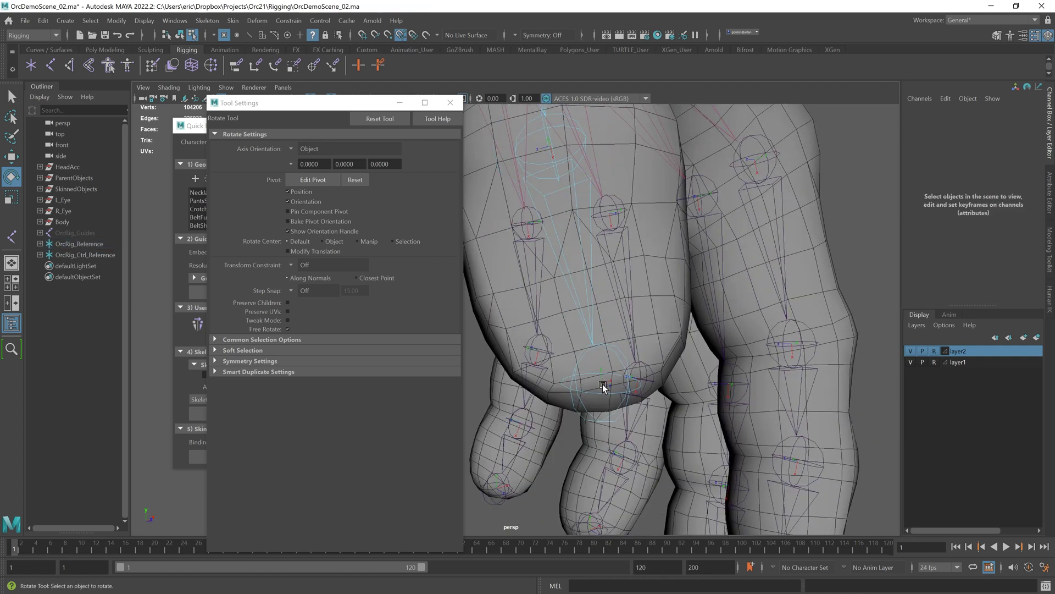
click(603, 381)
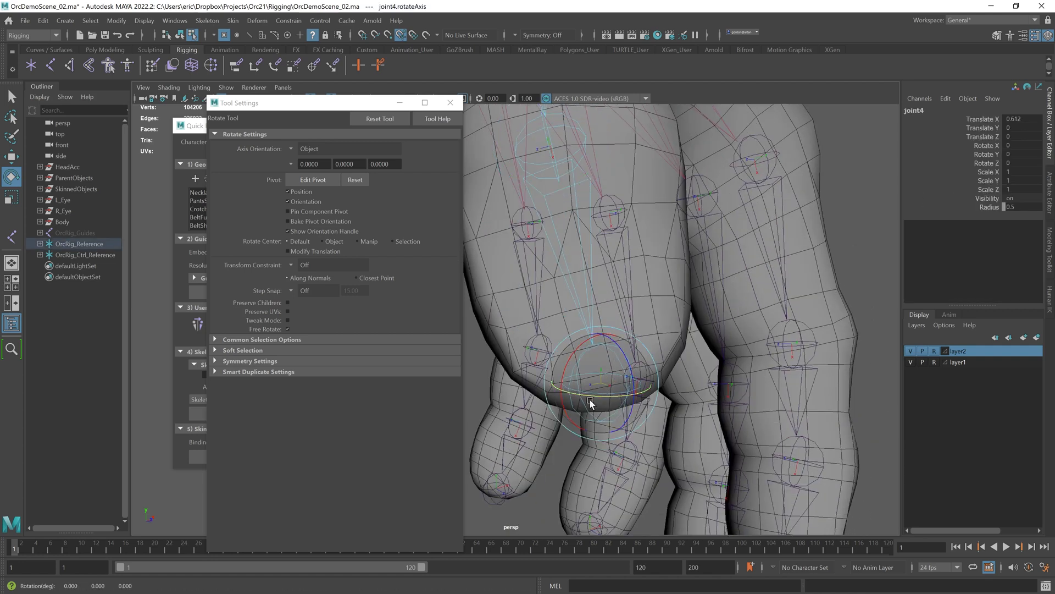
drag(622, 369, 632, 398)
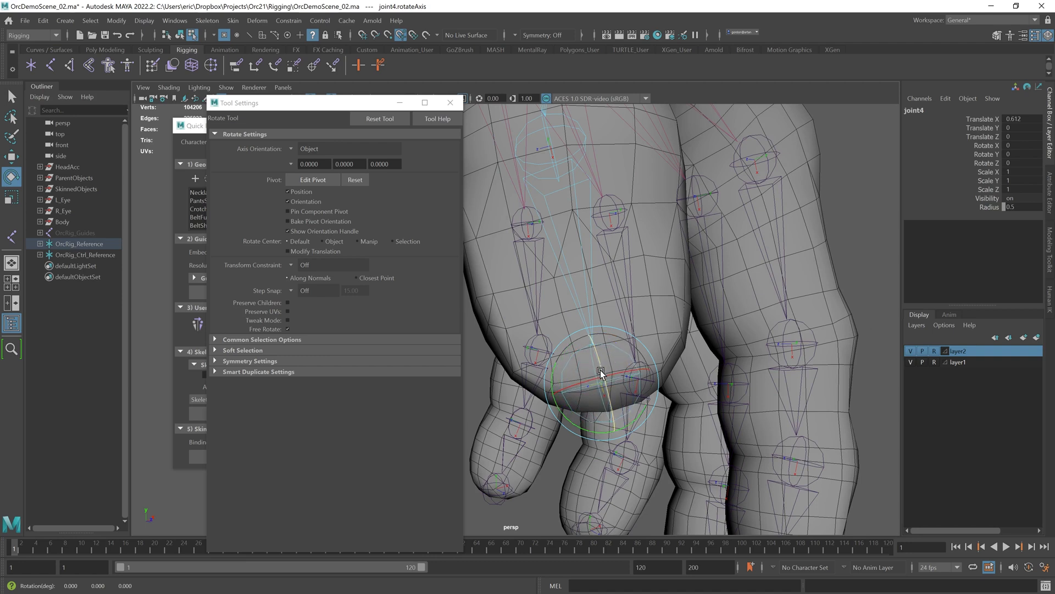
alt+drag(691, 360, 641, 362)
drag(617, 406, 577, 421)
key(ctrl+z)
alt+right_drag(574, 415, 499, 358)
Step: Select the pointer finger's joint axes one by one and rotate each to align with the finger
click(714, 330)
alt+drag(713, 330, 637, 306)
key(q)
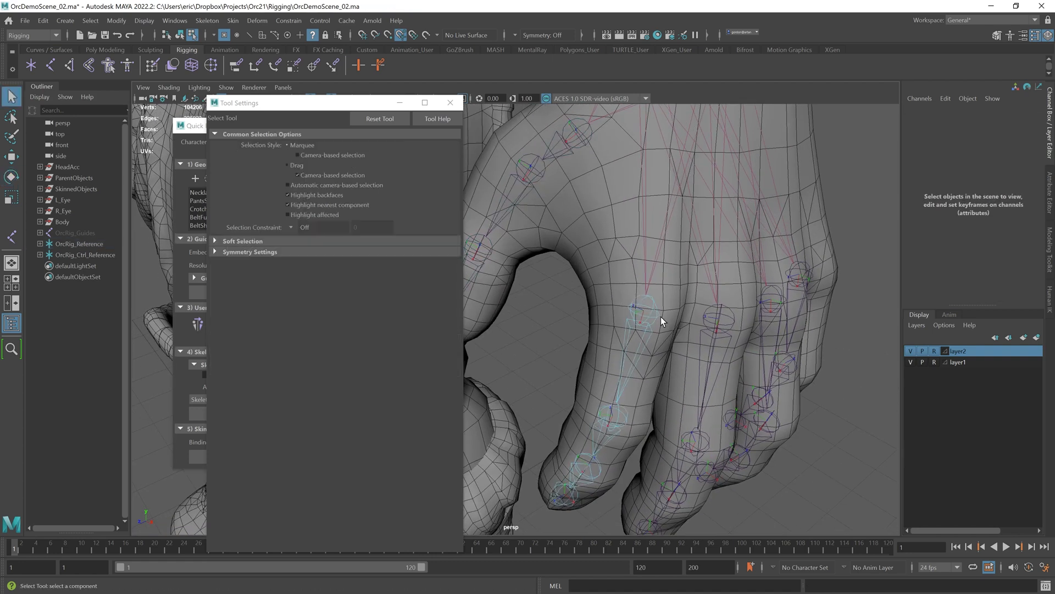
alt+right_drag(660, 317, 741, 305)
key(w)
click(688, 273)
key(e)
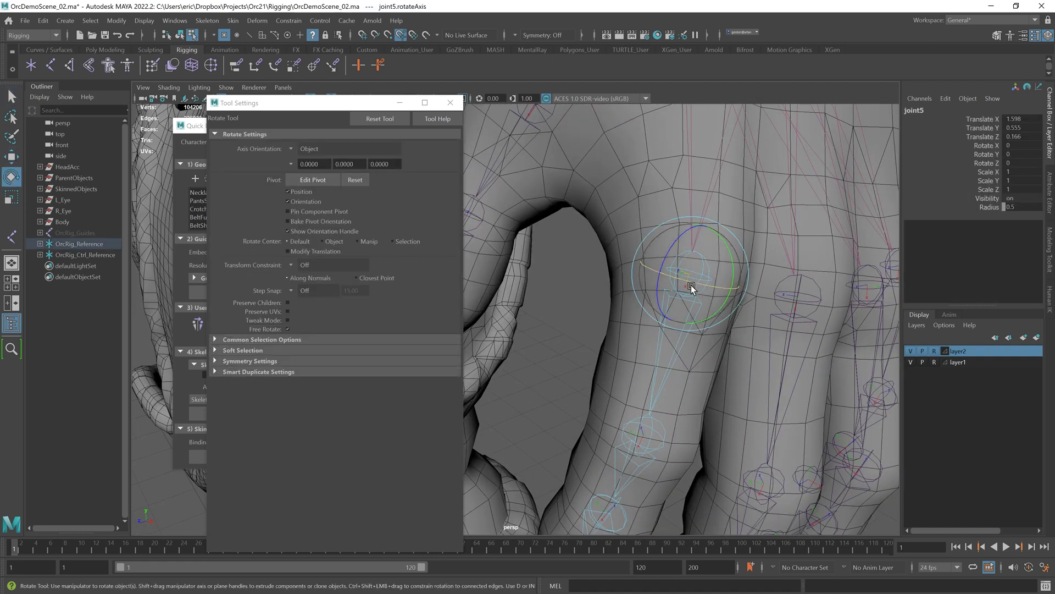
alt+drag(724, 289, 660, 208)
key(Down)
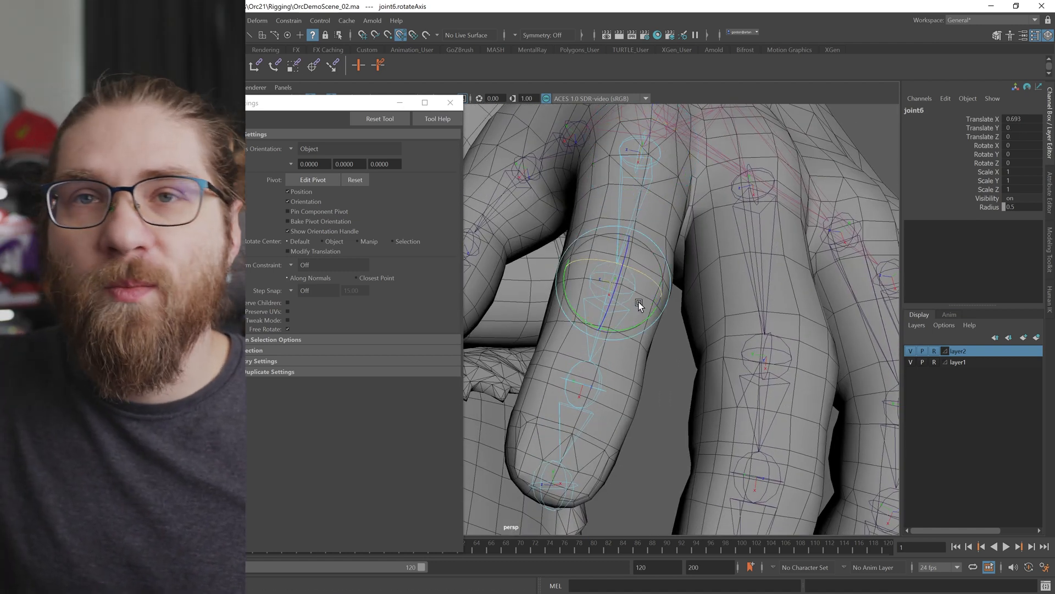
alt+drag(654, 285, 646, 247)
key(Down)
alt+drag(648, 332, 631, 236)
key(Down)
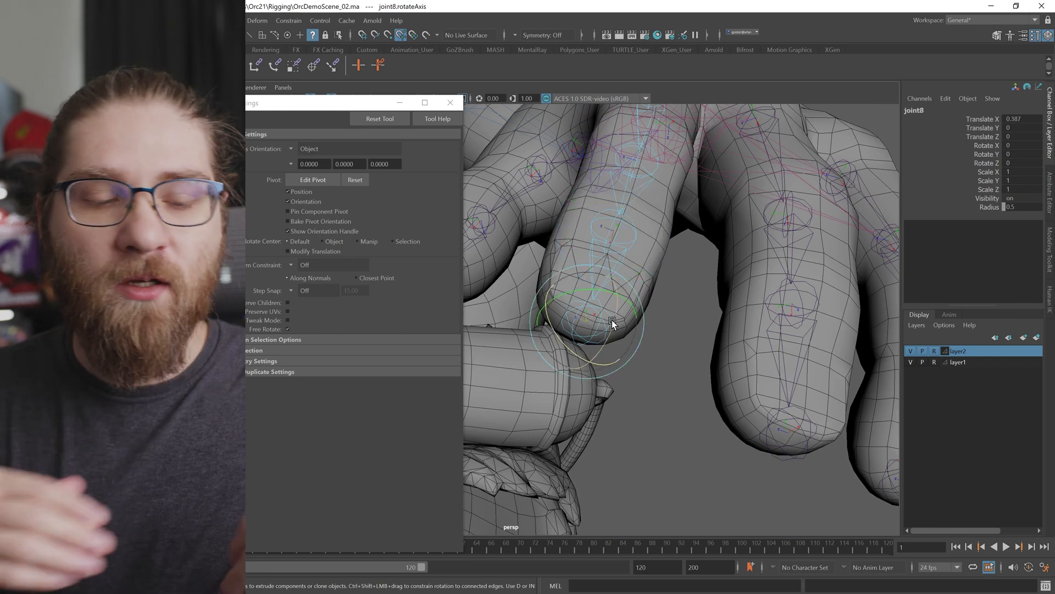
alt+drag(600, 324, 512, 403)
Step: Rotate the local rotation axes of the middle finger joints to align with the finger
alt+middle_drag(709, 165, 666, 304)
click(655, 298)
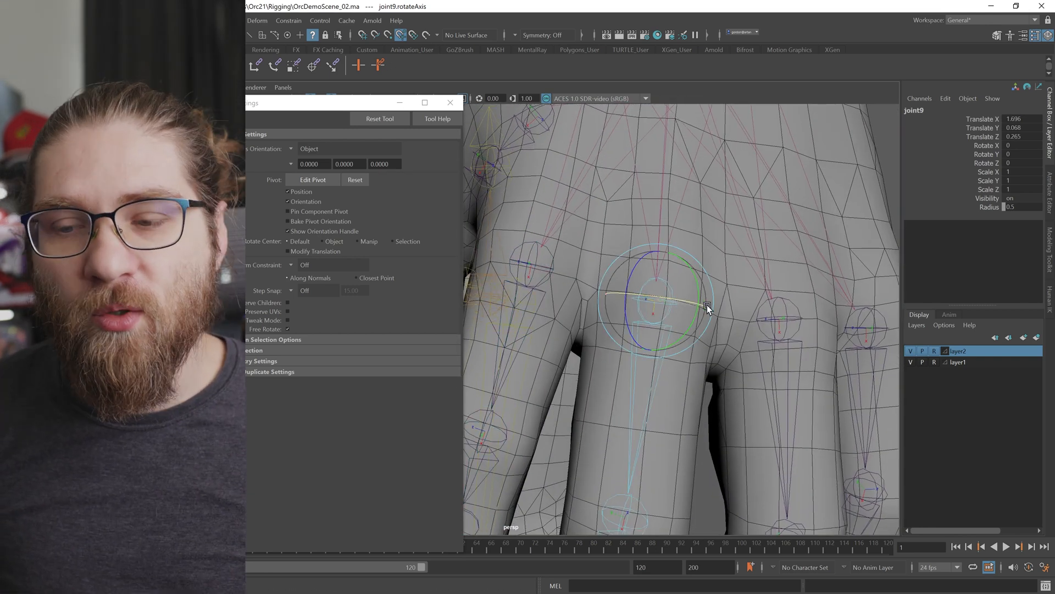
alt+drag(714, 307, 678, 310)
alt+middle_drag(610, 511, 648, 336)
click(647, 336)
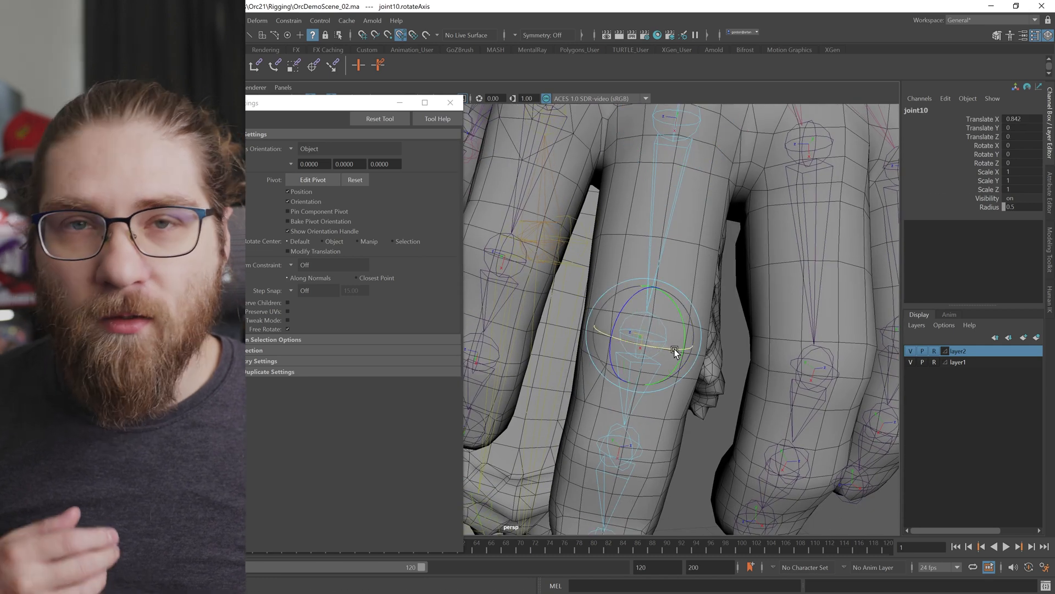
alt+middle_drag(619, 446, 636, 344)
click(636, 344)
alt+drag(673, 355, 666, 322)
alt+middle_drag(645, 421, 659, 384)
click(660, 384)
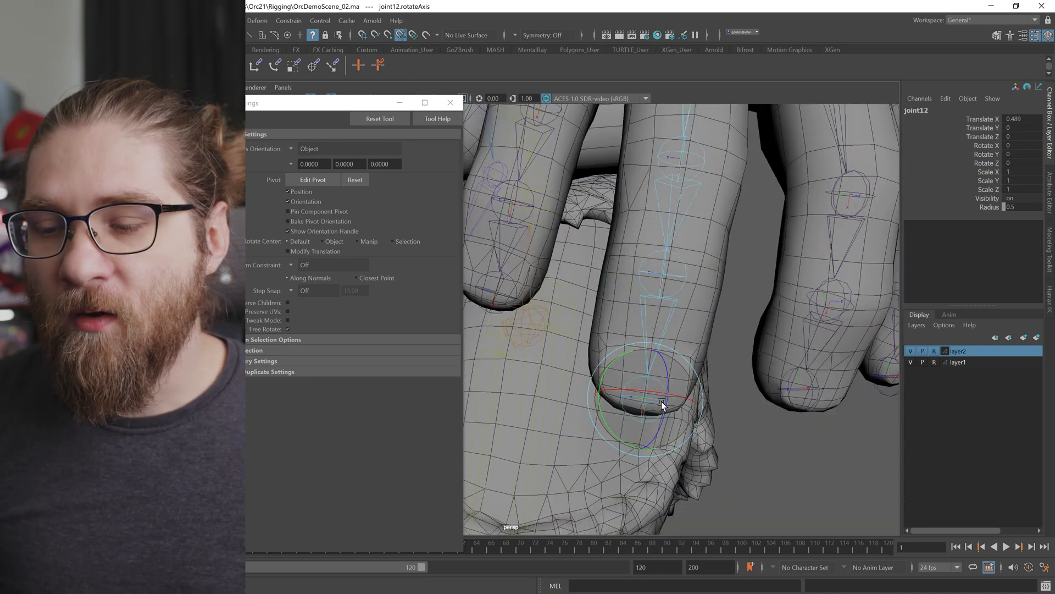
alt+right_drag(659, 406, 714, 259)
alt+middle_drag(714, 259, 639, 309)
Step: Rotate the local rotation axes of the ring finger joints to align with the finger
click(603, 290)
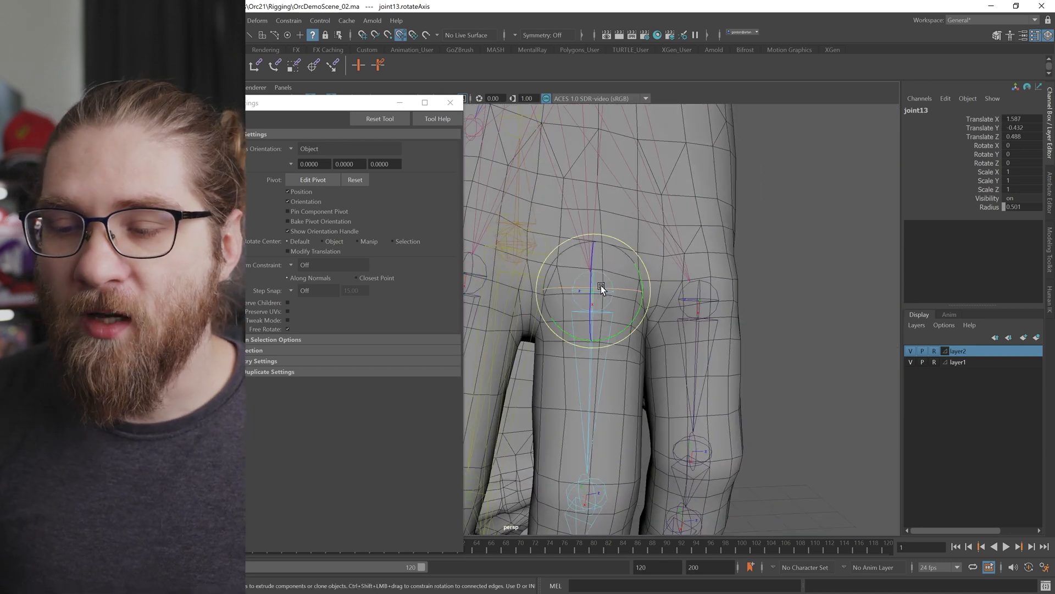
alt+middle_drag(614, 382, 617, 250)
click(608, 328)
alt+drag(618, 250, 490, 315)
key(f)
alt+middle_drag(490, 315, 560, 304)
alt+drag(563, 301, 600, 318)
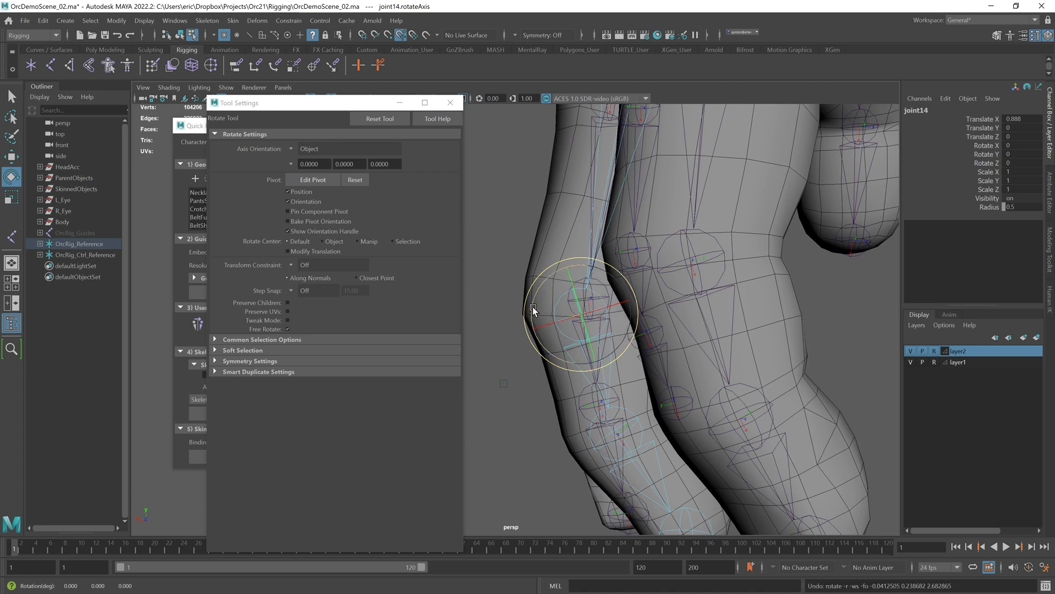
alt+middle_drag(618, 434, 595, 350)
click(582, 372)
alt+drag(594, 351, 551, 337)
alt+drag(621, 340, 603, 341)
alt+middle_drag(603, 342, 593, 304)
click(649, 404)
drag(650, 405, 688, 312)
Step: Rotate the local rotation axes of the pinky finger joints to align with the finger
click(662, 283)
alt+drag(671, 358, 608, 262)
key(Down)
key(Down)
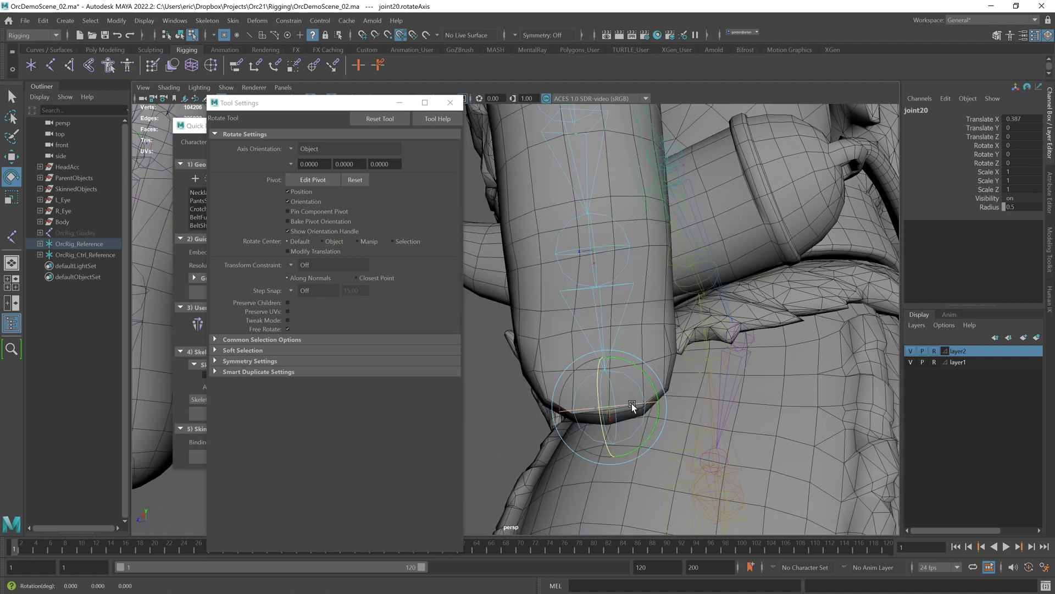
alt+right_drag(753, 385, 683, 358)
click(683, 358)
key(q)
alt+drag(683, 357, 766, 353)
alt+right_drag(633, 324, 669, 327)
key(w)
key(e)
click(180, 37)
alt+right_drag(632, 285, 674, 275)
click(674, 275)
mouse_move(674, 276)
alt+mouse_down()
mouse_move(730, 287)
mouse_move(680, 295)
alt+mouse_up()
drag(680, 294, 674, 294)
click(710, 375)
click(720, 388)
alt+drag(720, 388, 631, 249)
right_drag(631, 249, 617, 308)
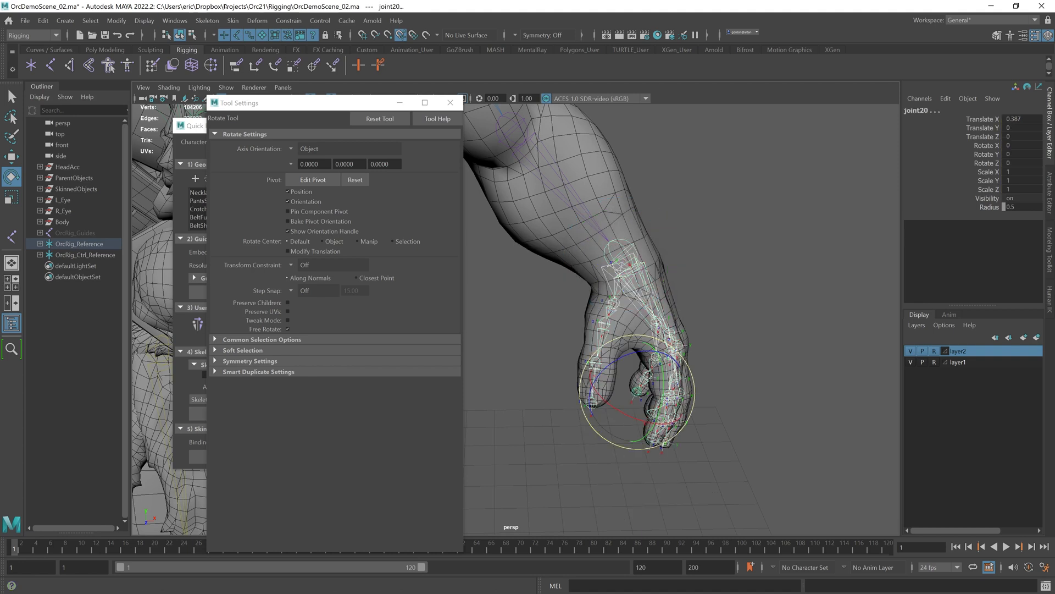
Step: Select the root joint of each of the five finger chains and unparent them from the hand
mouse_move(244, 153)
click(365, 150)
click(753, 285)
alt+drag(754, 286, 794, 283)
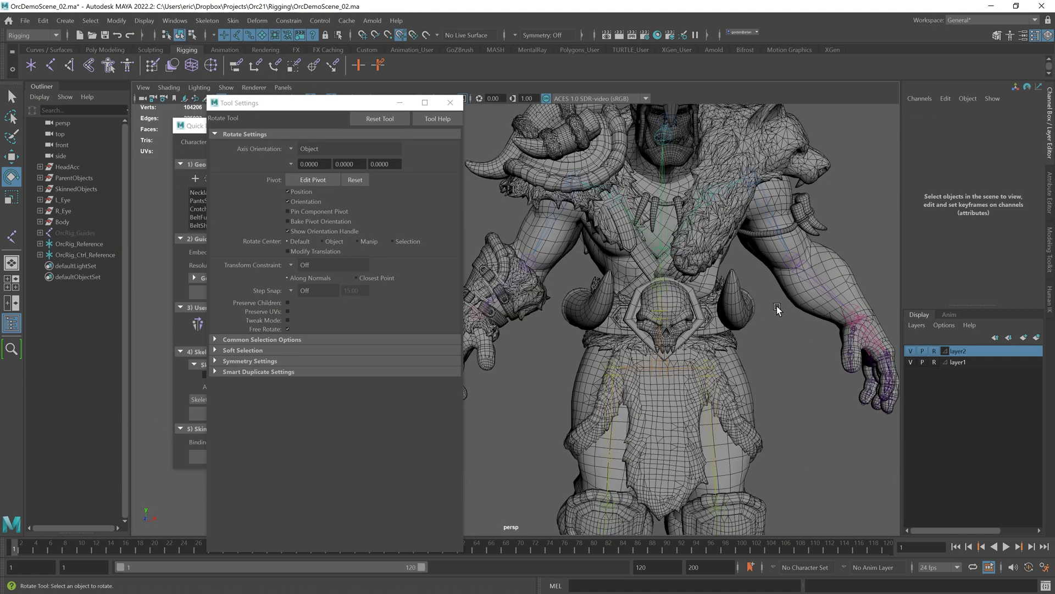
alt+right_drag(794, 282, 684, 270)
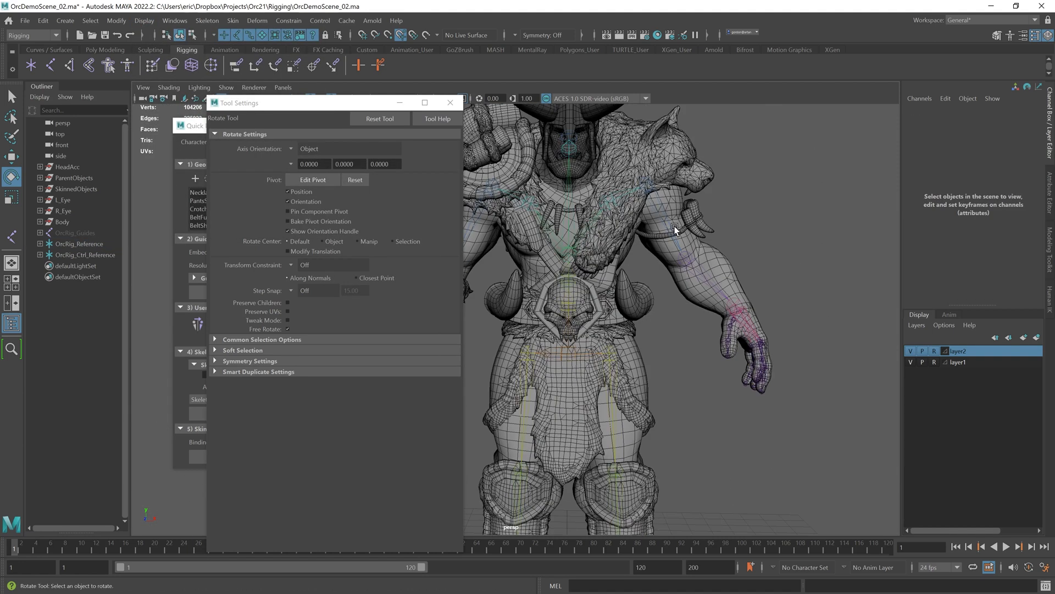
alt+middle_drag(653, 233, 669, 332)
alt+right_drag(670, 332, 596, 301)
alt+drag(596, 301, 658, 328)
click(658, 329)
click(742, 332)
alt+drag(742, 333, 649, 344)
click(659, 368)
key(w)
shift+click(694, 375)
shift+click(704, 382)
shift+click(710, 387)
key(shift+p)
Step: Rename the thumb's root joint L_Hand_Thumb_01
click(559, 329)
alt+drag(559, 329, 668, 310)
click(668, 311)
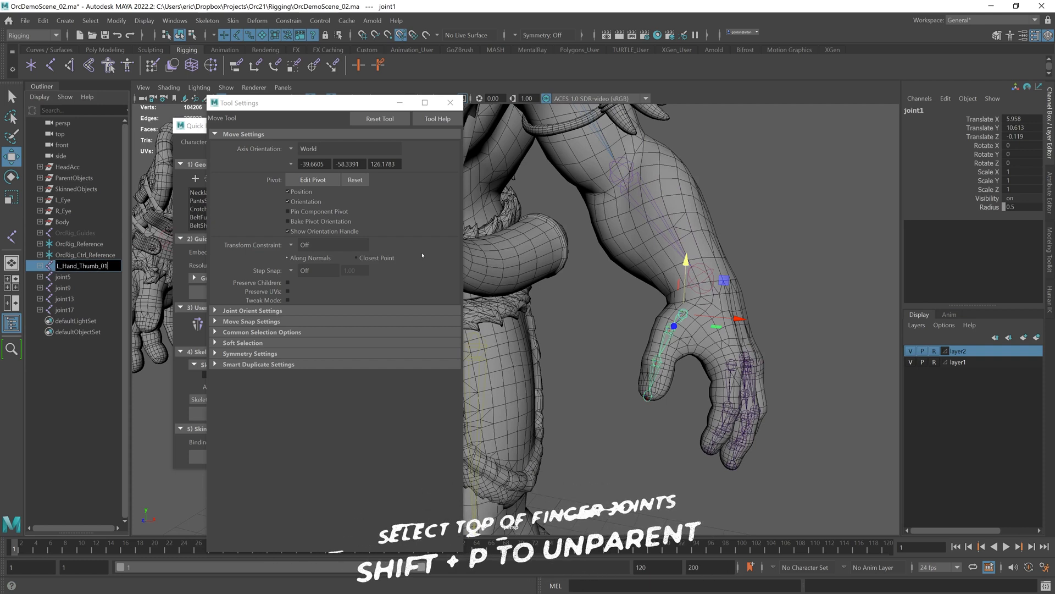
key(Return)
Step: Expand the finger chains and rename the thumb joints L_Hand_Thumb_02 through L_Hand_Thumb_04
click(40, 266)
click(47, 277)
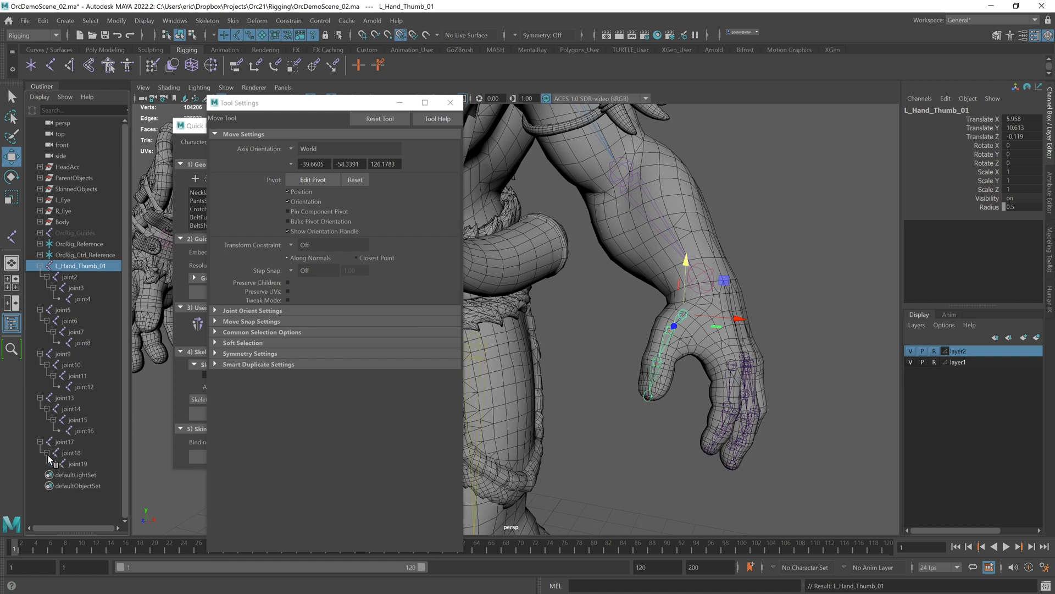
click(53, 464)
double_click(69, 277)
text(L_Hand_Thumb_02)
key(Return)
double_click(76, 288)
text(L_Hand_Thumb_03)
Step: Rename the middle and ring finger joints with L_Hand_Middle and L_Hand_Ring names numbered 01 to 04
key(Return)
double_click(83, 299)
text(_01)
key(Tab)
Step: Rename the pointer finger joints from L_Hand_Pointer_01 through L_Hand_Pointer_04
text(L_Hand_Pointer_02)
key(Tab)
text(L_Hand_Pointer_03)
key(Tab)
text(L_Hand_Pointer_04)
key(Tab)
key(BackSpace)
text(3)
key(Tab)
key(ctrl+v)
key(BackSpace)
text(4)
key(Tab)
key(ctrl+v)
key(BackSpace)
key(BackSpace)
key(BackSpace)
key(BackSpace)
key(BackSpace)
key(BackSpace)
key(BackSpace)
key(BackSpace)
key(BackSpace)
text(Ring_01)
key(ctrl+a)
key(ctrl+c)
key(Tab)
key(ctrl+v)
key(BackSpace)
text(4)
Step: Rename the pinky's root joint L_Hand_Pinky_01 and collapse the finger chain hierarchies
key(Return)
double_click(65, 442)
text(L_Hand_Pinky_01)
key(Return)
double_click(72, 452)
click(812, 372)
alt+drag(737, 330, 770, 360)
scroll(771, 360, down, 4)
click(40, 310)
click(40, 266)
click(40, 288)
click(40, 299)
click(40, 310)
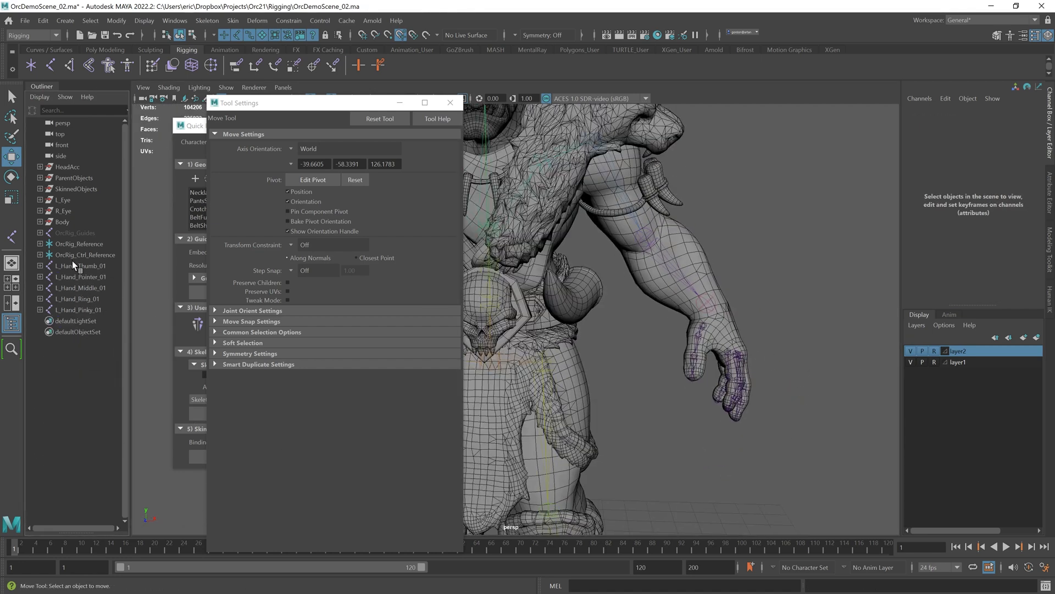
Step: Mirror the five left finger joint chains across the YZ plane with behavior, replacing L with R in the names
click(74, 266)
click(450, 103)
alt+right_drag(709, 308, 649, 275)
alt+drag(649, 274, 632, 289)
click(207, 20)
click(308, 70)
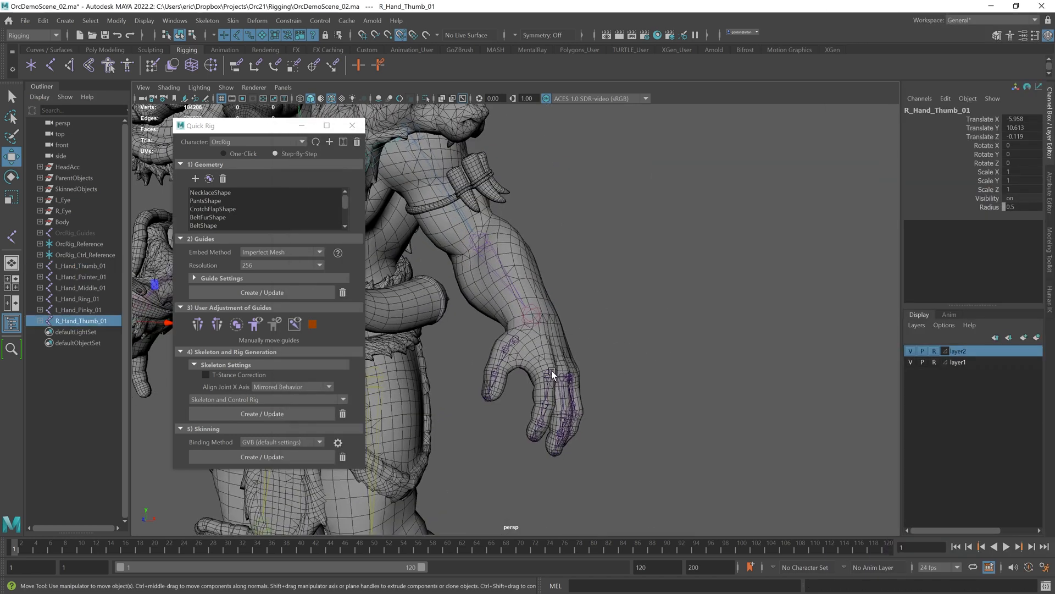
click(552, 370)
key(g)
click(515, 384)
key(g)
click(533, 386)
key(g)
click(549, 384)
key(g)
Step: Parent the left finger chains' root joints under the left hand joint
click(605, 363)
alt+drag(605, 352, 783, 323)
alt+drag(528, 324, 620, 339)
alt+middle_drag(770, 358, 612, 317)
click(601, 305)
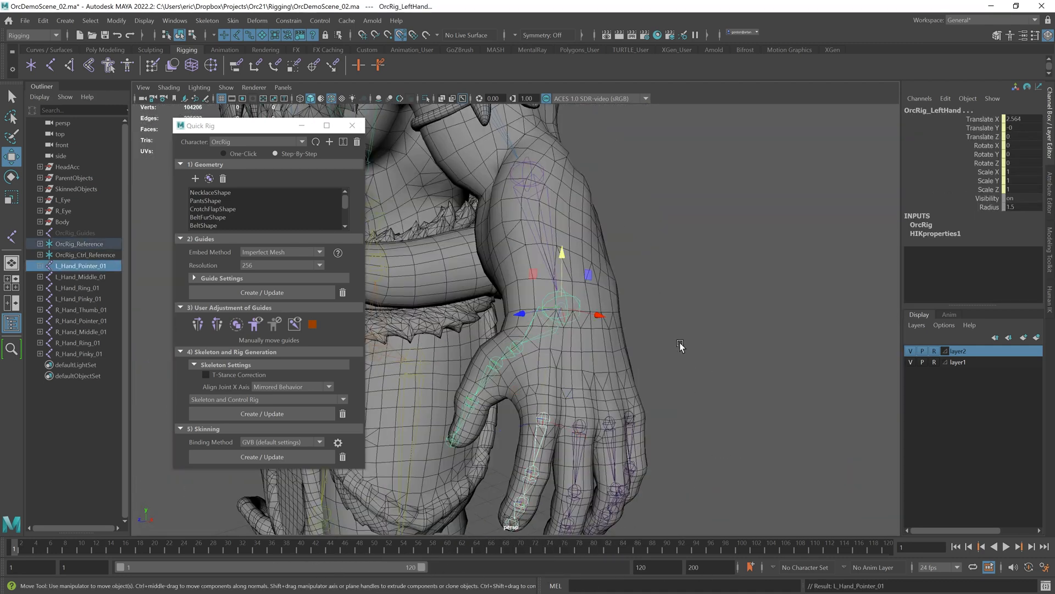
key(p)
click(580, 425)
shift+click(581, 313)
key(p)
click(609, 422)
shift+click(581, 309)
key(p)
click(628, 419)
shift+click(581, 309)
key(p)
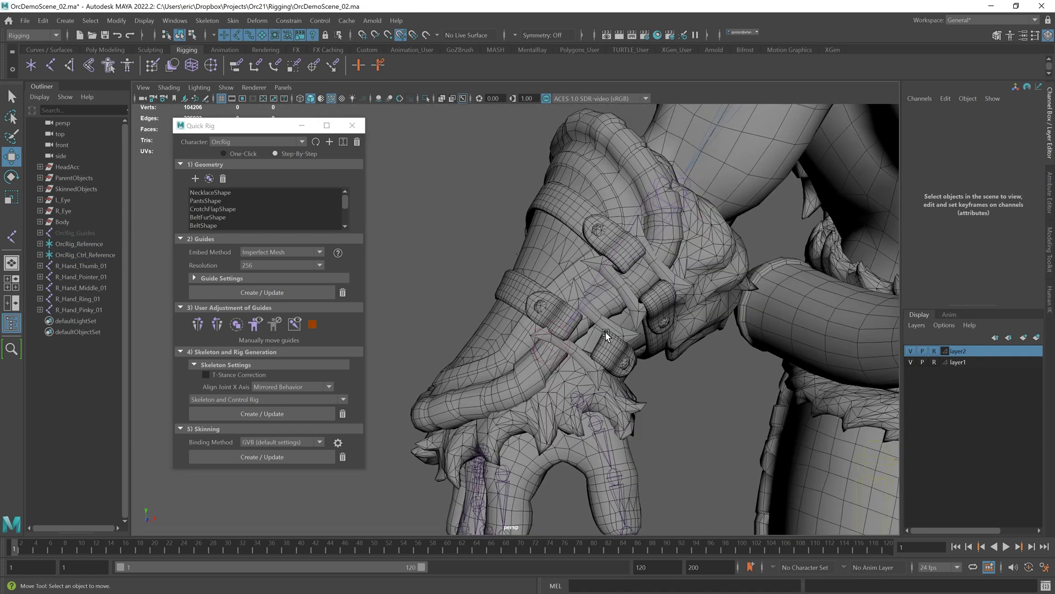
Step: Parent the mirrored right finger chains' root joints under the right hand joint
click(578, 399)
shift+click(555, 347)
alt+drag(555, 346, 583, 295)
key(p)
click(479, 456)
shift+click(514, 341)
key(p)
click(514, 422)
shift+click(560, 306)
key(p)
click(536, 376)
click(537, 373)
shift+click(593, 267)
key(p)
click(527, 381)
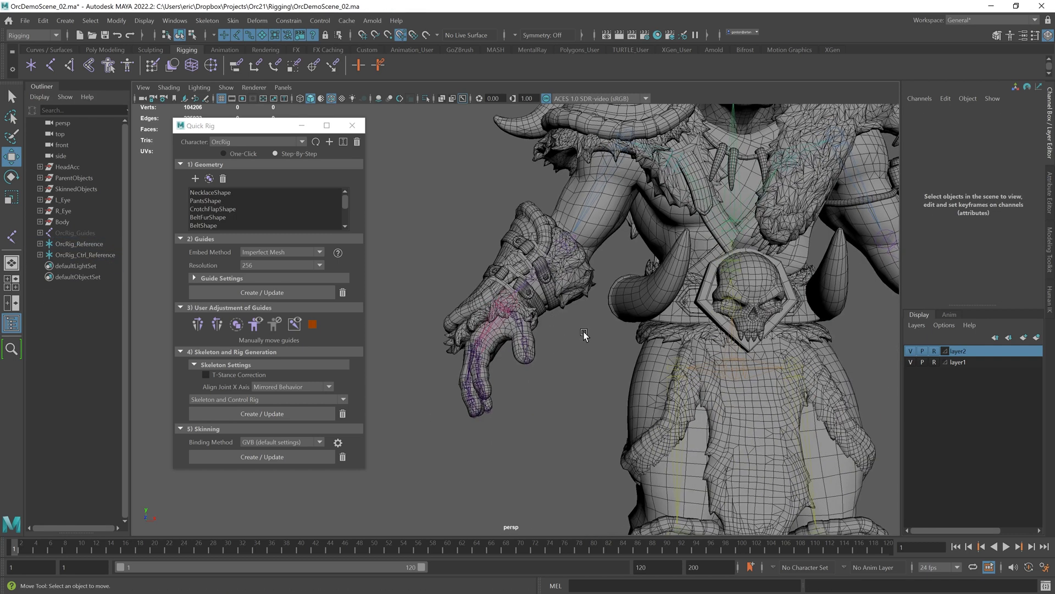
alt+right_drag(584, 334, 638, 319)
alt+middle_drag(638, 319, 604, 352)
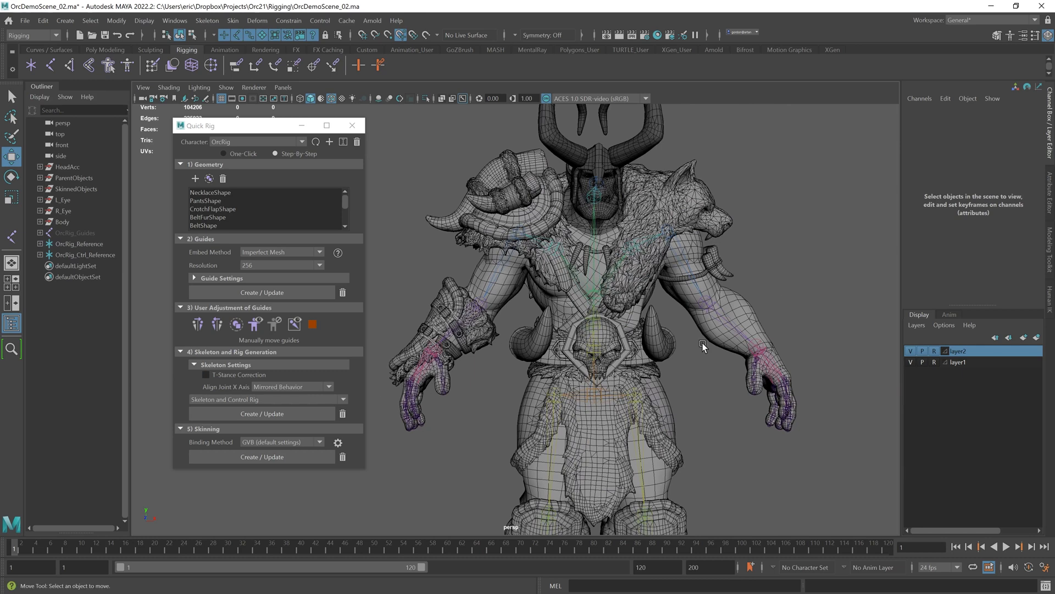
Step: Update the Quick Rig skinning, then test-rotate pointer and thumb joints and undo those rotations
click(261, 457)
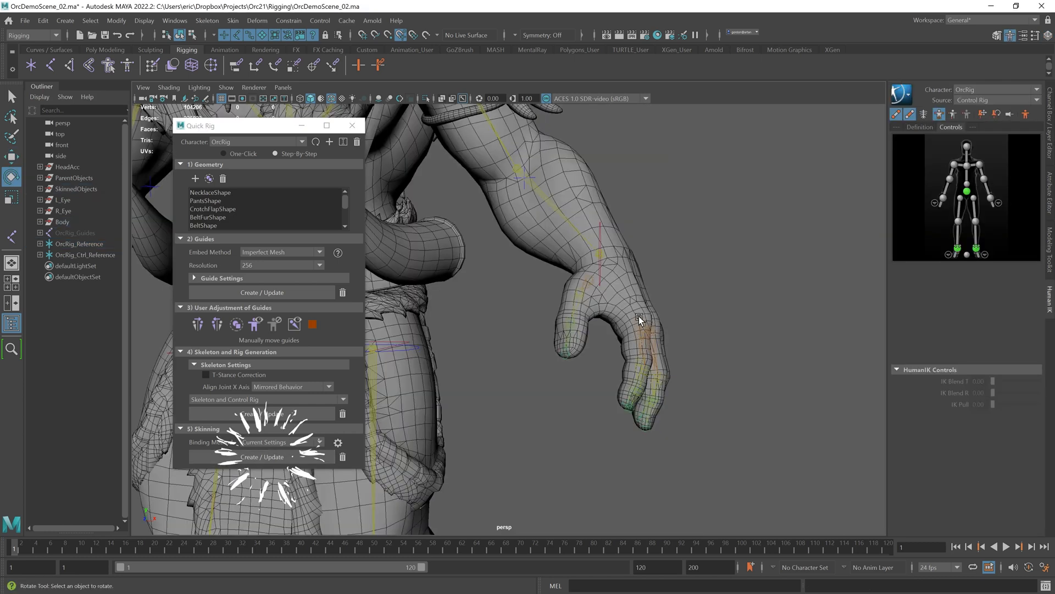
click(639, 316)
key(e)
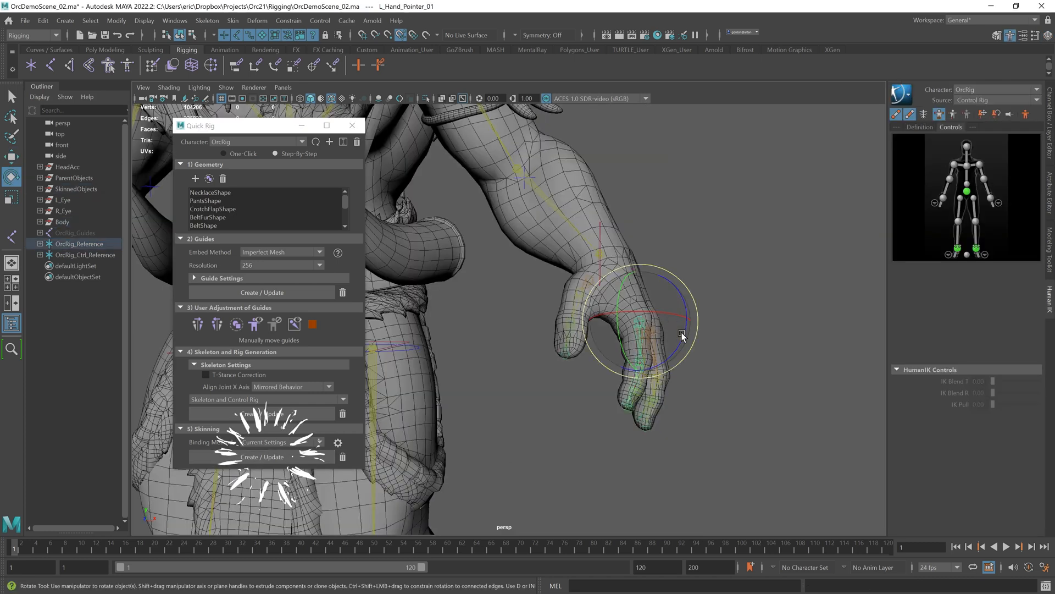
drag(678, 330, 675, 362)
click(618, 357)
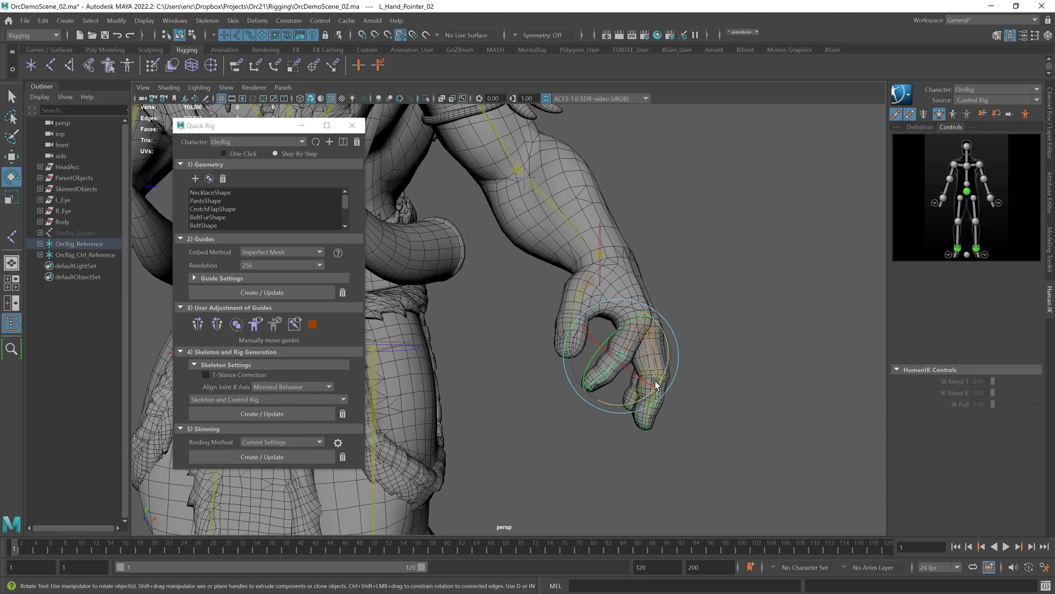
click(598, 359)
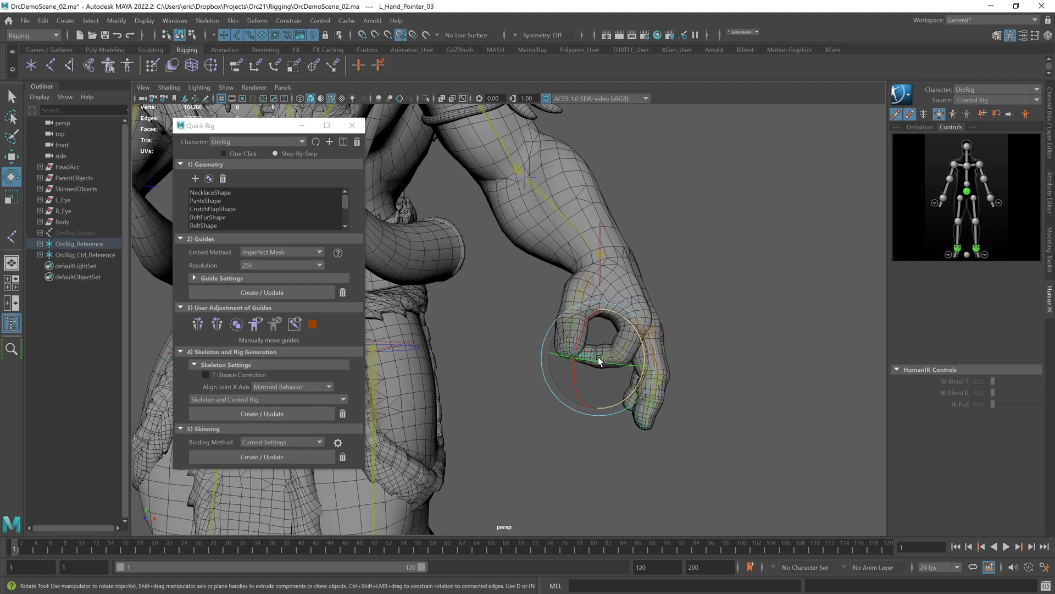
drag(648, 346, 646, 380)
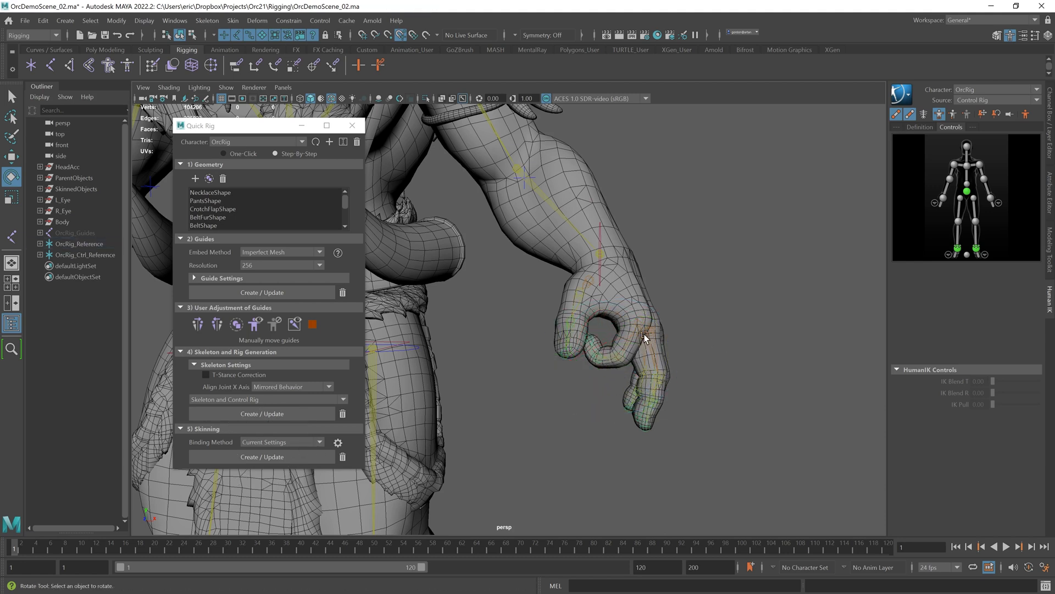
click(588, 276)
drag(560, 279, 555, 364)
click(504, 308)
click(578, 295)
click(516, 337)
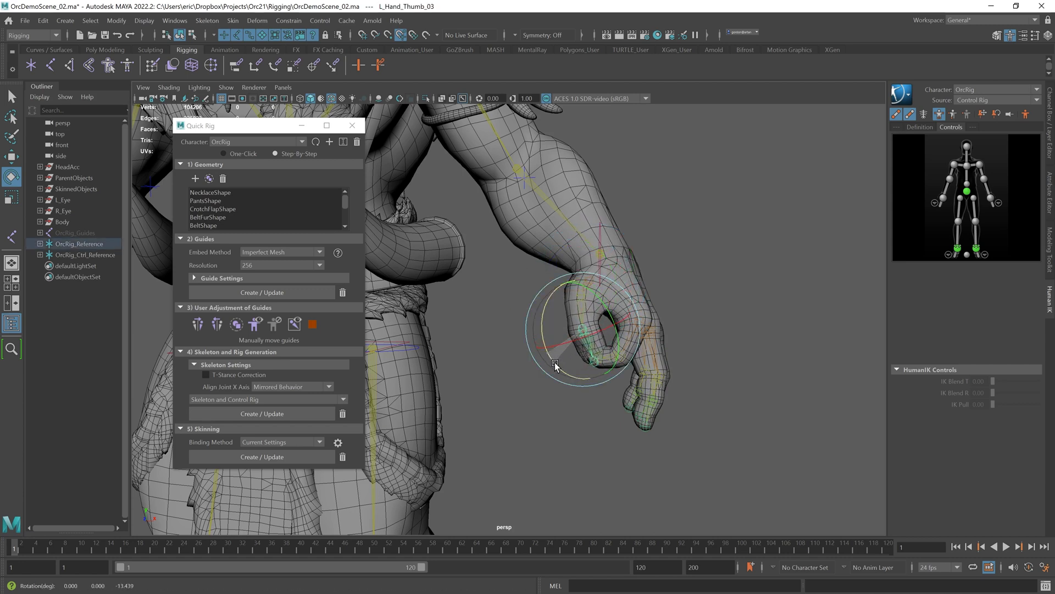
click(561, 392)
alt+drag(659, 337, 627, 328)
alt+right_drag(627, 329, 576, 317)
alt+drag(576, 317, 655, 312)
key(ctrl+z)
key(ctrl+z)
key(ctrl+z)
key(ctrl+z)
key(ctrl+z)
key(ctrl+z)
key(ctrl+z)
key(ctrl+z)
key(ctrl+z)
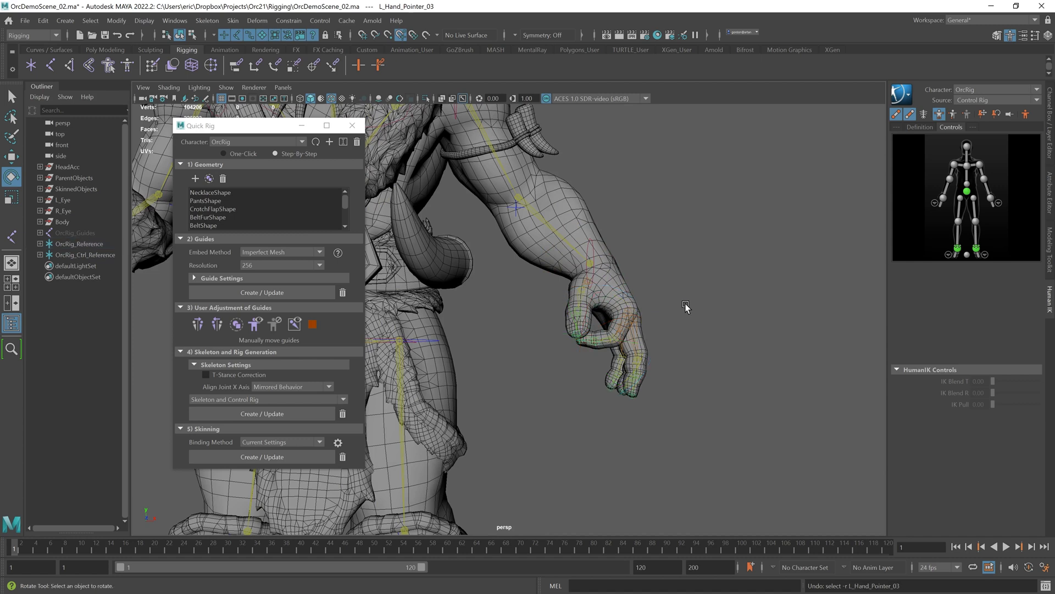
key(ctrl+z)
key(ctrl+z)
key(ctrl+z)
key(ctrl+z)
alt+right_drag(722, 315, 573, 332)
alt+middle_drag(572, 332, 695, 311)
alt+drag(695, 311, 602, 292)
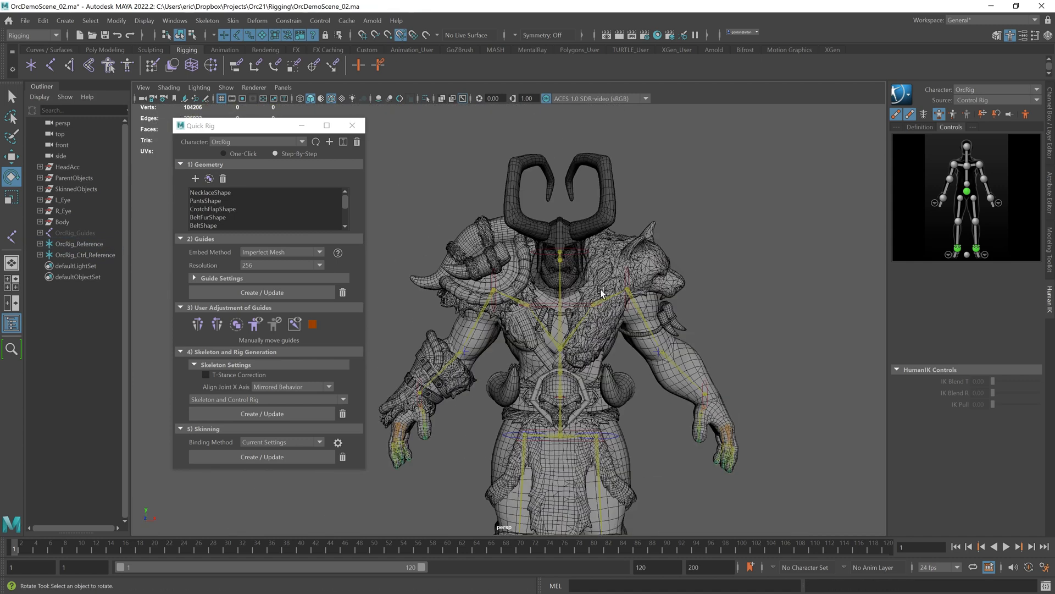
click(579, 248)
mouse_move(579, 248)
mouse_down()
mouse_move(607, 248)
mouse_move(535, 252)
mouse_move(571, 249)
mouse_up()
key(ctrl+z)
click(768, 336)
alt+drag(780, 344, 693, 325)
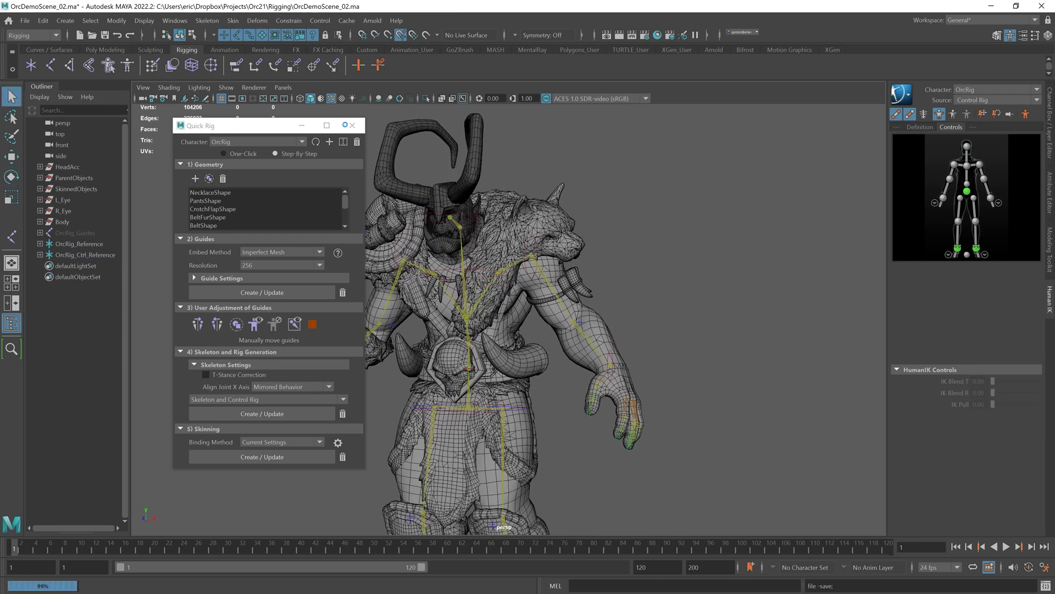
Step: Close the Quick Rig window and browse the HumanIK control picker's left arm and hand effectors
click(352, 125)
key(e)
scroll(720, 205, up, 3)
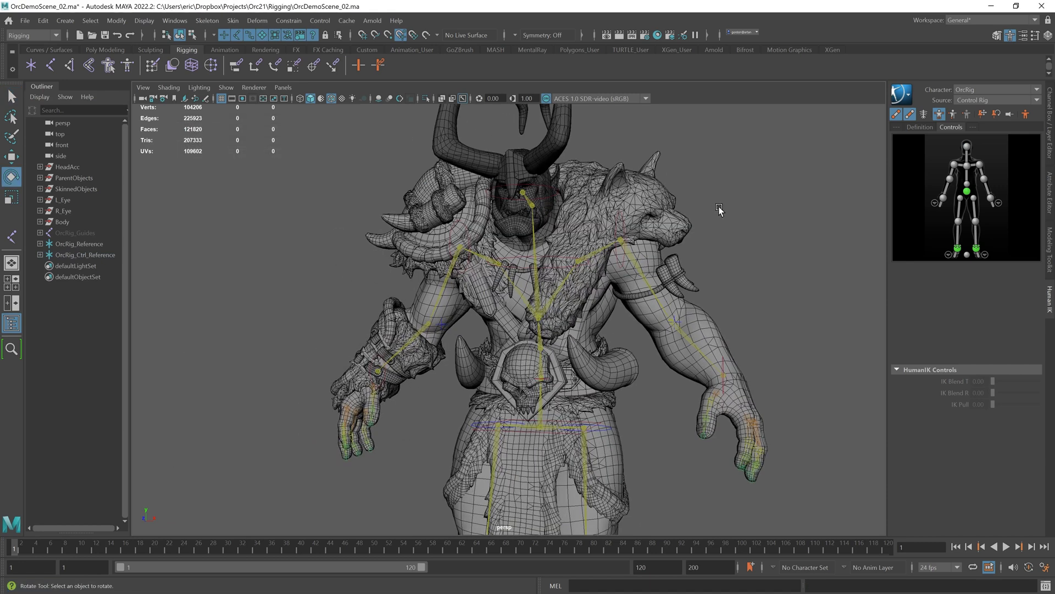
alt+middle_drag(720, 209, 644, 218)
alt+right_drag(644, 218, 737, 212)
click(955, 165)
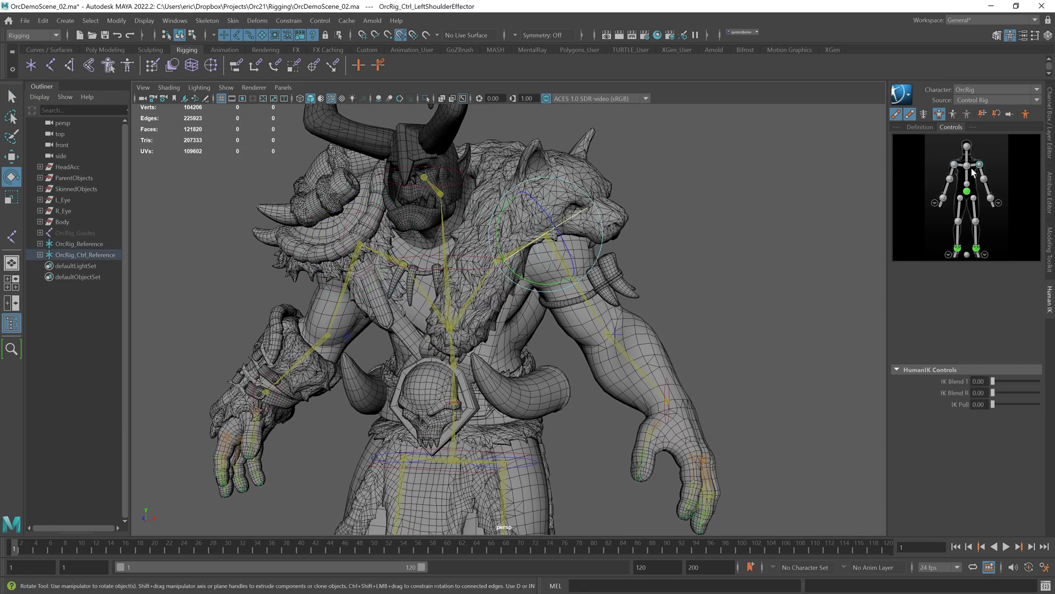
click(966, 191)
click(913, 218)
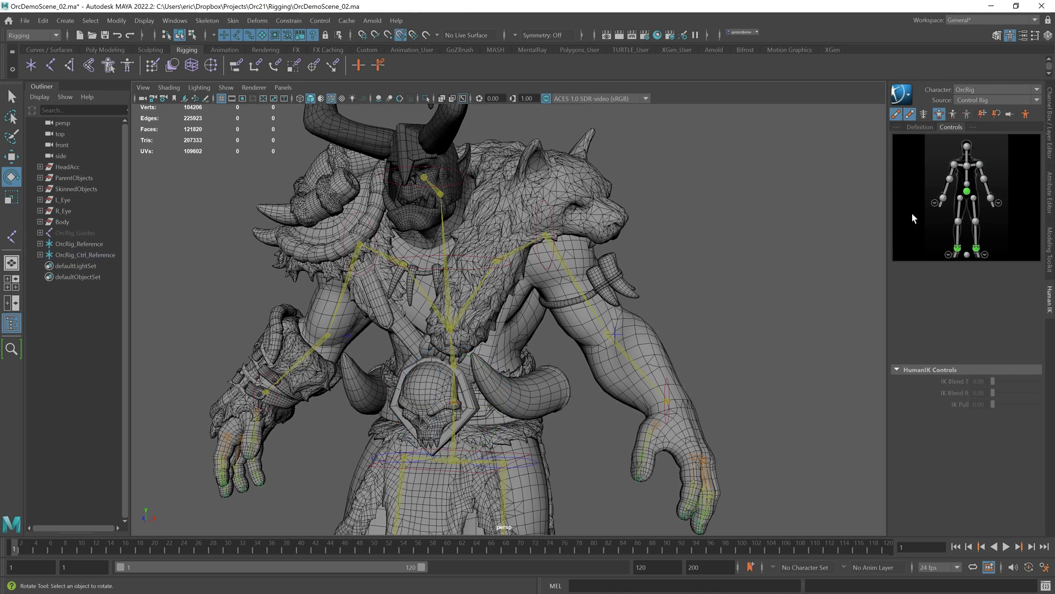
click(998, 203)
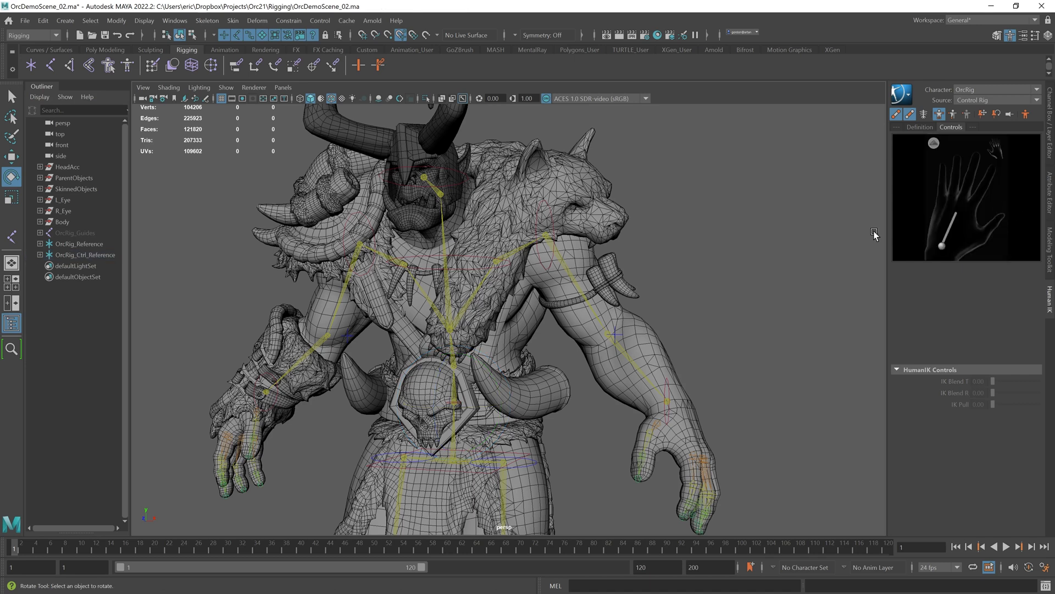
click(942, 248)
click(933, 143)
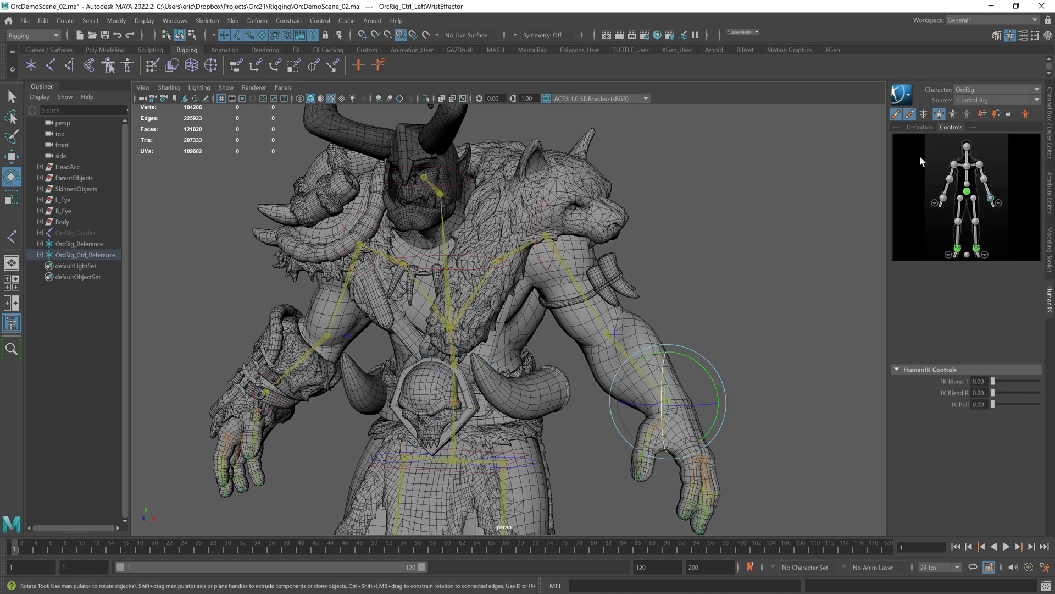
click(775, 259)
alt+drag(775, 259, 744, 260)
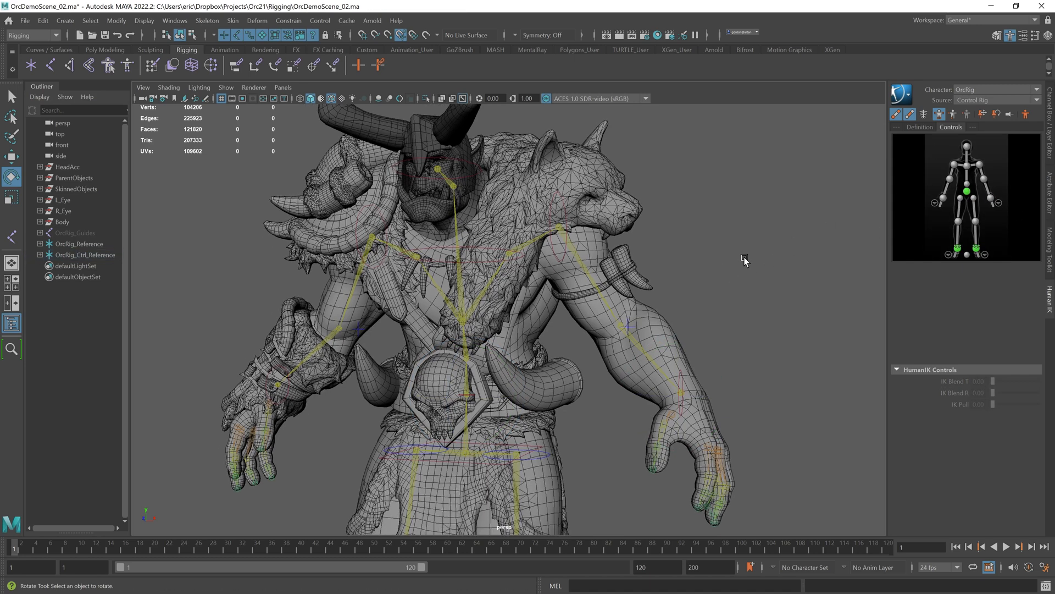
Step: Open the HumanIK character definition and unlock it for editing the hand mapping
click(918, 128)
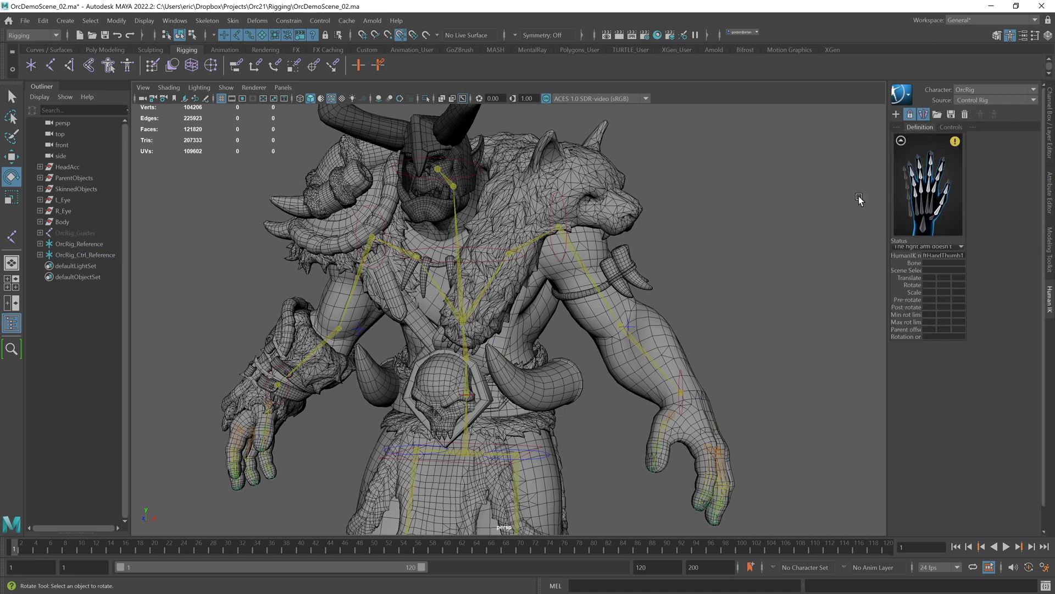
click(894, 141)
click(956, 190)
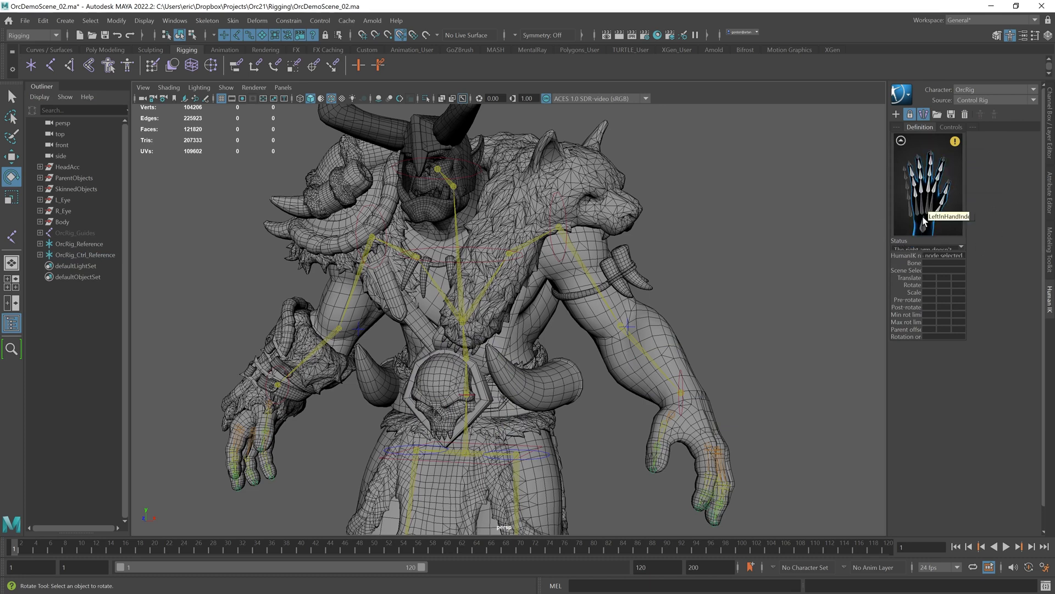
alt+middle_drag(811, 246, 823, 231)
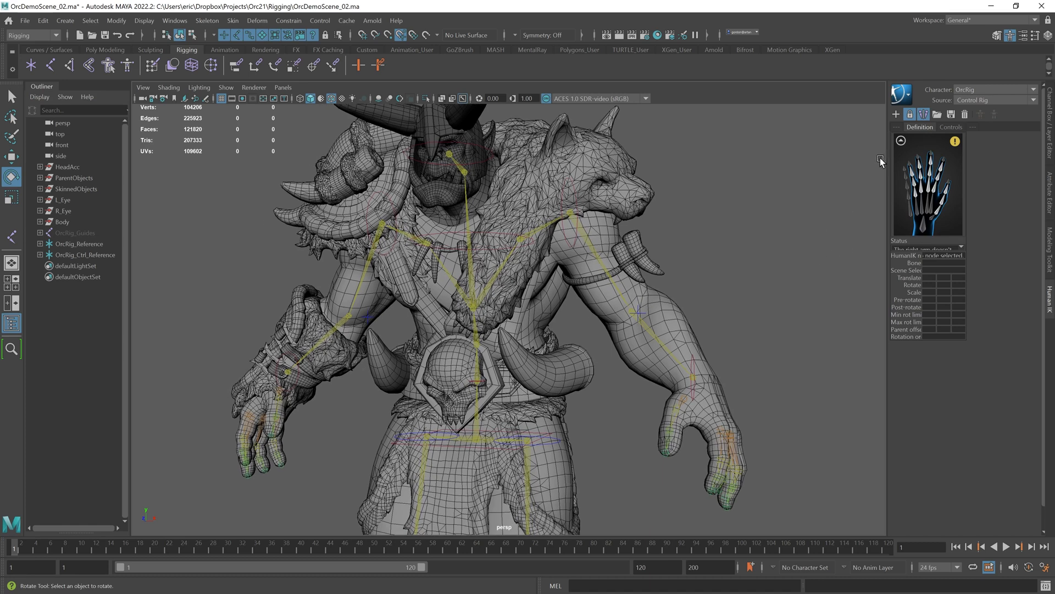
click(910, 115)
click(504, 321)
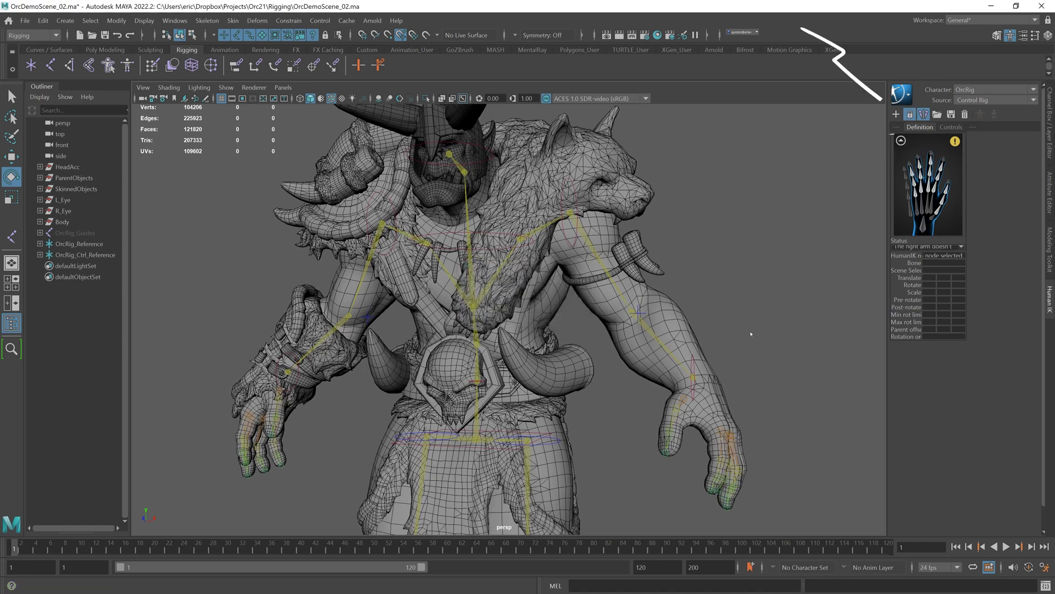
mouse_move(712, 399)
alt+mouse_down()
mouse_move(724, 541)
mouse_move(754, 394)
mouse_move(598, 355)
alt+mouse_up()
alt+right_drag(588, 357, 648, 343)
Step: Map the left thumb joints to the LeftHandThumb slots in the HumanIK definition
click(937, 212)
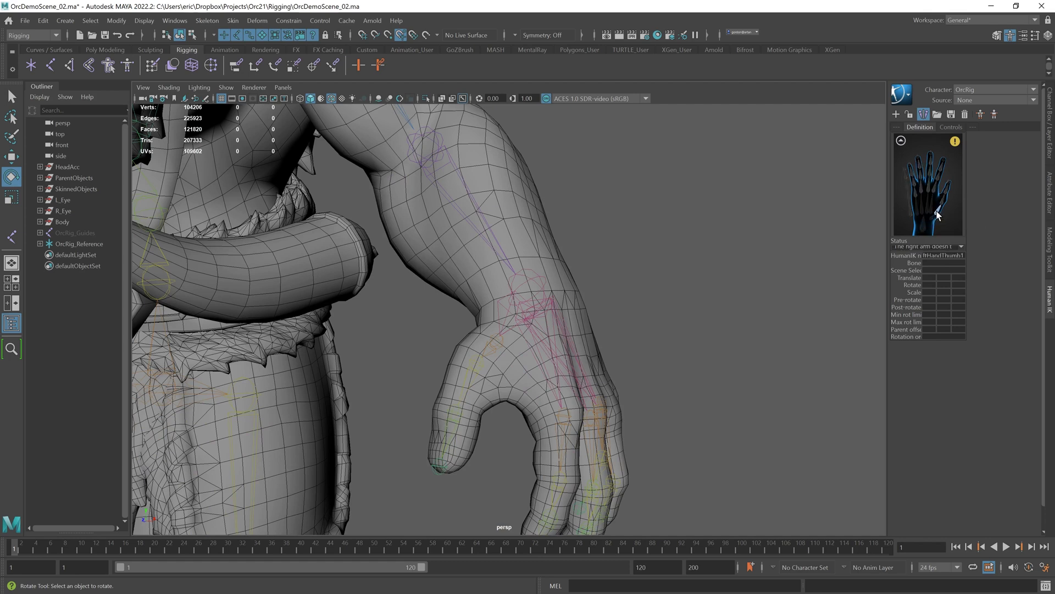
click(499, 343)
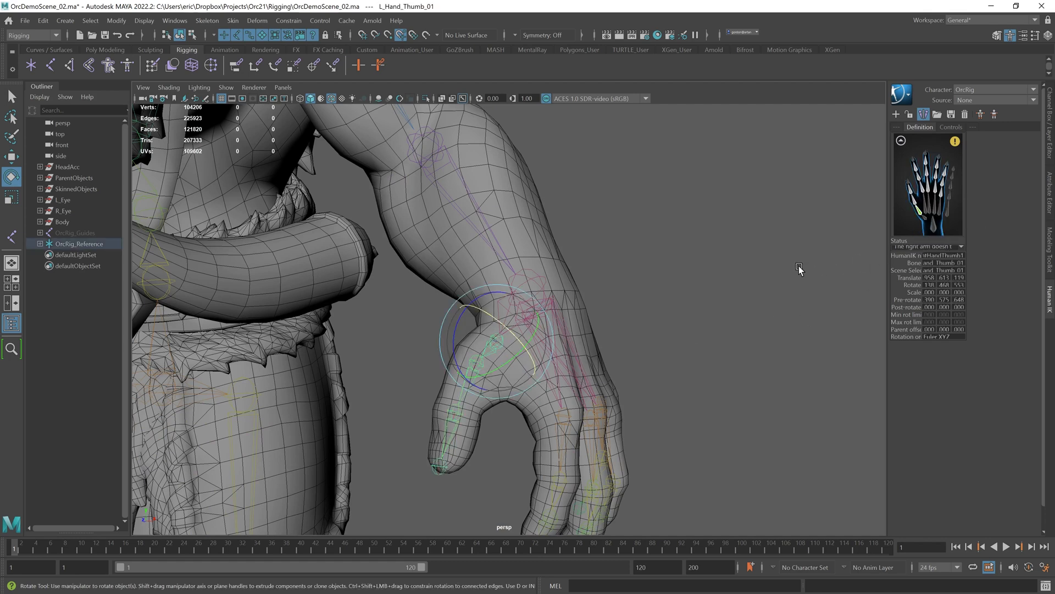
click(901, 141)
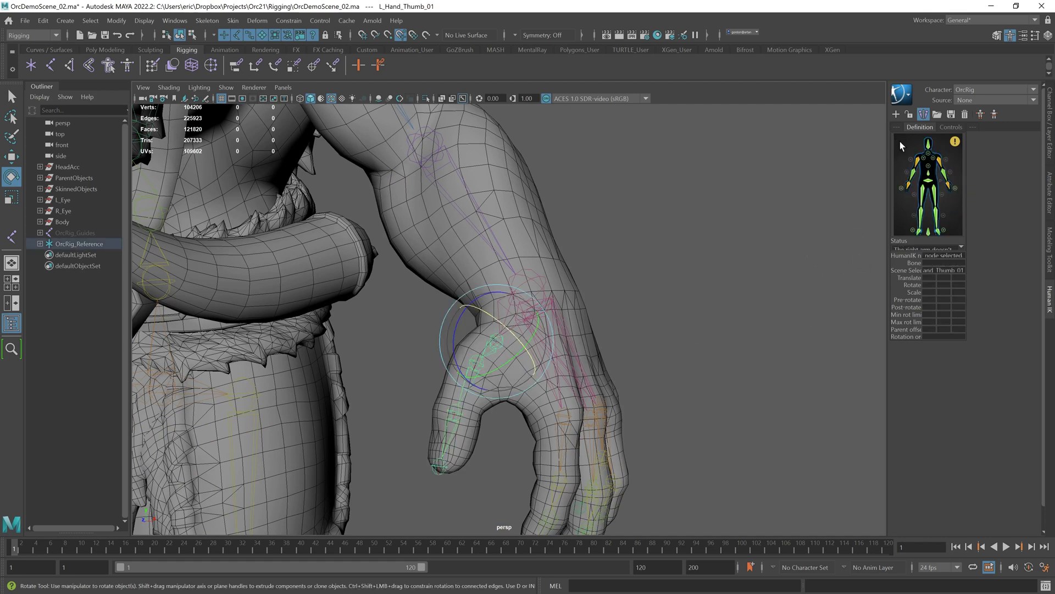
click(947, 182)
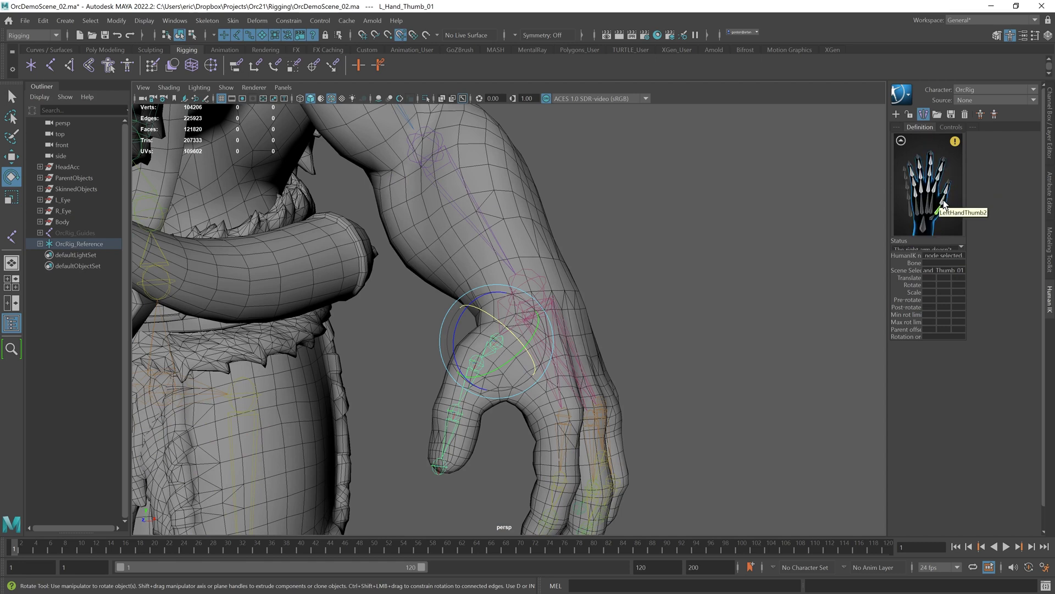
click(943, 202)
click(471, 362)
double_click(944, 195)
click(438, 467)
click(901, 141)
click(949, 183)
click(923, 114)
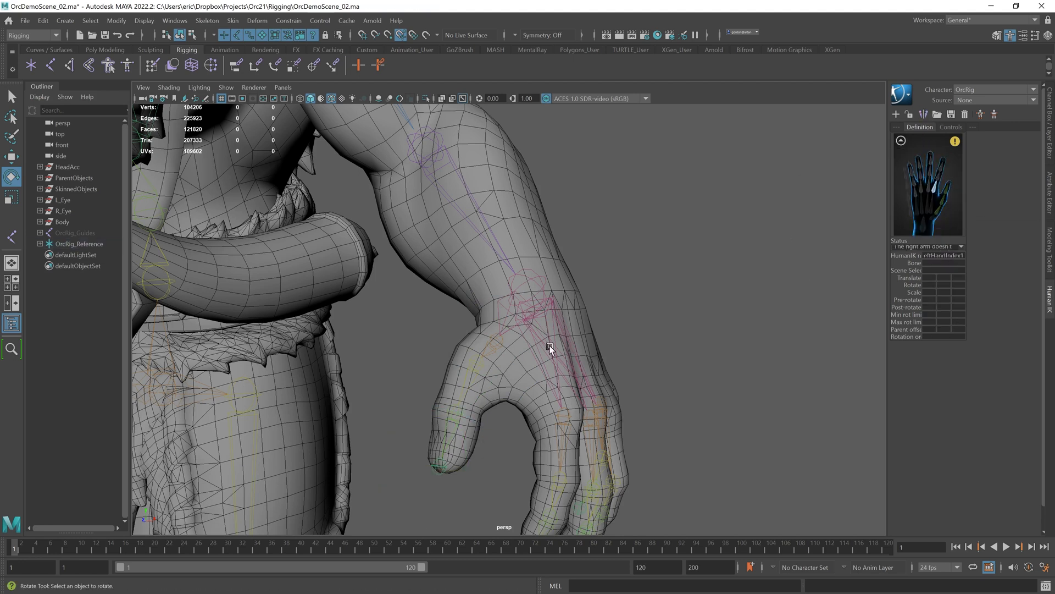
Step: Map the left pointer finger joints to the LeftHandIndex slots in the HumanIK definition
click(560, 416)
click(695, 367)
alt+middle_drag(695, 367, 716, 285)
click(591, 394)
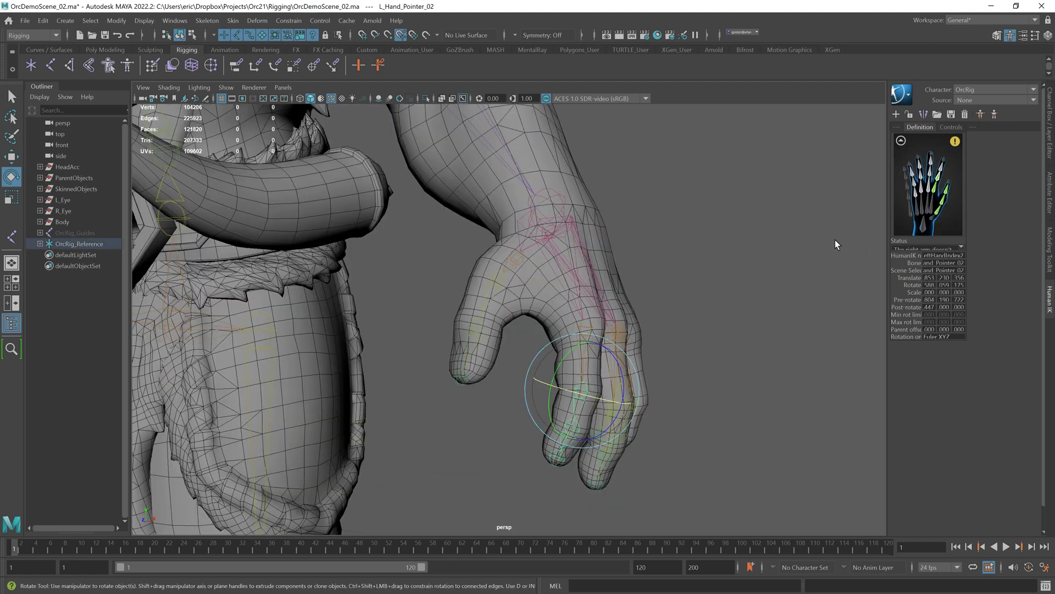
click(560, 460)
alt+drag(706, 405, 651, 416)
click(650, 416)
double_click(930, 185)
click(513, 324)
click(776, 230)
double_click(929, 167)
click(499, 433)
click(636, 393)
double_click(931, 154)
click(488, 470)
click(670, 380)
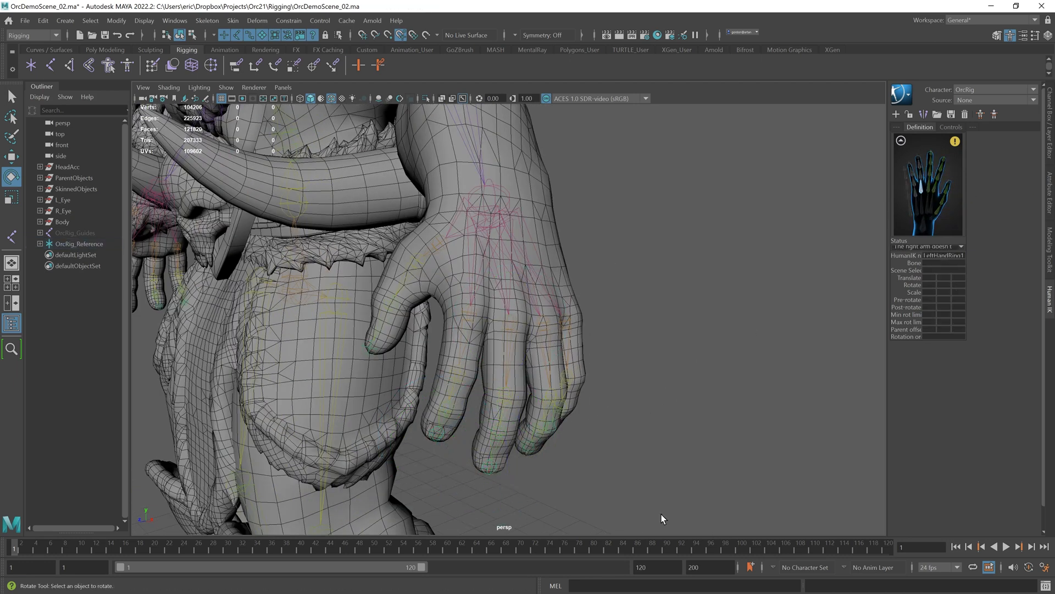
Step: Map the left ring finger joints to the LeftHandRing slots in the HumanIK definition
click(538, 327)
click(878, 233)
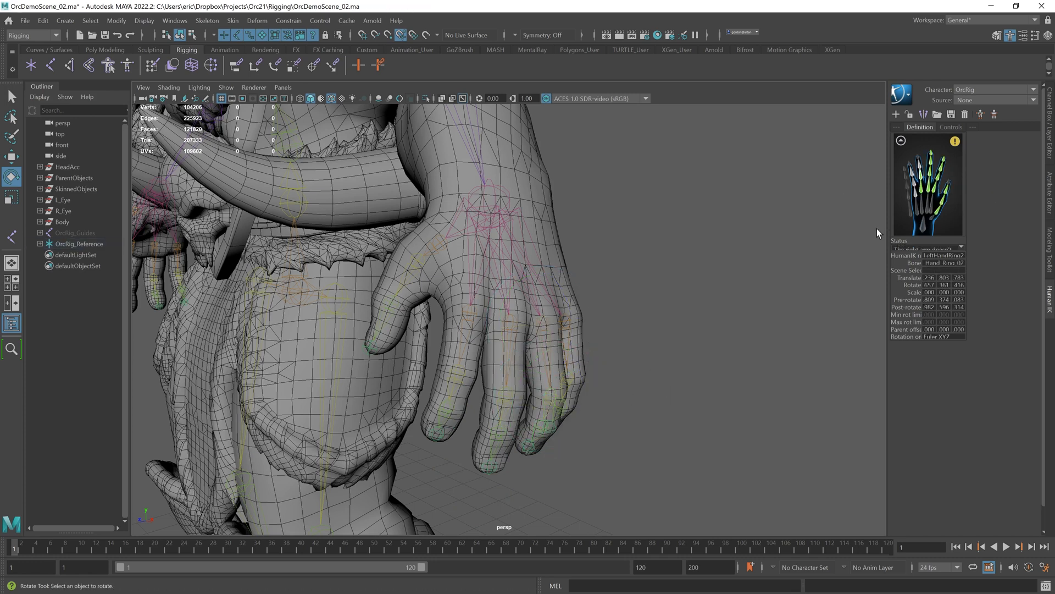
click(532, 447)
click(694, 397)
mouse_move(694, 397)
alt+mouse_down()
mouse_move(653, 410)
mouse_move(679, 394)
alt+mouse_up()
double_click(913, 182)
click(550, 404)
click(698, 374)
double_click(912, 172)
click(550, 436)
click(700, 365)
double_click(910, 164)
click(532, 464)
click(820, 320)
Step: Map the right thumb joints to the RightHandThumb slots in the HumanIK definition
scroll(820, 321, down, 4)
click(901, 141)
double_click(902, 193)
alt+drag(385, 308, 493, 314)
scroll(493, 315, down, 4)
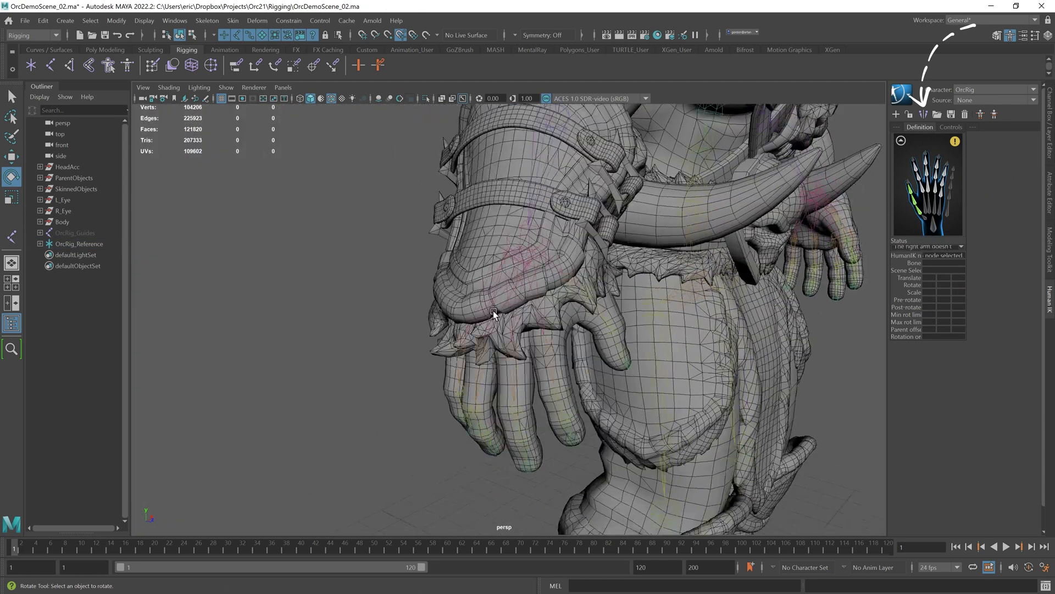
alt+middle_drag(493, 315, 459, 305)
scroll(459, 306, up, 1)
click(495, 329)
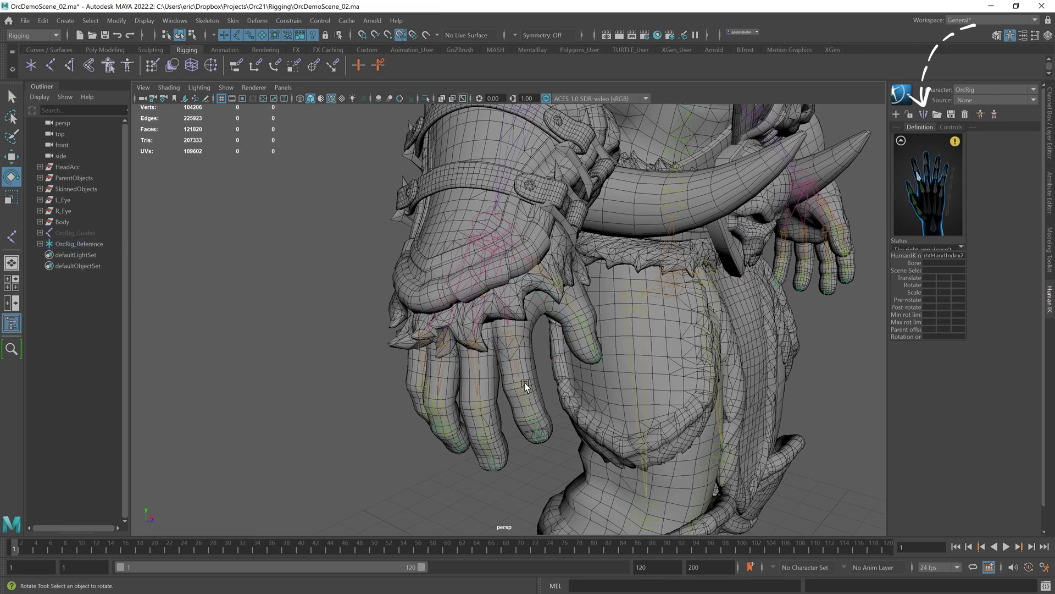
double_click(917, 170)
click(528, 417)
click(349, 374)
double_click(914, 160)
click(539, 436)
click(357, 407)
Step: Map the right pointer finger joints to the RightHandIndex slots in the HumanIK definition
double_click(929, 185)
click(473, 344)
click(352, 380)
double_click(927, 174)
click(481, 406)
click(348, 381)
double_click(927, 161)
click(487, 435)
click(370, 389)
double_click(926, 154)
click(493, 467)
click(382, 460)
Step: Map the right middle finger joints to the next row of right-hand finger slots in the definition
double_click(936, 189)
click(474, 388)
click(347, 358)
double_click(938, 176)
click(438, 412)
click(357, 406)
double_click(939, 165)
click(448, 428)
click(316, 407)
double_click(939, 158)
click(457, 446)
click(400, 407)
alt+drag(411, 405, 477, 406)
Step: Map the right pinky finger joints to the outermost right-hand finger slots in the HumanIK definition
double_click(944, 196)
click(617, 344)
click(530, 357)
double_click(945, 177)
click(614, 393)
click(516, 374)
double_click(946, 171)
click(611, 418)
click(480, 364)
click(946, 169)
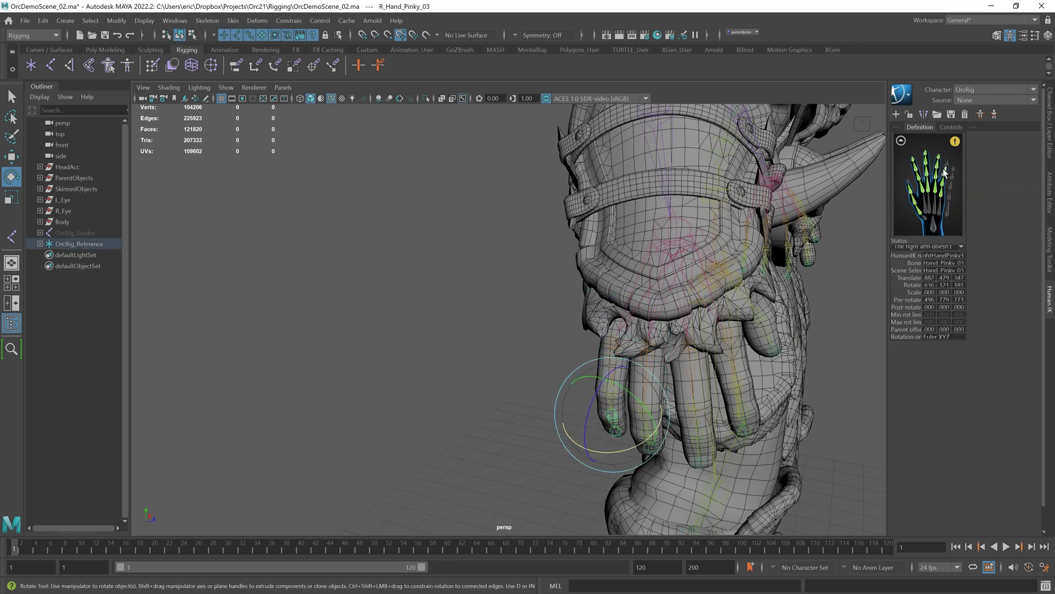
double_click(947, 164)
click(615, 422)
key(a)
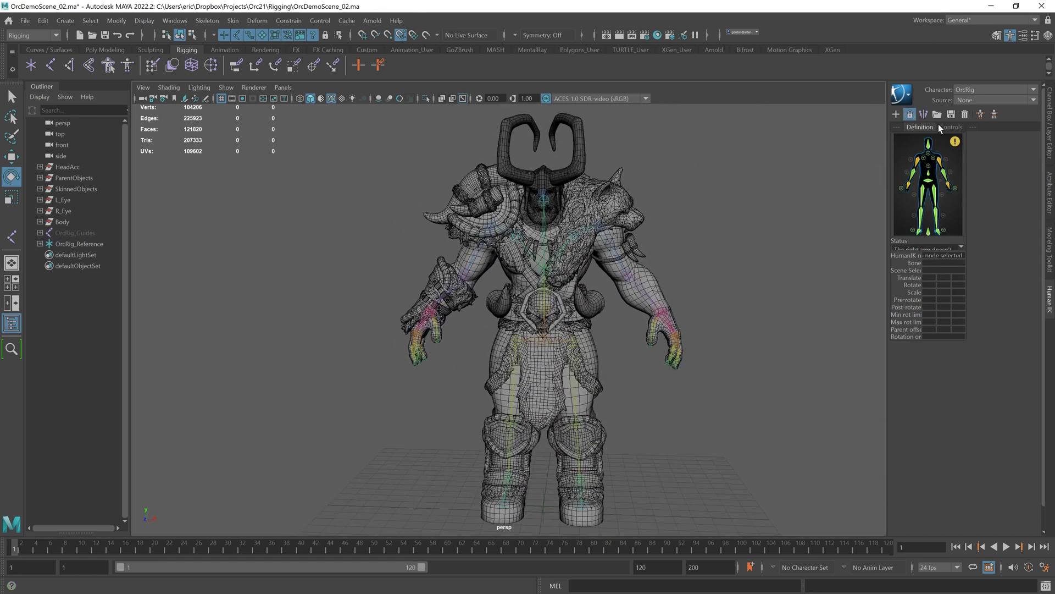
Step: Create a HumanIK Control Rig for the character and test-pose the hand effectors, undoing each move
click(980, 115)
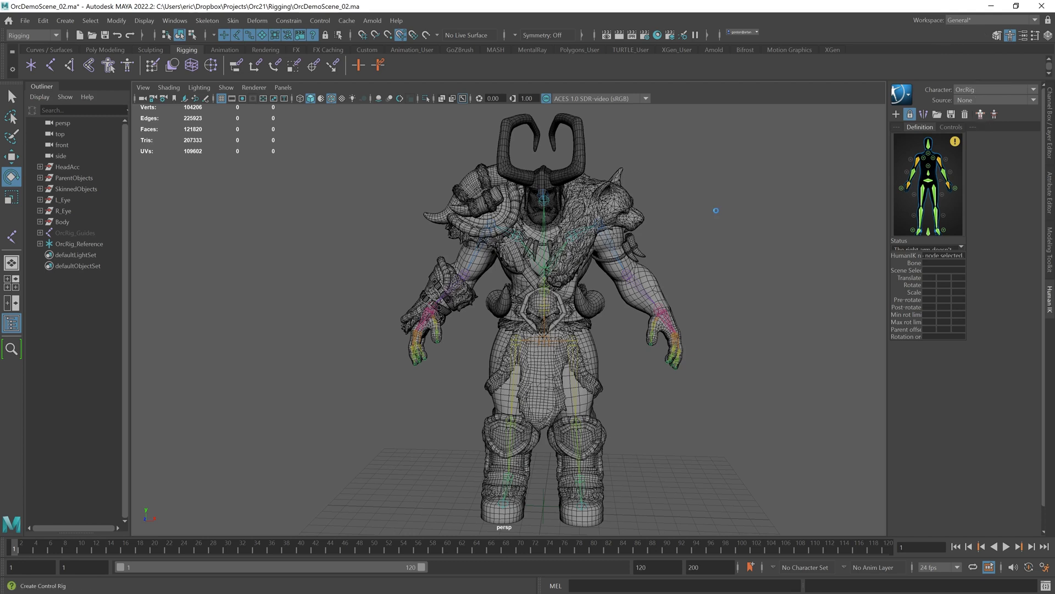
alt+drag(699, 247, 560, 299)
alt+right_drag(561, 299, 757, 322)
alt+middle_drag(757, 322, 593, 329)
drag(550, 480, 426, 388)
drag(524, 409, 454, 493)
key(ctrl+z)
click(339, 325)
drag(308, 326, 336, 387)
key(ctrl+z)
key(ctrl+z)
click(449, 427)
drag(429, 421, 414, 323)
key(ctrl+z)
key(w)
key(ctrl+z)
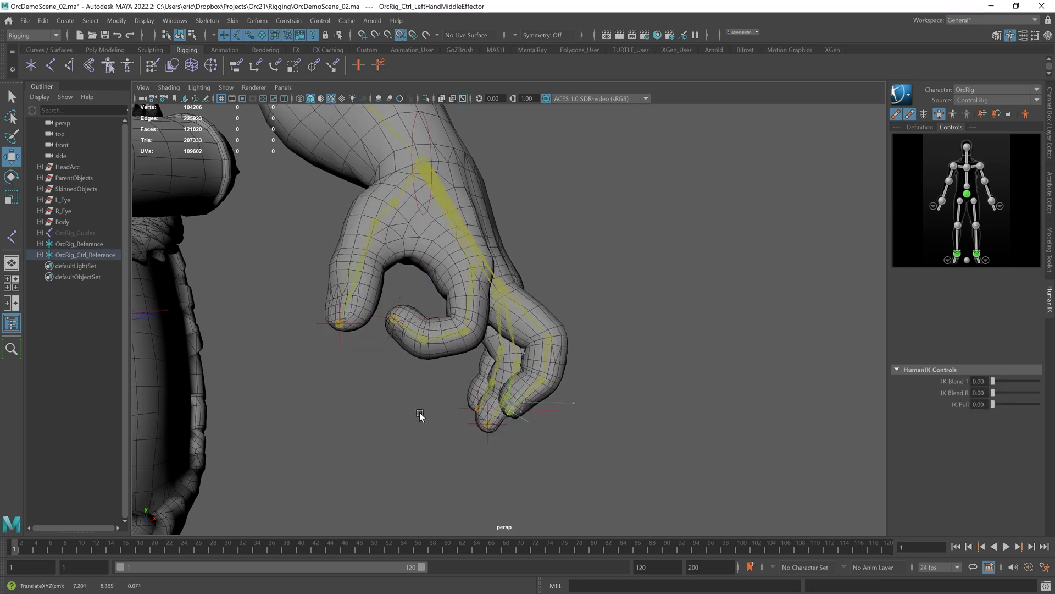
click(488, 436)
scroll(488, 436, down, 10)
alt+drag(489, 436, 471, 348)
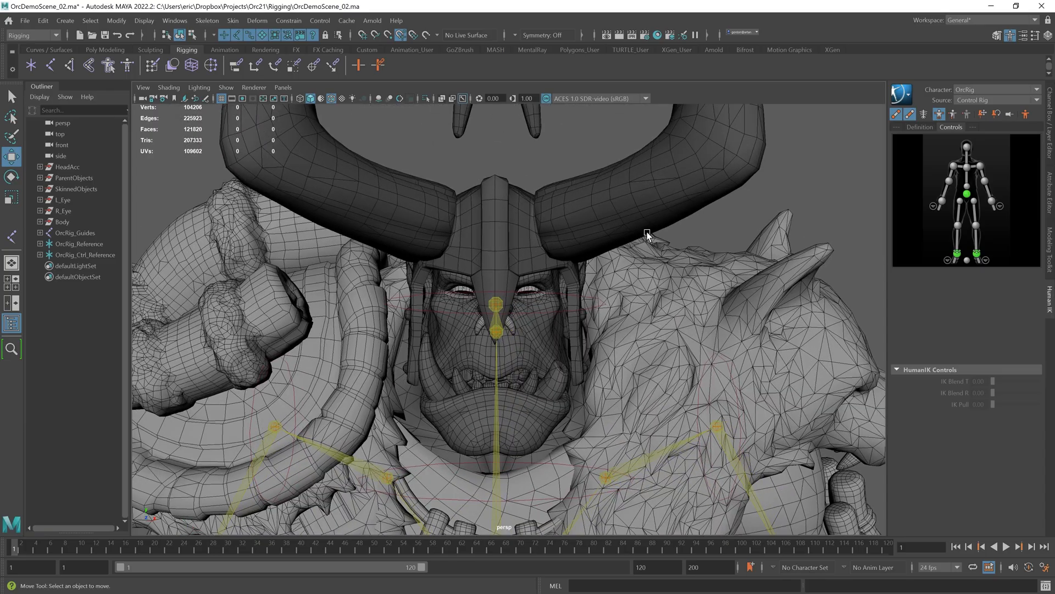
Step: Snap the HeadAcc group's pivot to the head joint, hiding the mesh layers while snapping
alt+right_drag(647, 235, 588, 231)
key(ctrl+a)
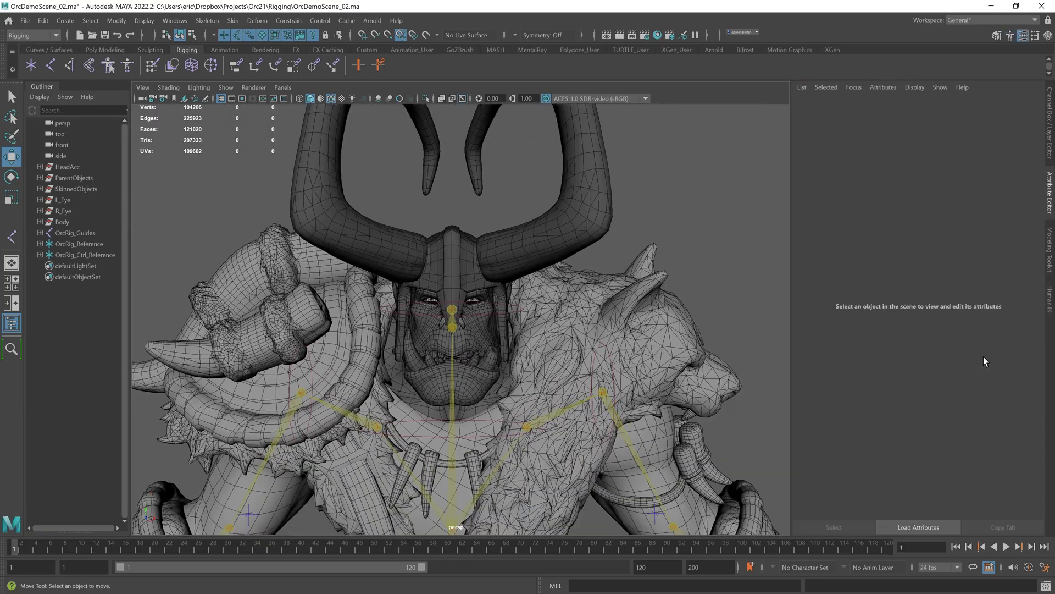
key(ctrl+a)
click(934, 363)
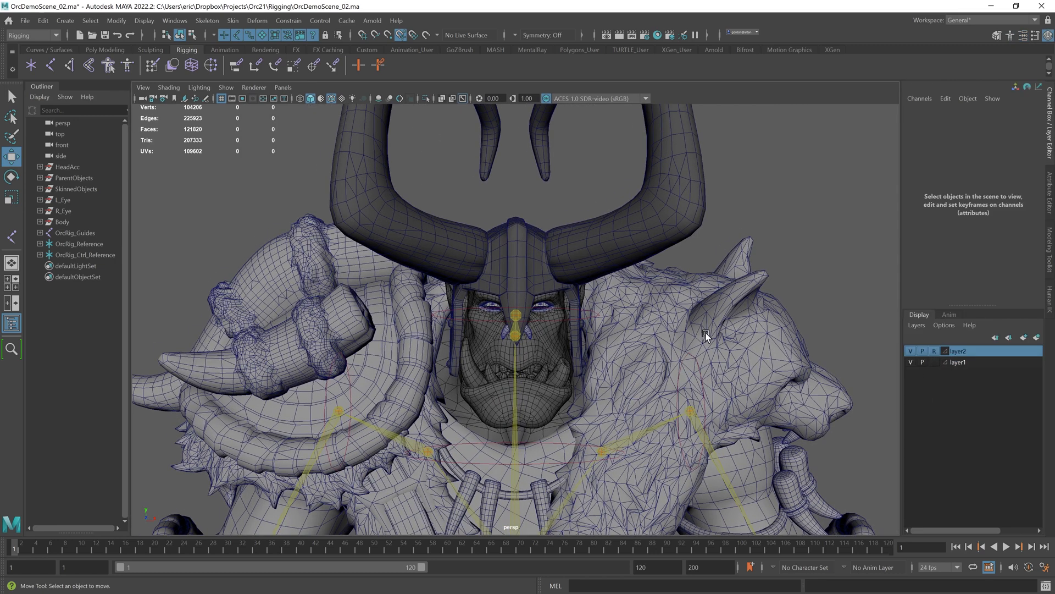
click(67, 167)
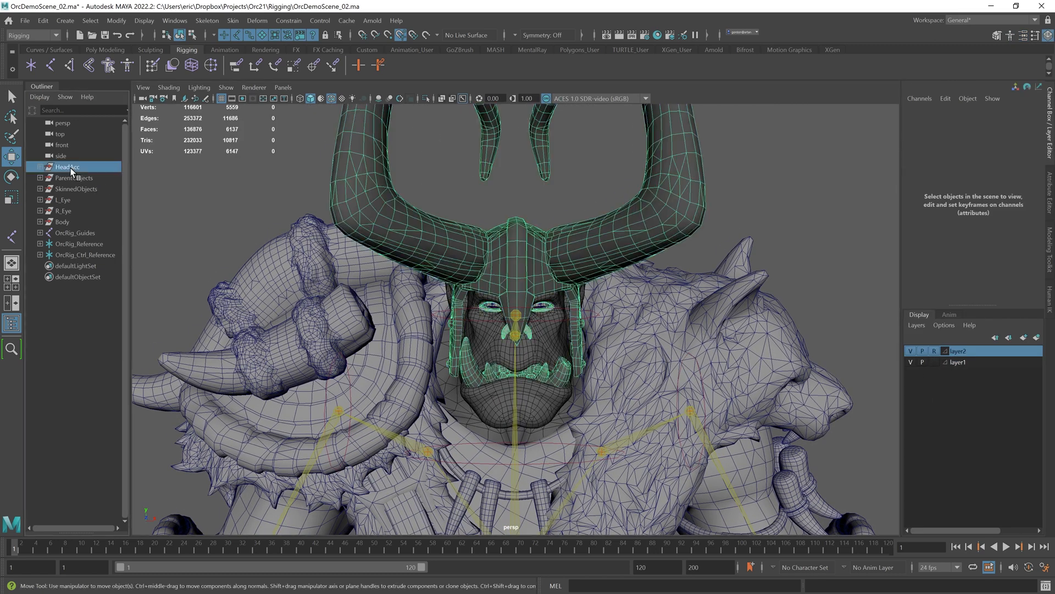
mouse_move(504, 286)
alt+mouse_down()
mouse_move(582, 300)
mouse_move(515, 295)
alt+mouse_up()
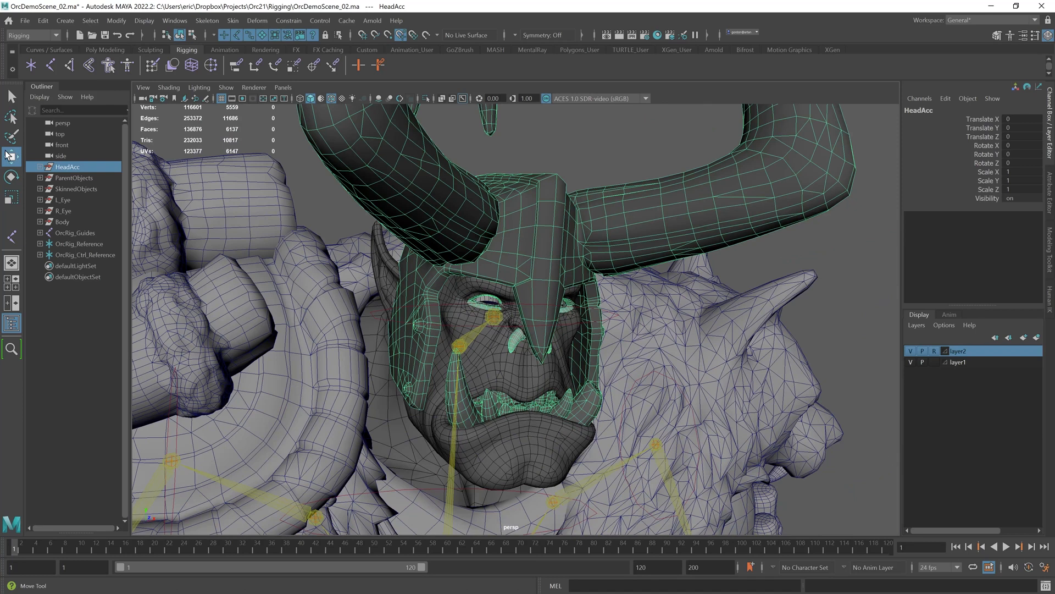
double_click(12, 158)
drag(308, 100, 246, 101)
alt+drag(594, 275, 555, 274)
key(d)
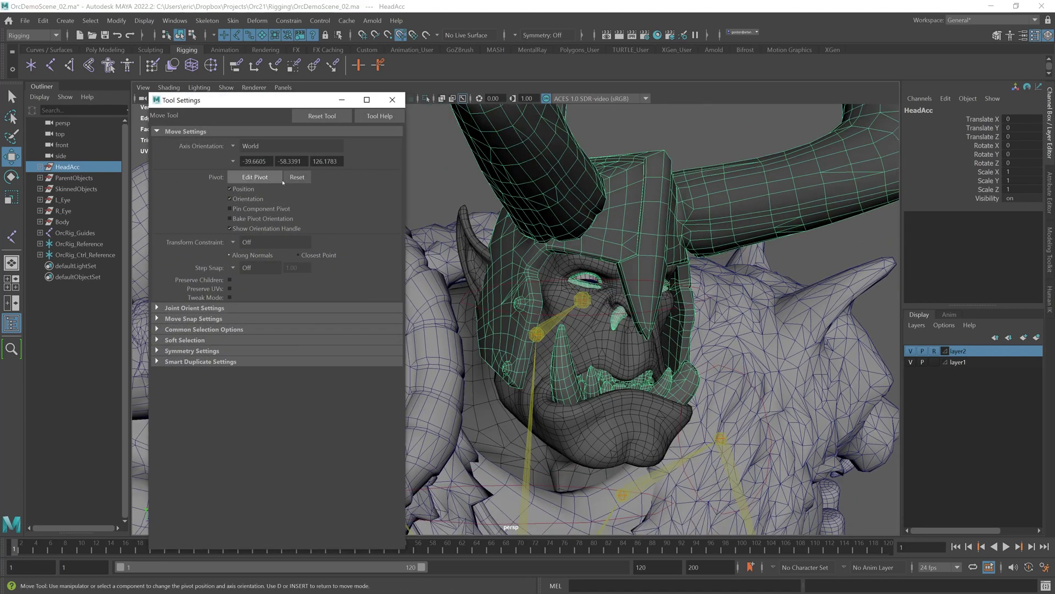
click(911, 361)
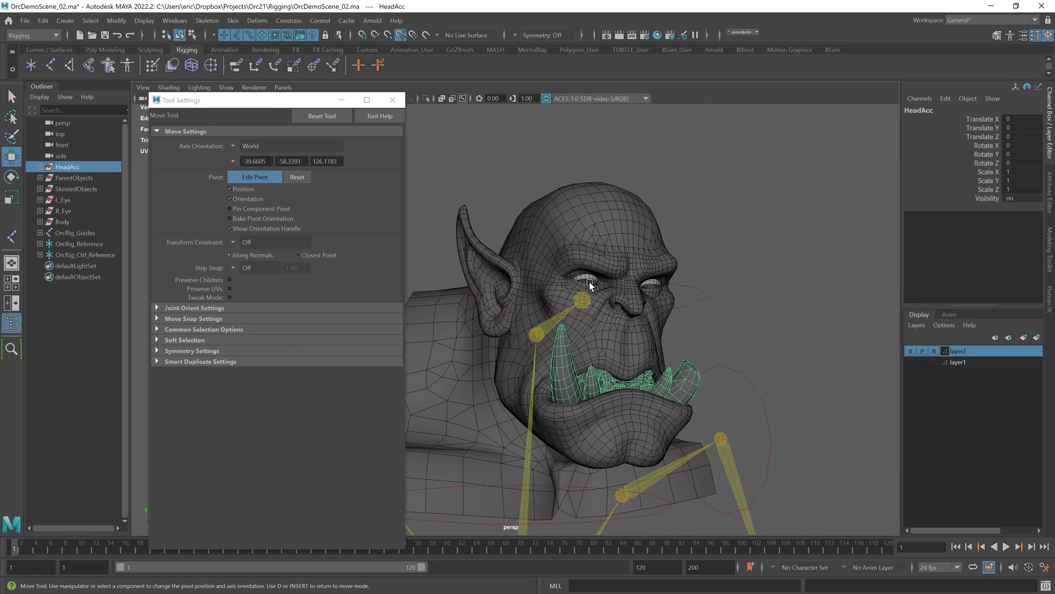
key(v)
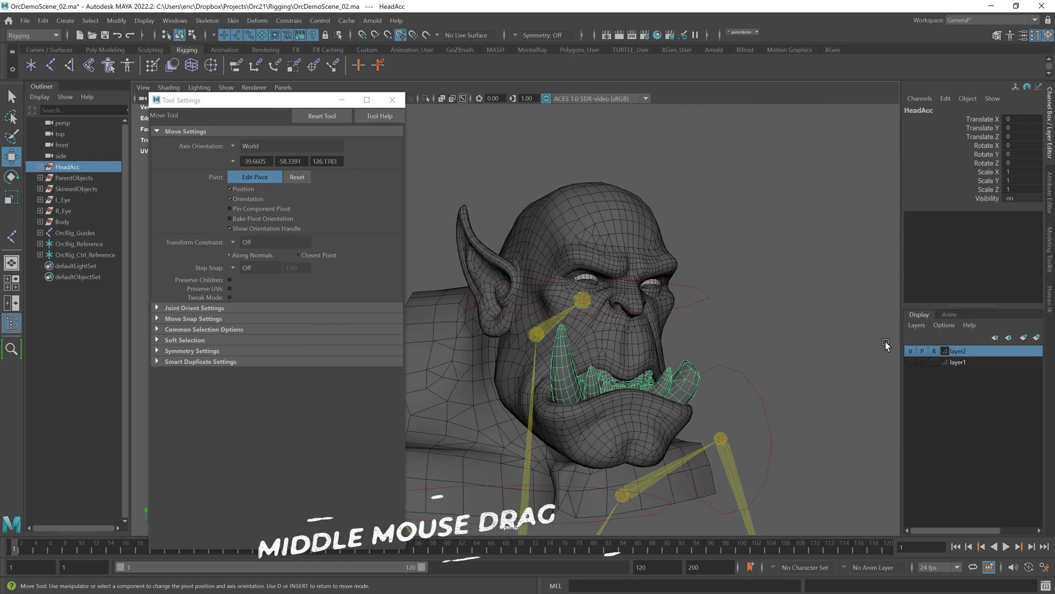
click(911, 352)
middle_drag(600, 301, 581, 300)
alt+drag(565, 302, 559, 281)
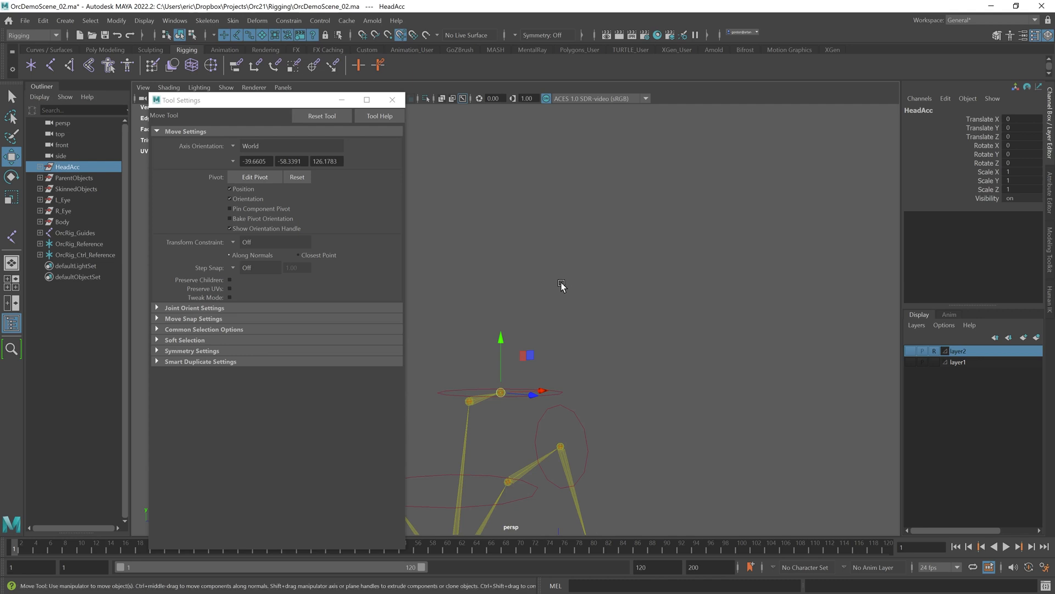
alt+middle_drag(559, 281, 612, 245)
drag(910, 355, 911, 362)
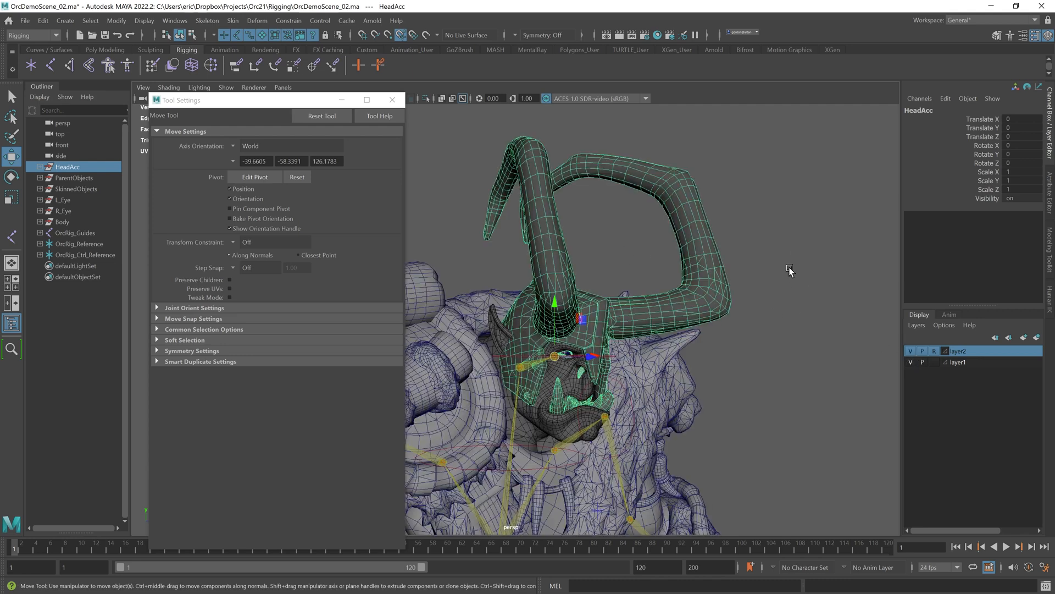
scroll(790, 271, up, 5)
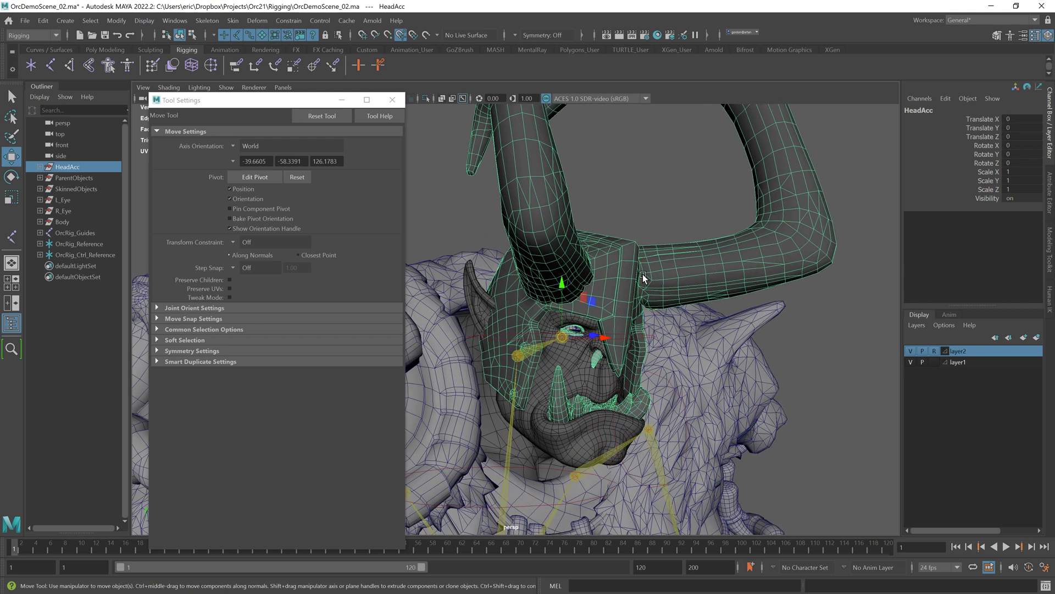
click(449, 206)
Step: Parent-constrain the HeadAcc group to the OrcRig_Head joint
click(40, 244)
click(47, 255)
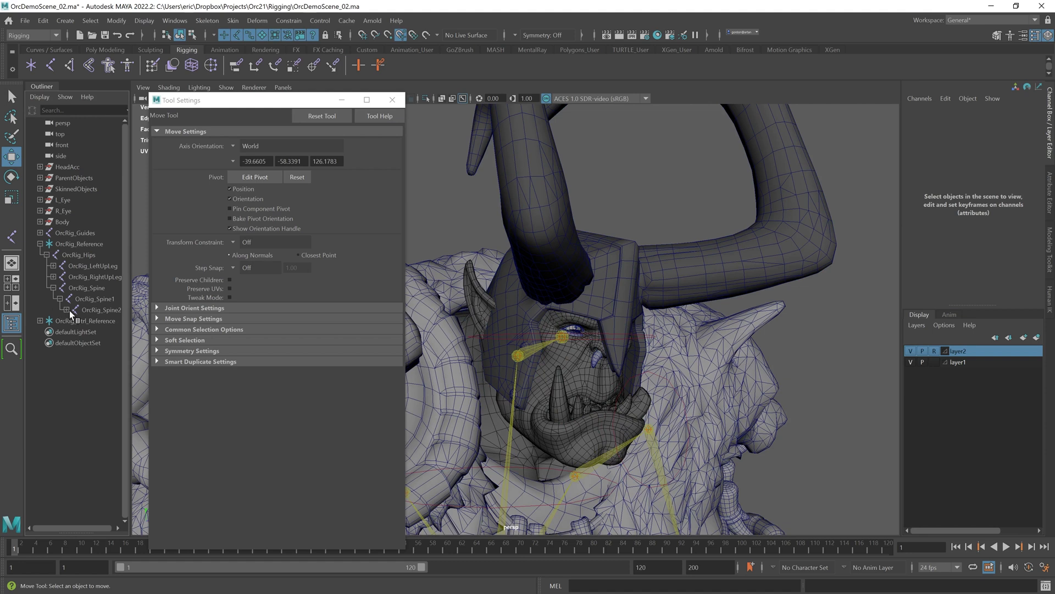
click(66, 310)
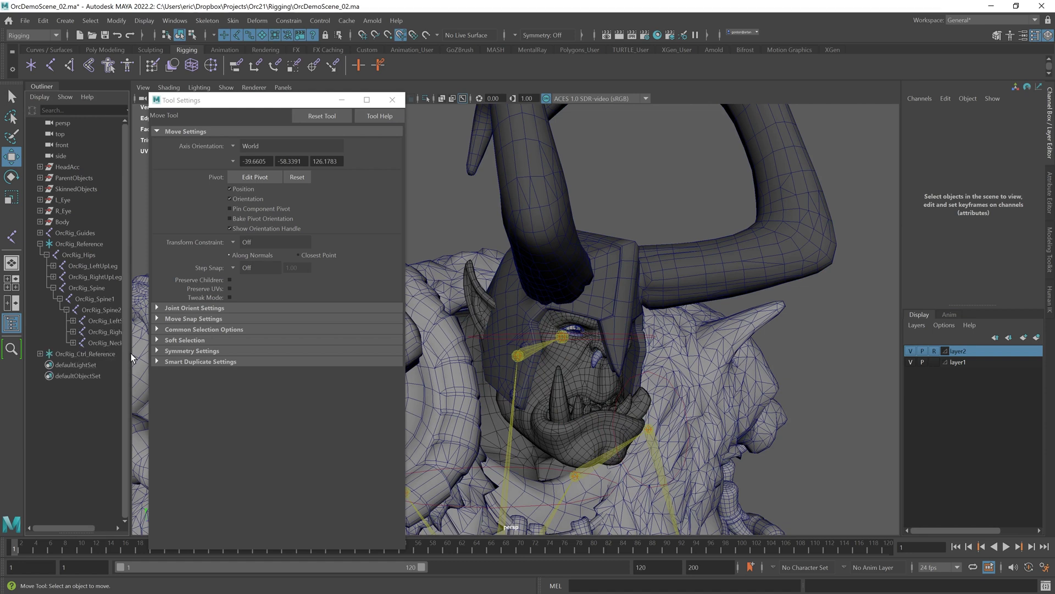
drag(135, 355, 147, 353)
click(73, 343)
key(e)
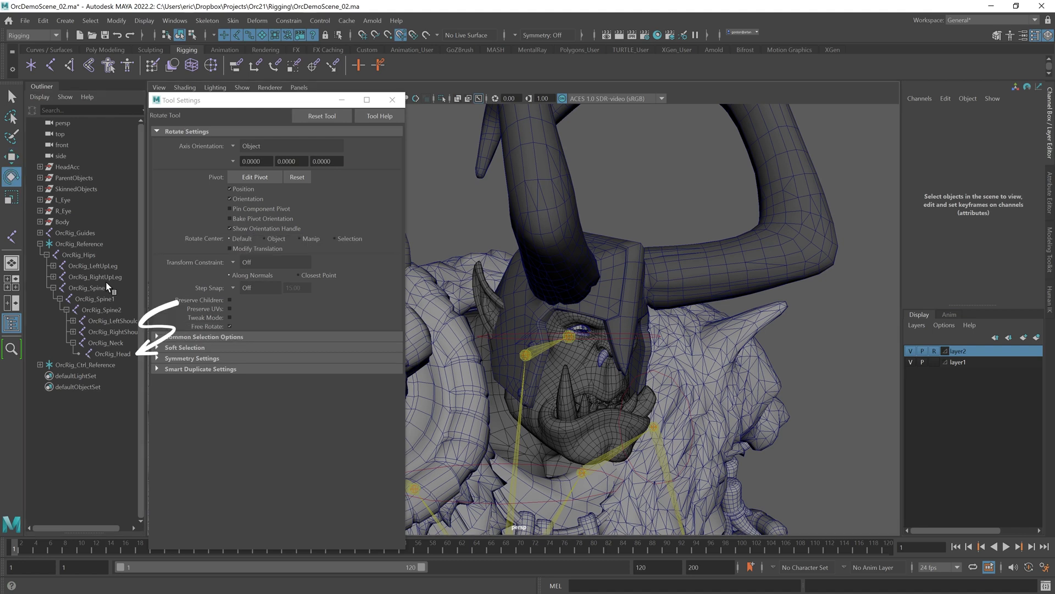
click(110, 352)
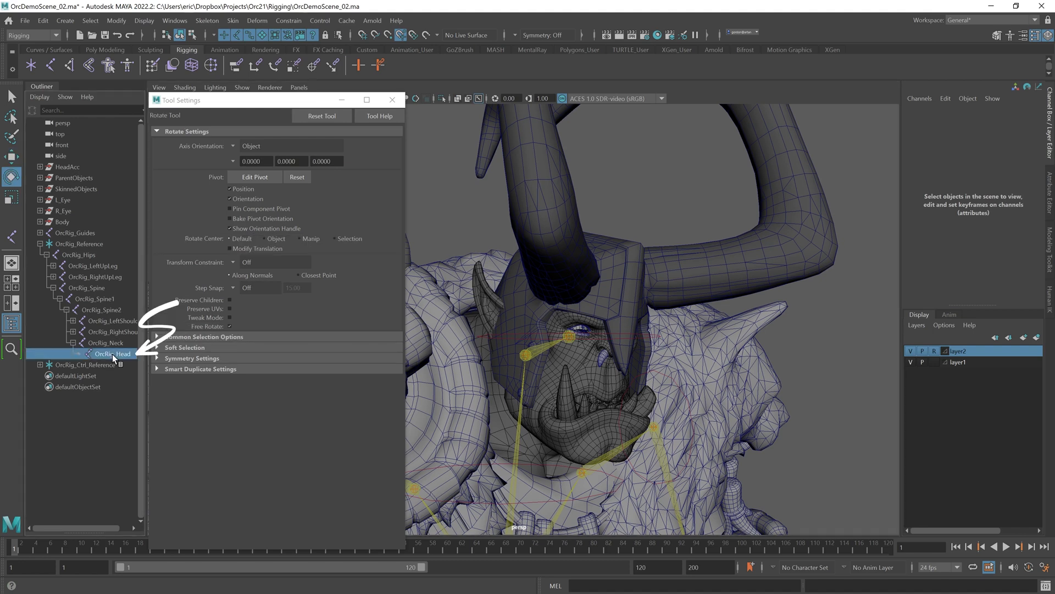
ctrl+click(68, 166)
click(288, 21)
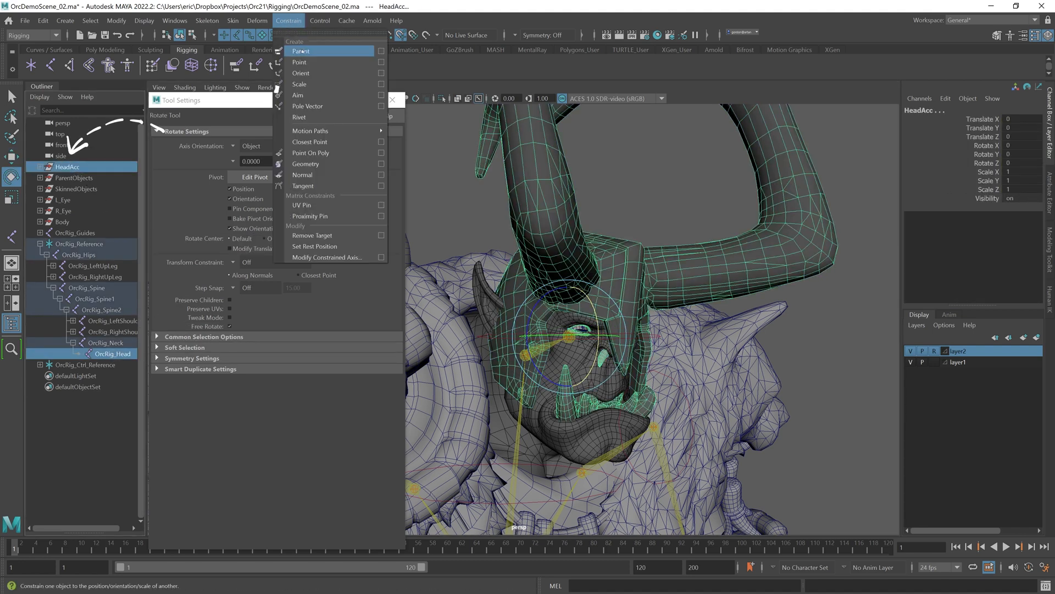
click(300, 51)
click(40, 167)
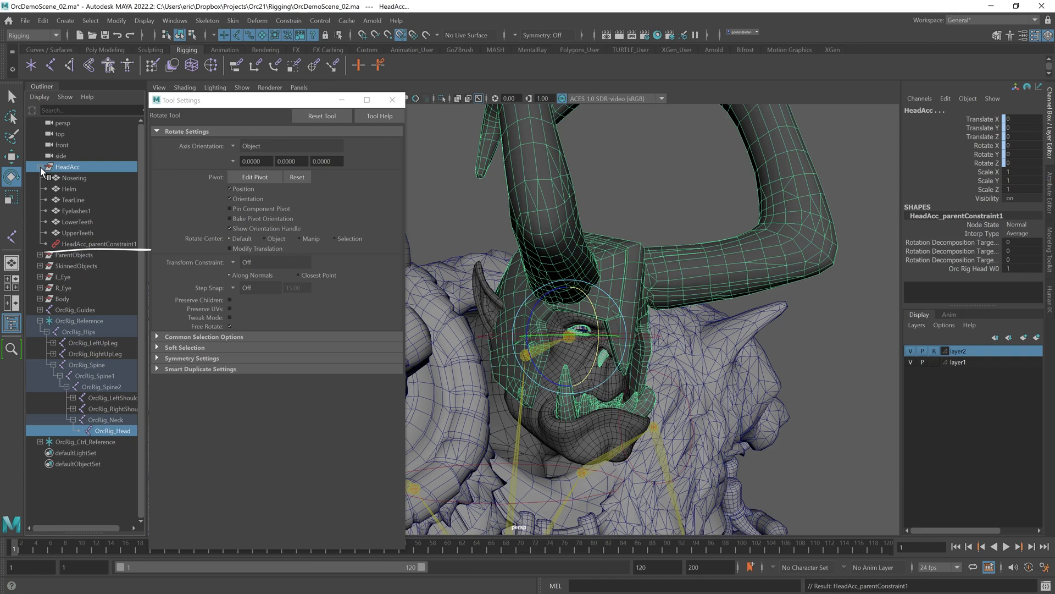
click(41, 167)
Step: Rotate the head to test the HeadAcc constraint, undoing the rotations
click(592, 337)
mouse_move(591, 336)
mouse_down()
mouse_move(503, 344)
mouse_move(612, 334)
mouse_move(552, 355)
mouse_move(599, 345)
mouse_up()
key(ctrl+z)
alt+right_drag(693, 333, 913, 347)
alt+drag(777, 352, 666, 358)
key(ctrl+z)
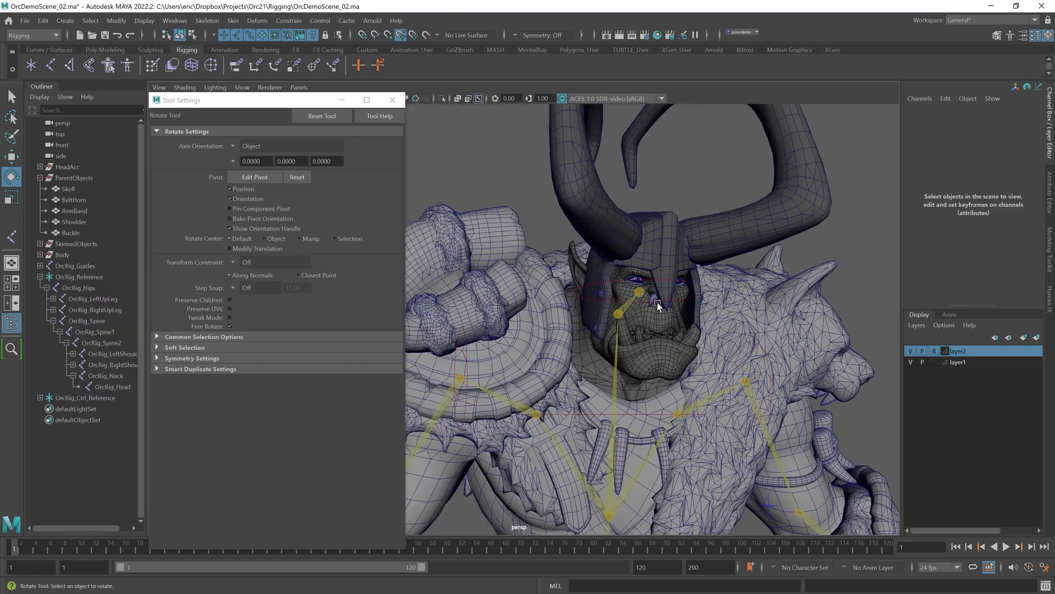
Step: Snap the Shoulder object's pivot to the right shoulder joint, hiding the mesh layers while snapping
alt+right_drag(657, 299, 797, 283)
click(549, 314)
key(w)
alt+right_drag(528, 317, 586, 323)
alt+drag(586, 322, 608, 323)
click(248, 177)
click(248, 177)
click(910, 362)
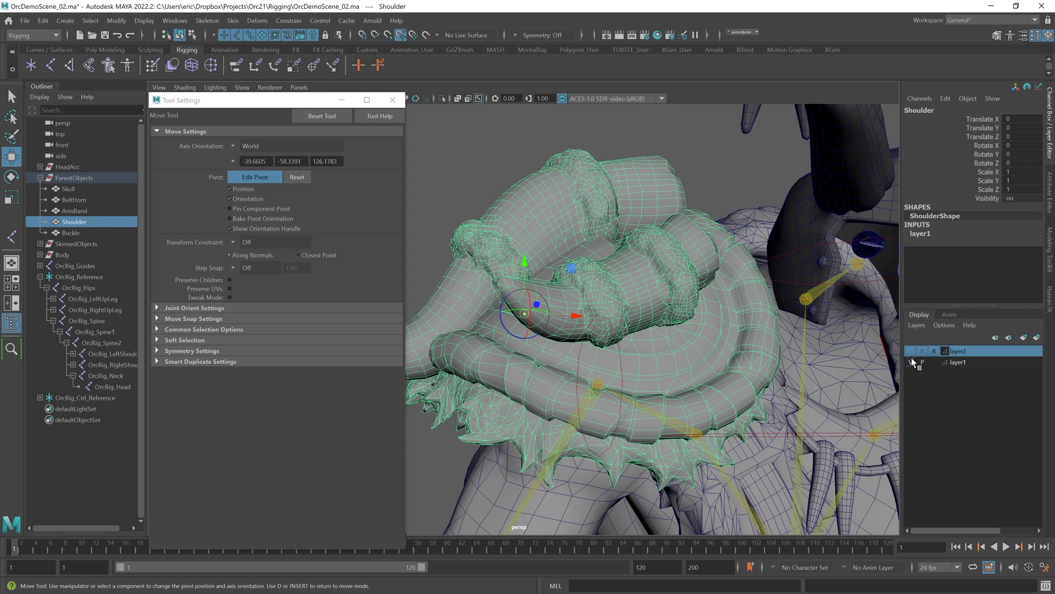
click(910, 351)
click(253, 177)
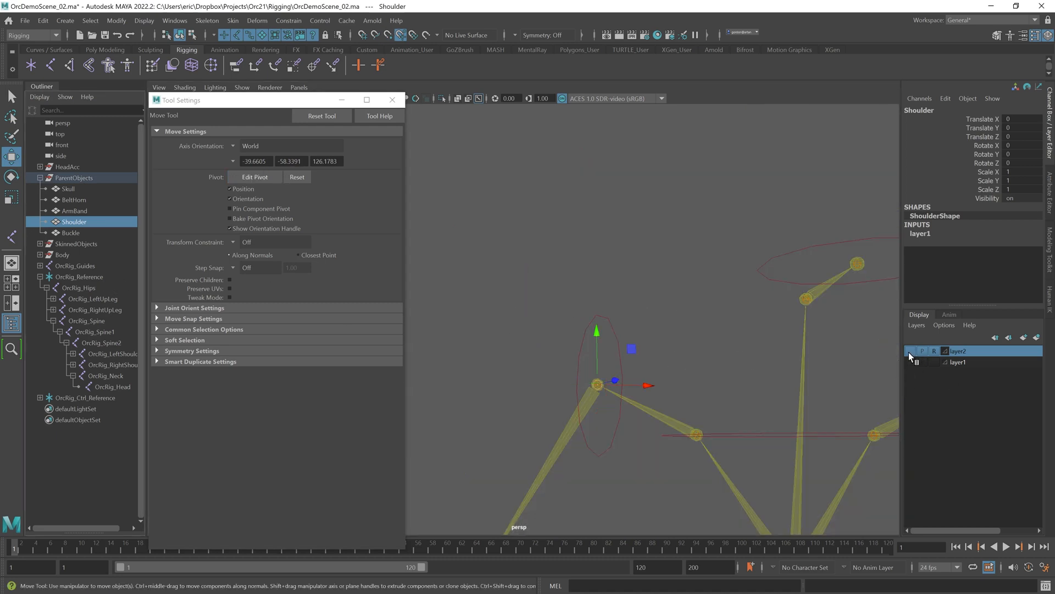
click(911, 352)
click(911, 362)
alt+right_drag(679, 339, 614, 339)
click(495, 211)
Step: Parent-constrain the Shoulder object to the OrcRig_RightShoulder joint
click(114, 364)
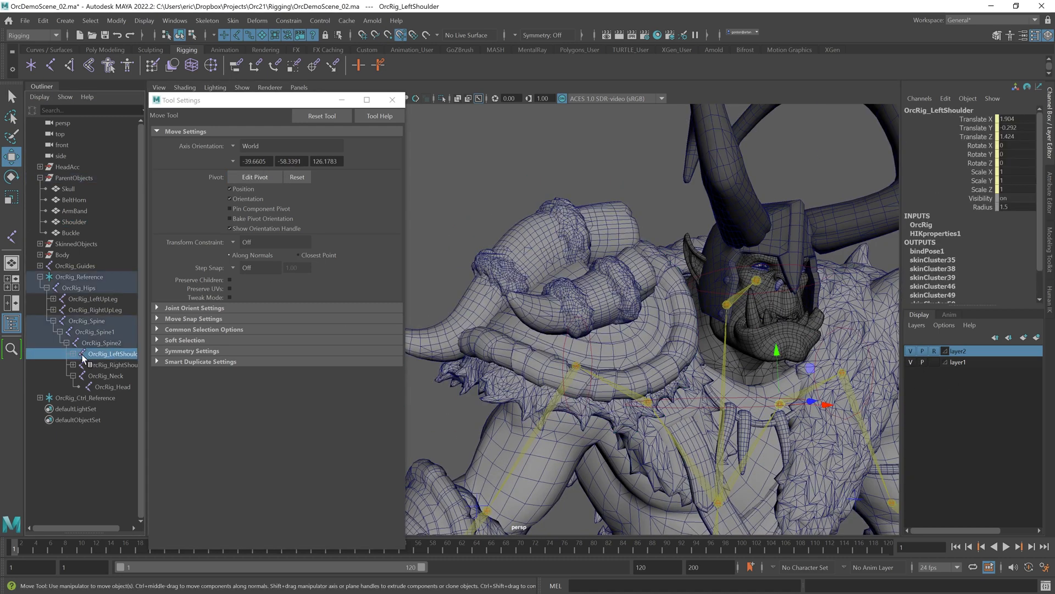
click(74, 365)
click(80, 376)
click(115, 376)
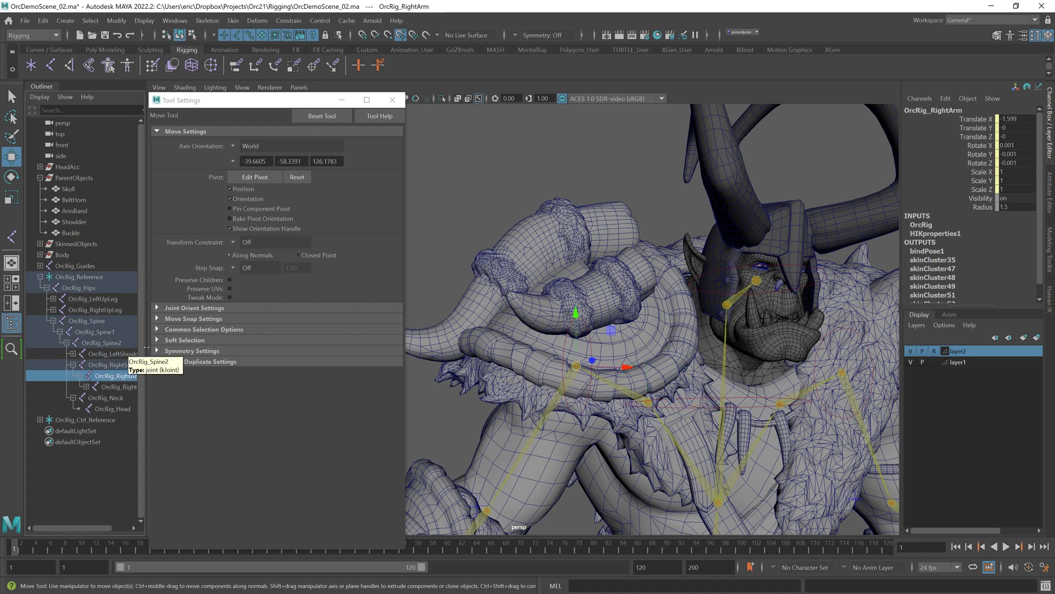
click(120, 366)
click(122, 376)
click(125, 365)
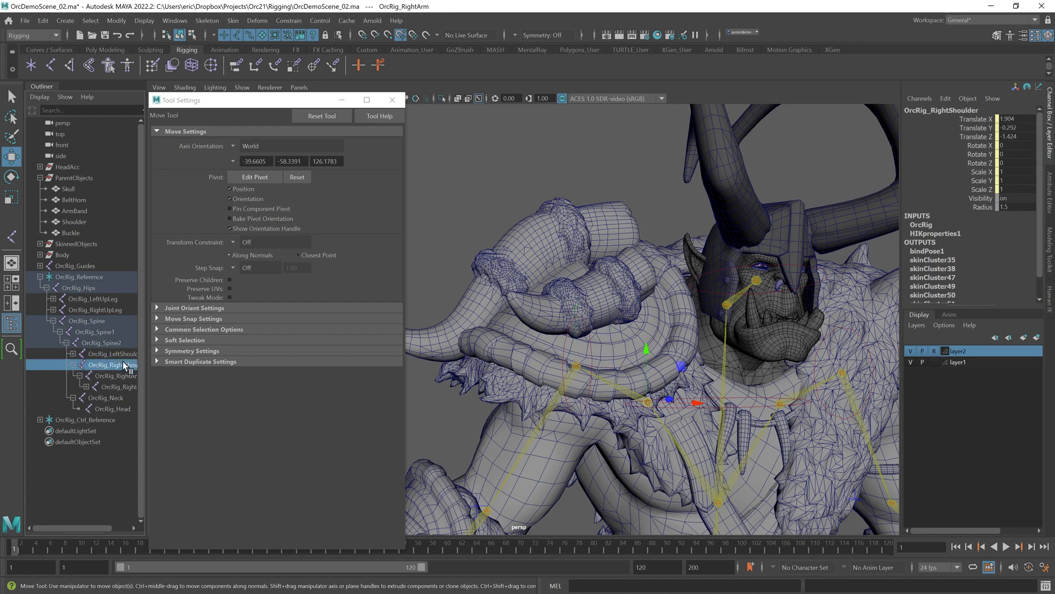
shift+click(521, 266)
click(291, 22)
click(297, 48)
click(462, 142)
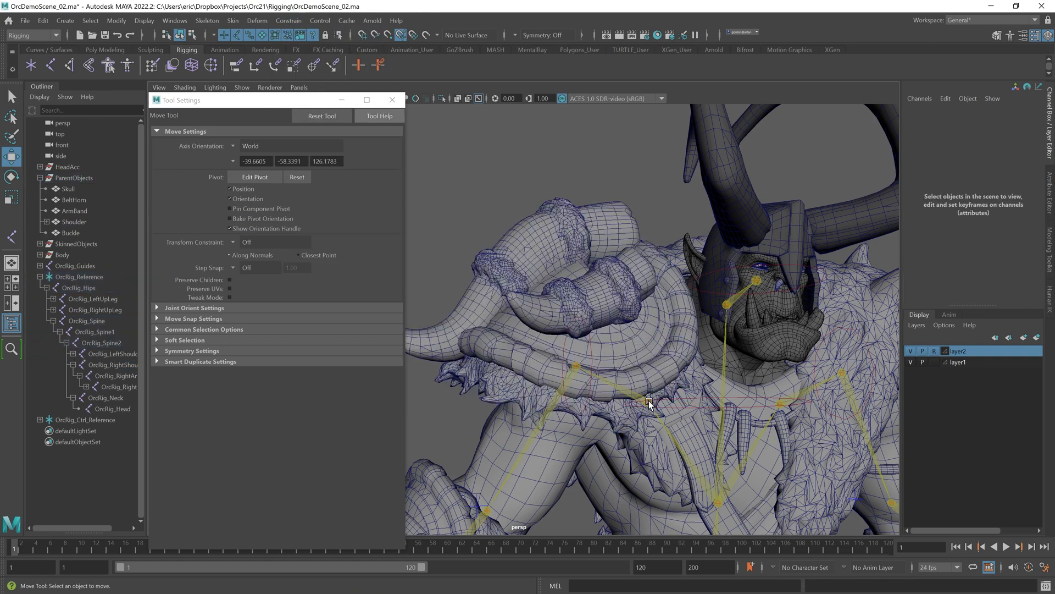
Step: Rotate the right shoulder control to test the Shoulder constraint, undoing the rotations
click(649, 403)
key(e)
drag(609, 379, 615, 358)
key(ctrl+z)
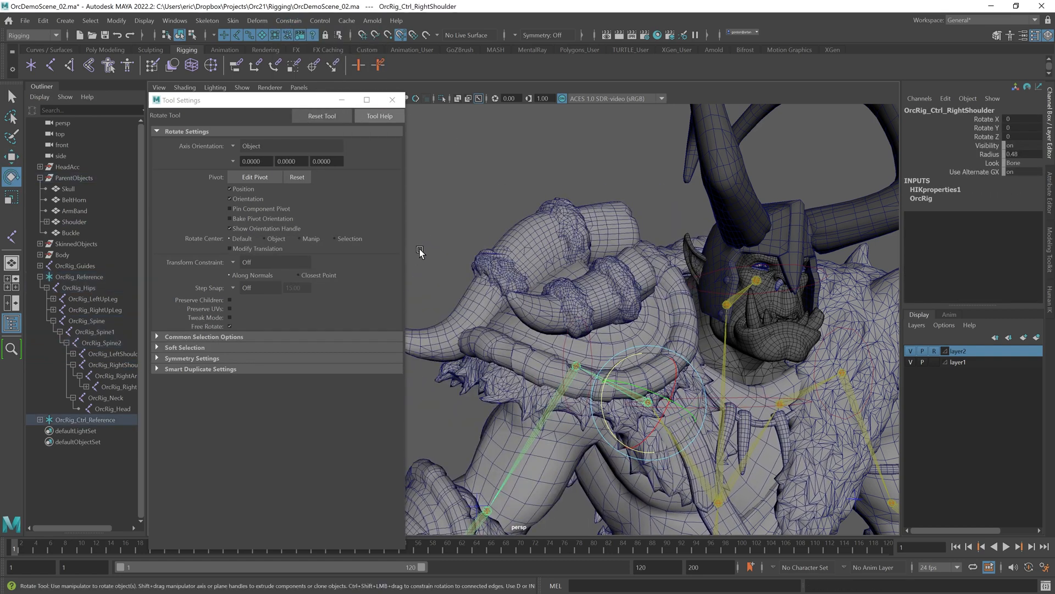
click(420, 248)
click(575, 364)
drag(575, 326, 646, 364)
key(ctrl+z)
drag(587, 387, 589, 390)
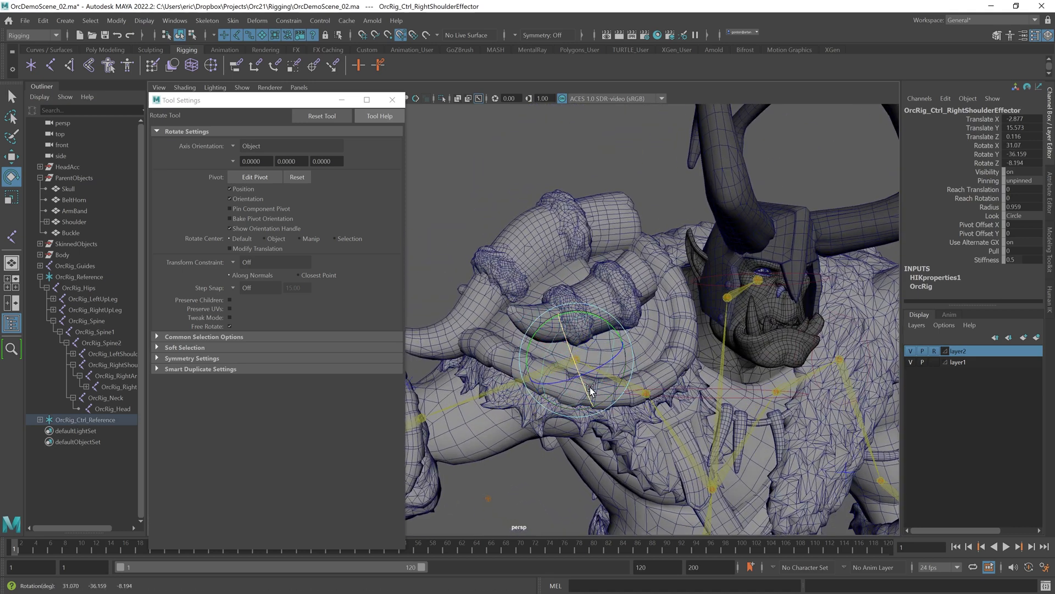
Step: Rotate the right shoulder control again and undo the test rotations
alt+right_drag(590, 390, 537, 346)
alt+drag(538, 346, 549, 348)
key(ctrl+z)
key(ctrl+z)
key(ctrl+z)
key(ctrl+z)
Step: Snap the ArmBand's pivot to the left arm joint, hiding the mesh layers while snapping
alt+right_drag(563, 318, 590, 350)
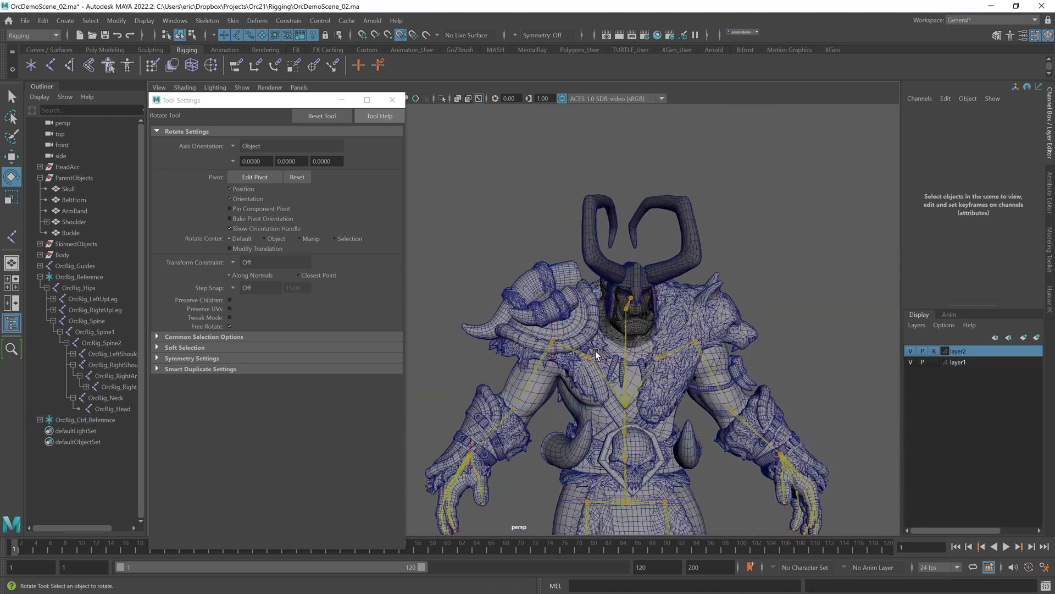
alt+middle_drag(591, 350, 583, 305)
alt+drag(635, 310, 632, 319)
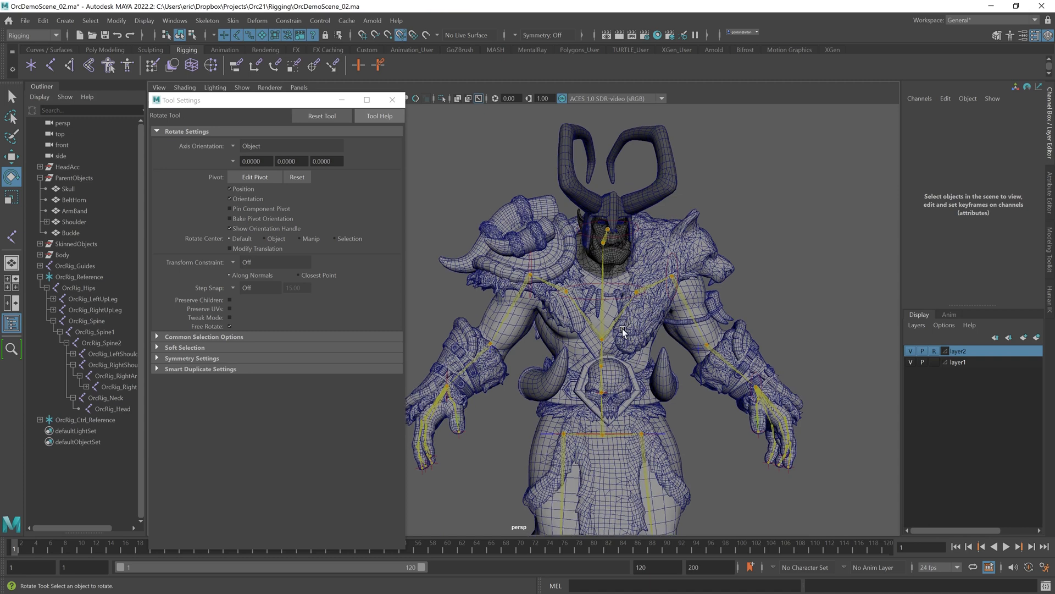
alt+middle_drag(632, 379, 620, 338)
alt+right_drag(620, 337, 688, 352)
alt+middle_drag(687, 352, 558, 331)
click(558, 330)
key(w)
alt+drag(557, 331, 590, 329)
alt+middle_drag(589, 329, 641, 332)
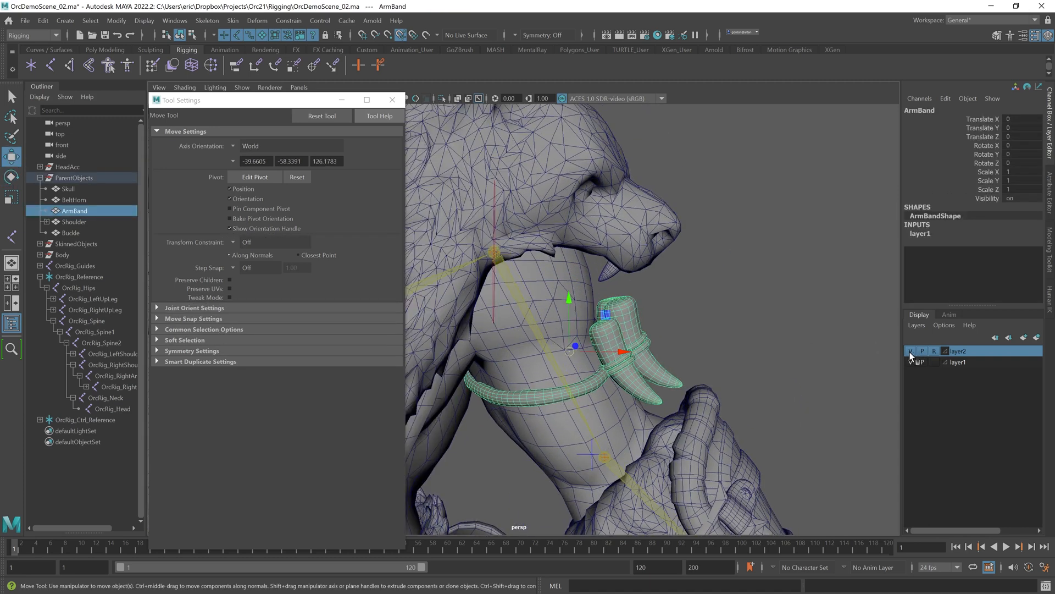
click(910, 352)
click(910, 362)
alt+middle_drag(709, 323, 730, 329)
click(253, 180)
middle_click(516, 261)
key(d)
click(911, 351)
click(910, 362)
Step: Parent-constrain the ArmBand to the OrcRig_LeftArm joint
alt+right_drag(690, 329, 636, 330)
click(636, 331)
click(624, 340)
click(681, 352)
click(104, 353)
click(73, 354)
click(114, 364)
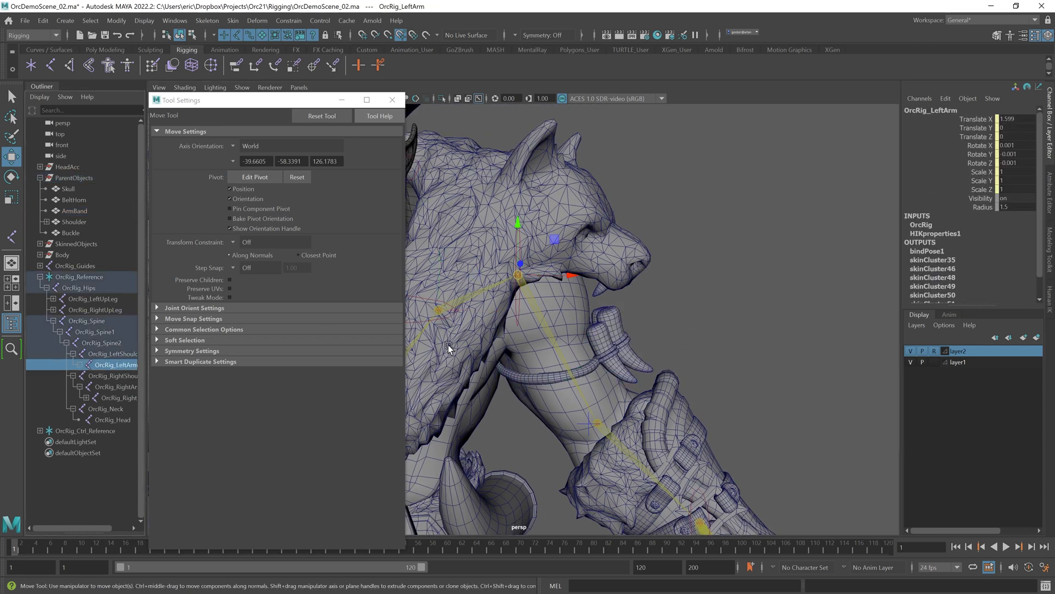
shift+click(604, 344)
click(288, 20)
click(297, 51)
Step: Parent-constrain the Skull to the OrcRig_Spine joint, hiding the mesh layer while placing it
click(723, 288)
alt+drag(724, 288, 716, 327)
click(656, 381)
key(d)
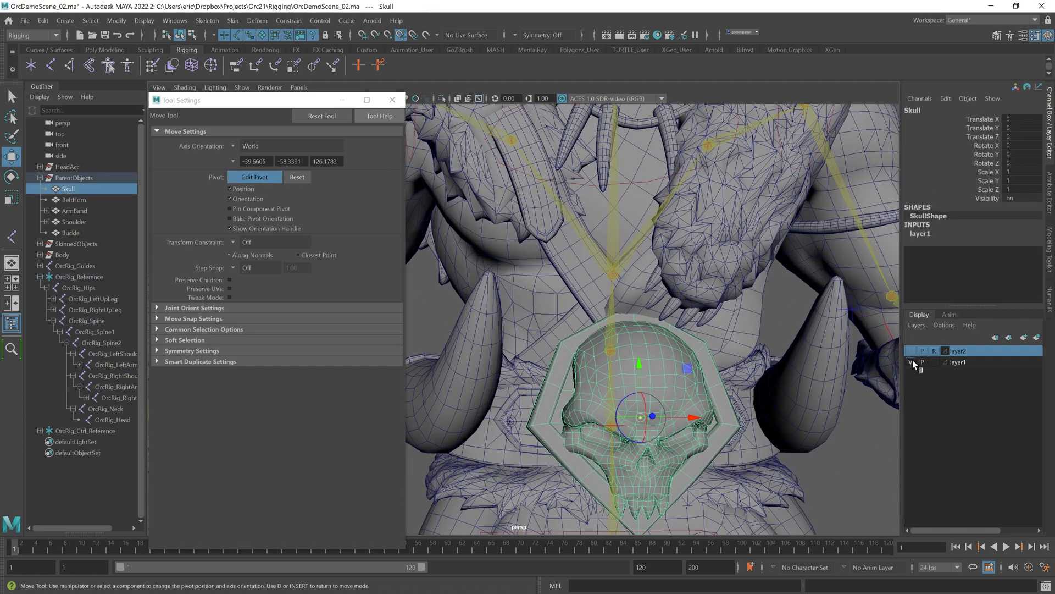
key(d)
click(911, 361)
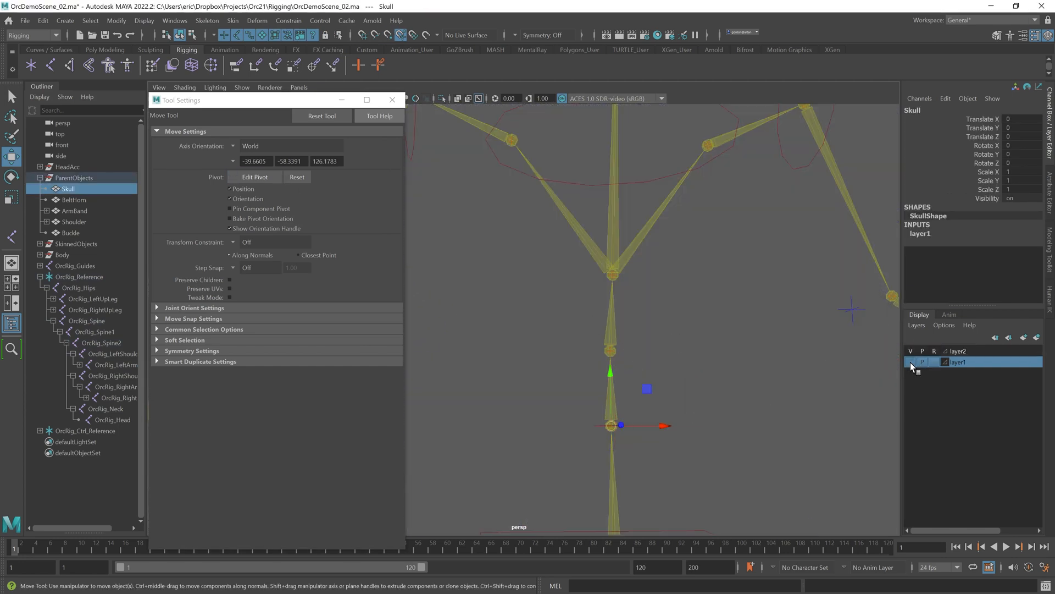
scroll(717, 389, down, 1)
click(841, 449)
click(87, 320)
shift+click(666, 365)
click(291, 21)
click(297, 50)
Step: Snap the BeltHorn's pivot to the spine joint and parent-constrain it to OrcRig_Spine
scroll(714, 308, down, 1)
click(786, 349)
click(255, 177)
drag(911, 351, 911, 361)
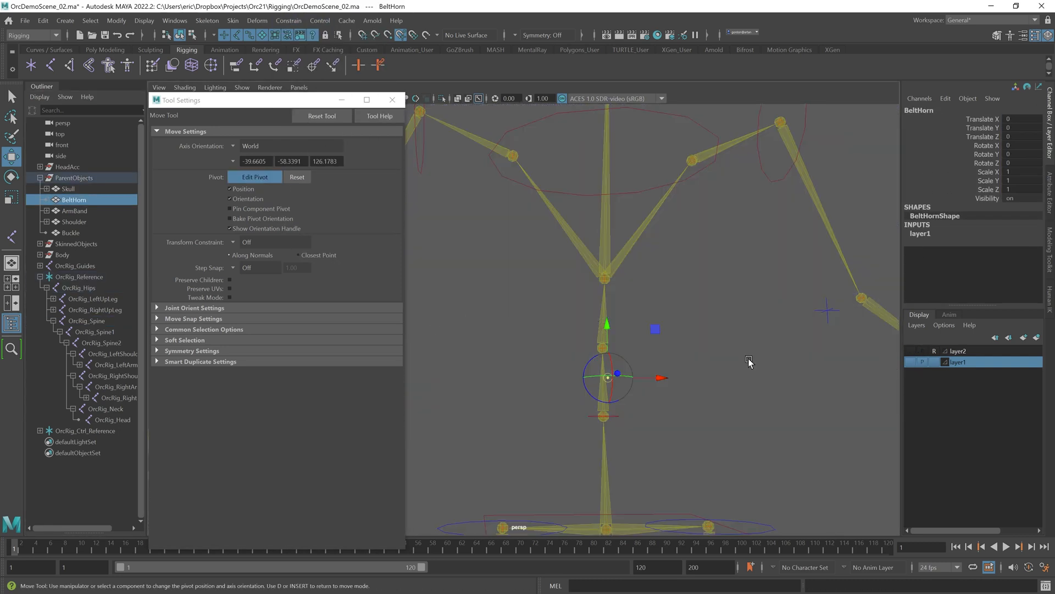
key(d)
click(911, 351)
click(911, 362)
click(628, 369)
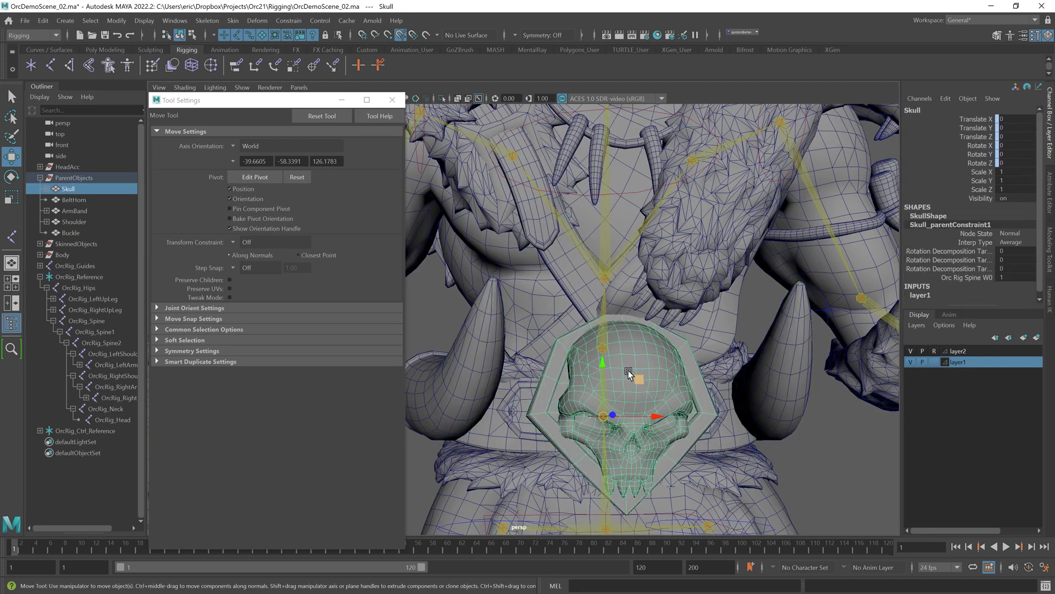
click(413, 324)
click(89, 322)
shift+click(442, 354)
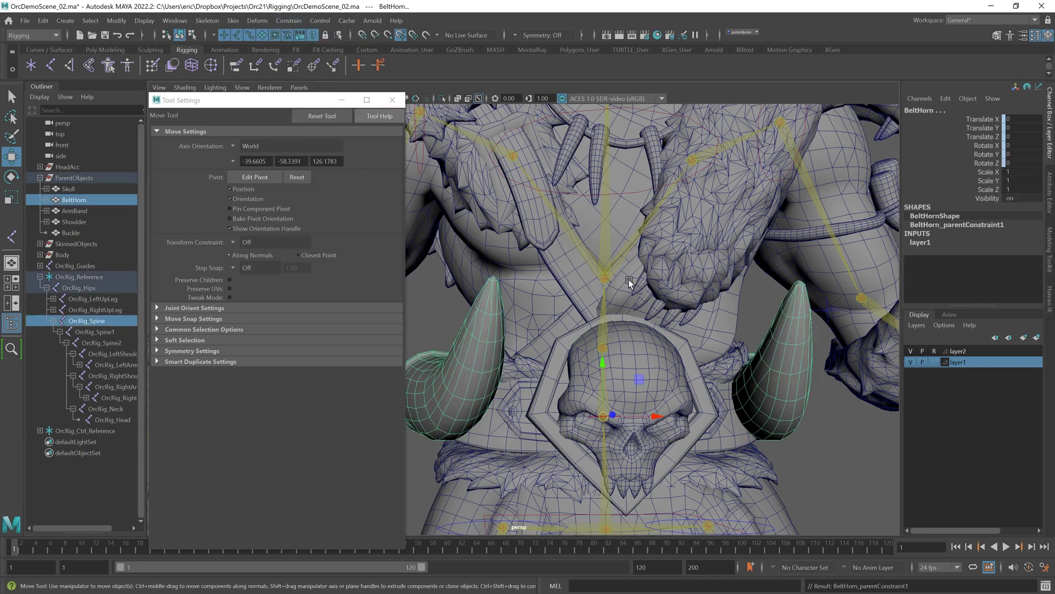
Step: Select both knee pads and delete their construction history
scroll(632, 307, down, 3)
alt+middle_drag(638, 344, 650, 210)
click(709, 361)
click(703, 388)
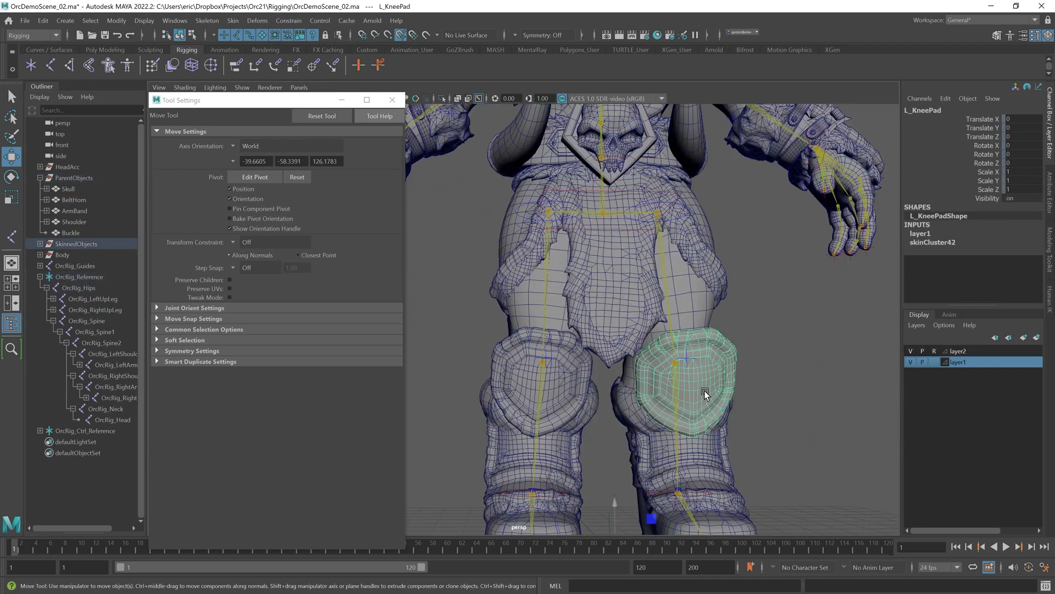
alt+middle_drag(748, 470, 745, 426)
click(642, 448)
drag(670, 451, 668, 330)
key(ctrl+z)
click(768, 362)
click(720, 320)
shift+click(573, 308)
click(43, 21)
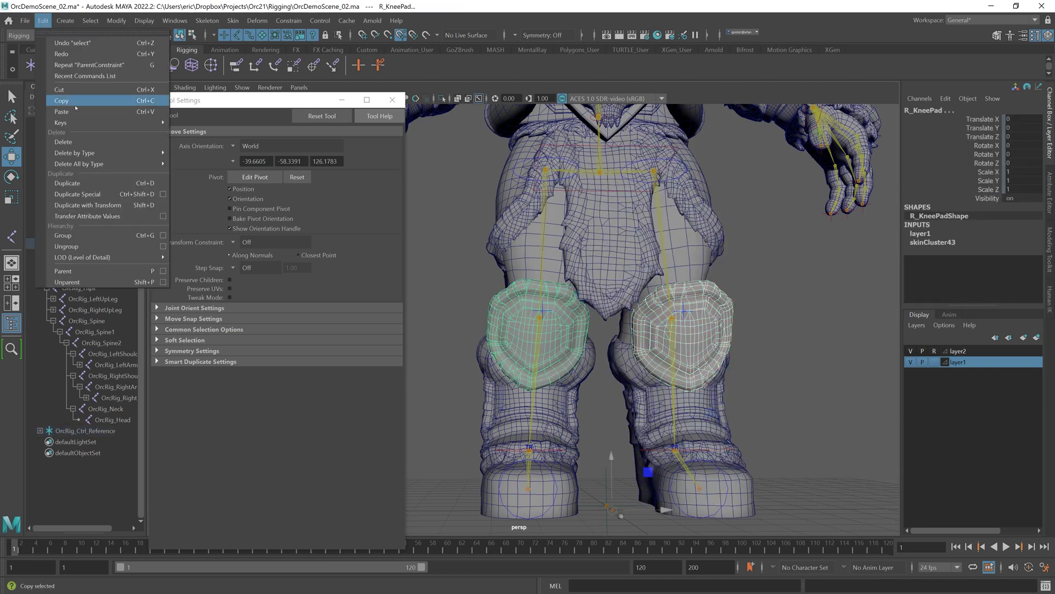
mouse_move(77, 146)
click(193, 155)
Step: Move the KneePads group from SkinnedObjects into the ParentObjects group
click(40, 243)
click(77, 332)
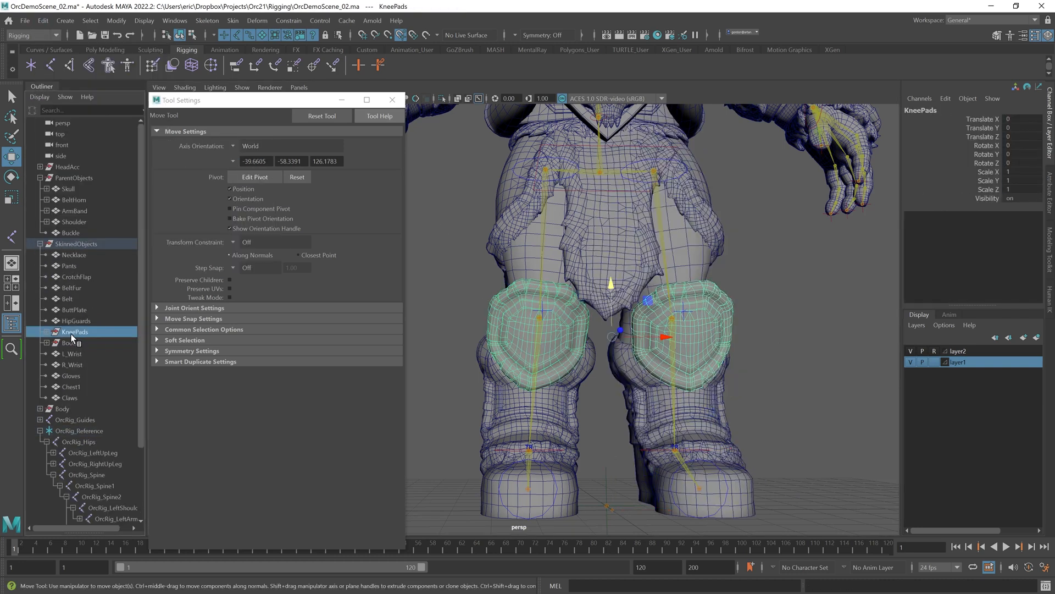
middle_drag(64, 184, 66, 178)
click(73, 256)
click(40, 255)
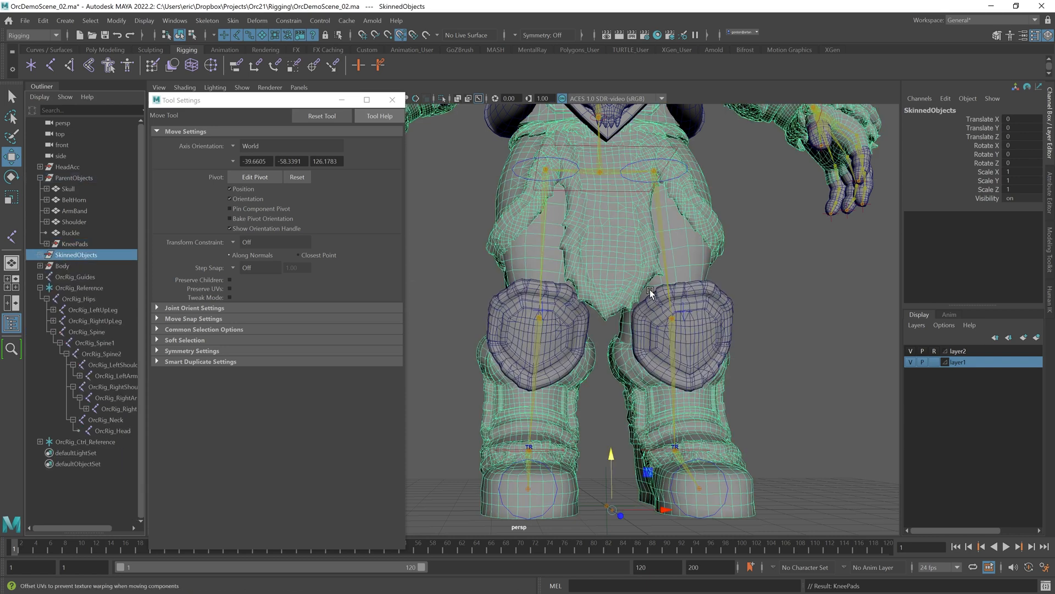
Step: Snap the left knee pad's pivot to the knee joint and parent-constrain it to OrcRig_LeftLeg
click(674, 314)
alt+right_drag(673, 314, 535, 167)
alt+middle_drag(535, 167, 337, 202)
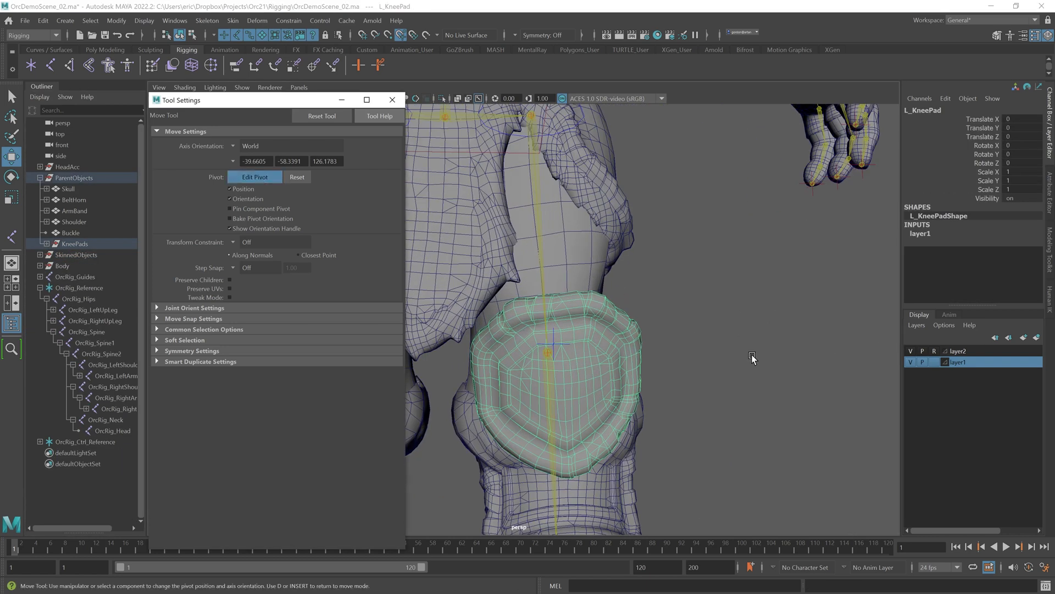
drag(911, 351, 911, 362)
mouse_move(848, 368)
alt+mouse_down()
mouse_move(829, 379)
mouse_move(829, 368)
alt+mouse_up()
click(829, 369)
click(54, 321)
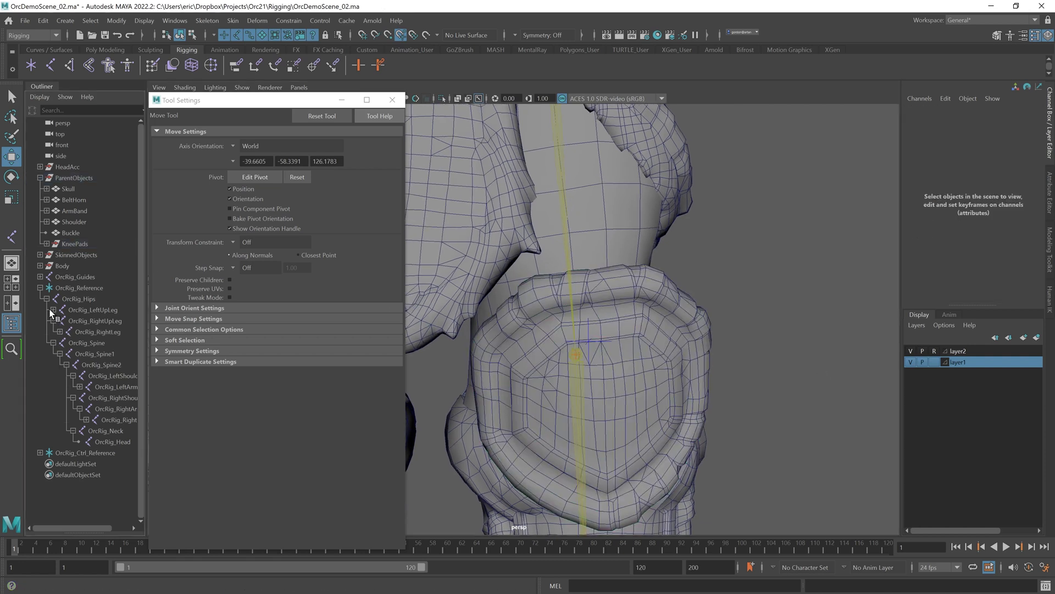
click(53, 310)
click(102, 321)
shift+click(616, 266)
click(289, 21)
click(300, 51)
Step: Snap the right knee pad's pivot to the knee joint and parent-constrain it to OrcRig_RightLeg
scroll(550, 276, down, 4)
alt+middle_drag(550, 277, 725, 255)
click(546, 314)
scroll(547, 314, up, 4)
click(255, 177)
drag(910, 351, 910, 362)
key(Insert)
click(102, 343)
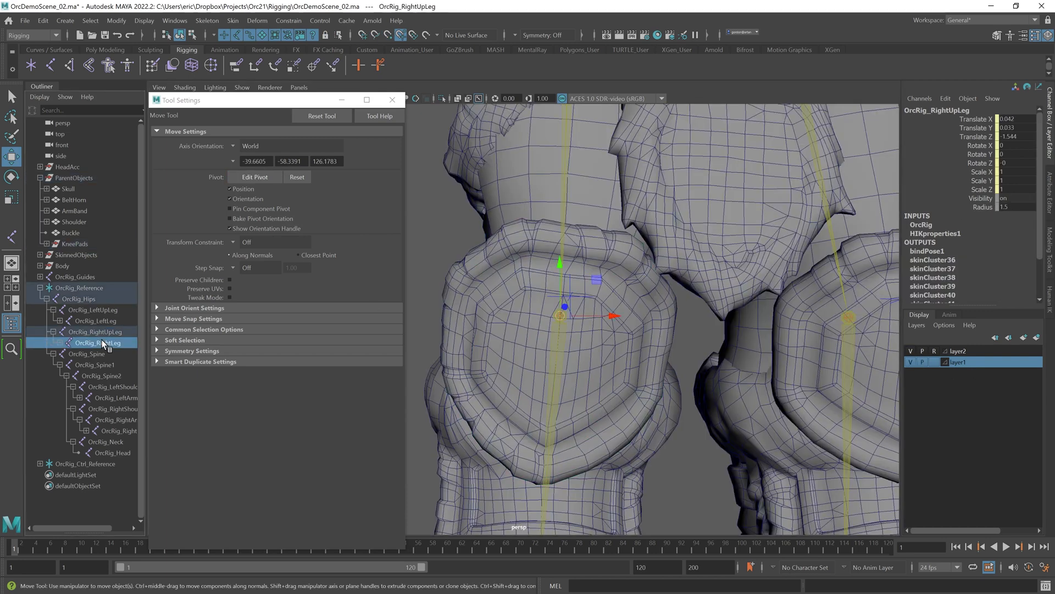
shift+click(460, 333)
click(288, 21)
click(301, 51)
Step: Save the scene
scroll(668, 293, down, 5)
click(716, 358)
scroll(659, 324, down, 1)
alt+middle_drag(607, 294, 662, 344)
key(q)
key(ctrl+s)
Step: Move and rotate the leg controls to test the knee pad constraints, resetting the pose
alt+drag(701, 396, 626, 346)
key(w)
click(616, 477)
key(ctrl+z)
alt+drag(701, 466, 628, 358)
drag(599, 301, 600, 351)
alt+drag(662, 435, 622, 412)
key(e)
click(1050, 309)
alt+middle_drag(683, 327, 681, 287)
click(766, 216)
alt+drag(739, 219, 704, 138)
click(647, 215)
click(646, 231)
click(1026, 114)
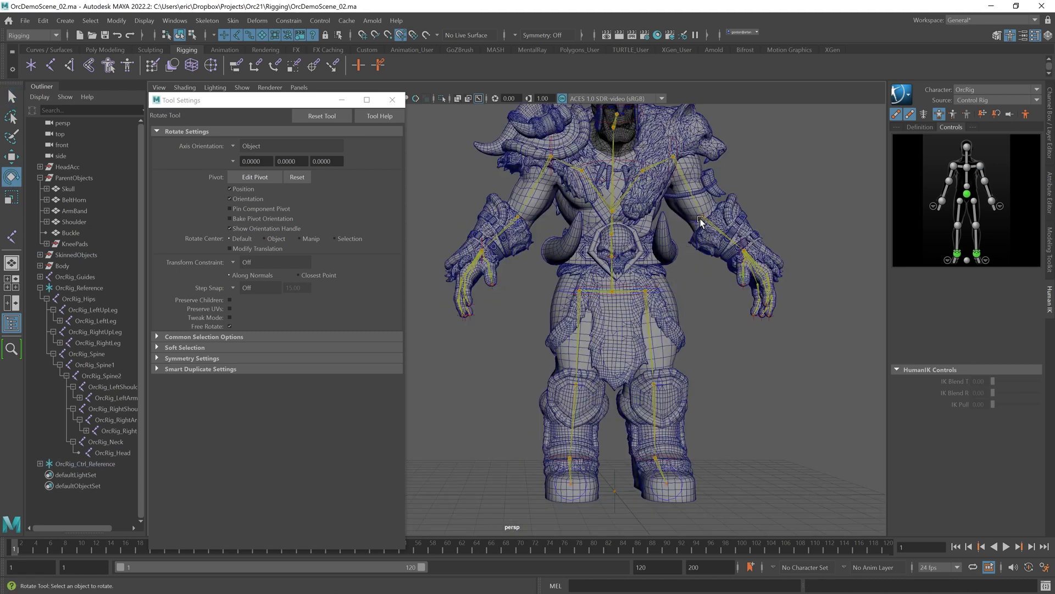
Step: Examine the face area, selecting the chest and teeth meshes around the head
alt+middle_drag(701, 220, 700, 345)
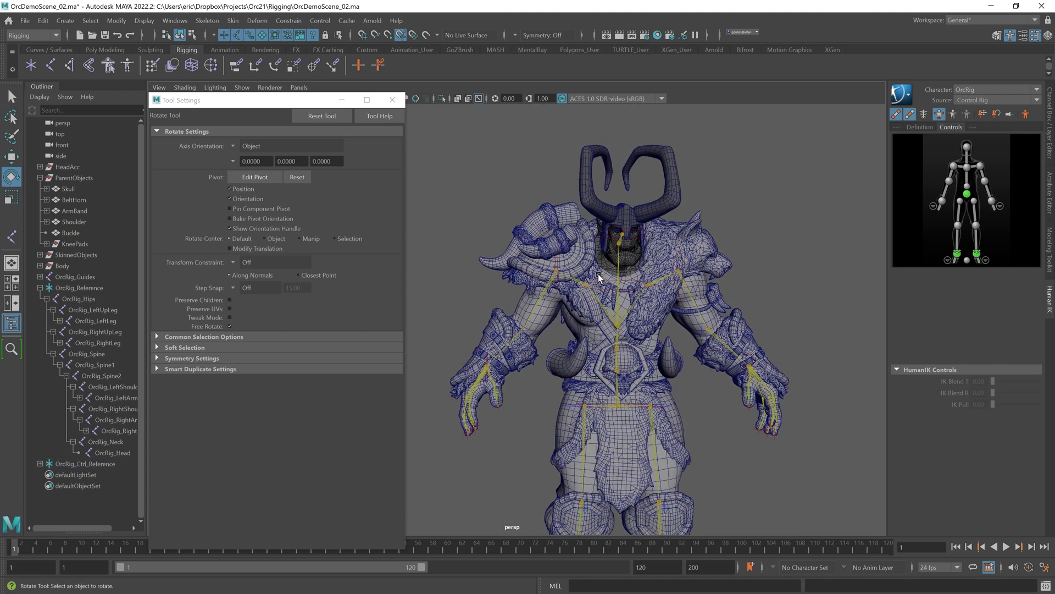
alt+middle_drag(609, 276, 604, 305)
scroll(617, 321, up, 5)
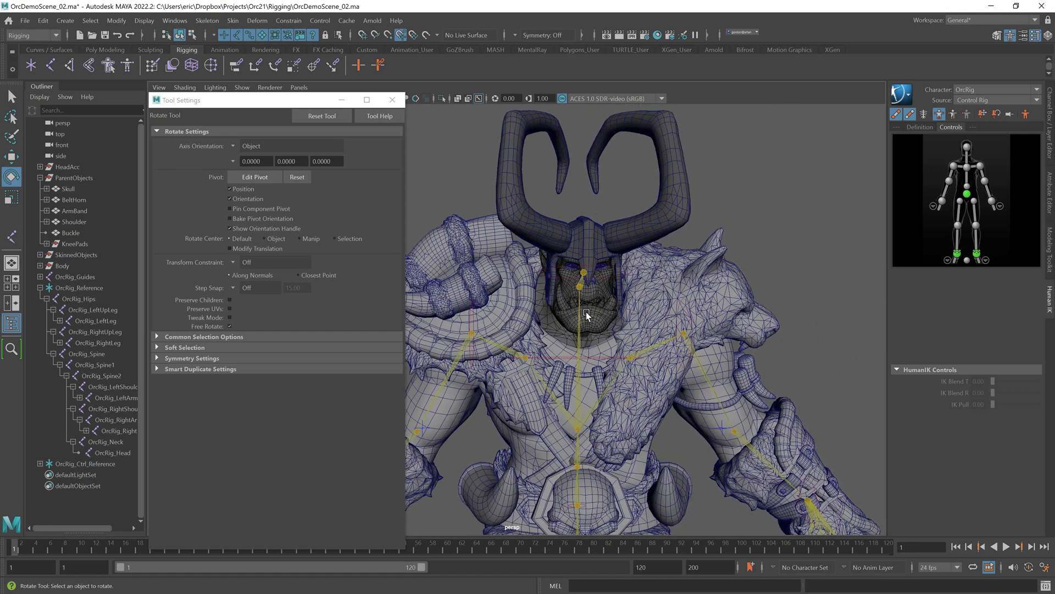
scroll(647, 315, up, 4)
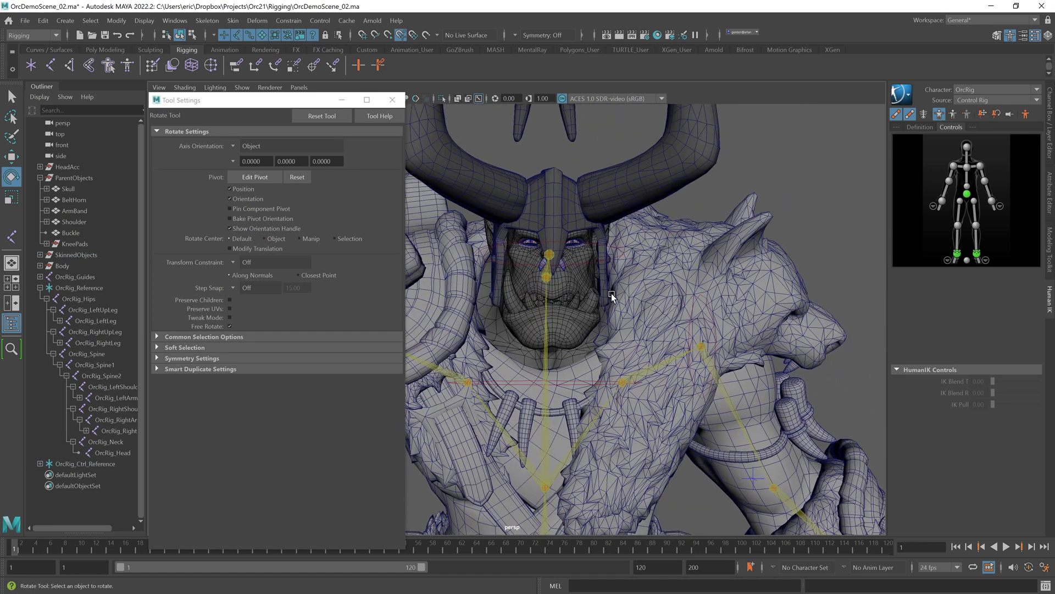
scroll(632, 313, up, 5)
click(621, 277)
scroll(847, 336, up, 1)
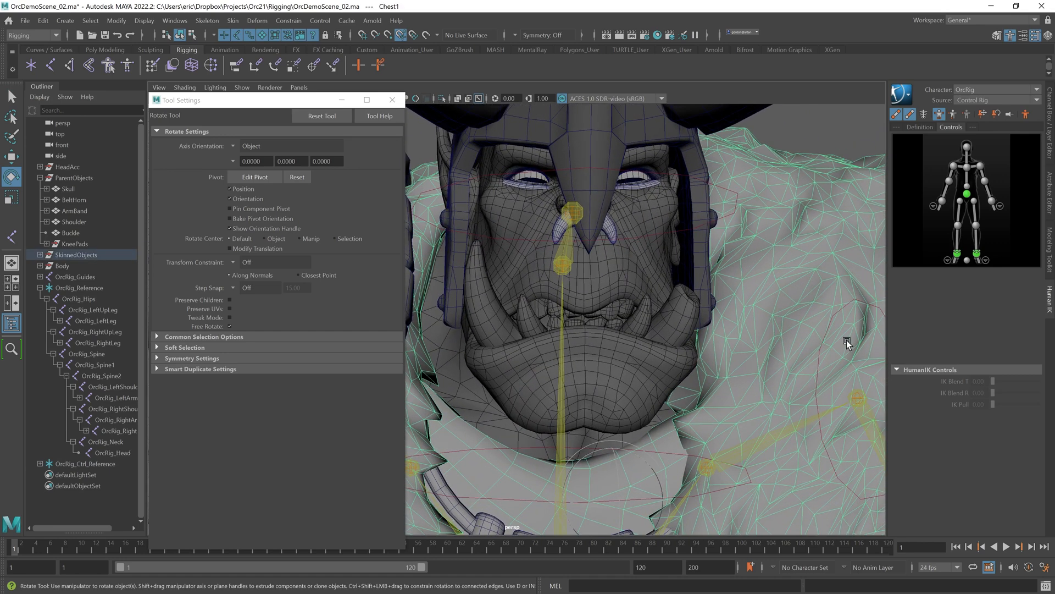
key(ctrl+a)
key(ctrl+a)
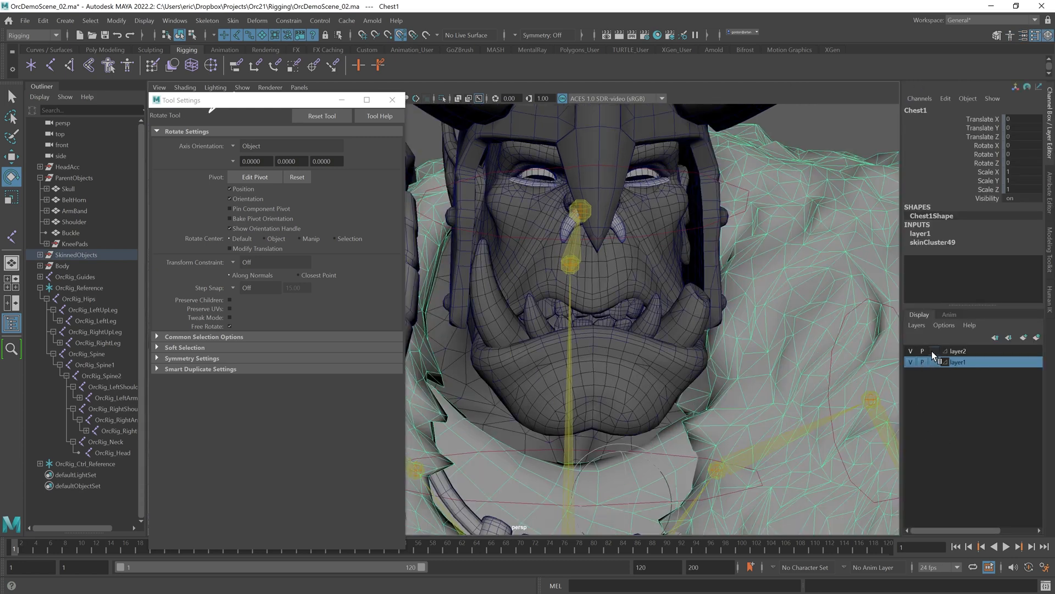
alt+middle_drag(683, 291, 682, 307)
shift+click(660, 291)
shift+click(636, 315)
click(393, 100)
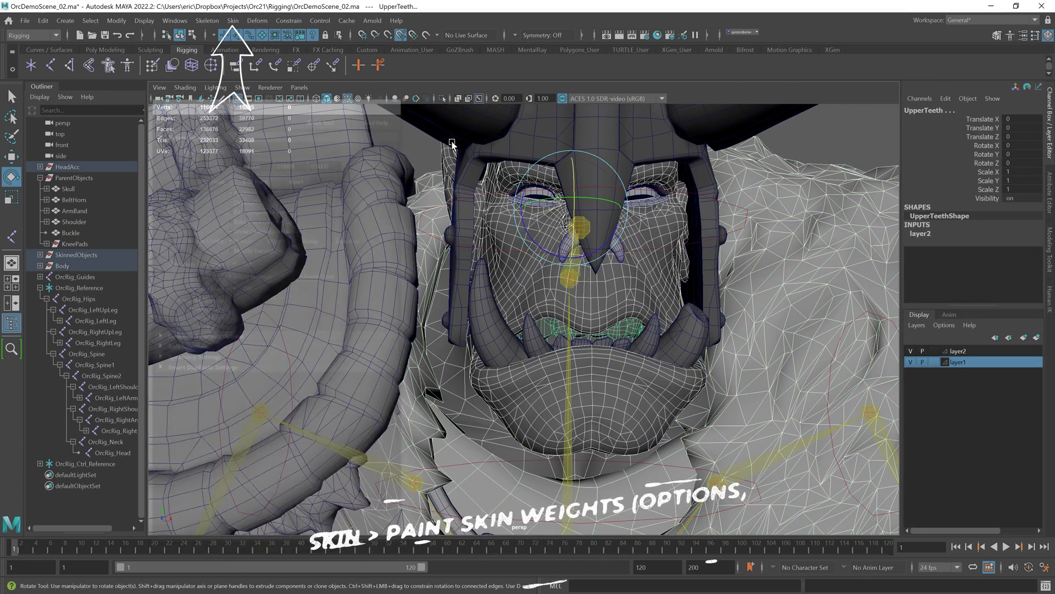
alt+drag(563, 285, 560, 273)
alt+middle_drag(560, 273, 562, 335)
click(789, 174)
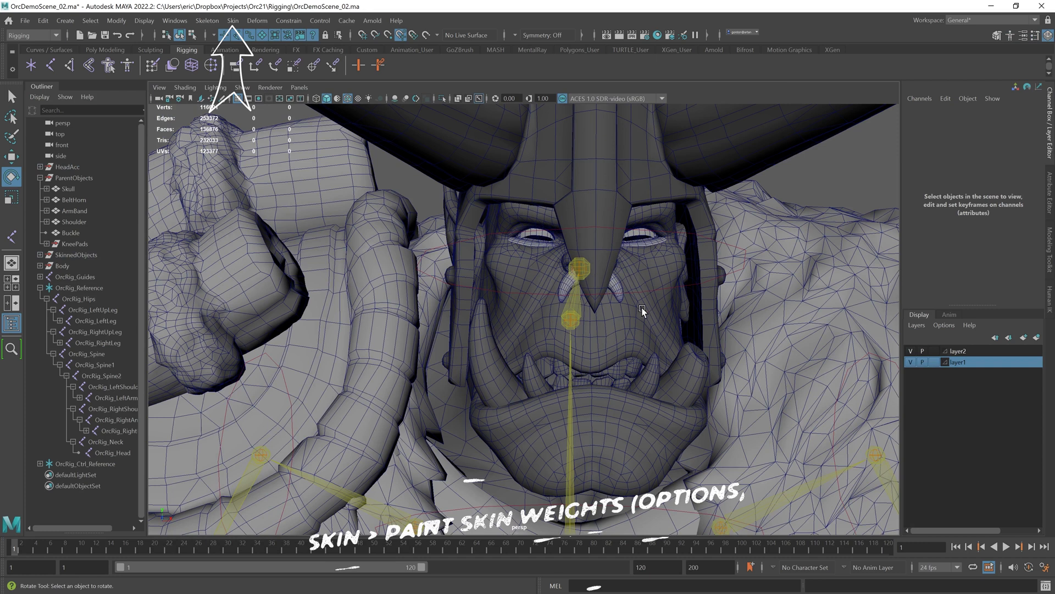
Step: Select the head mesh and open the Paint Skin Weights tool with its options
key(w)
click(647, 315)
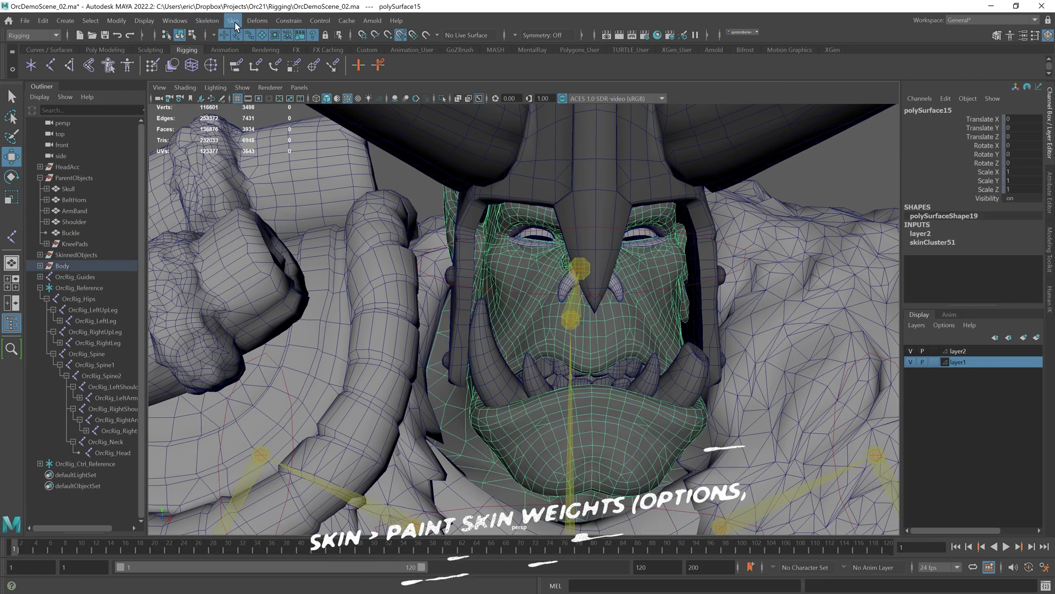
click(234, 21)
click(289, 104)
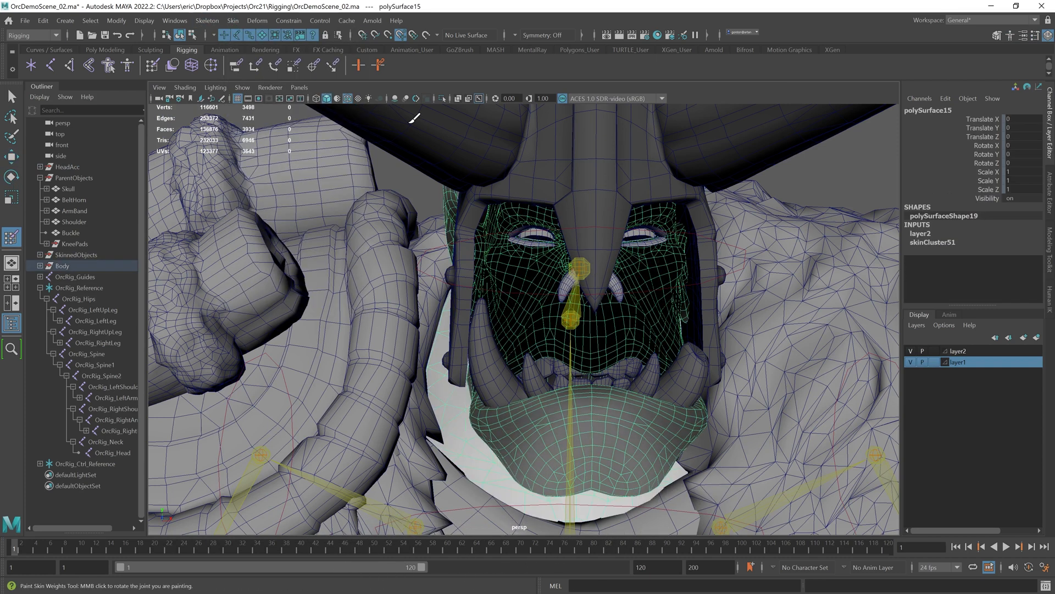
key(ctrl+z)
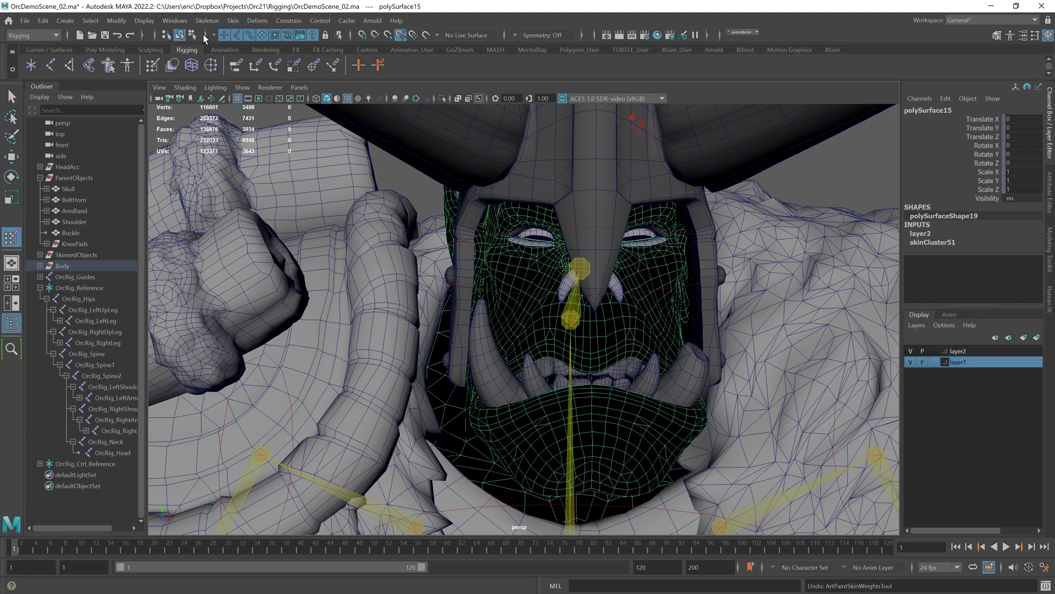
click(233, 21)
click(360, 103)
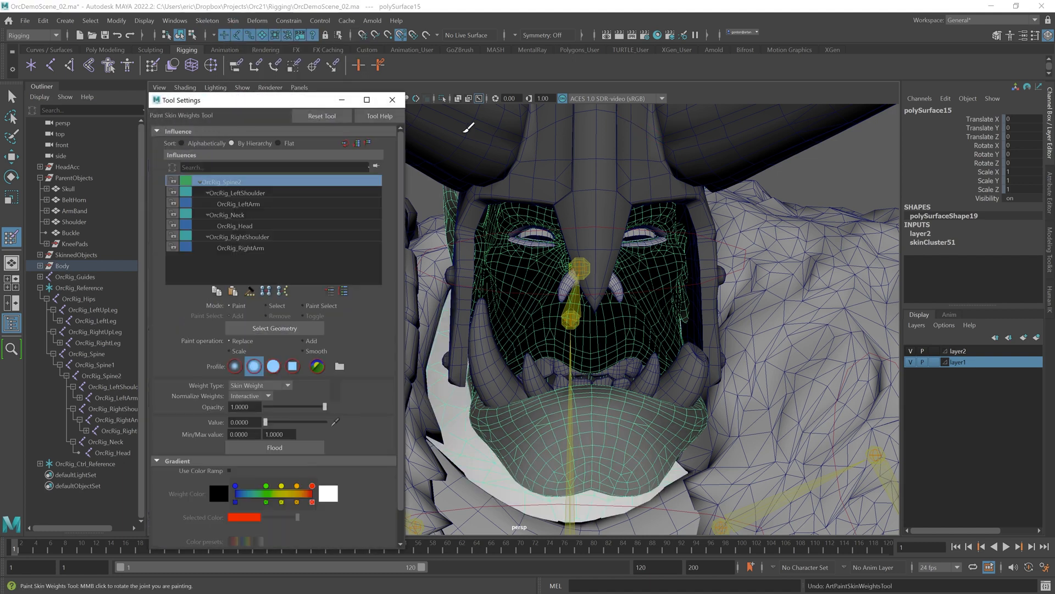
Step: Choose the OrcRig_Head influence and hide the other mesh layer
click(255, 275)
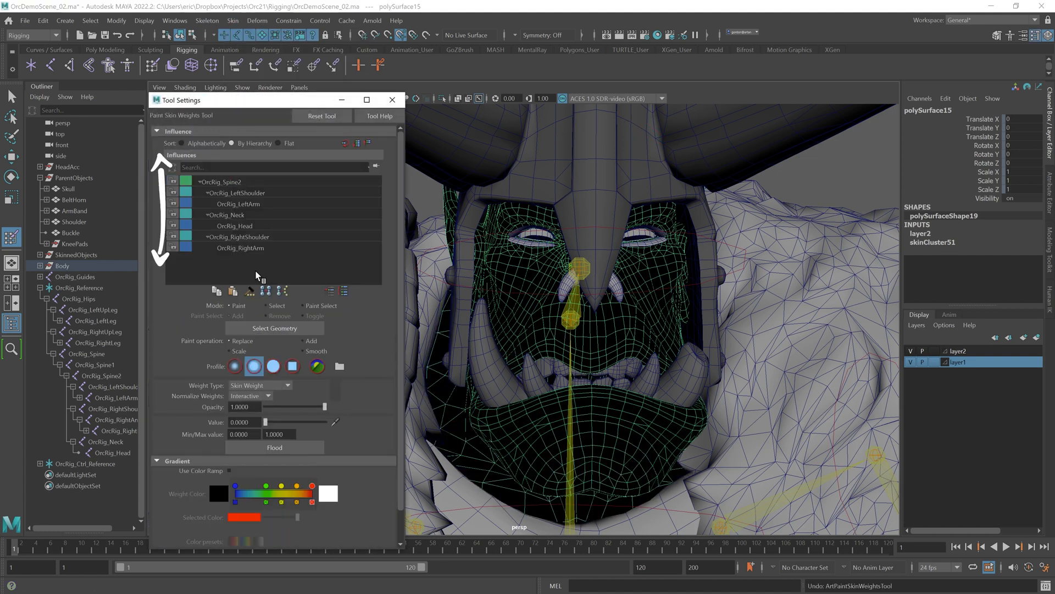
click(236, 226)
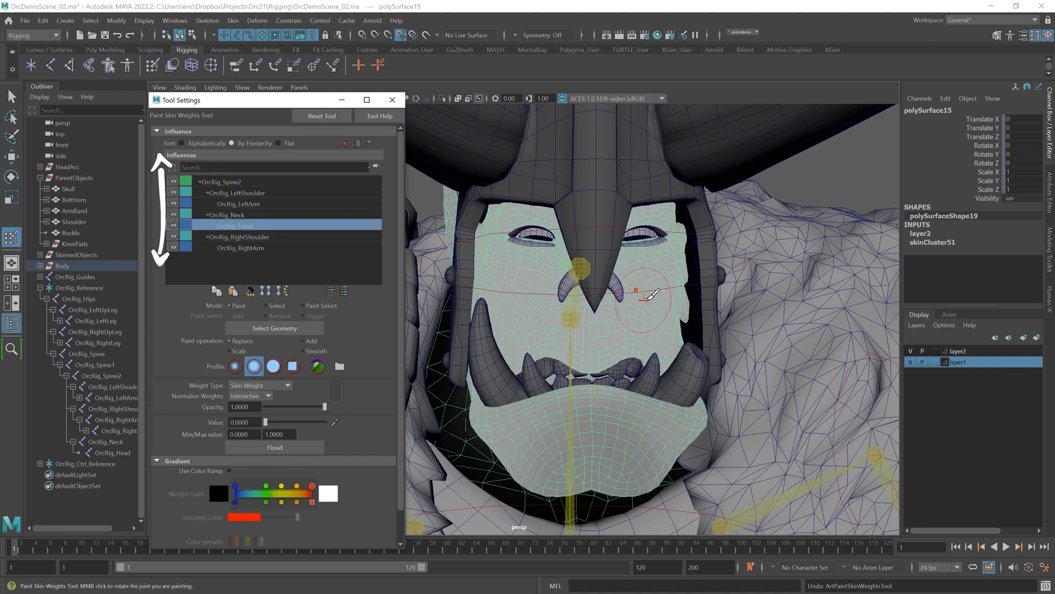
click(910, 351)
click(910, 352)
click(911, 362)
click(911, 363)
click(911, 363)
Step: Undo a test Head weight stroke on the forehead and isolate the head mesh
alt+drag(697, 316, 645, 317)
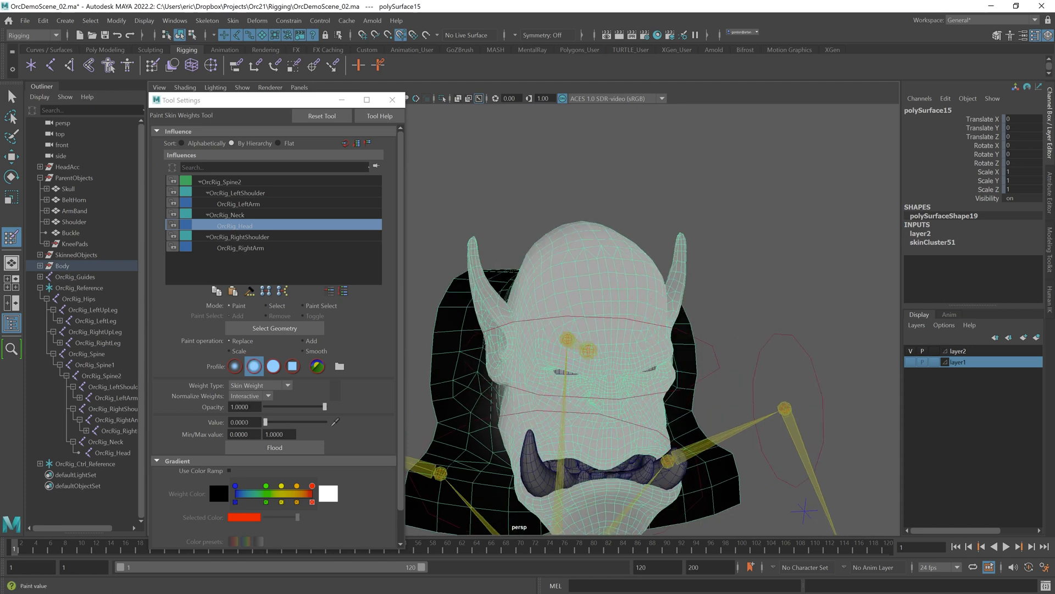
drag(616, 289, 623, 280)
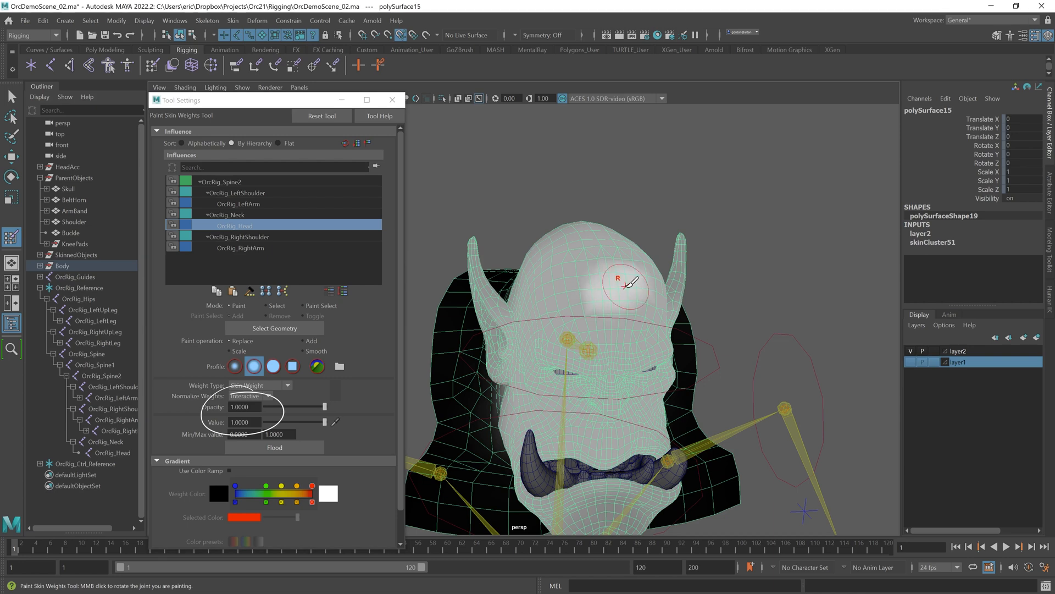
key(ctrl+z)
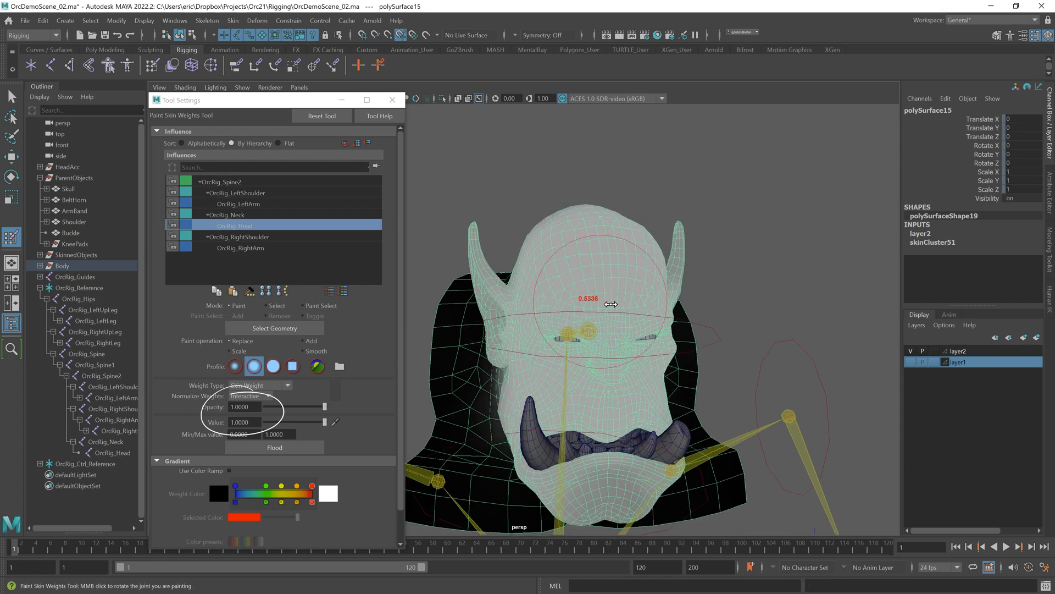
key(ctrl+1)
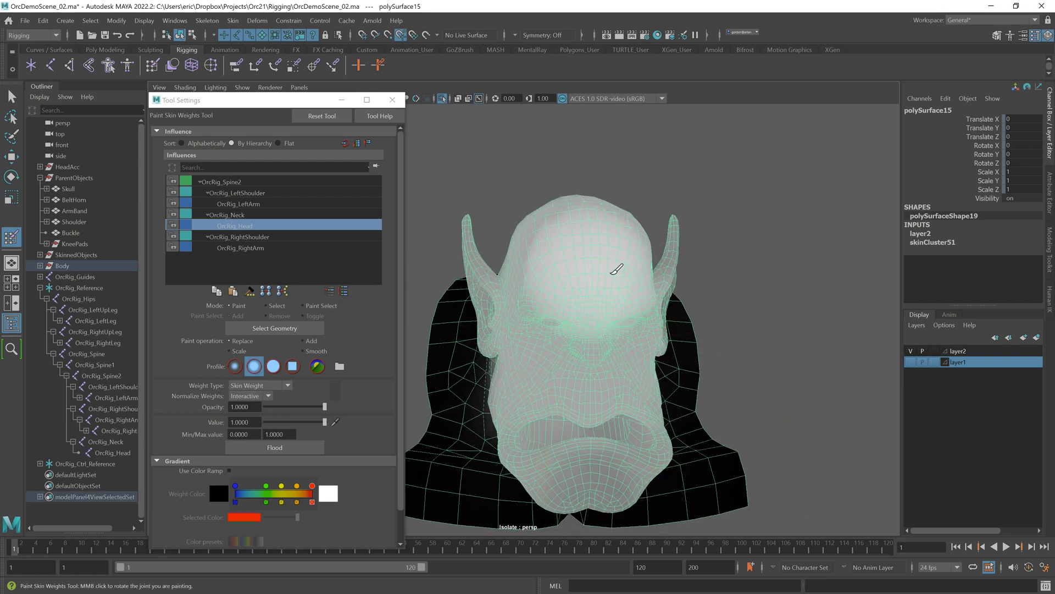
mouse_move(616, 319)
alt+mouse_down()
mouse_move(594, 330)
mouse_move(677, 280)
mouse_move(687, 305)
mouse_move(674, 319)
alt+mouse_up()
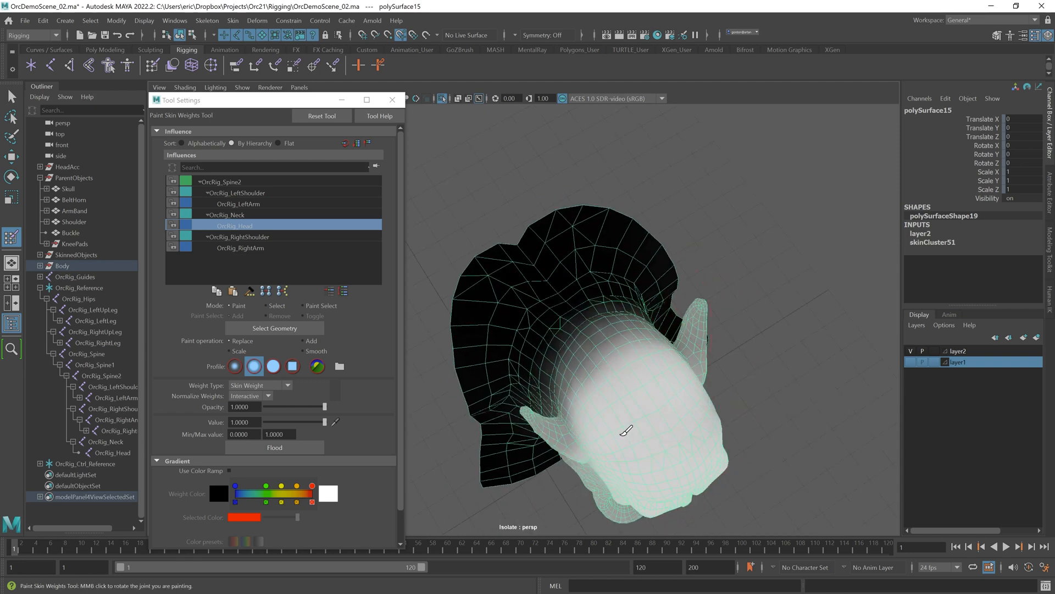
Step: Inspect the head's OrcRig_Head skin weights from several angles and adjust the paint brush size
mouse_move(600, 415)
mouse_down()
mouse_move(600, 401)
mouse_move(647, 380)
mouse_move(569, 427)
mouse_move(530, 405)
mouse_move(617, 389)
mouse_move(621, 363)
mouse_move(644, 384)
mouse_move(605, 432)
mouse_move(622, 358)
mouse_move(617, 275)
mouse_move(568, 264)
mouse_move(652, 329)
mouse_move(615, 373)
mouse_move(616, 392)
mouse_move(577, 394)
mouse_up()
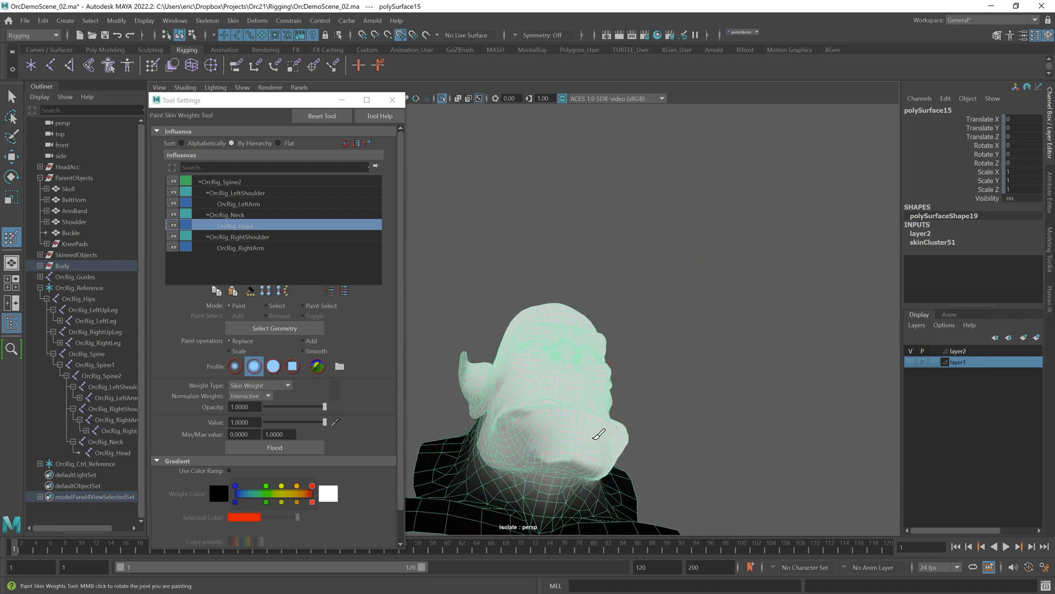
alt+drag(521, 421, 593, 397)
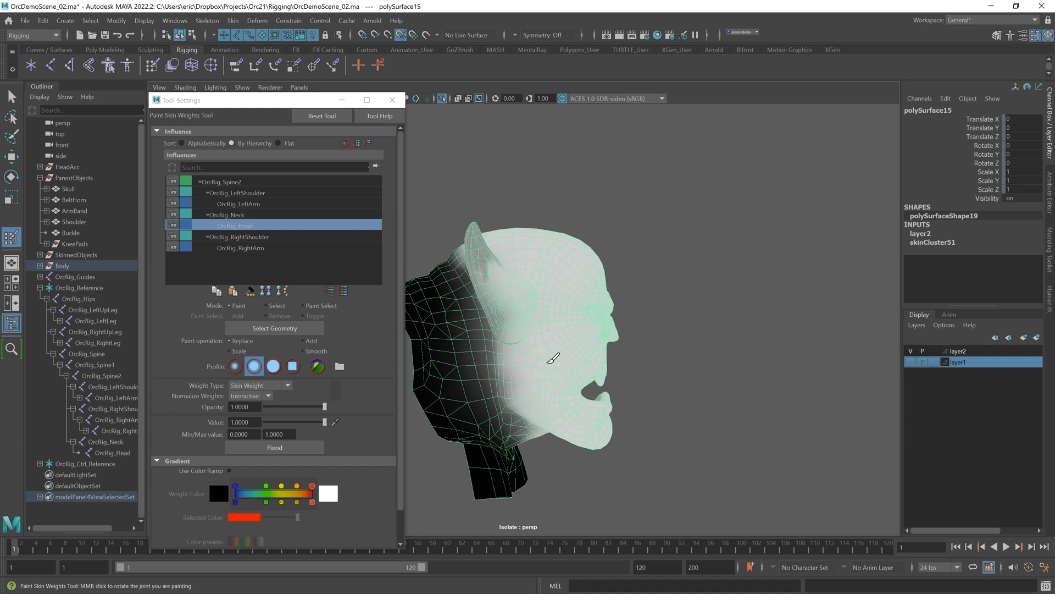
mouse_move(569, 408)
alt+mouse_down()
mouse_move(556, 415)
mouse_move(549, 370)
mouse_move(595, 388)
alt+mouse_up()
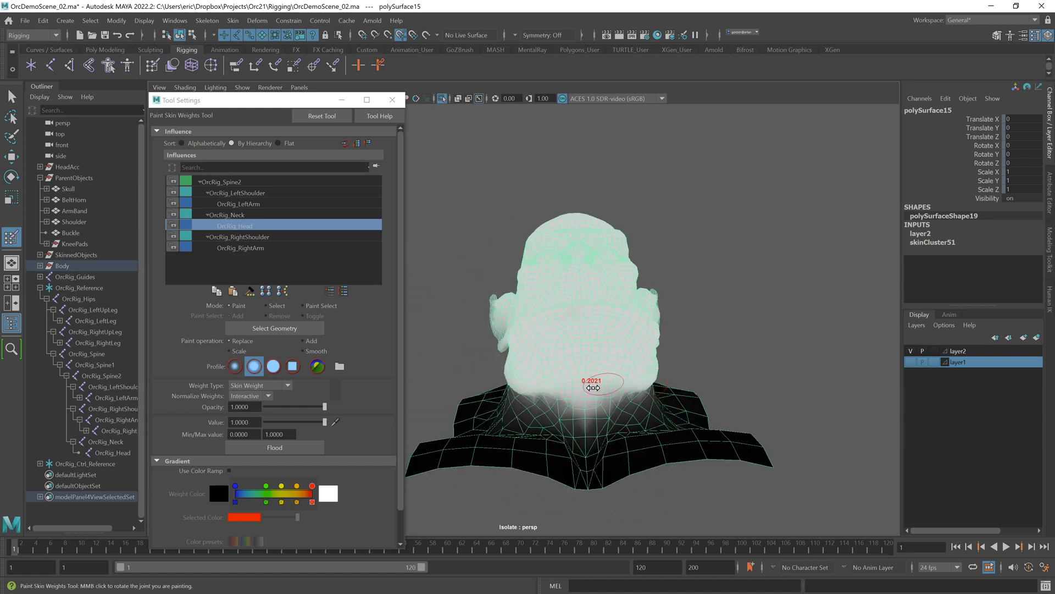
alt+drag(722, 342, 685, 304)
mouse_move(666, 403)
alt+mouse_down()
mouse_move(492, 363)
mouse_move(577, 358)
mouse_move(603, 408)
alt+mouse_up()
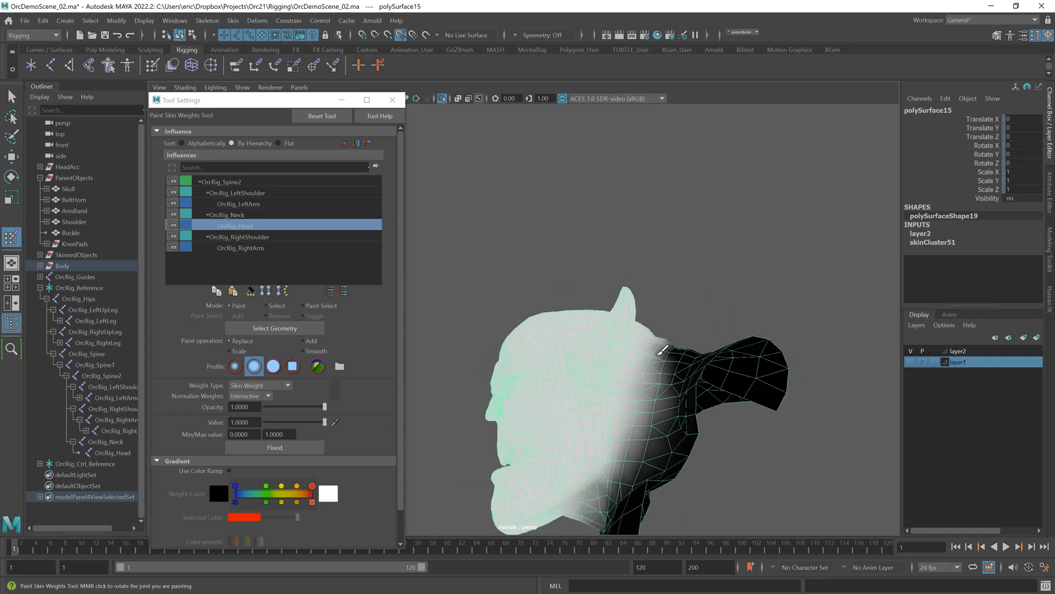
mouse_move(680, 352)
alt+mouse_down()
mouse_move(590, 361)
mouse_move(619, 391)
mouse_move(602, 330)
mouse_move(624, 372)
mouse_move(511, 344)
mouse_move(540, 351)
alt+mouse_up()
key(b)
middle_drag(541, 352, 554, 356)
alt+drag(541, 358, 577, 379)
key(b)
middle_drag(579, 383, 595, 384)
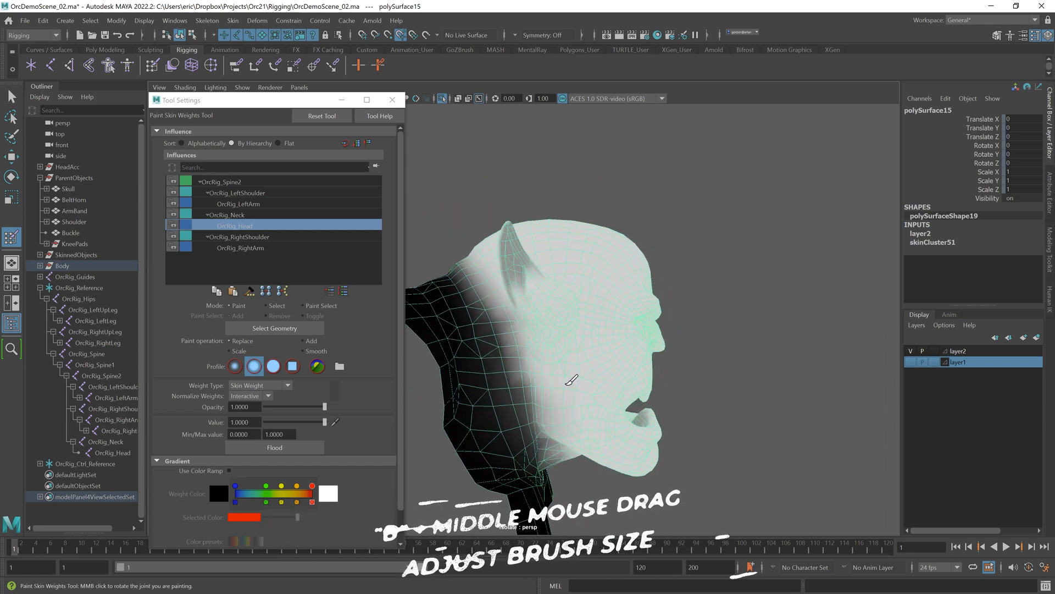
mouse_move(533, 252)
alt+mouse_down()
mouse_move(570, 322)
mouse_move(624, 342)
alt+mouse_up()
alt+right_drag(597, 347, 612, 349)
key(b)
middle_drag(575, 369, 570, 368)
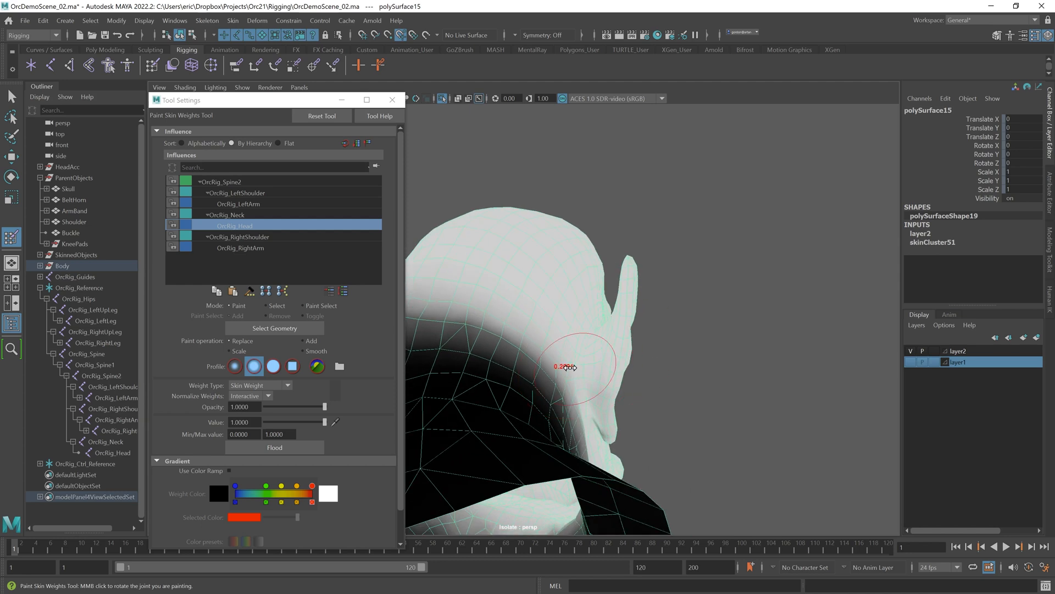
Step: Set the brush opacity to 0 and switch between the OrcRig_Neck and OrcRig_Head influences around the neck
alt+drag(605, 422, 497, 391)
alt+drag(670, 416, 324, 437)
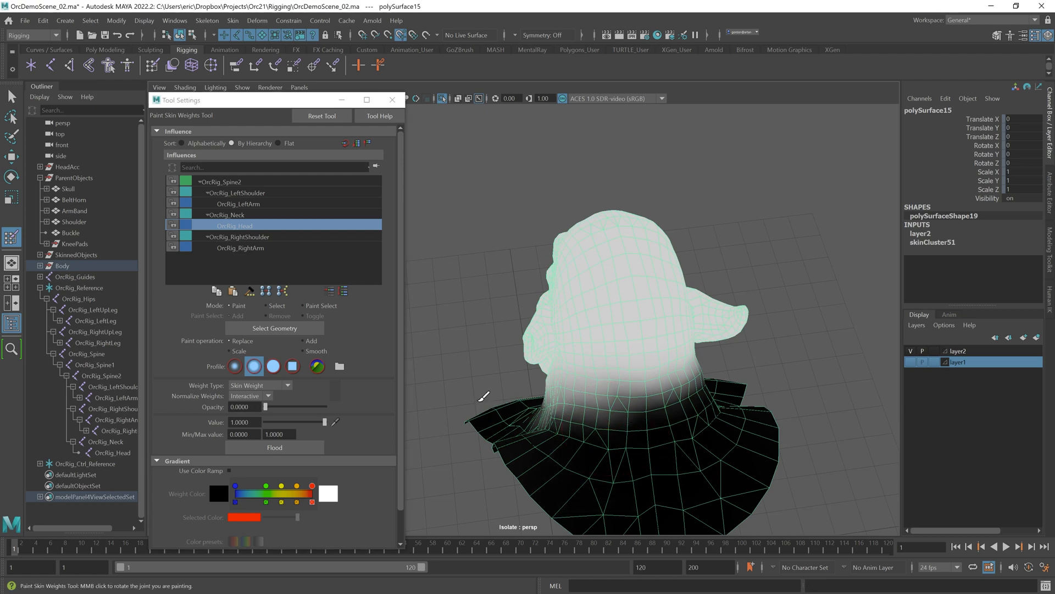
alt+middle_drag(519, 395, 515, 395)
click(253, 343)
alt+drag(466, 369, 530, 332)
click(236, 216)
alt+drag(686, 320, 710, 307)
click(237, 226)
click(249, 216)
click(249, 225)
alt+drag(519, 255, 608, 256)
Step: Leave the paint tool, end the isolated view and show the hidden mesh layer again
key(q)
key(ctrl+1)
click(911, 362)
click(604, 283)
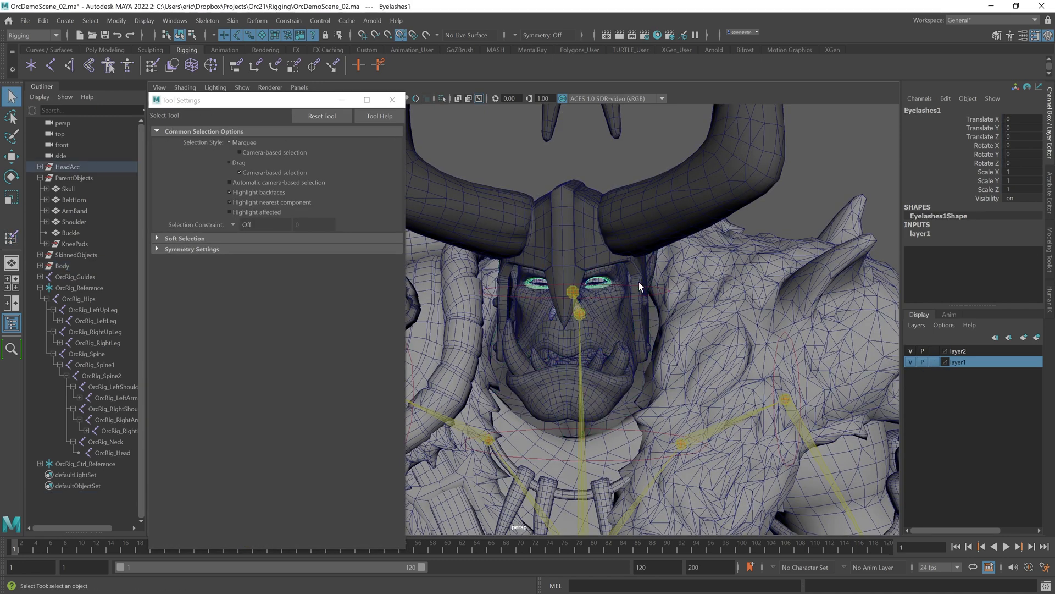
Step: Try rotating the head to test its deformation, undoing each rotation
click(638, 284)
click(643, 285)
key(e)
drag(585, 290, 554, 297)
key(ctrl+z)
alt+drag(615, 306, 555, 302)
drag(610, 288, 575, 288)
alt+drag(566, 290, 620, 301)
key(ctrl+z)
mouse_move(559, 267)
mouse_down()
mouse_move(556, 284)
mouse_move(553, 254)
mouse_up()
drag(563, 298, 634, 303)
key(ctrl+z)
key(ctrl+z)
key(ctrl+z)
key(ctrl+z)
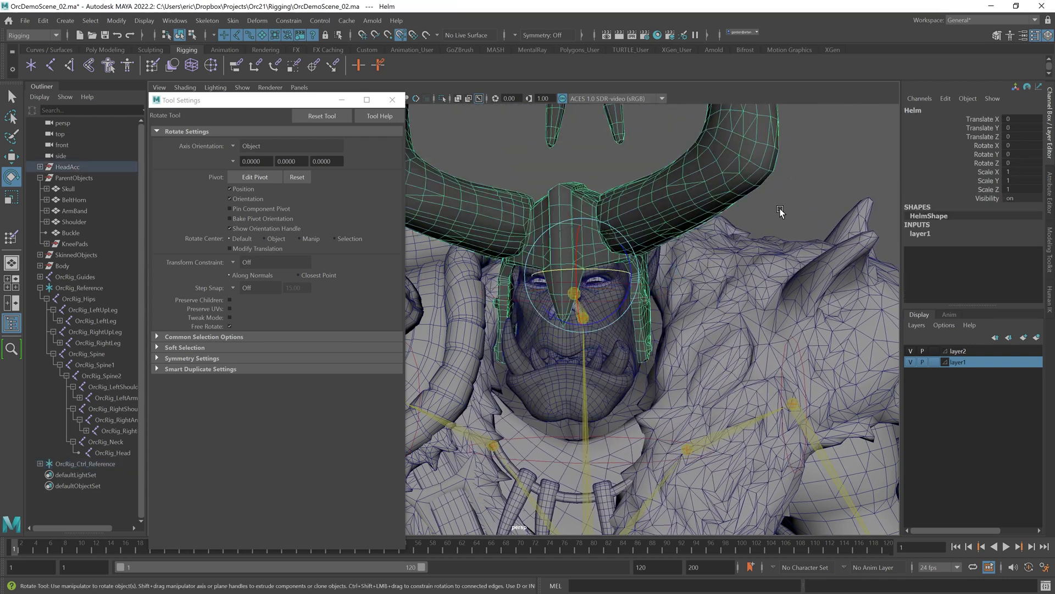
Step: Select the crotch flap mesh and open the Paint Skin Weights tool options for it
click(782, 212)
alt+right_drag(781, 214, 668, 300)
alt+middle_drag(704, 412, 698, 187)
alt+drag(676, 324, 641, 340)
click(641, 344)
click(234, 21)
click(338, 104)
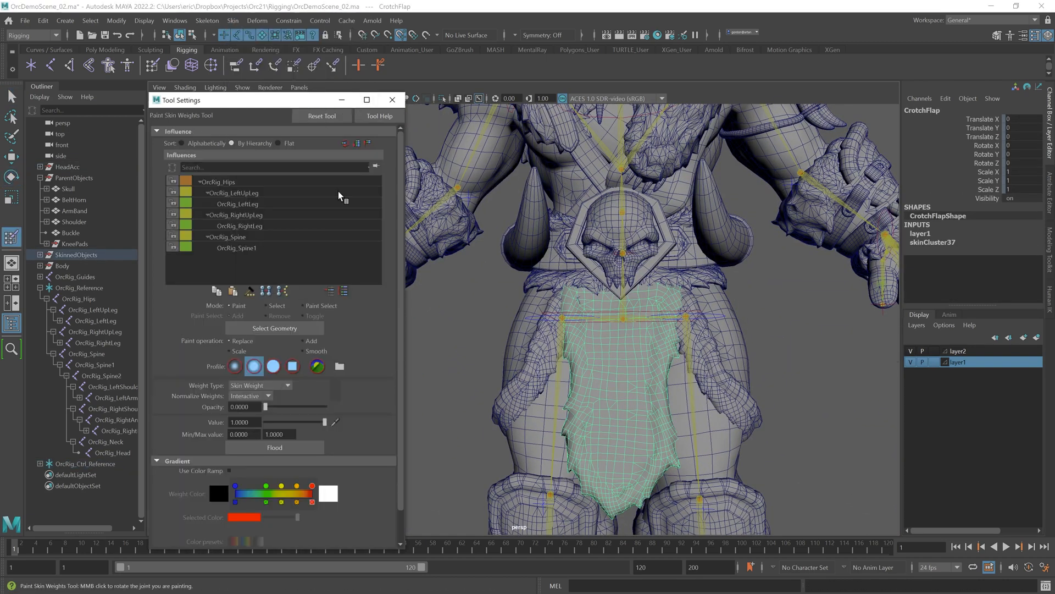
Step: Review the crotch flap's weights for the OrcRig_Spine and OrcRig_Spine1 influences
click(220, 237)
click(338, 267)
click(227, 237)
key(w)
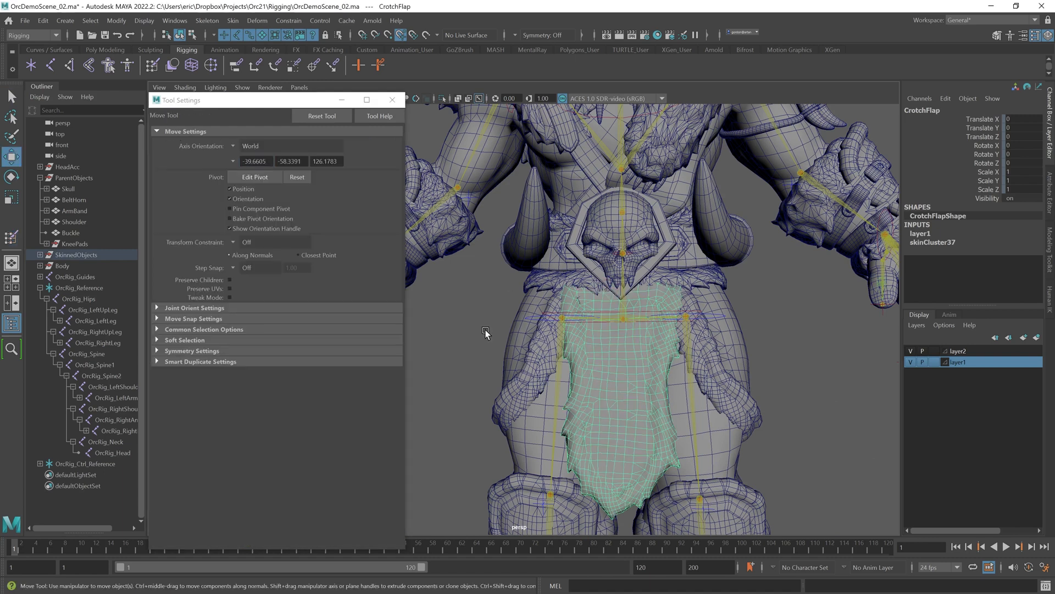
click(233, 20)
click(337, 111)
alt+right_drag(659, 324, 464, 339)
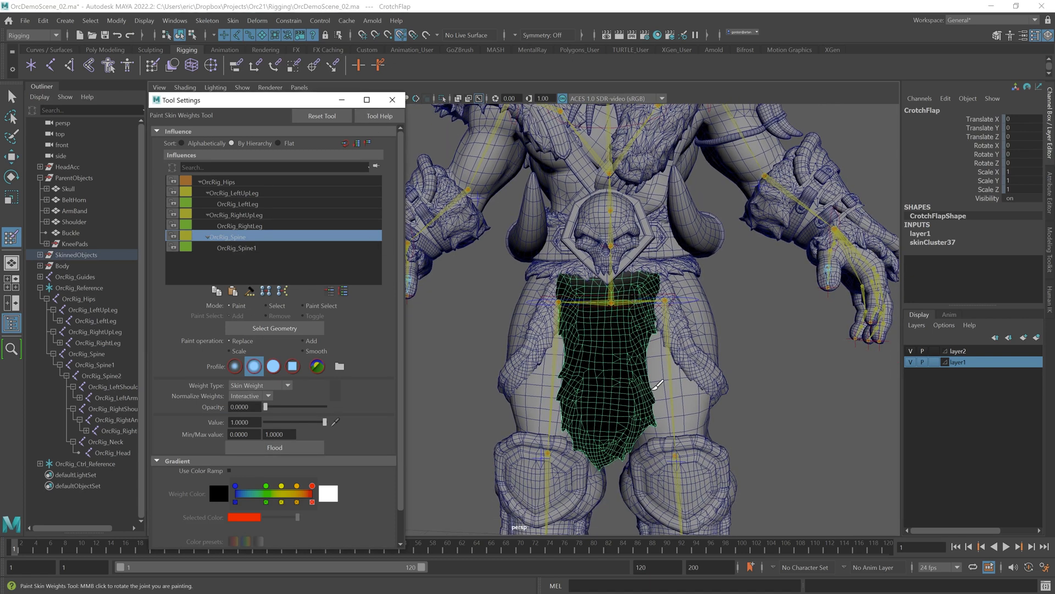
click(267, 329)
key(w)
click(271, 104)
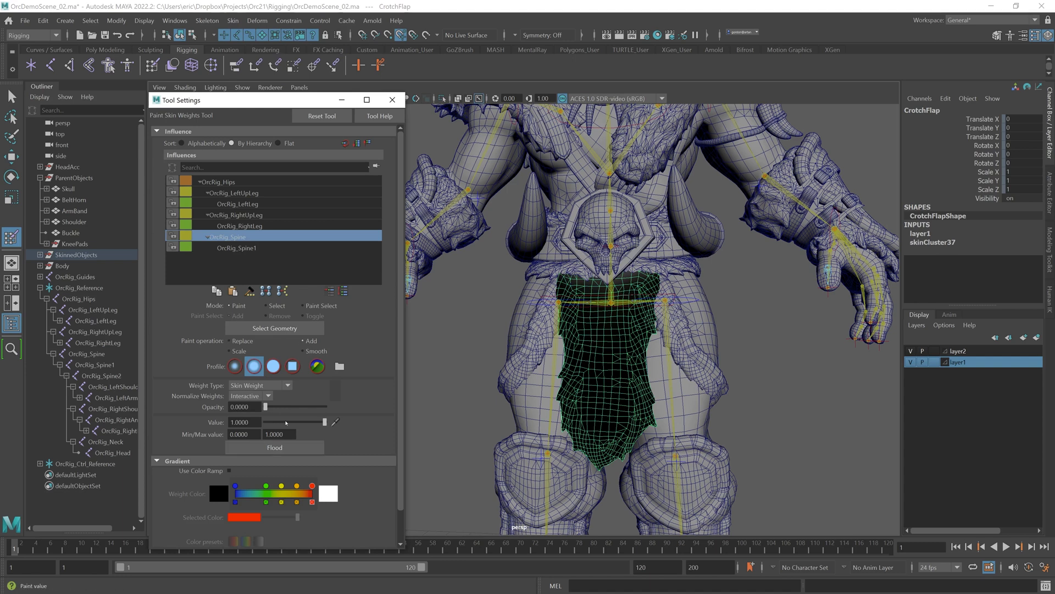
click(235, 249)
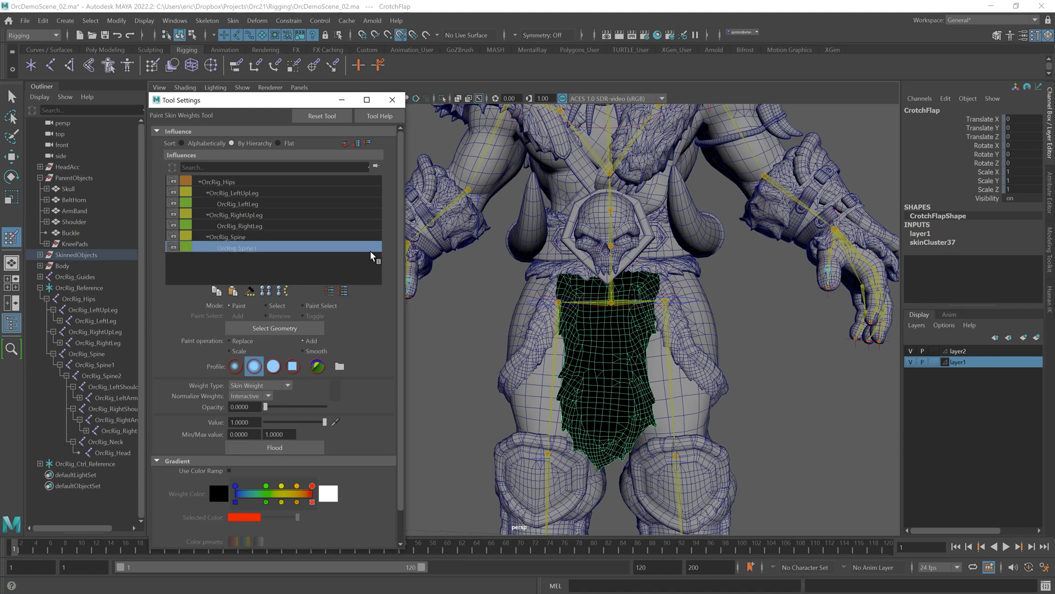
Step: Zoom out to view the whole body and reopen Paint Skin Weights on the crotch flap
key(q)
scroll(625, 335, down, 2)
click(702, 353)
click(575, 349)
alt+middle_drag(645, 374, 647, 341)
key(w)
click(393, 100)
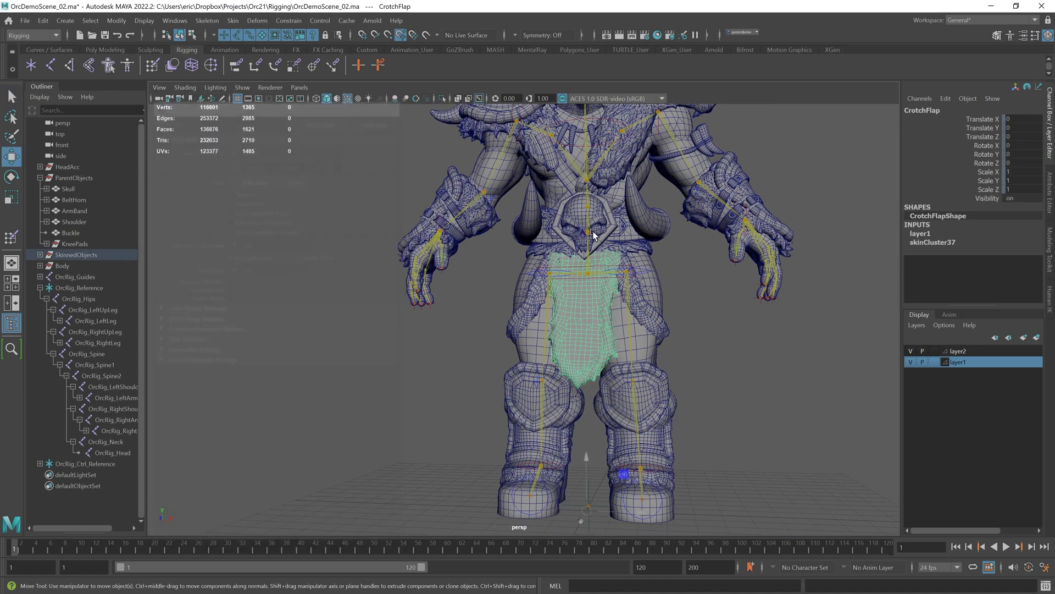
click(235, 22)
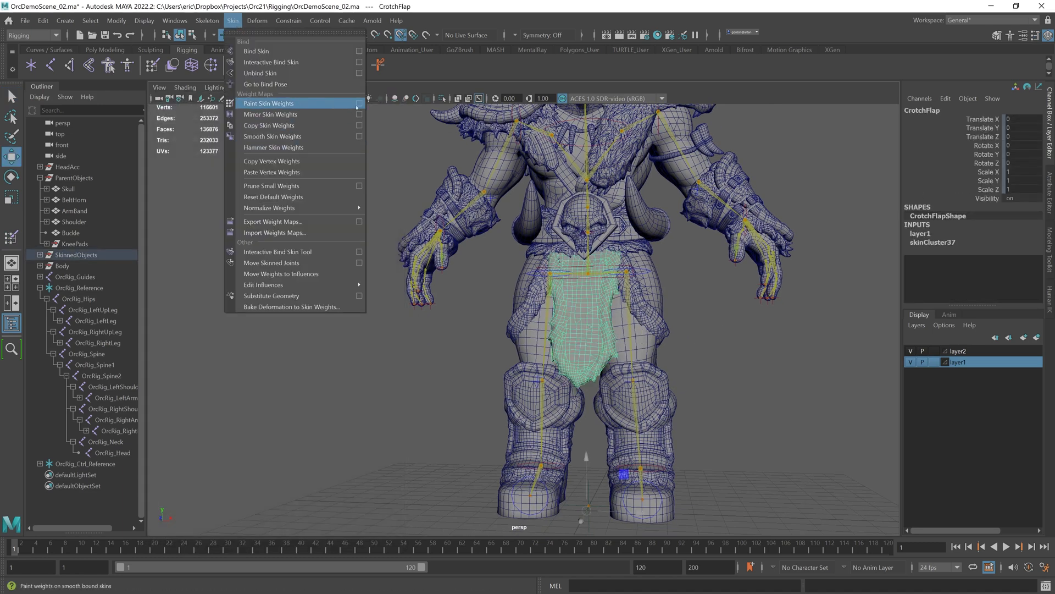
click(360, 103)
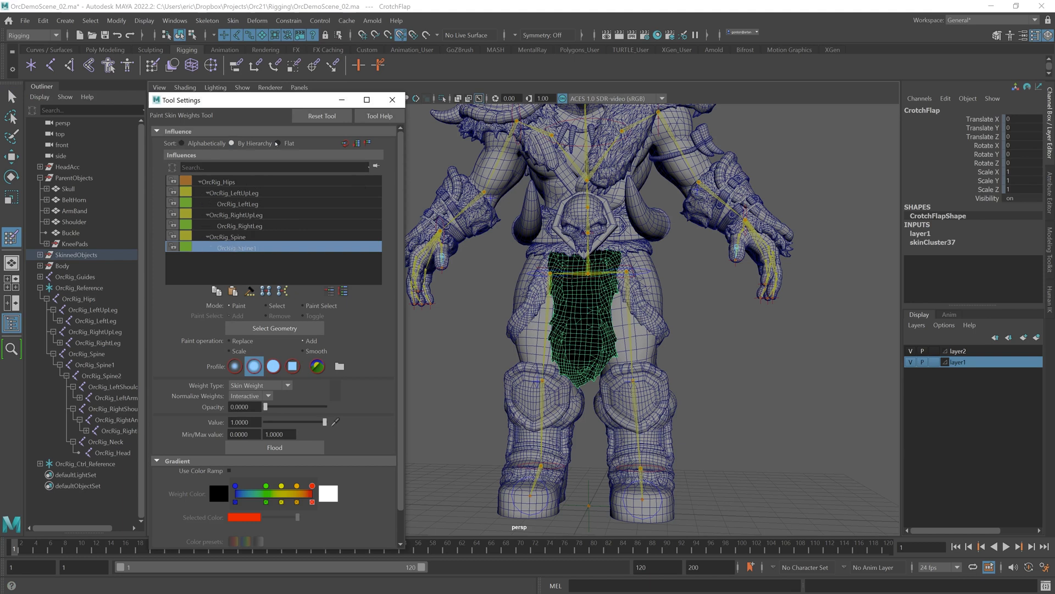
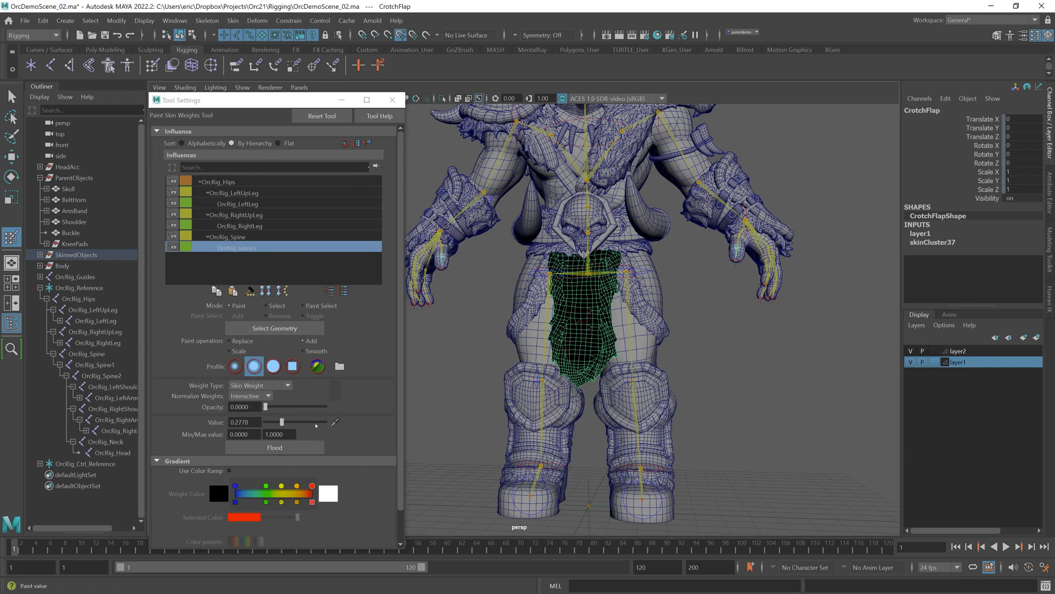
Step: Select the OrcRig_Spine influence, then try moving the hips effector and undo the move
click(228, 237)
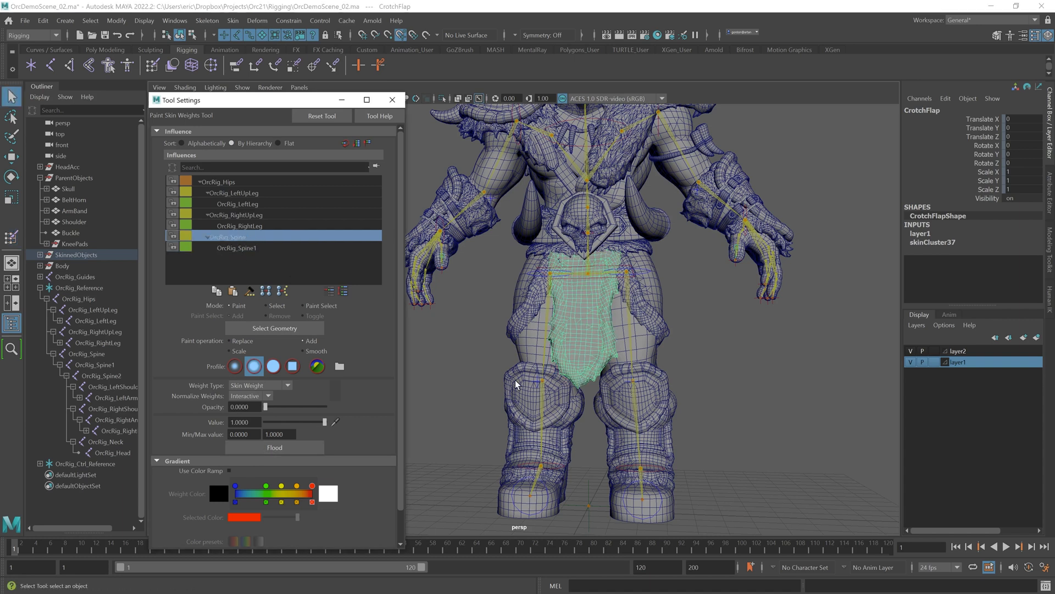
key(q)
click(77, 299)
click(708, 336)
alt+drag(708, 336, 684, 385)
click(567, 266)
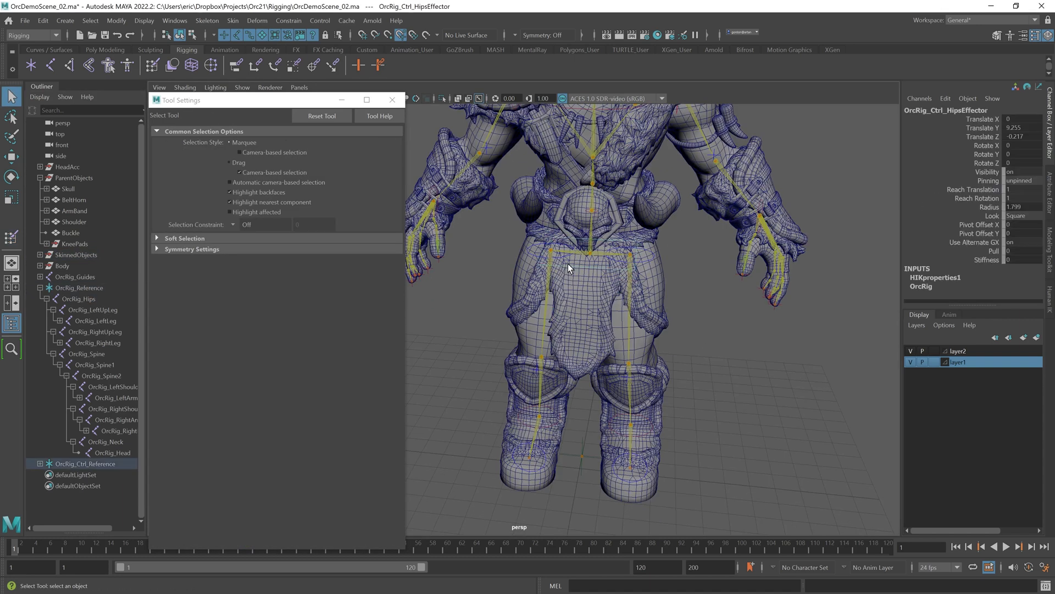
key(w)
drag(593, 203, 590, 255)
key(ctrl+z)
Step: Select the left ankle effector and move it to test the crotch flap's deformation
click(652, 430)
drag(631, 425, 720, 385)
alt+drag(709, 385, 648, 366)
key(ctrl+z)
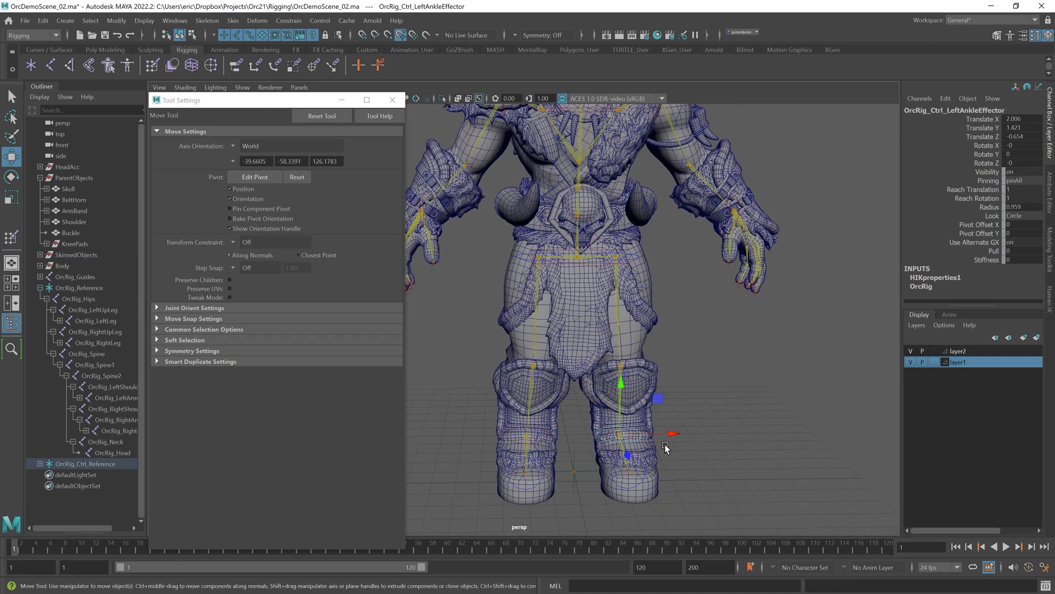
drag(673, 434, 715, 433)
Step: Reselect the crotch flap mesh and open its Paint Skin Weights settings
click(598, 330)
click(233, 21)
click(362, 105)
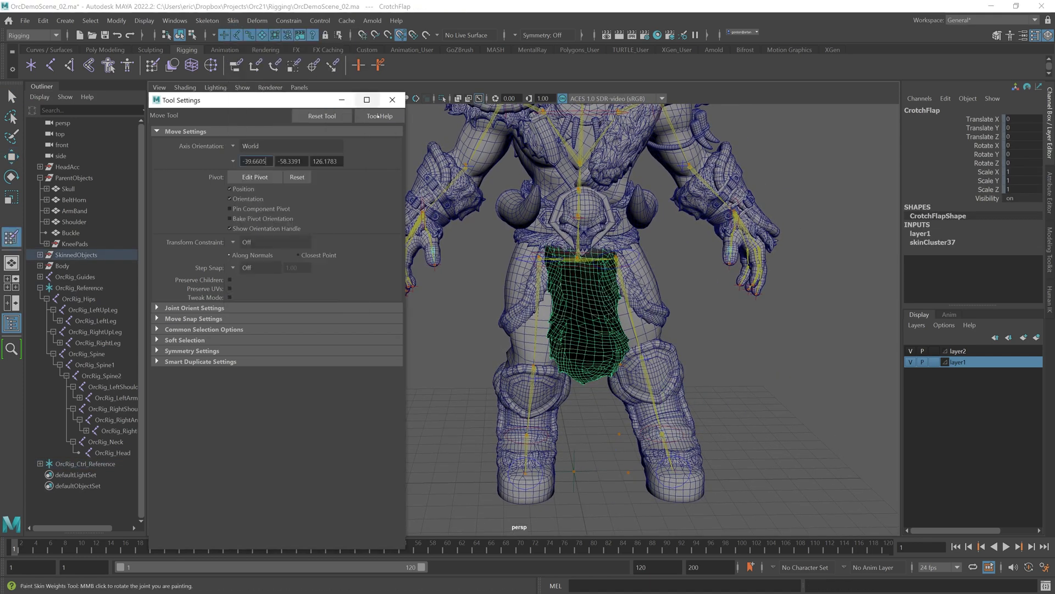
click(238, 237)
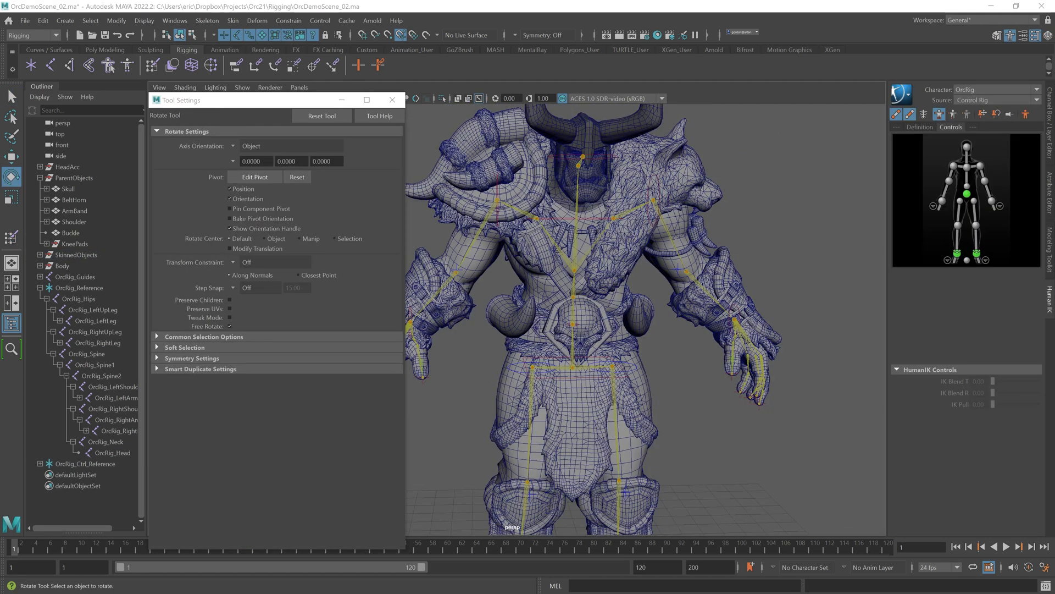
alt+drag(570, 311, 592, 358)
click(592, 379)
click(233, 21)
click(269, 103)
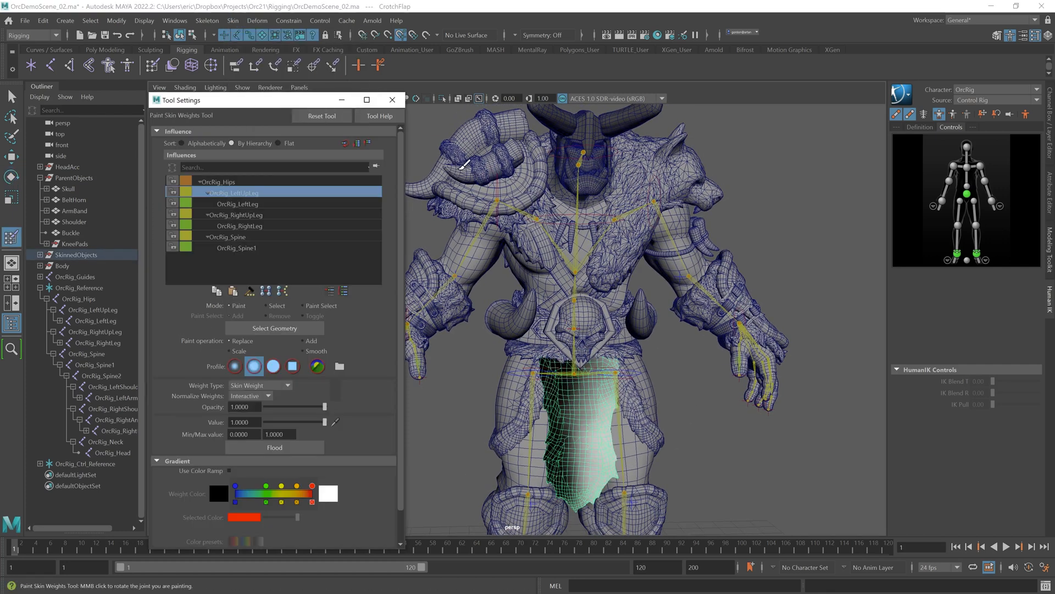
Step: Review each joint influence's weights on the crotch flap in turn
click(237, 183)
click(240, 193)
click(242, 203)
click(250, 214)
click(253, 225)
click(243, 236)
click(243, 247)
Step: Select the OrcRig_Hips influence and flood the crotch flap with a value of 1
click(223, 184)
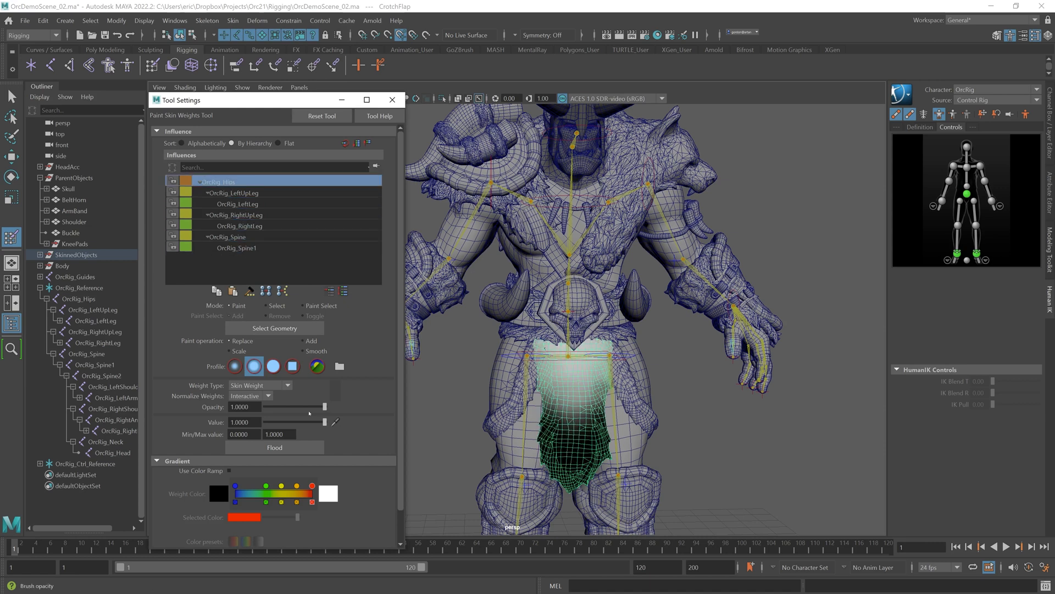
click(285, 444)
scroll(671, 362, down, 4)
alt+middle_drag(682, 511, 684, 455)
key(q)
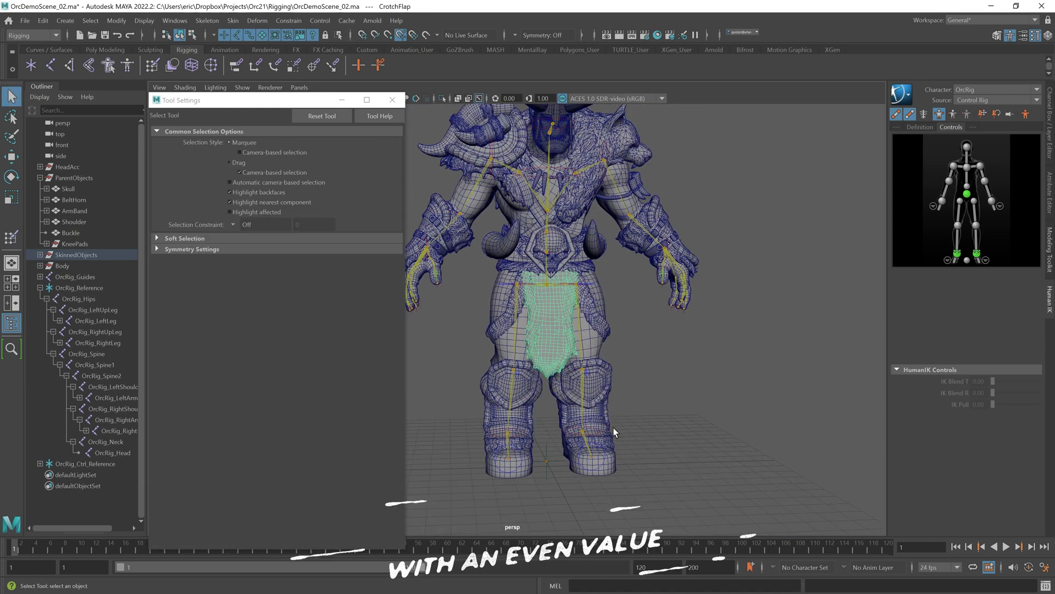
Step: Try moving a leg control to test the crotch flap, undoing the move
scroll(615, 432, up, 3)
click(608, 455)
key(w)
click(618, 456)
drag(622, 455, 697, 414)
key(ctrl+z)
Step: Select the chest fur mesh and open Paint Skin Weights for it
click(717, 354)
alt+middle_drag(700, 324, 660, 370)
alt+middle_drag(633, 291, 625, 346)
scroll(625, 347, up, 4)
click(724, 264)
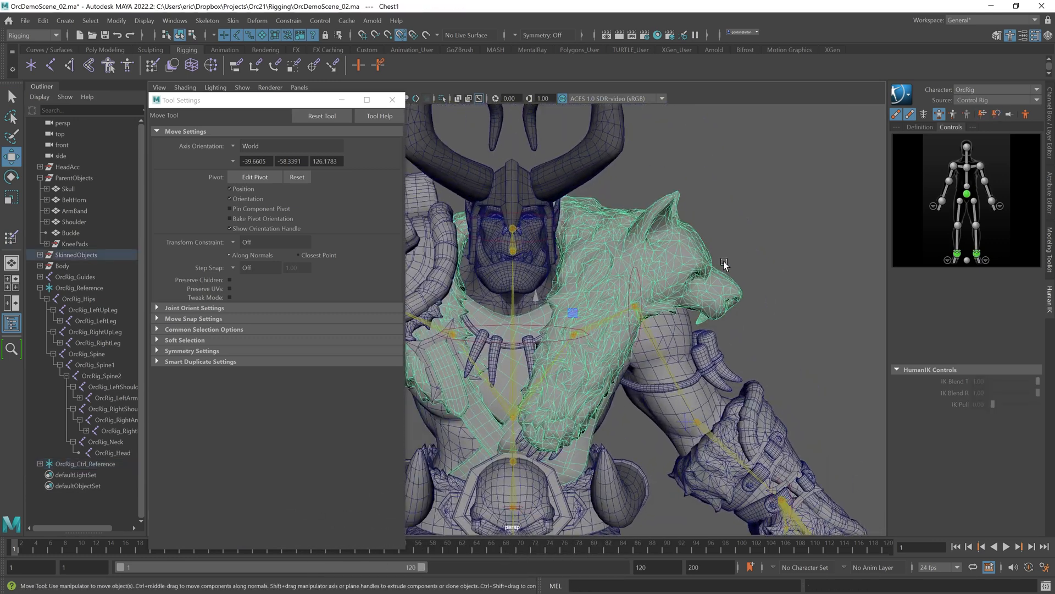
click(234, 21)
click(280, 104)
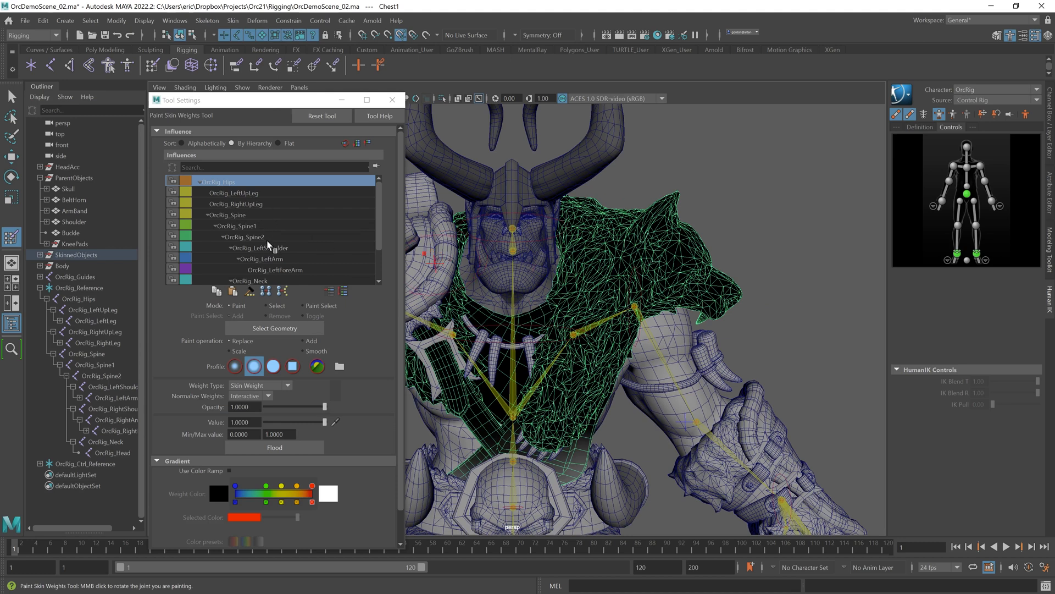
Step: Review the OrcRig_LeftShoulder and OrcRig_LeftArm influences on the chest fur
scroll(269, 245, down, 3)
click(271, 270)
scroll(281, 254, up, 2)
click(266, 239)
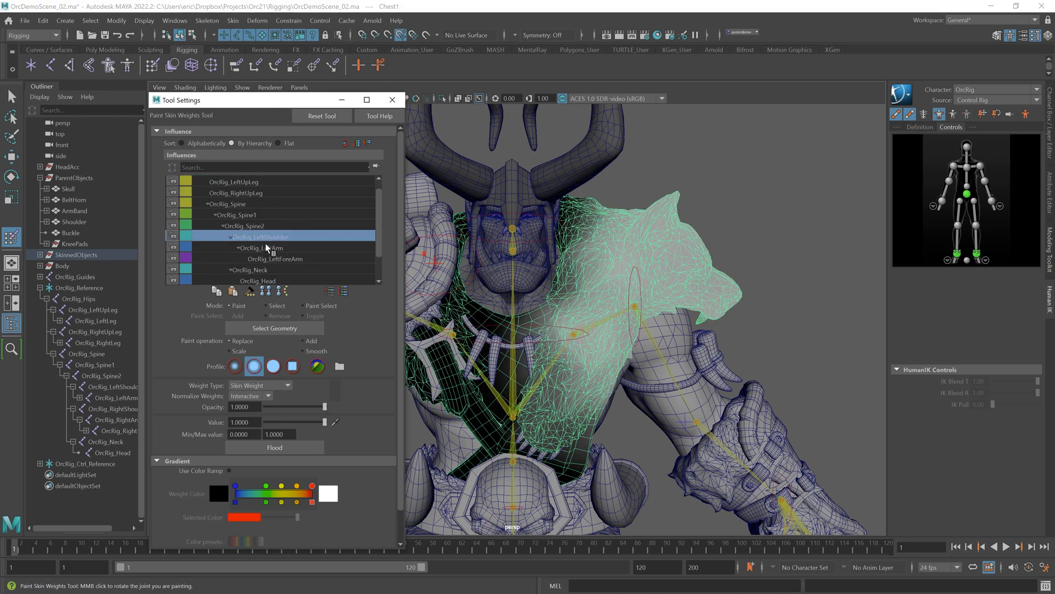
click(270, 249)
click(274, 237)
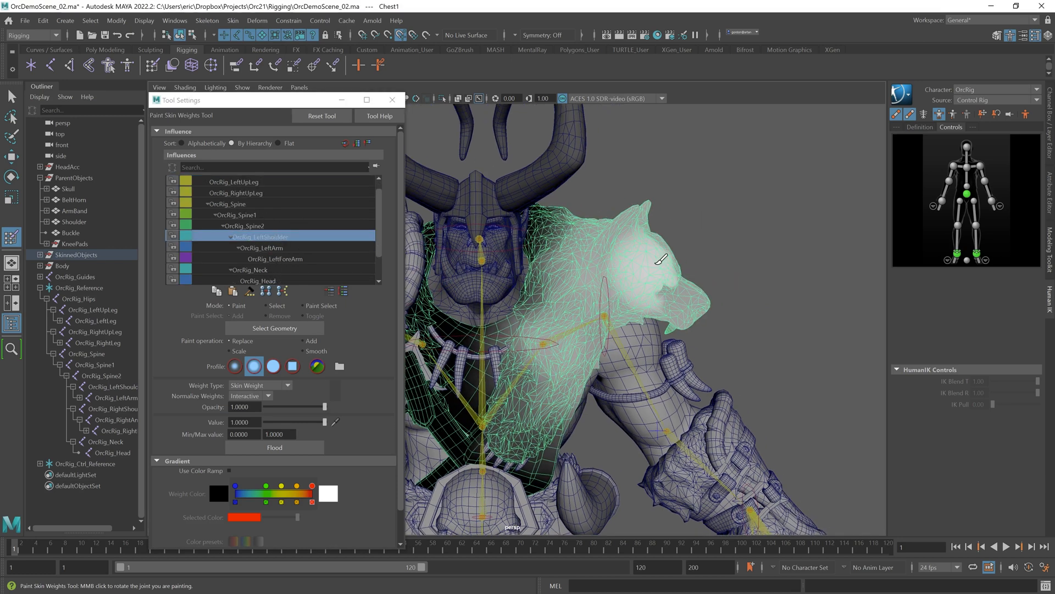
Step: Isolate the chest fur and rotate the shoulder to check its deformation, undoing the rotation
mouse_move(654, 264)
mouse_down()
mouse_move(630, 252)
mouse_move(650, 265)
mouse_move(648, 255)
mouse_move(660, 275)
mouse_up()
drag(693, 253, 732, 321)
mouse_move(731, 325)
alt+mouse_down()
mouse_move(730, 338)
mouse_move(673, 273)
mouse_move(576, 263)
alt+mouse_up()
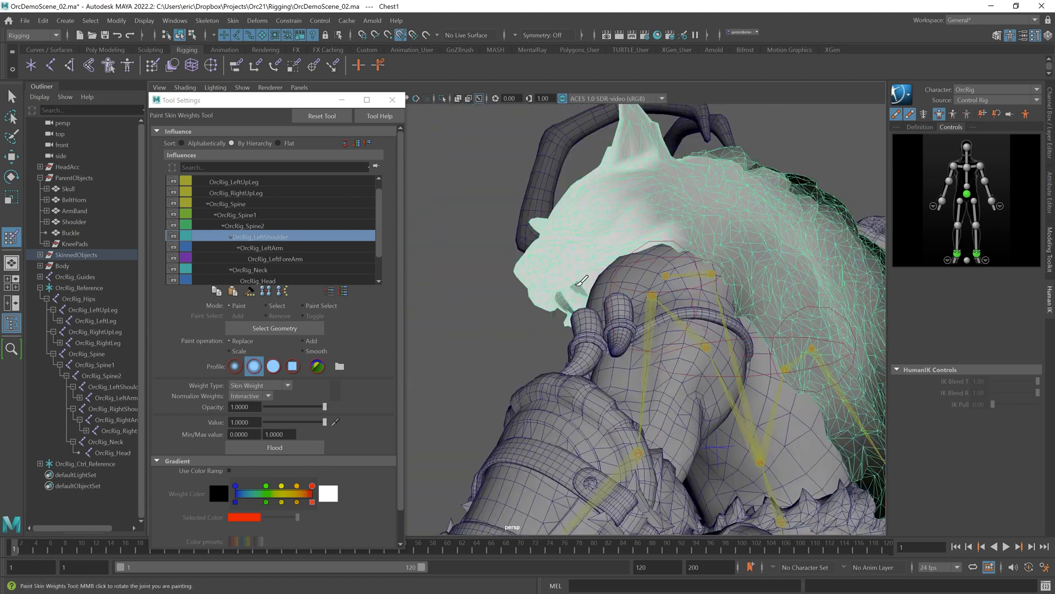
mouse_move(590, 313)
alt+mouse_down()
mouse_move(577, 352)
mouse_move(523, 252)
mouse_move(605, 275)
mouse_move(662, 358)
mouse_move(552, 262)
alt+mouse_up()
key(ctrl+1)
mouse_move(599, 180)
alt+mouse_down()
mouse_move(791, 328)
mouse_move(709, 327)
mouse_move(732, 334)
mouse_move(734, 382)
mouse_move(751, 281)
alt+mouse_up()
key(q)
key(ctrl+1)
click(671, 351)
key(e)
click(731, 342)
key(ctrl+z)
alt+right_drag(751, 281, 555, 307)
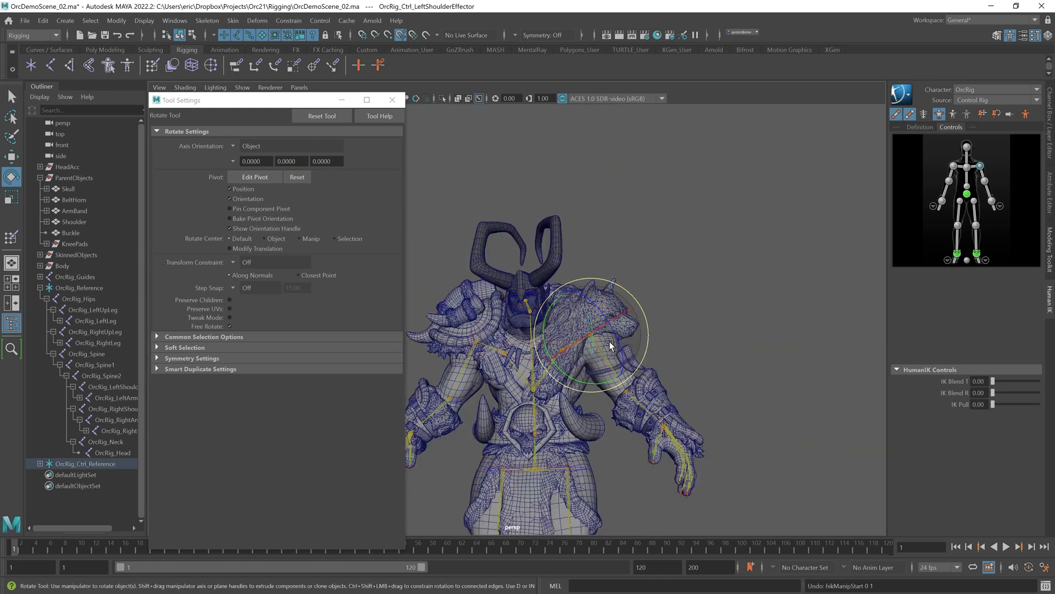
mouse_move(599, 332)
mouse_down()
mouse_move(537, 346)
mouse_move(619, 334)
mouse_up()
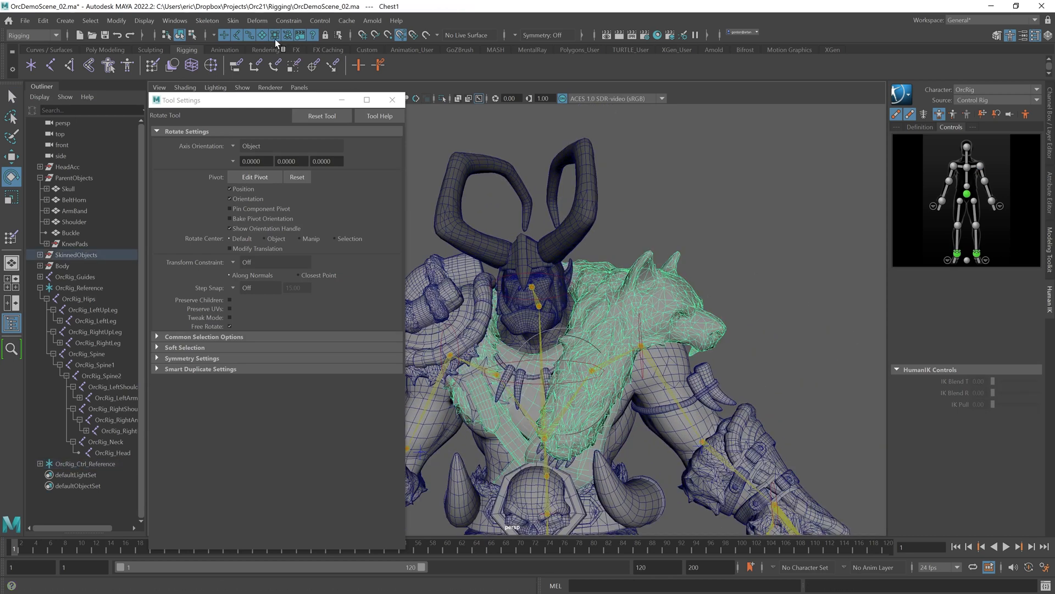
Step: Reopen Paint Skin Weights on the chest fur and pick the OrcRig_LeftArm influence
click(233, 20)
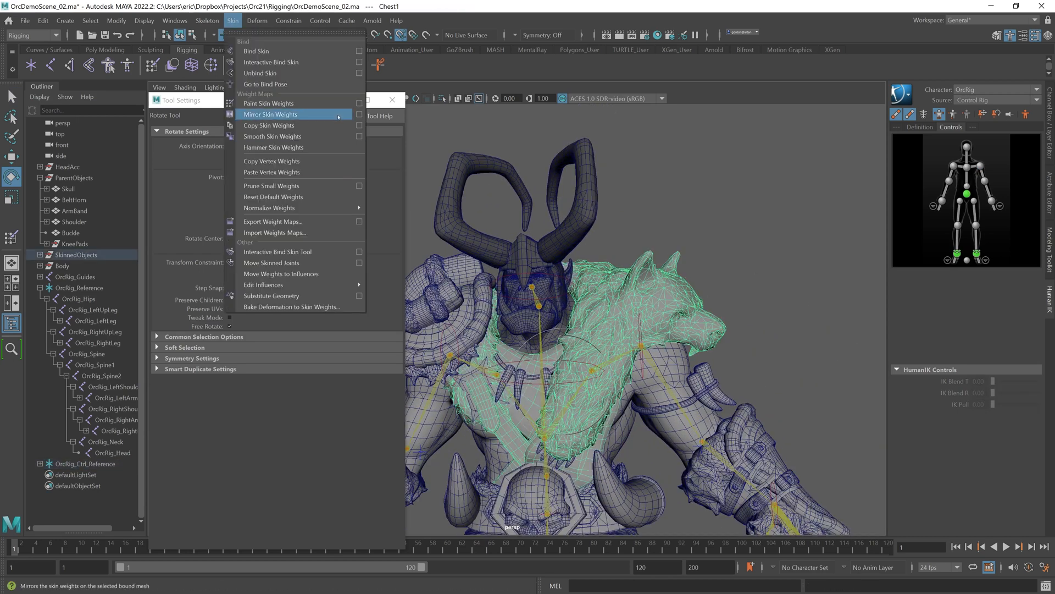
click(256, 110)
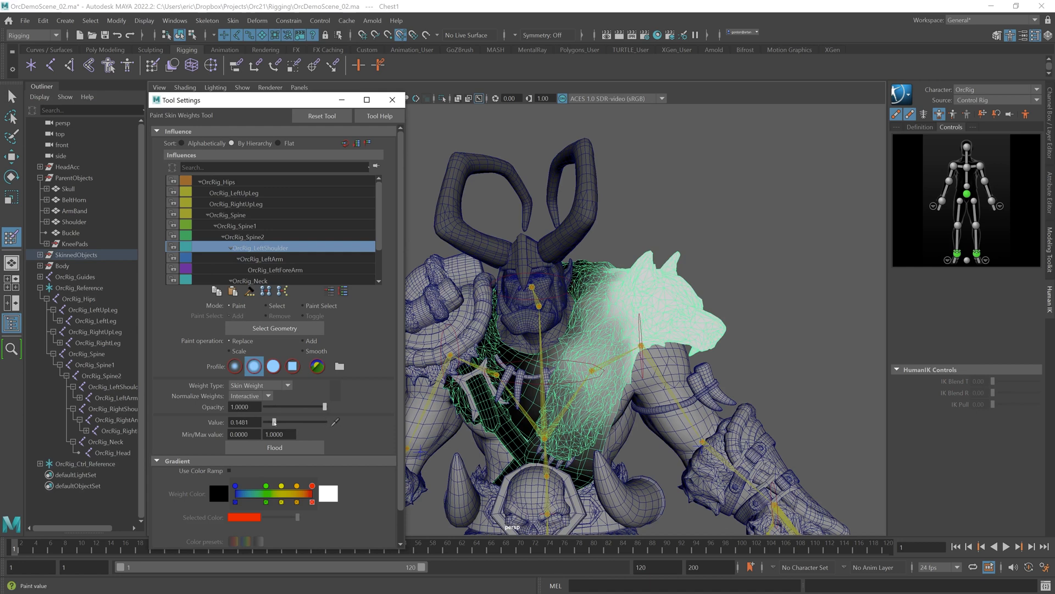
click(277, 259)
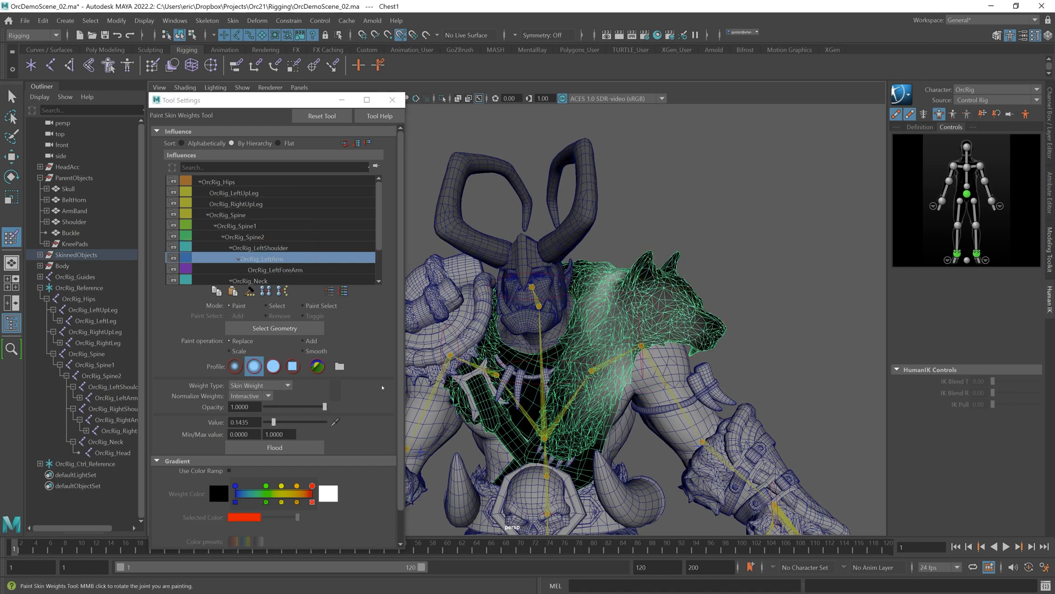
Step: Paint OrcRig_LeftArm weights onto the shoulder fur at a value of about 0.14
alt+drag(637, 358, 654, 357)
mouse_move(685, 277)
alt+mouse_down()
mouse_move(610, 264)
mouse_move(588, 237)
alt+mouse_up()
drag(654, 275, 639, 452)
alt+drag(560, 285, 571, 310)
drag(274, 423, 276, 423)
alt+drag(556, 302, 632, 321)
alt+drag(533, 351, 558, 371)
alt+drag(561, 292, 521, 306)
mouse_move(559, 334)
alt+mouse_down()
mouse_move(718, 321)
mouse_move(648, 346)
alt+mouse_up()
Step: Rotate the left shoulder effector to test the fur deformation, undoing the rotation
scroll(621, 327, down, 5)
key(q)
click(562, 339)
click(552, 331)
key(e)
mouse_move(603, 411)
mouse_down()
mouse_move(558, 414)
mouse_move(620, 406)
mouse_up()
mouse_move(610, 352)
mouse_down()
mouse_move(651, 343)
mouse_move(613, 355)
mouse_up()
alt+drag(613, 355, 647, 367)
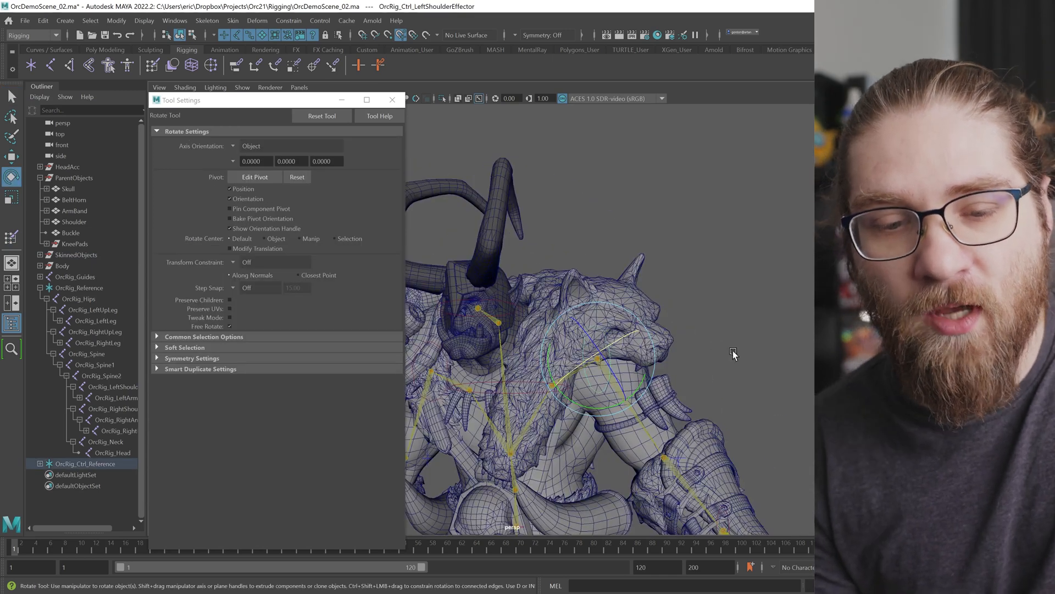
key(ctrl+z)
Step: Close the Tool Settings window to view the whole character
alt+right_drag(647, 367, 636, 311)
alt+middle_drag(636, 311, 549, 270)
alt+drag(549, 270, 711, 330)
alt+right_drag(711, 330, 676, 348)
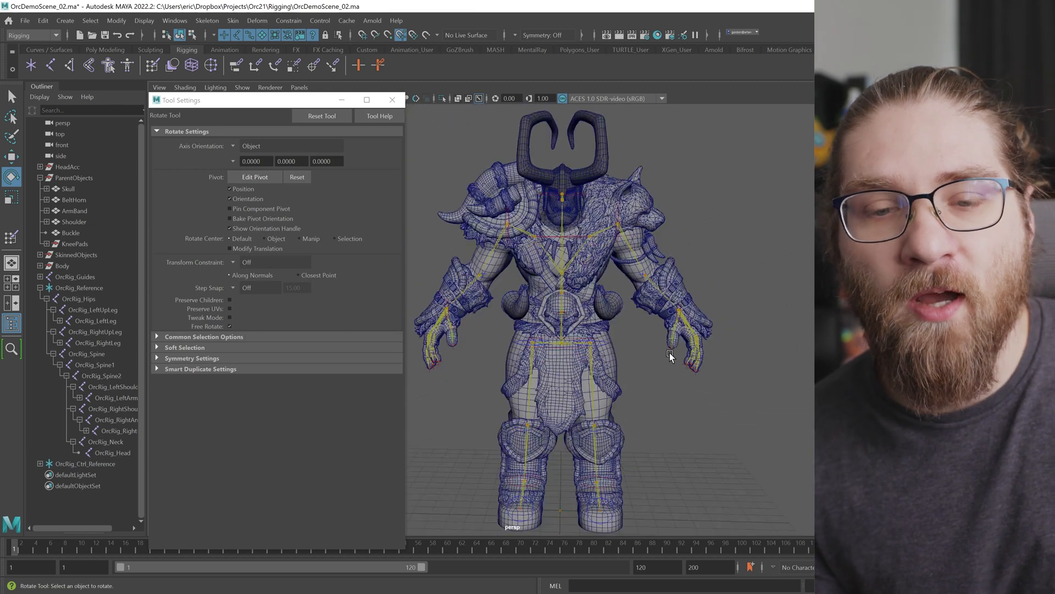
alt+drag(676, 345, 668, 357)
alt+right_drag(669, 358, 617, 342)
scroll(542, 368, up, 3)
scroll(621, 359, down, 2)
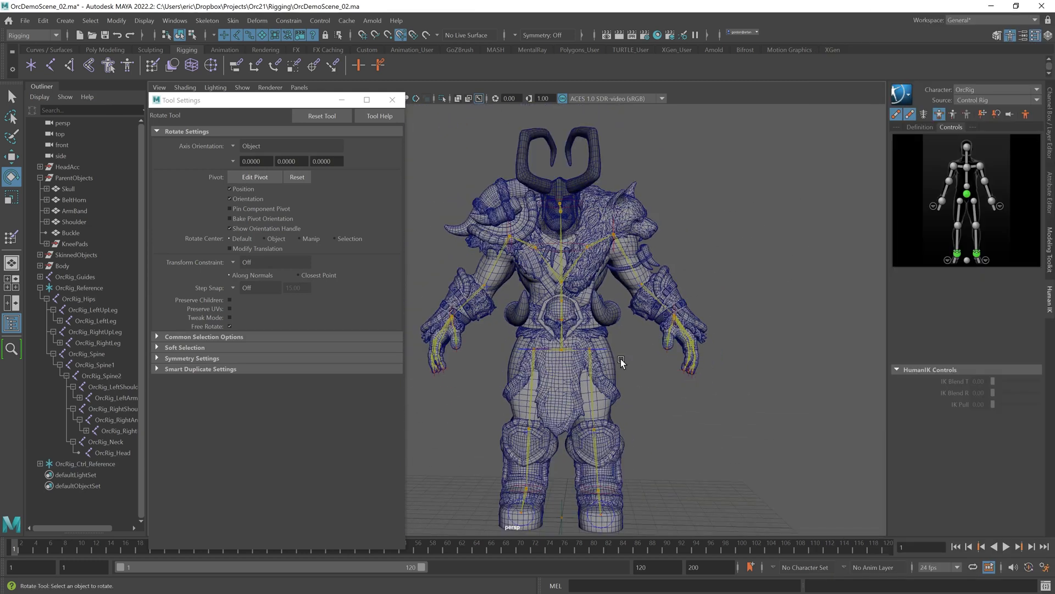
click(401, 99)
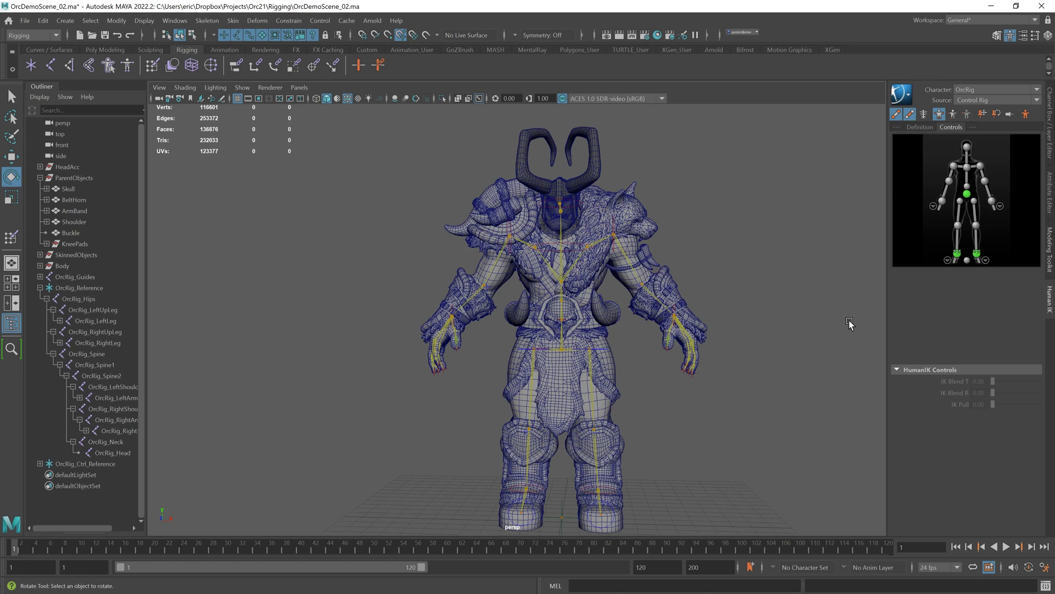
Step: Rotate the arm and hips controls to test deformation, undoing the last rotation
alt+middle_drag(601, 221, 567, 199)
key(e)
alt+drag(691, 362, 689, 371)
alt+middle_drag(688, 371, 691, 407)
click(520, 367)
alt+drag(581, 413, 568, 387)
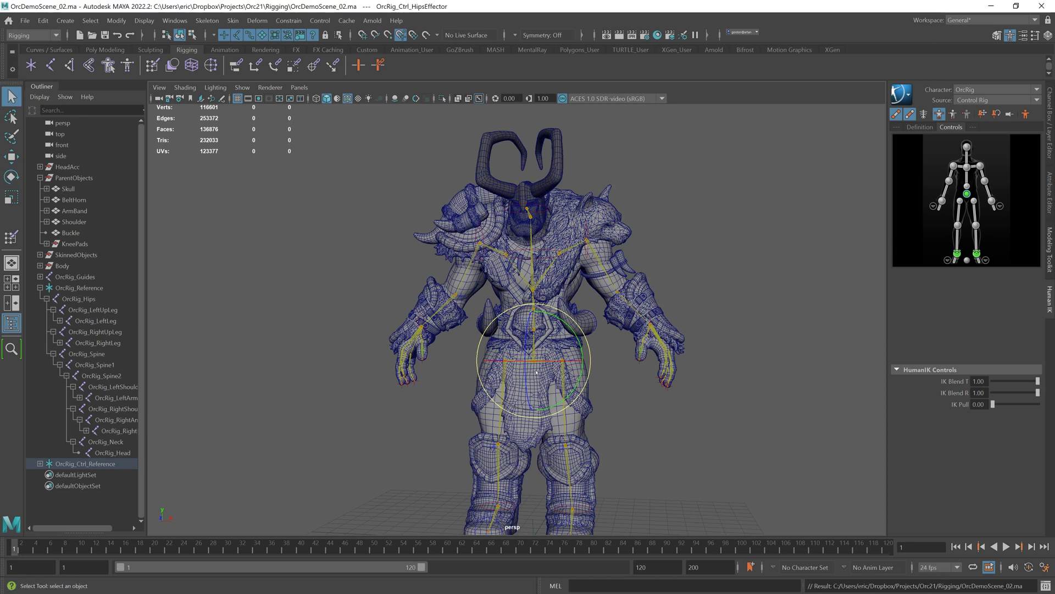
key(e)
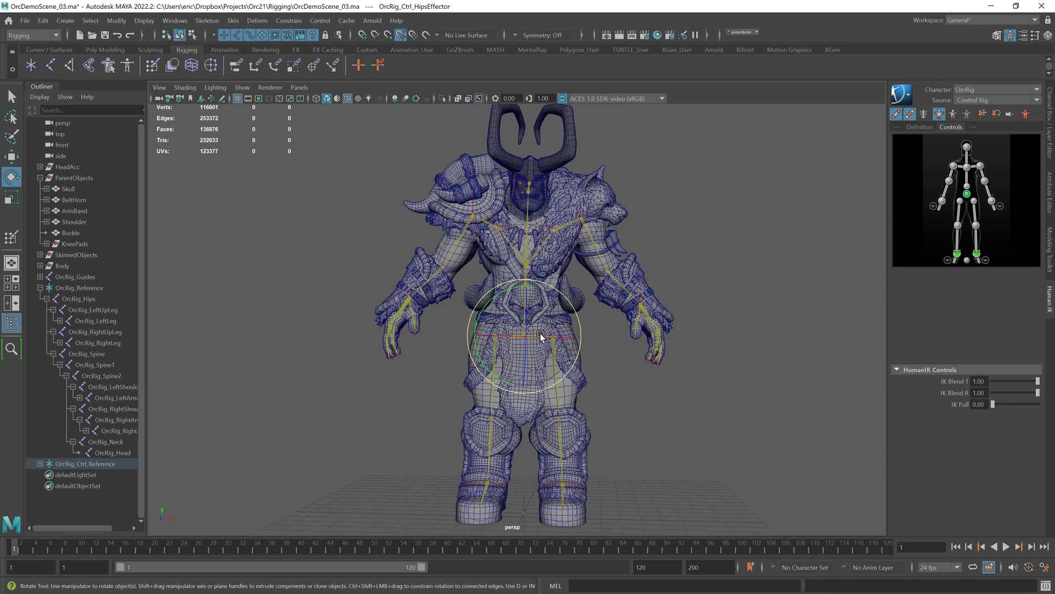
drag(541, 335, 549, 339)
key(ctrl+z)
Step: Rotate and move the hips effector to test the crotch flap deformation
alt+drag(577, 379, 584, 444)
click(563, 429)
key(w)
key(e)
drag(589, 400, 625, 434)
key(w)
alt+drag(596, 412, 595, 405)
click(518, 301)
click(490, 297)
drag(519, 247, 521, 261)
alt+drag(571, 285, 528, 287)
key(e)
drag(554, 327, 570, 327)
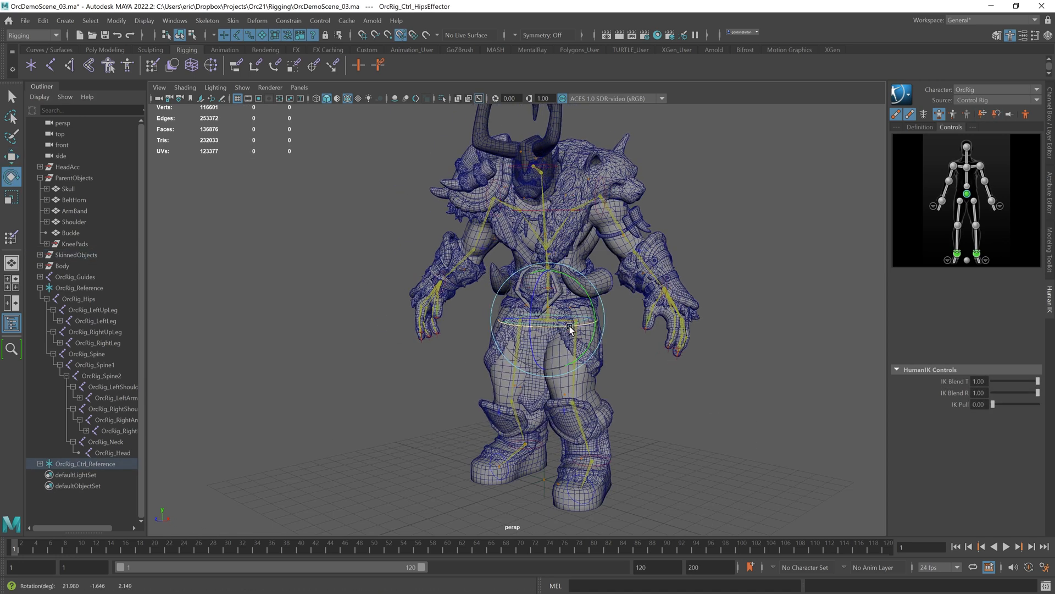
Step: Rotate the left ankle effector to test the legs, then deselect everything
click(599, 484)
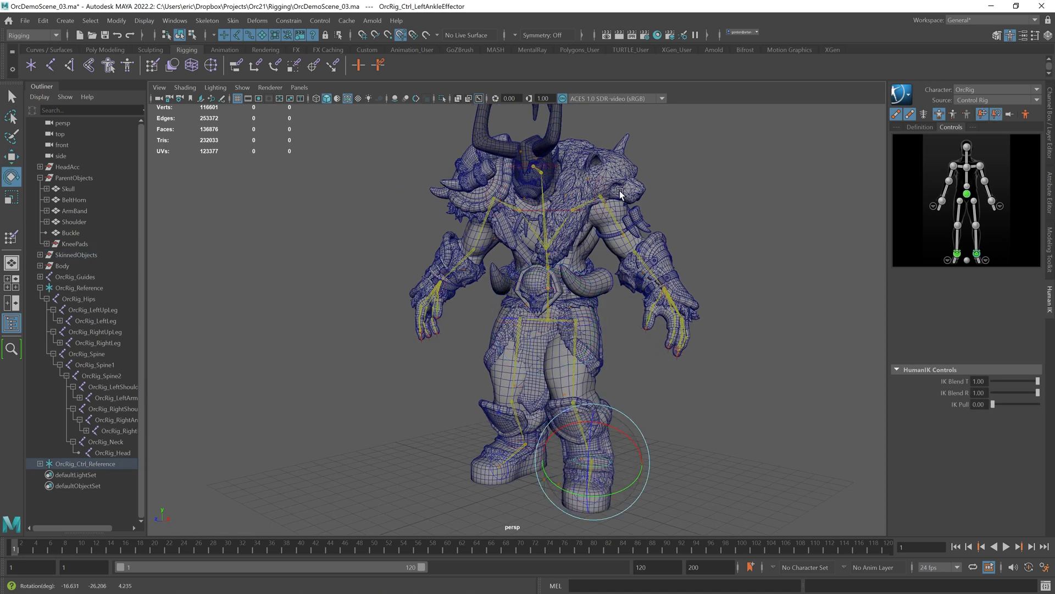
click(600, 176)
alt+middle_drag(600, 176, 610, 193)
click(779, 312)
key(ctrl+a)
key(ctrl+a)
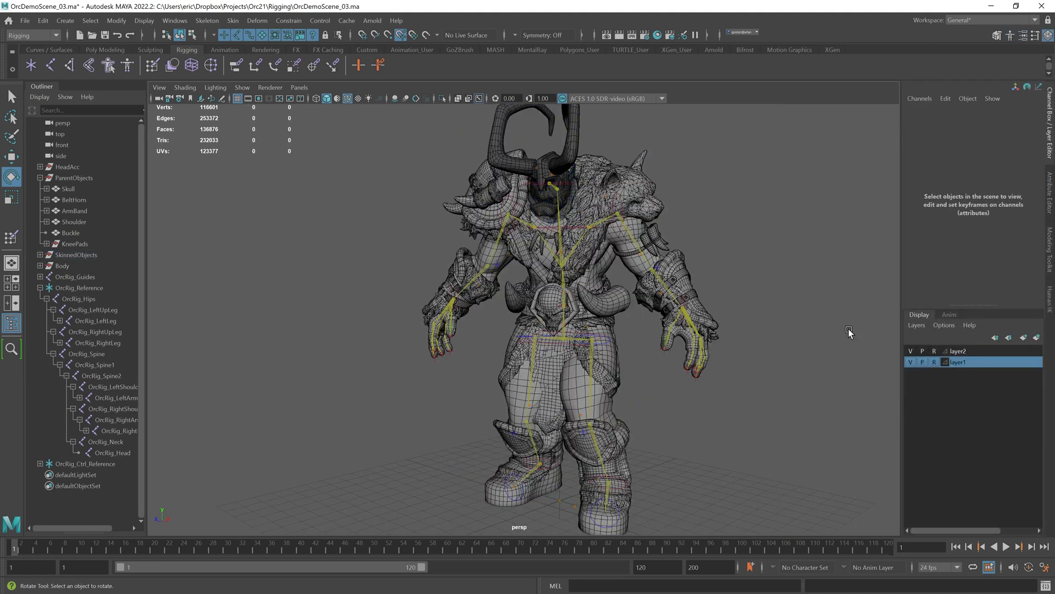
Step: Pose the left shoulder and arm effectors to test the shoulder fur deformation
alt+drag(849, 333, 803, 327)
click(660, 256)
drag(713, 285, 728, 425)
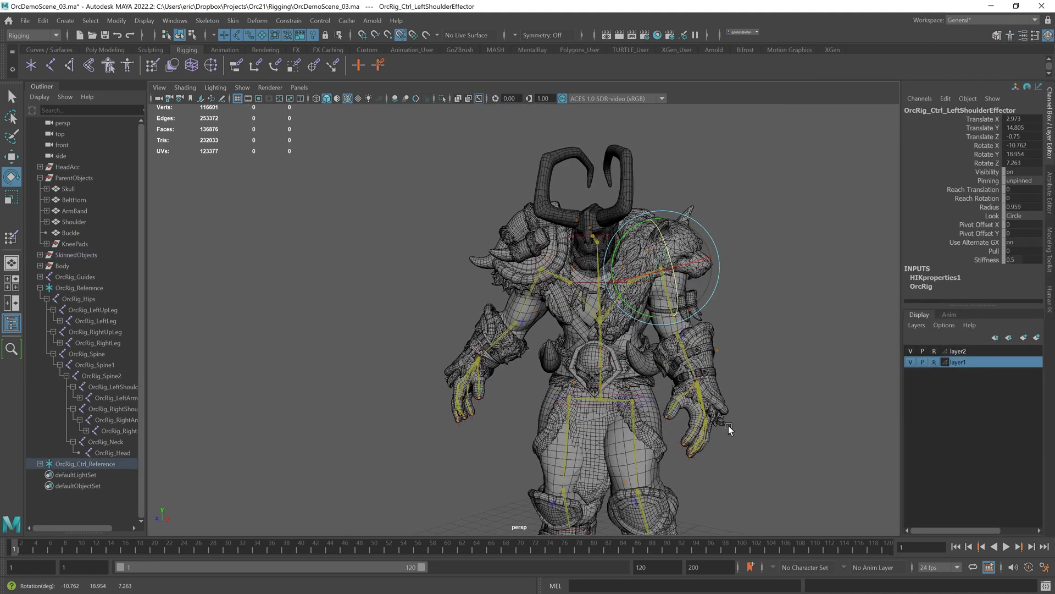
click(701, 376)
key(w)
drag(699, 335, 697, 323)
alt+drag(723, 327, 683, 346)
drag(631, 395, 617, 394)
alt+drag(614, 393, 656, 395)
mouse_move(740, 374)
mouse_down()
mouse_move(748, 375)
mouse_move(737, 399)
mouse_move(732, 375)
mouse_up()
key(e)
alt+drag(740, 379, 642, 405)
click(731, 380)
alt+drag(702, 382, 733, 442)
scroll(751, 369, up, 4)
alt+middle_drag(734, 442, 712, 418)
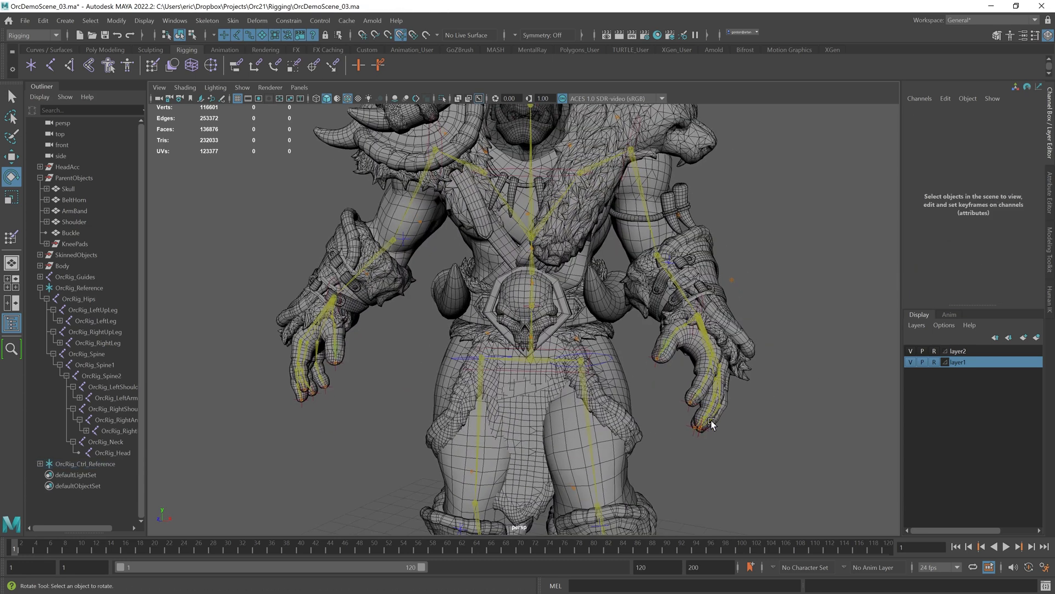
Step: Rotate the left arm and hand effectors to test the shoulder and arm deformation
click(687, 402)
drag(709, 447, 695, 426)
click(772, 414)
click(702, 430)
drag(712, 474, 648, 461)
click(769, 405)
click(701, 431)
click(770, 386)
click(697, 431)
click(684, 354)
click(657, 362)
drag(634, 359, 640, 371)
click(773, 386)
mouse_move(773, 386)
alt+mouse_down()
mouse_move(754, 390)
mouse_move(772, 386)
alt+mouse_up()
click(666, 350)
drag(642, 379, 652, 388)
click(798, 419)
alt+right_drag(798, 420, 657, 420)
alt+middle_drag(657, 420, 651, 388)
alt+drag(651, 387, 639, 388)
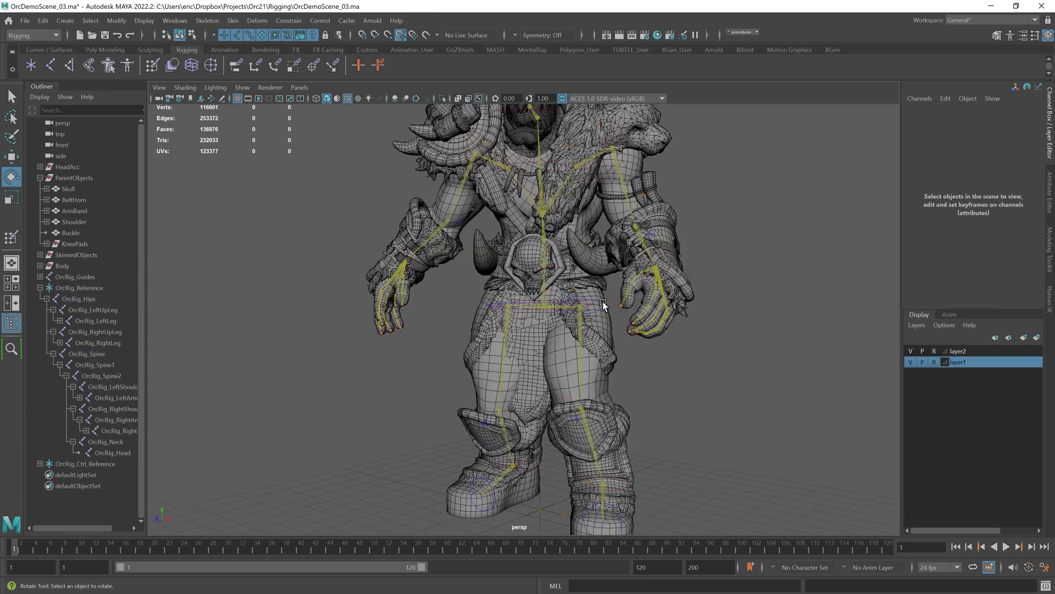
Step: Move the hips effector to test the crotch flap and leg deformation
click(588, 299)
drag(598, 296, 612, 286)
click(491, 304)
drag(503, 302, 516, 297)
alt+drag(602, 373, 643, 381)
click(607, 393)
click(597, 388)
key(w)
drag(533, 383, 573, 347)
click(559, 414)
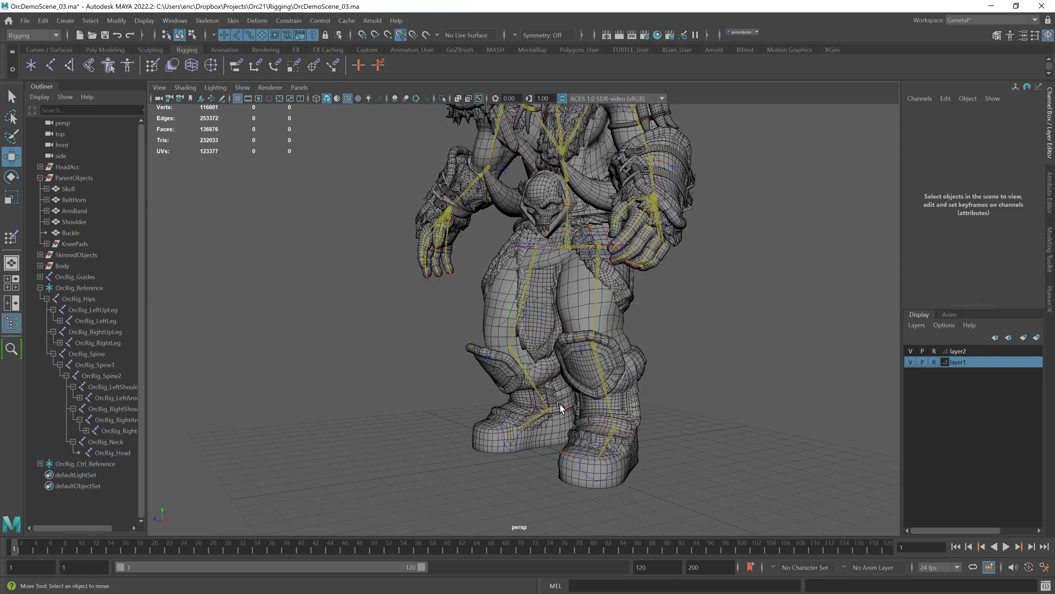
Step: Rotate and move the right ankle effector to test the leg deformation
click(560, 404)
key(e)
click(494, 407)
click(480, 414)
click(563, 401)
click(560, 404)
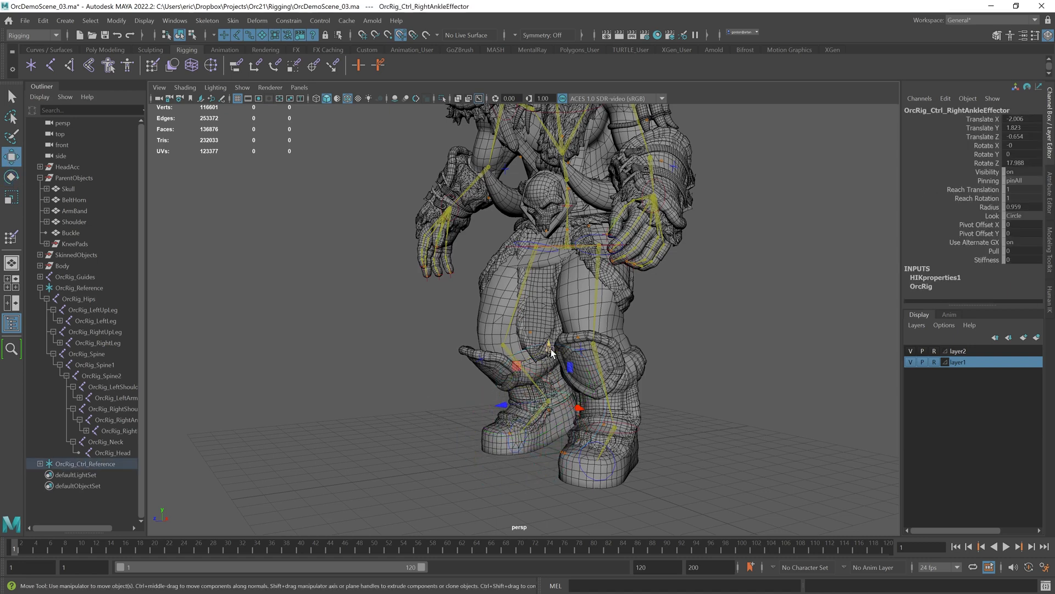
drag(556, 425, 556, 397)
alt+drag(557, 397, 522, 410)
Step: Move the hips effector downward to test the crotch flap deformation
key(w)
alt+middle_drag(477, 241, 479, 266)
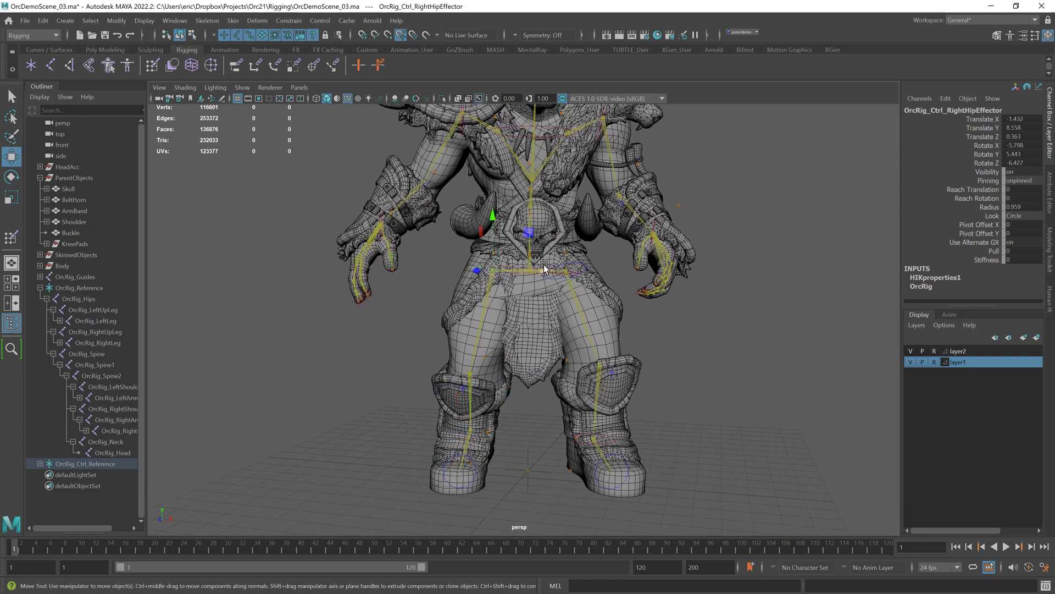
alt+drag(546, 273, 597, 261)
click(531, 268)
click(537, 270)
drag(544, 207, 545, 216)
alt+drag(597, 242, 567, 228)
alt+right_drag(581, 232, 572, 238)
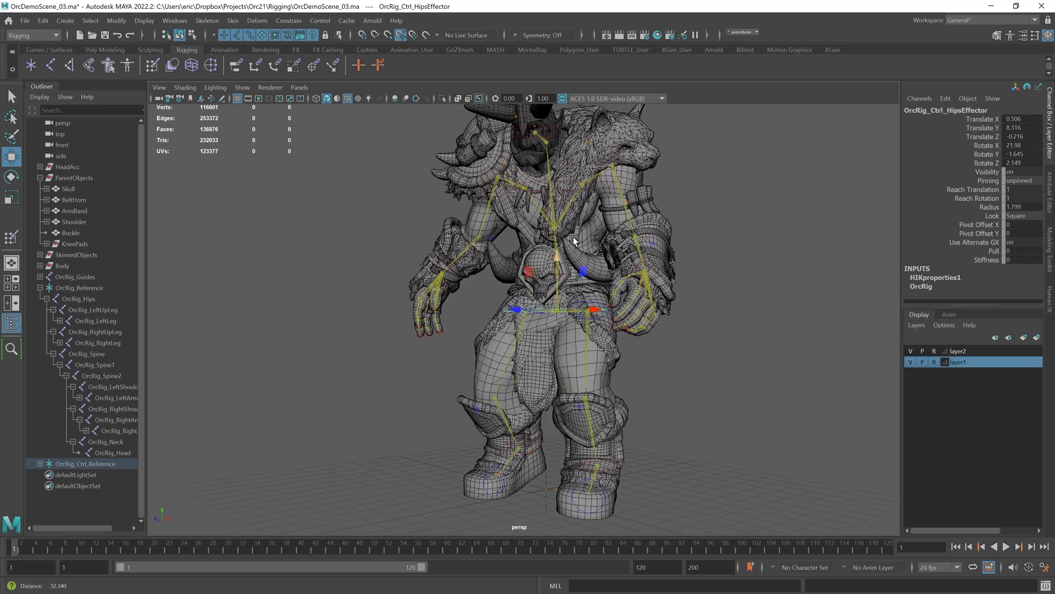
alt+middle_drag(572, 238, 572, 266)
Step: Rotate the hips effector to test the crotch flap, then deselect everything
key(e)
drag(567, 338, 573, 332)
alt+middle_drag(555, 187, 554, 242)
drag(546, 219, 574, 219)
alt+drag(599, 220, 626, 215)
drag(577, 189, 578, 197)
click(416, 235)
alt+drag(416, 235, 427, 234)
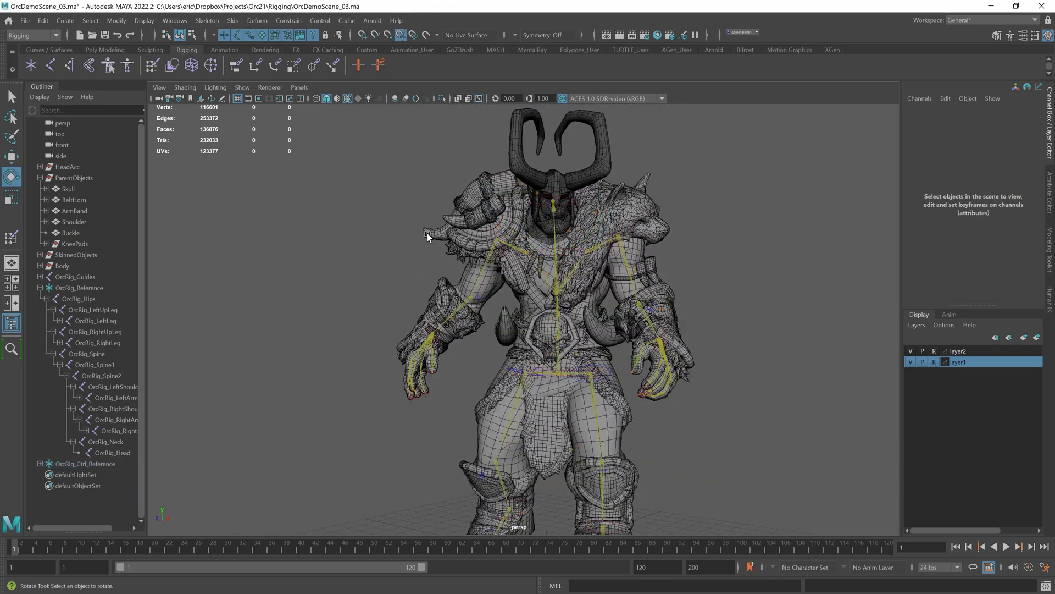
Step: Move and rotate the right arm effectors to test the shoulder deformation, undoing one rotation
click(491, 231)
mouse_move(521, 289)
mouse_down()
mouse_move(539, 271)
mouse_move(560, 272)
mouse_move(534, 289)
mouse_up()
mouse_move(462, 260)
mouse_down()
mouse_move(464, 248)
mouse_move(479, 269)
mouse_up()
key(ctrl+z)
click(401, 261)
click(436, 346)
key(w)
drag(435, 307, 508, 313)
drag(517, 329, 541, 336)
alt+drag(541, 335, 434, 319)
drag(416, 330, 503, 340)
key(e)
drag(456, 302, 505, 334)
Step: Open a scene from the recent files list
click(750, 287)
alt+right_drag(751, 287, 687, 307)
alt+drag(687, 308, 635, 319)
alt+middle_drag(636, 319, 574, 334)
click(21, 22)
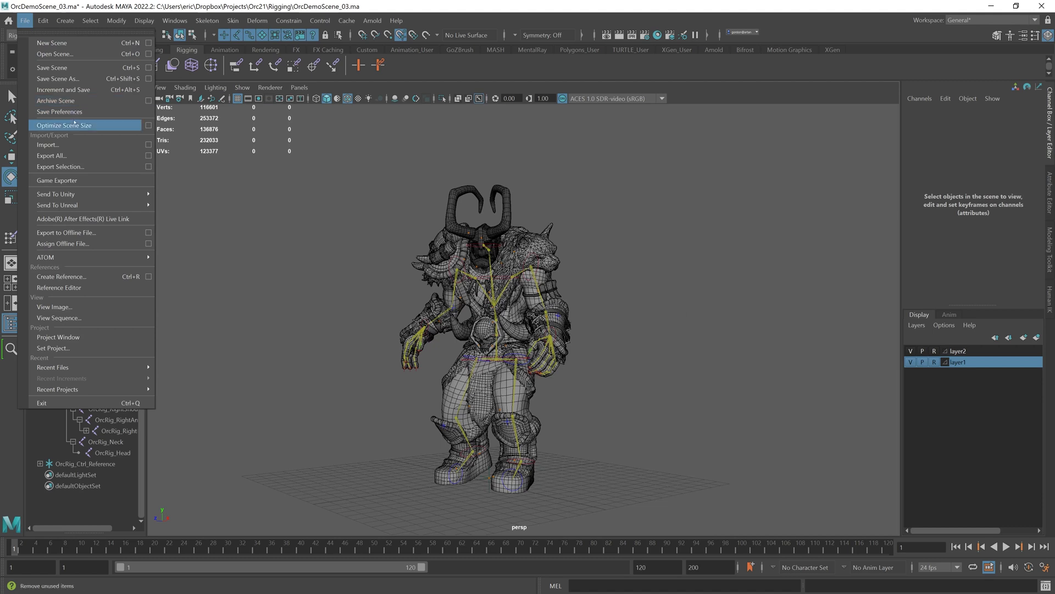
mouse_move(60, 367)
click(231, 368)
Step: Create a new joint chain below the hips with the Joint tool
click(525, 316)
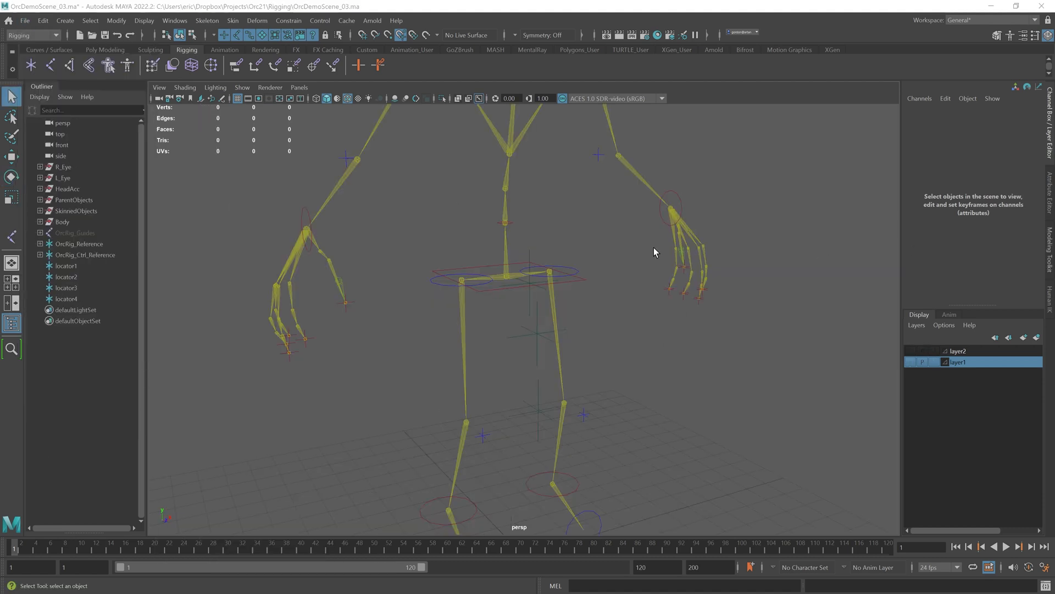
alt+drag(551, 276, 572, 283)
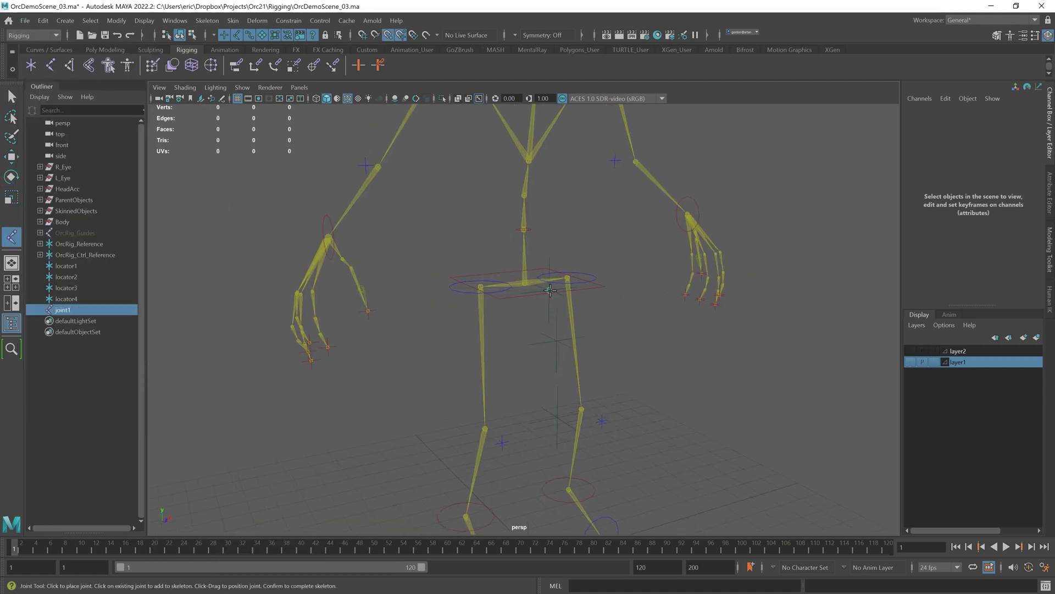
click(550, 289)
click(556, 341)
Step: Select the helper locators around the new joint chain and delete them
key(w)
click(674, 379)
alt+drag(674, 379, 609, 341)
click(520, 271)
alt+drag(652, 298, 667, 344)
click(535, 286)
drag(582, 316, 561, 375)
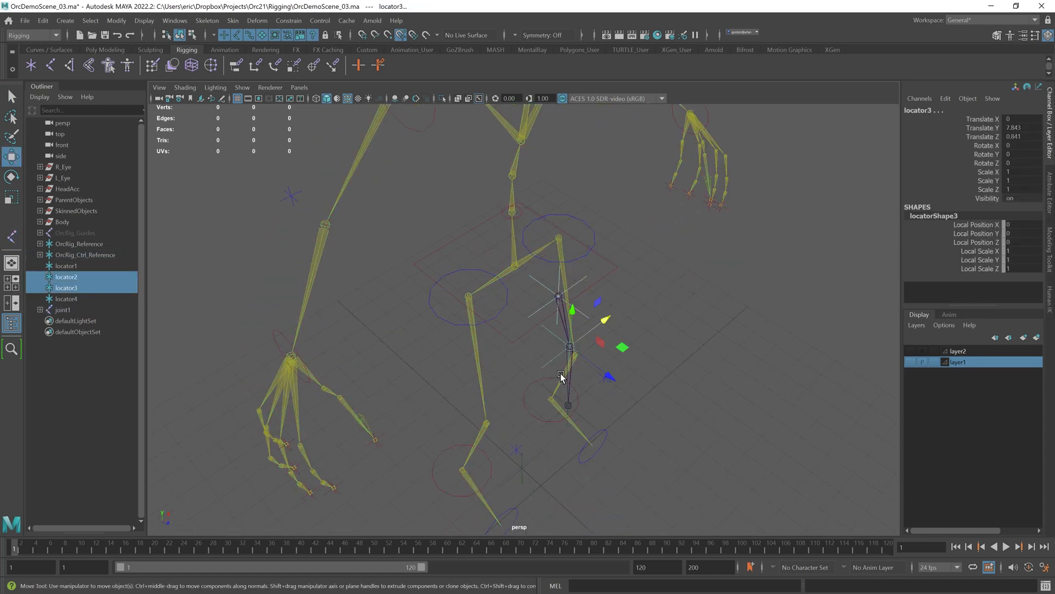
key(Delete)
Step: Try to parent the new joint chain to the hips joint, undoing the attempts
click(559, 297)
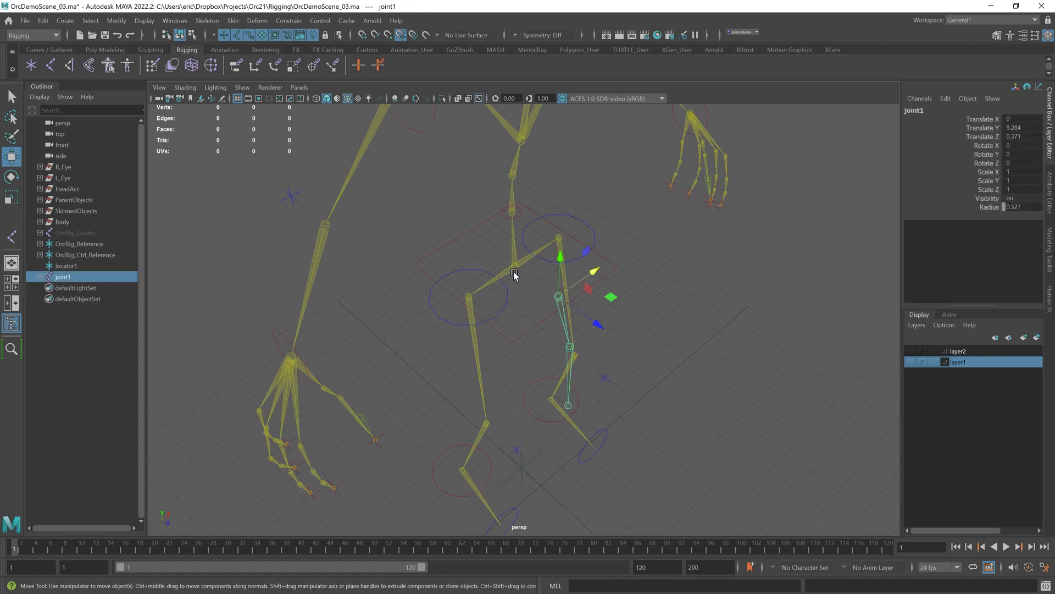
shift+click(515, 267)
key(p)
key(ctrl+z)
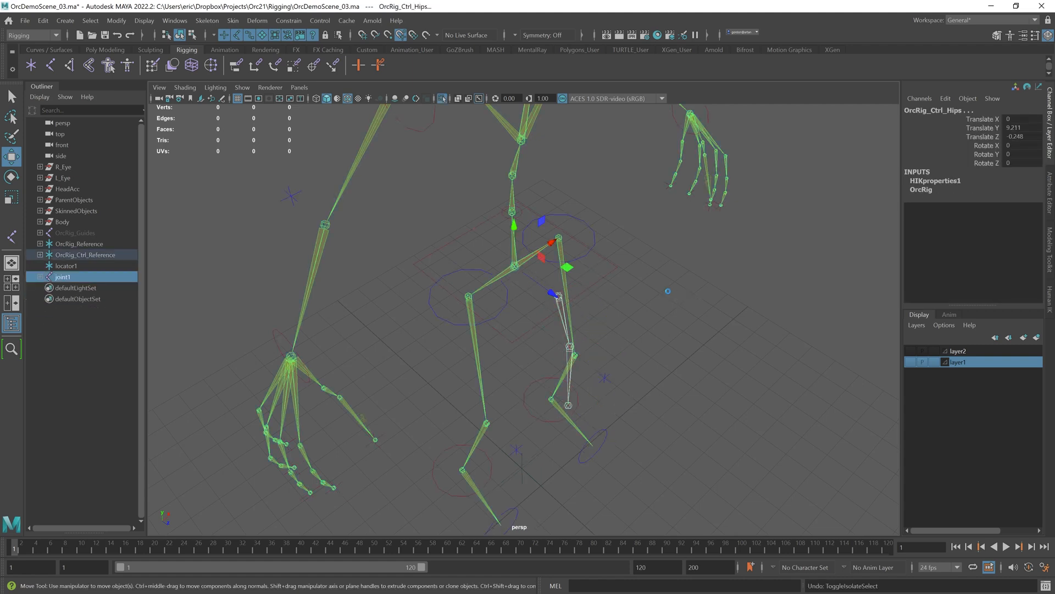
click(649, 299)
key(ctrl+z)
key(ctrl+z)
click(674, 290)
Step: Open the HumanIK panel and toggle the control rig display
click(1048, 300)
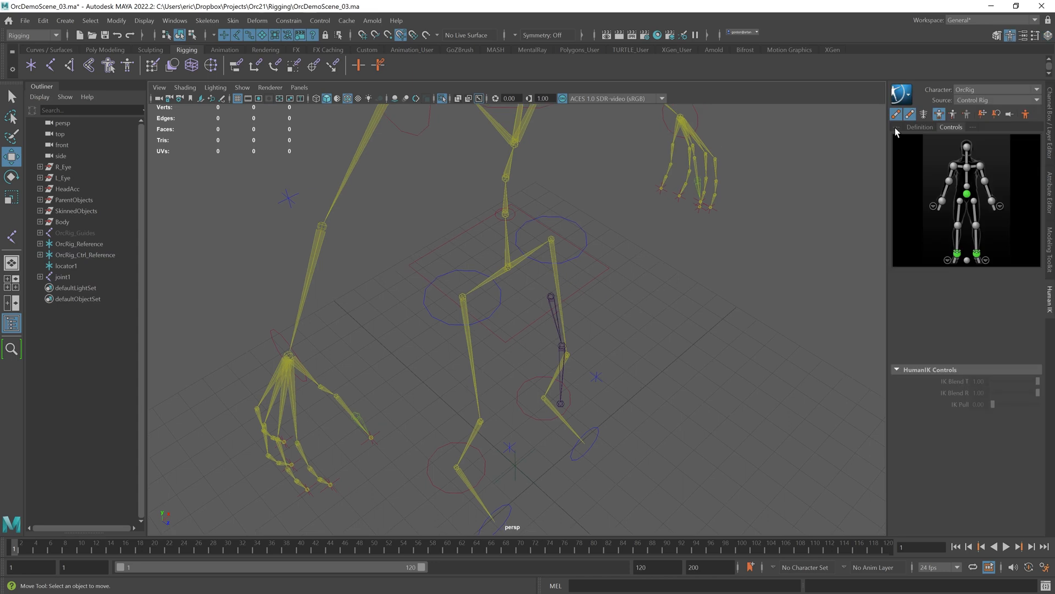
click(897, 115)
click(911, 115)
Step: Try parenting the new joint chain to another joint, undoing it
click(512, 272)
alt+right_drag(626, 291, 720, 304)
shift+click(577, 280)
key(p)
click(682, 308)
alt+drag(685, 315, 687, 316)
key(ctrl+z)
key(ctrl+z)
Step: Parent the new joint chain under the OrcRig_Hips joint
click(668, 279)
click(579, 281)
shift+click(502, 250)
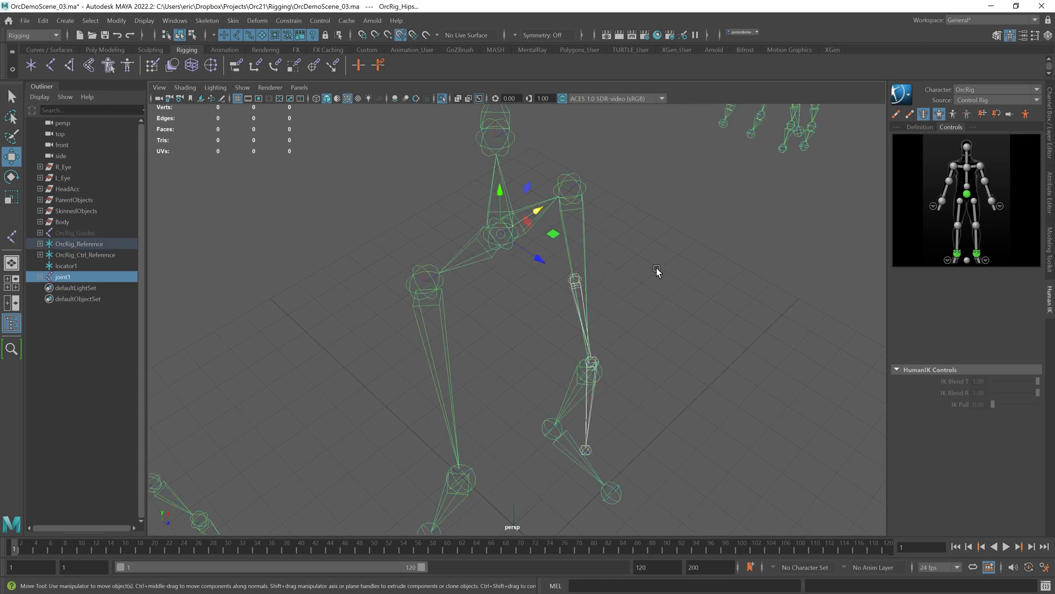
key(p)
click(710, 307)
alt+drag(713, 309, 645, 308)
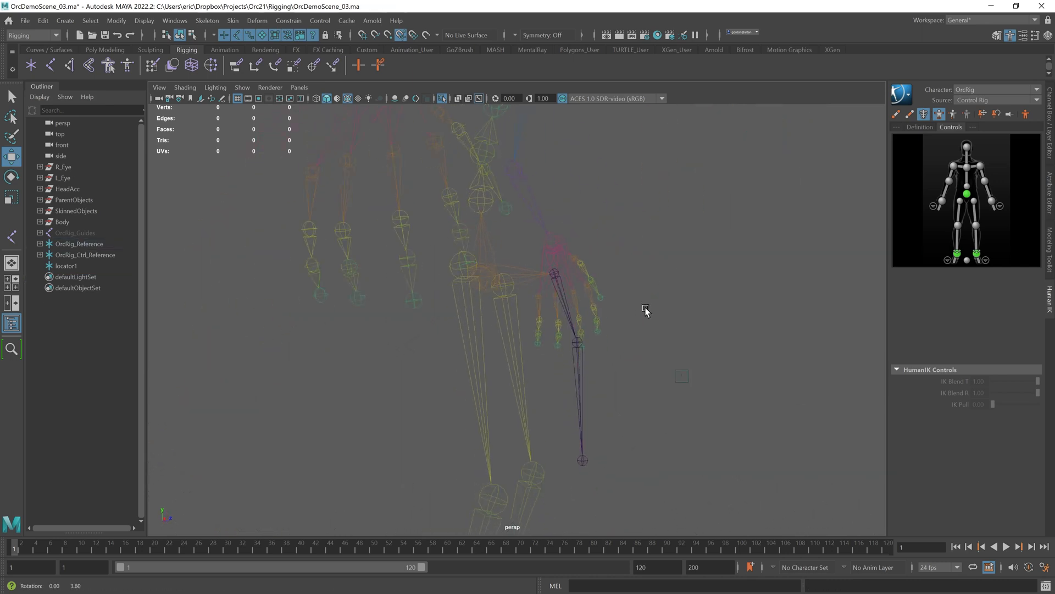
Step: Show layer1 and reposition the new chain's middle joint with the Move tool's Edit Pivot mode
click(578, 341)
double_click(12, 164)
click(255, 177)
drag(581, 290, 582, 304)
key(ctrl+a)
key(ctrl+a)
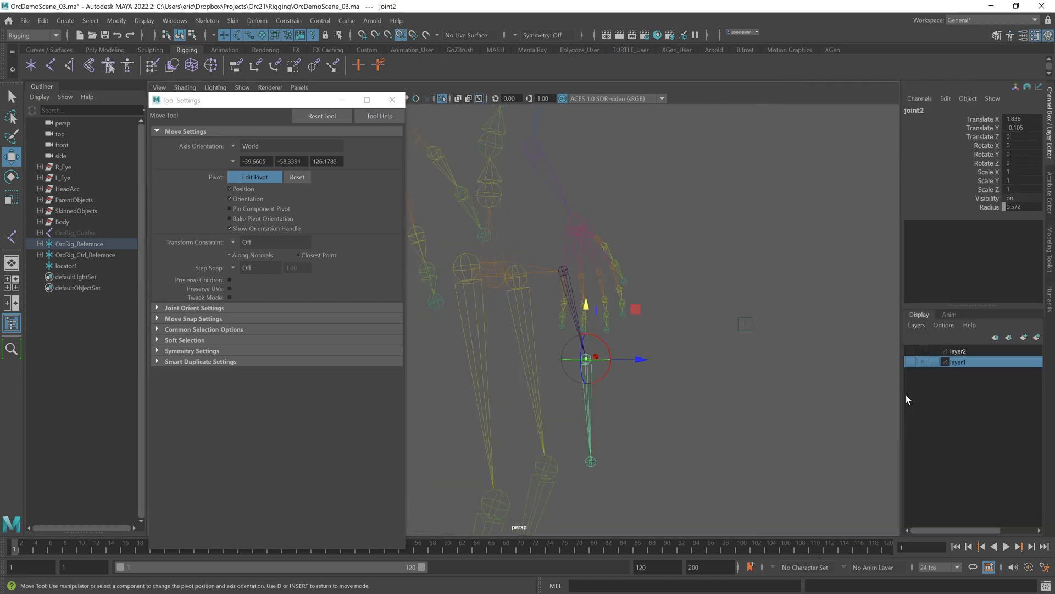
click(911, 361)
alt+drag(671, 312, 564, 308)
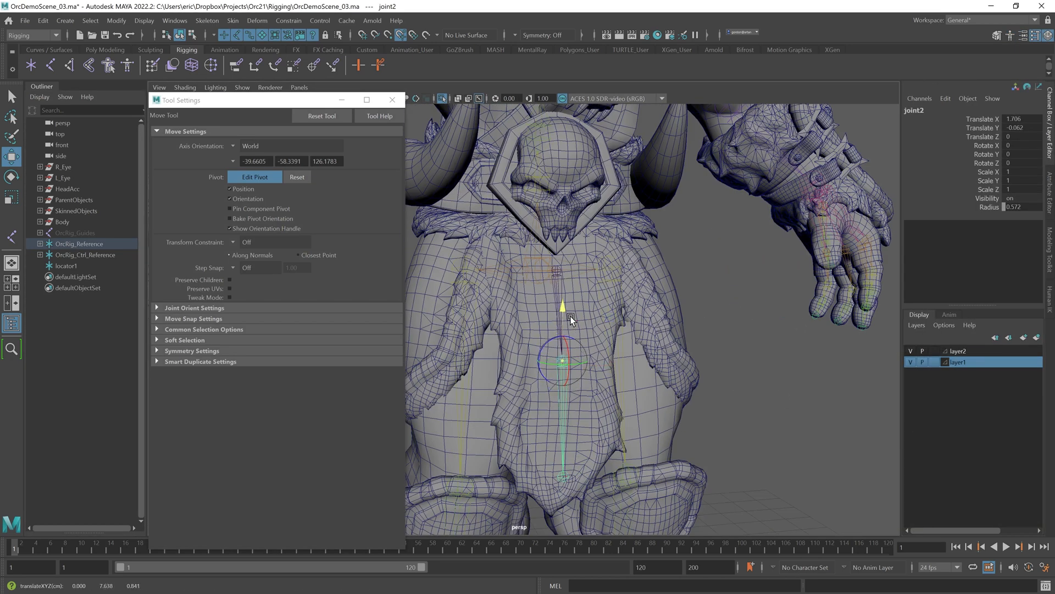
Step: Select the crotch flap and OrcRig_Hips, and try binding skin with Geodesic Voxel and Joint Hierarchy
key(q)
click(715, 372)
scroll(715, 372, down, 3)
alt+drag(714, 373, 638, 360)
click(633, 360)
click(40, 244)
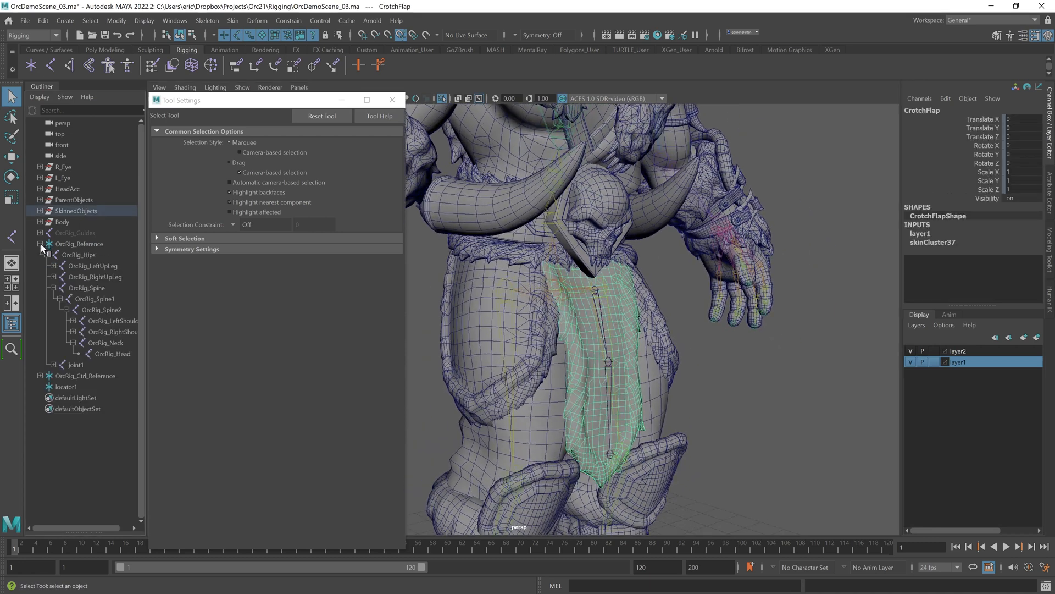
click(88, 255)
click(40, 211)
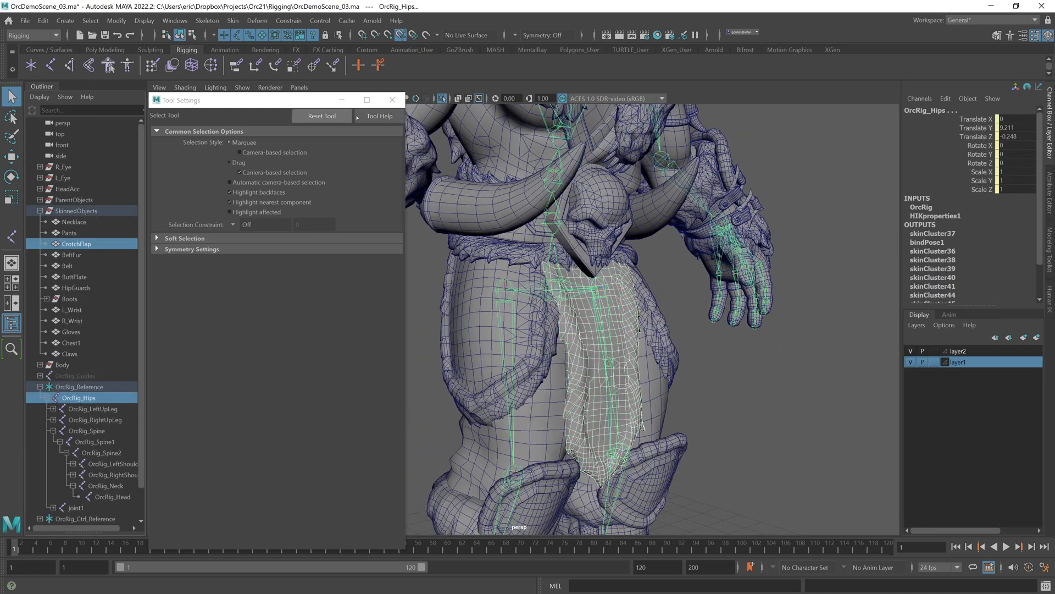
click(393, 99)
click(233, 20)
click(360, 56)
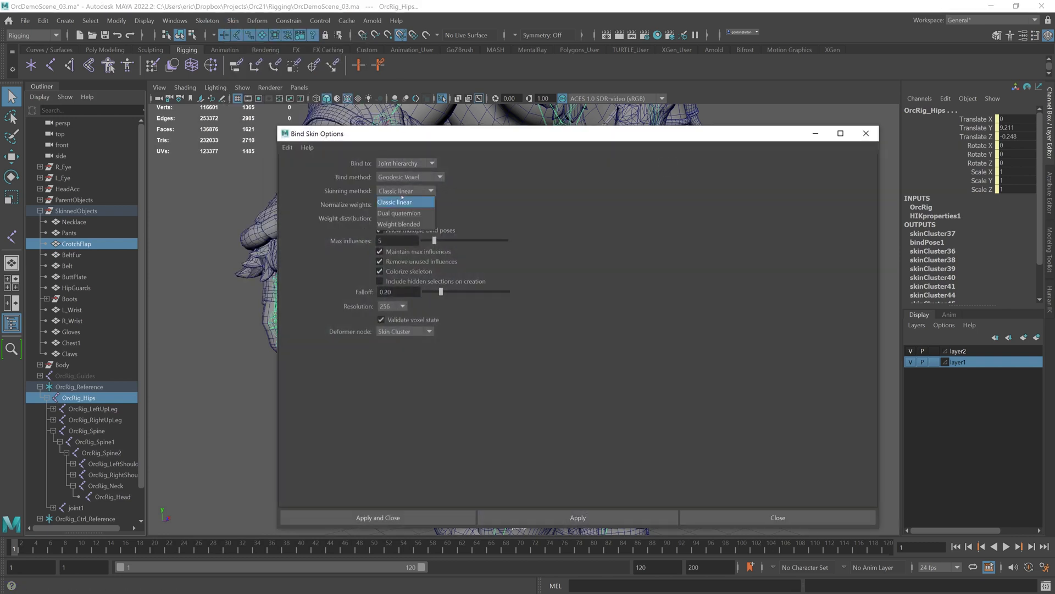
click(601, 515)
click(764, 518)
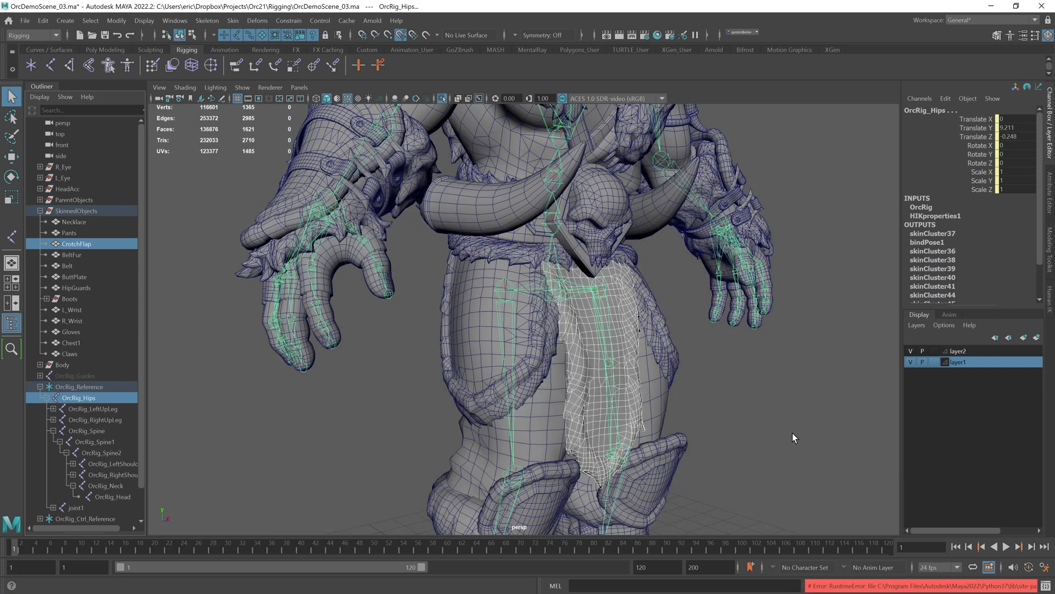
Step: Retry binding the crotch flap to the OrcRig_Hips hierarchy
click(793, 433)
click(76, 244)
ctrl+click(79, 397)
click(233, 20)
click(251, 55)
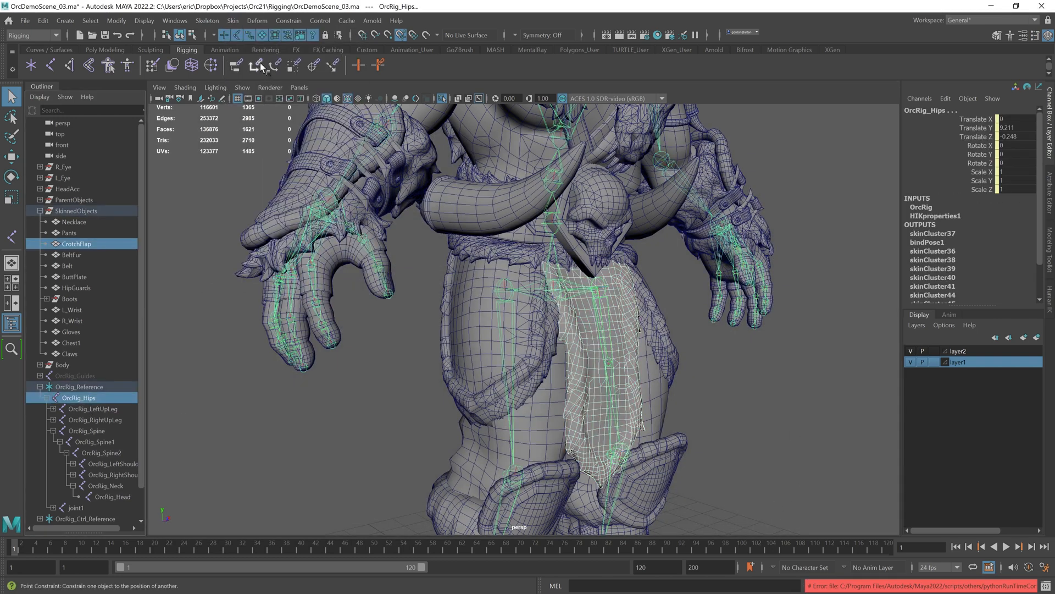
ctrl+click(117, 246)
shift+click(576, 353)
click(233, 22)
click(248, 51)
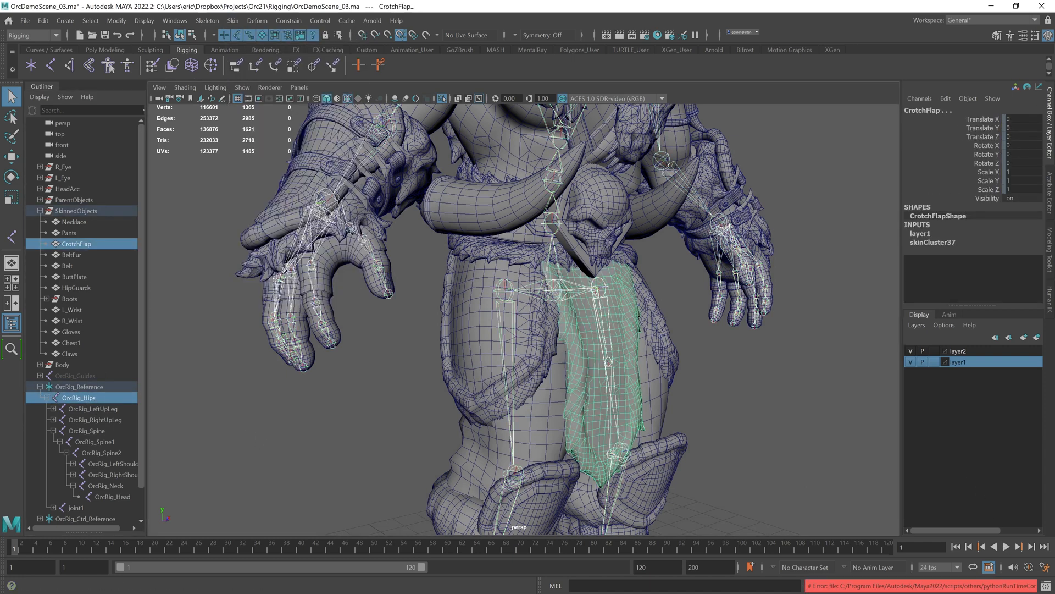
click(229, 309)
click(557, 289)
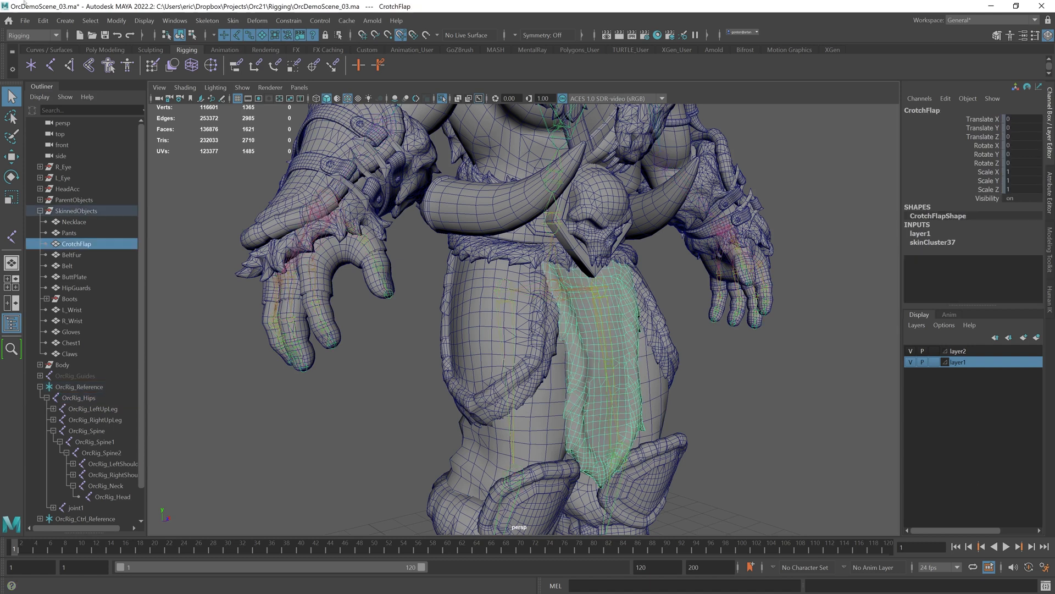
Step: Delete the crotch flap's construction history
click(43, 20)
mouse_move(104, 157)
click(192, 153)
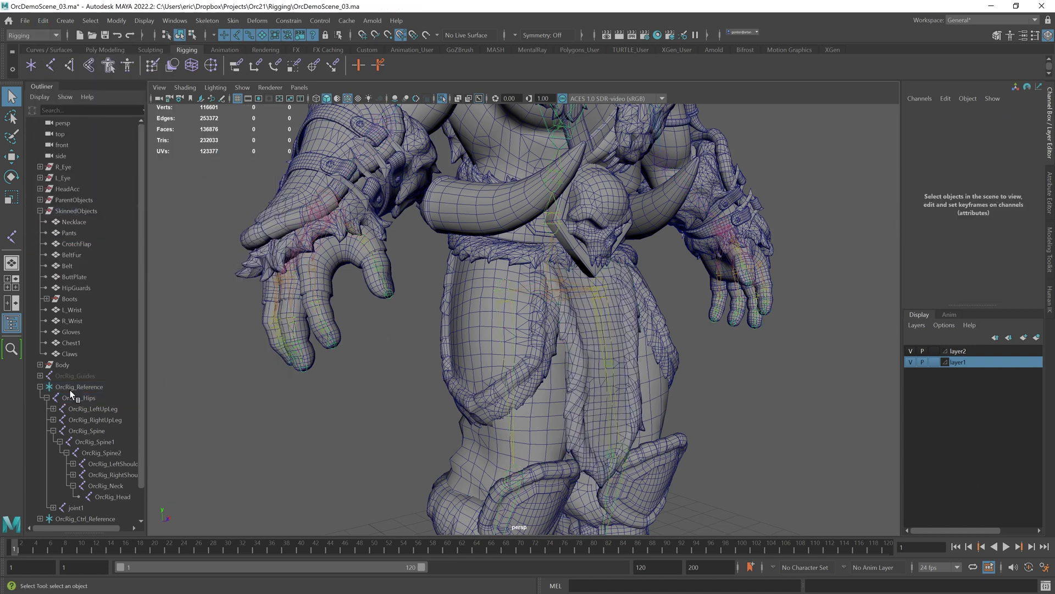
Step: Bind the crotch flap's skin to the OrcRig_Hips joint hierarchy
click(79, 398)
shift+click(584, 381)
click(233, 20)
click(249, 48)
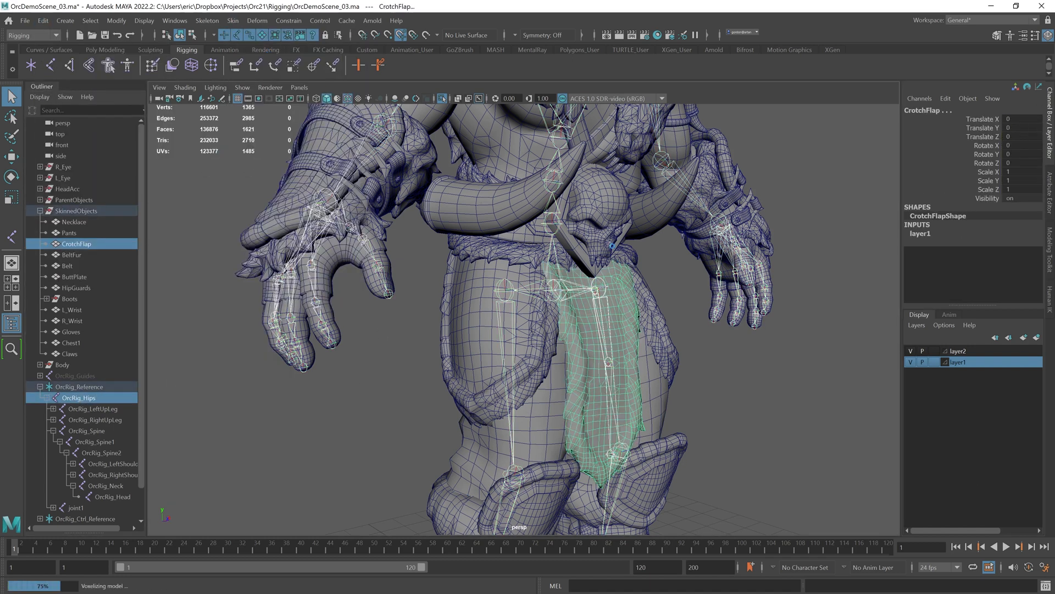
Step: Select the crotch flap and mirror its skin weights
alt+drag(632, 302, 673, 371)
click(554, 354)
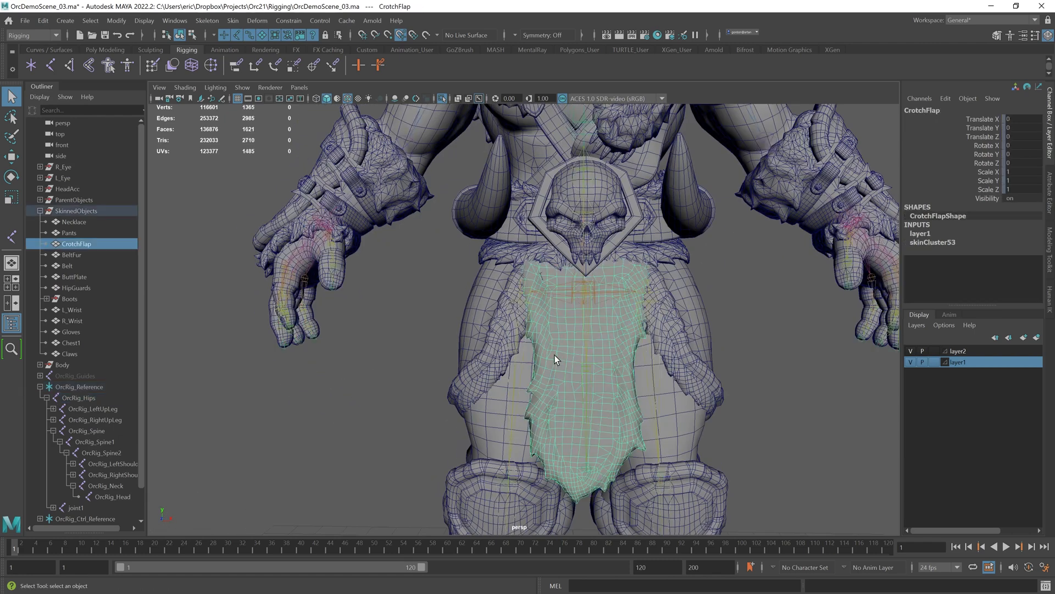
alt+right_drag(554, 354, 516, 322)
alt+right_drag(457, 283, 503, 285)
click(233, 21)
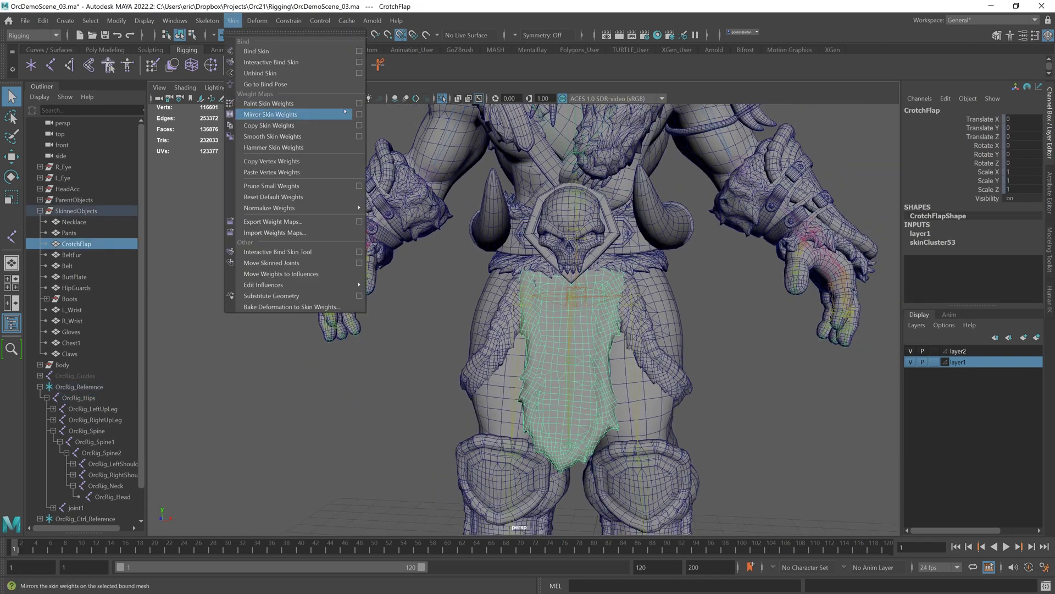
click(360, 114)
click(237, 194)
click(236, 214)
click(242, 197)
click(245, 183)
Step: Open the HumanIK control rig panel and toggle the skeleton display
key(q)
click(698, 307)
mouse_move(698, 307)
alt+mouse_down()
mouse_move(611, 286)
mouse_move(624, 299)
alt+mouse_up()
click(1051, 302)
click(925, 116)
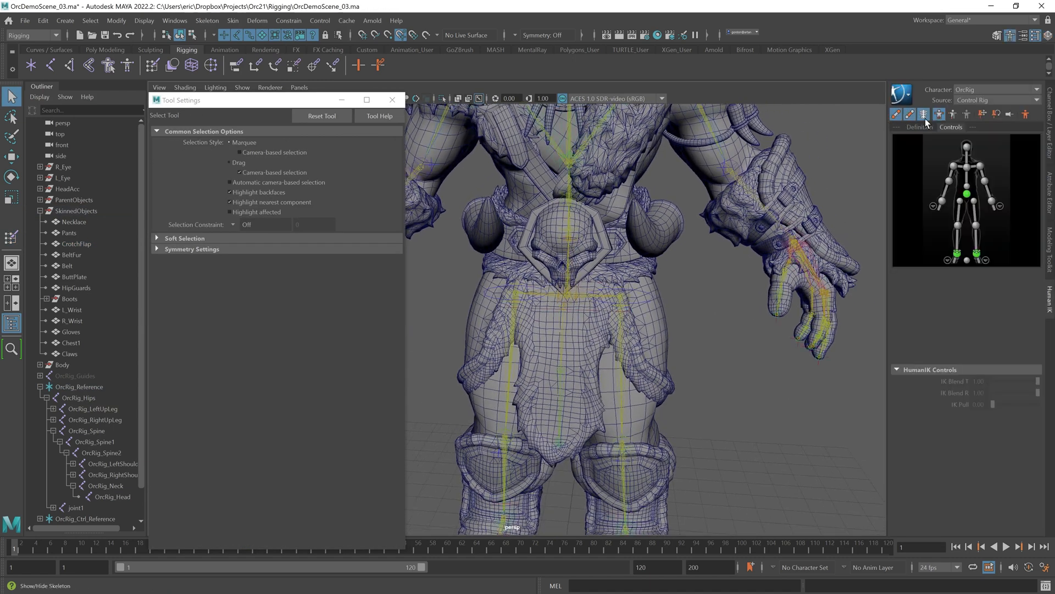
Step: Pose the right leg controls and the new flap joint3 to test the crotch flap deformation
click(542, 308)
key(w)
key(e)
drag(572, 308, 526, 299)
key(ctrl+z)
key(w)
drag(567, 244, 569, 291)
alt+drag(682, 270, 612, 275)
alt+drag(605, 315, 520, 337)
click(586, 331)
key(e)
click(569, 325)
click(568, 325)
click(484, 342)
click(546, 400)
alt+drag(552, 399, 531, 393)
click(516, 391)
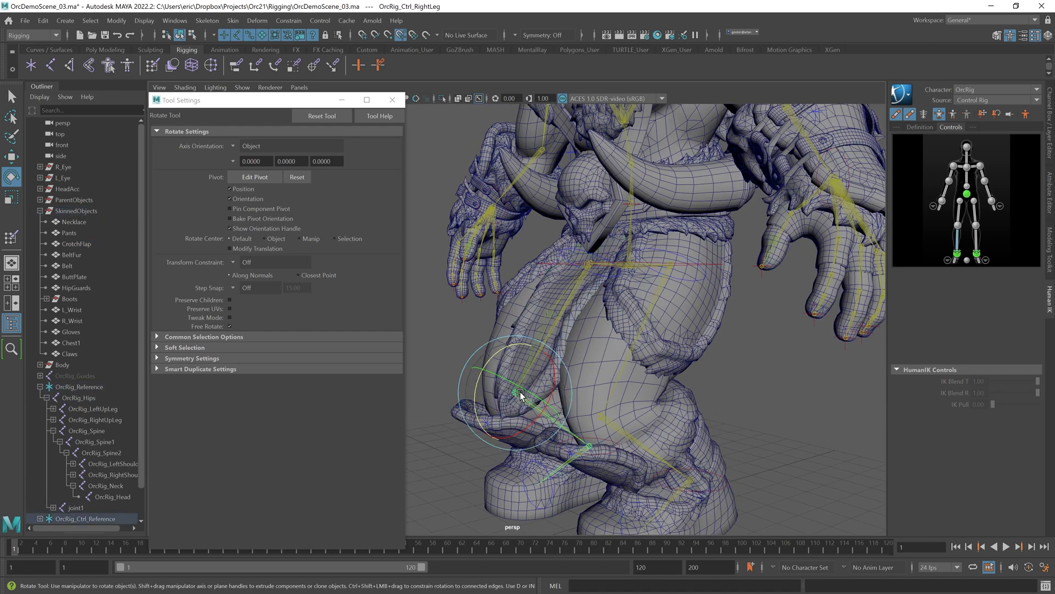
drag(478, 415, 451, 383)
click(448, 379)
alt+drag(520, 390, 543, 389)
click(545, 389)
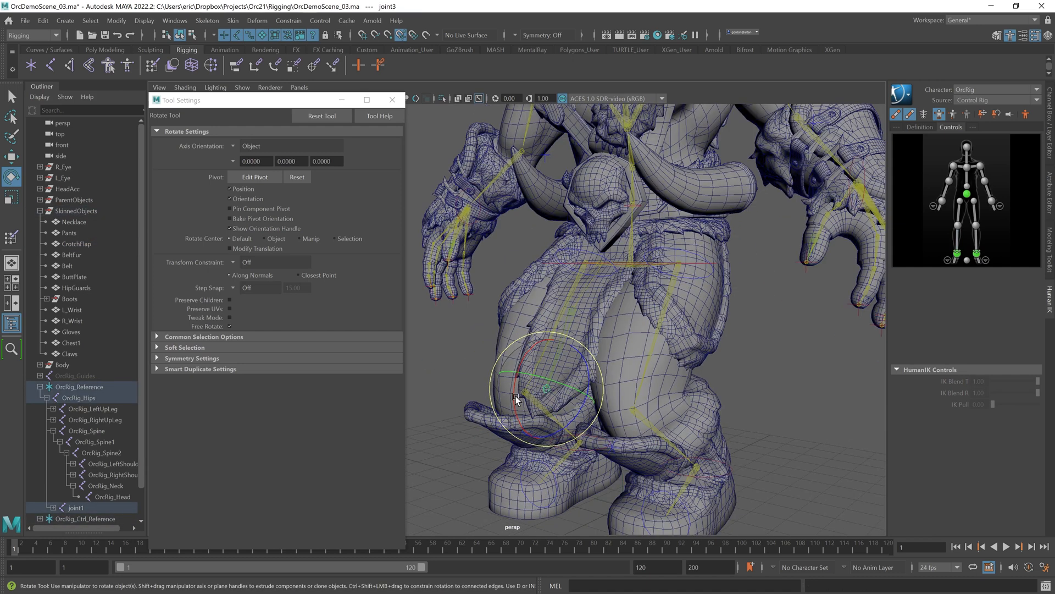
key(w)
alt+drag(522, 423, 485, 399)
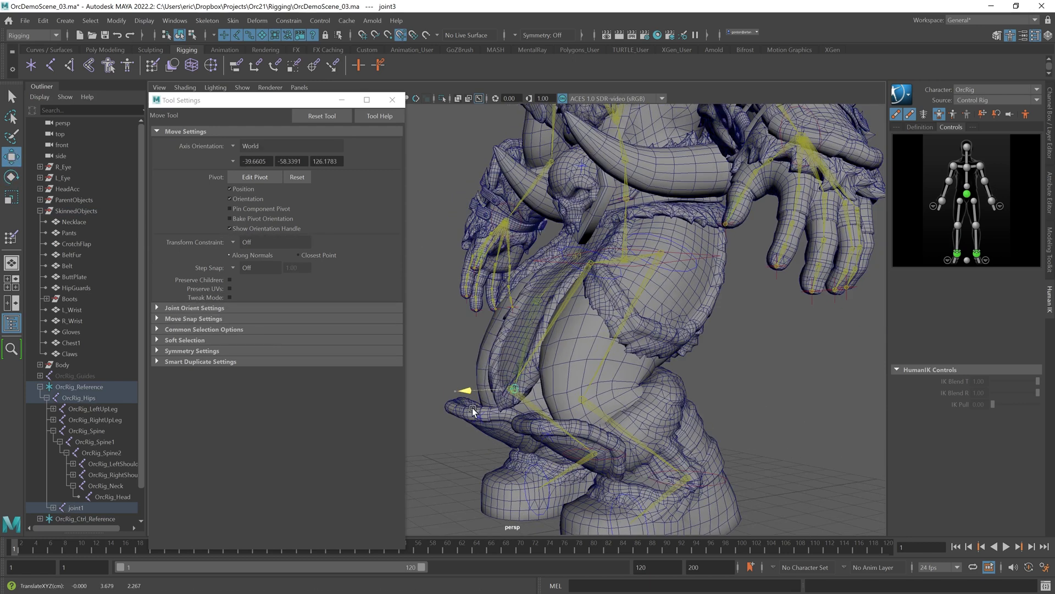
Step: Try rotating the crotch flap joint for another test pose, and undo the test rotations
key(e)
click(542, 302)
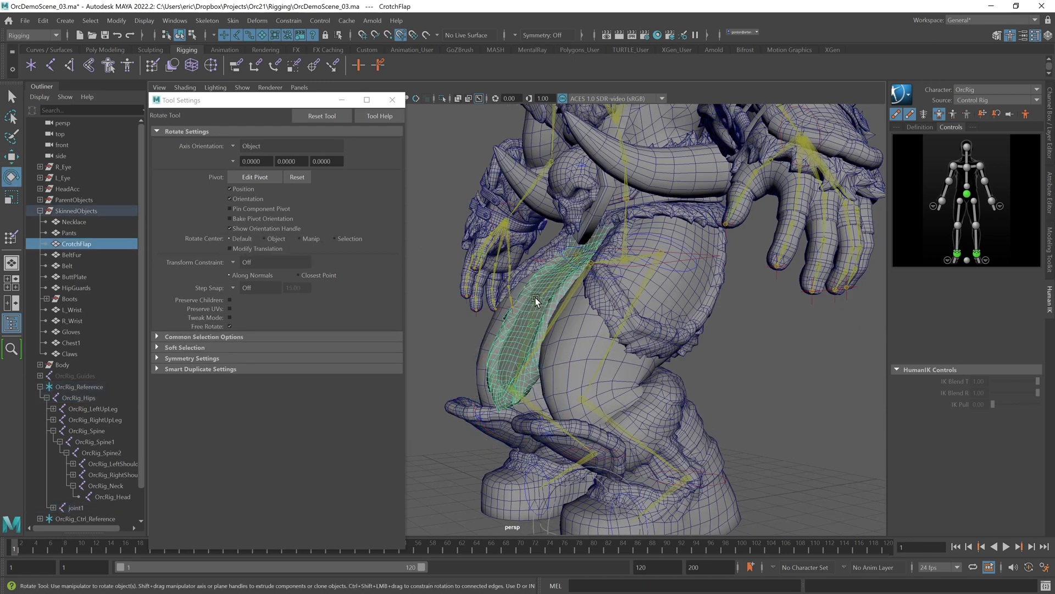
click(535, 298)
alt+drag(511, 287, 615, 291)
click(786, 391)
alt+drag(786, 391, 764, 320)
scroll(562, 312, up, 5)
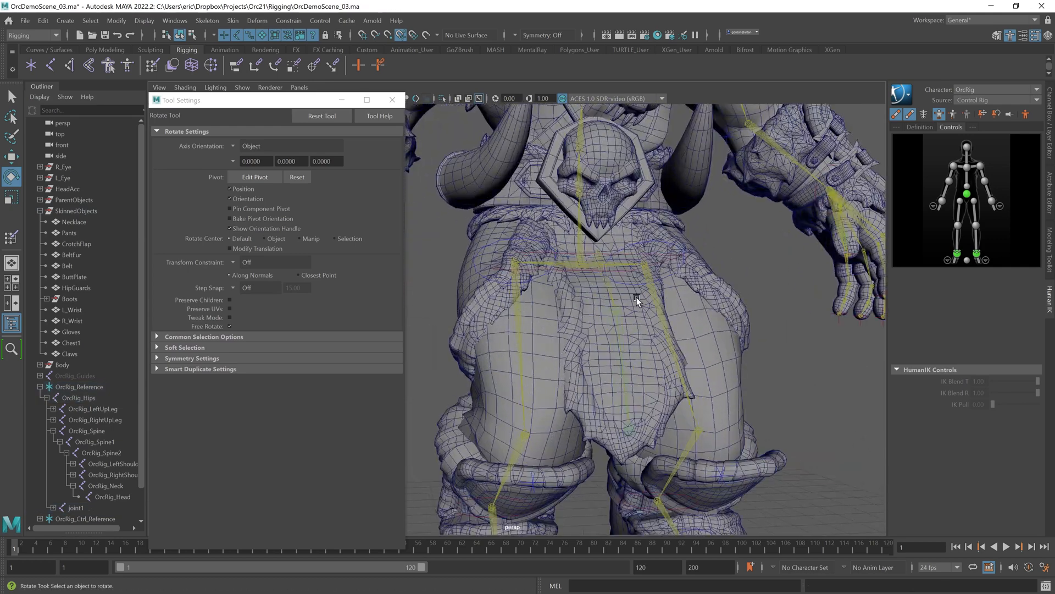
click(631, 301)
key(ctrl+z)
key(ctrl+z)
key(ctrl+z)
key(ctrl+z)
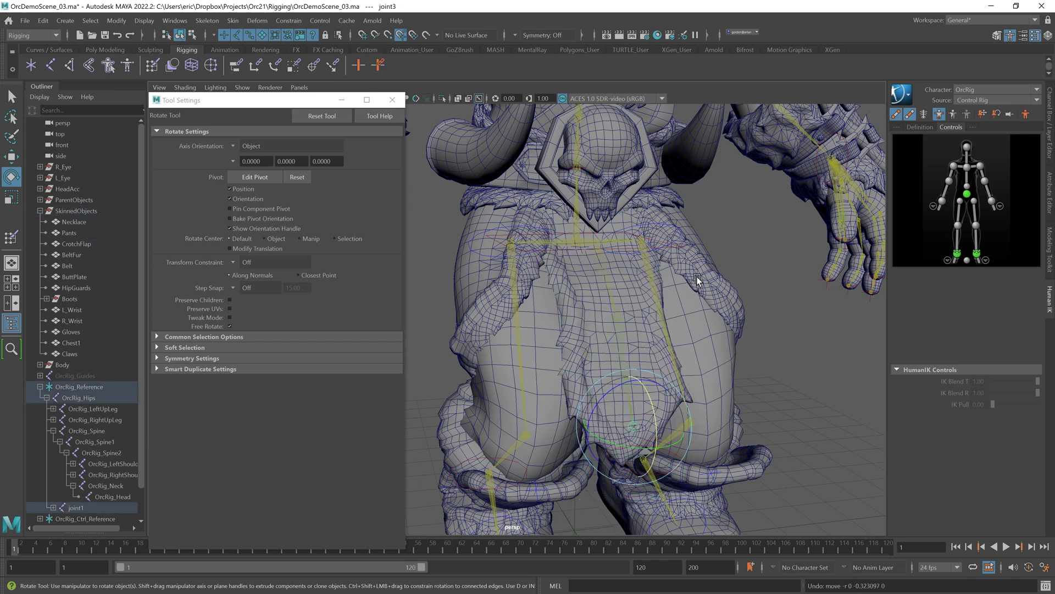
alt+right_drag(733, 289, 697, 288)
key(ctrl+z)
key(ctrl+z)
key(ctrl+z)
key(ctrl+z)
key(ctrl+z)
key(ctrl+z)
Step: Save the scene
alt+middle_drag(665, 198, 616, 429)
alt+right_drag(616, 385, 649, 358)
alt+drag(650, 357, 600, 321)
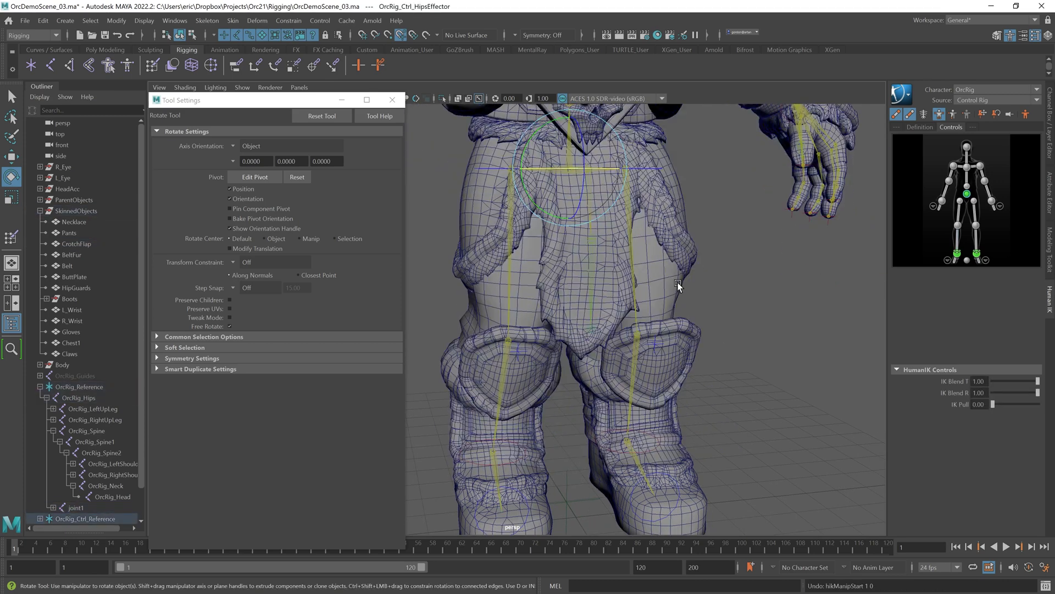
alt+drag(665, 192, 713, 242)
alt+right_drag(759, 275, 602, 239)
alt+drag(572, 258, 656, 291)
key(q)
key(ctrl+s)
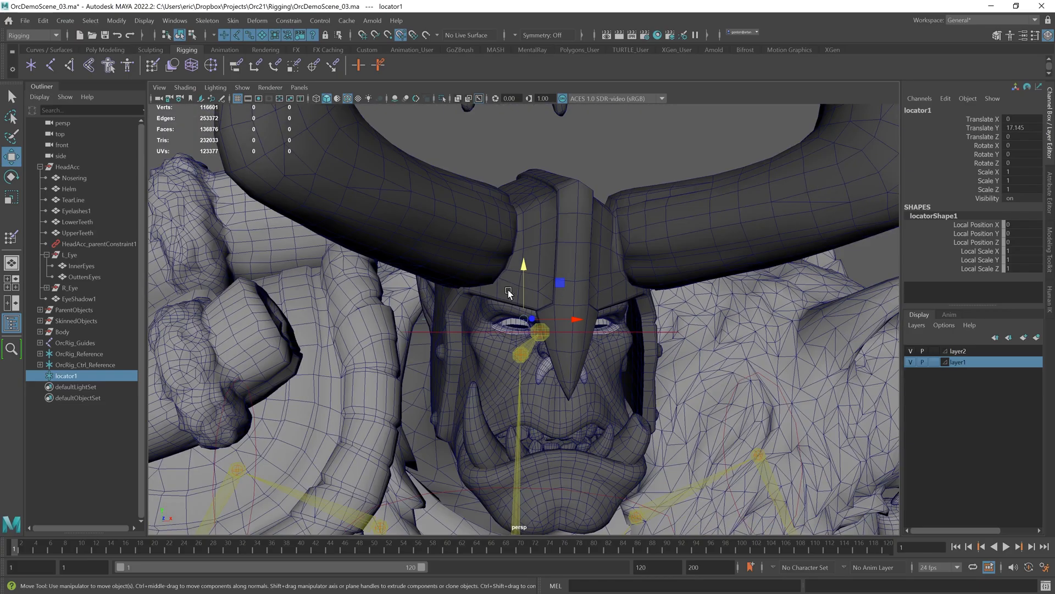
Step: Move locator1 in front of the head to about Z 11 and freeze its transformations
scroll(546, 343, up, 5)
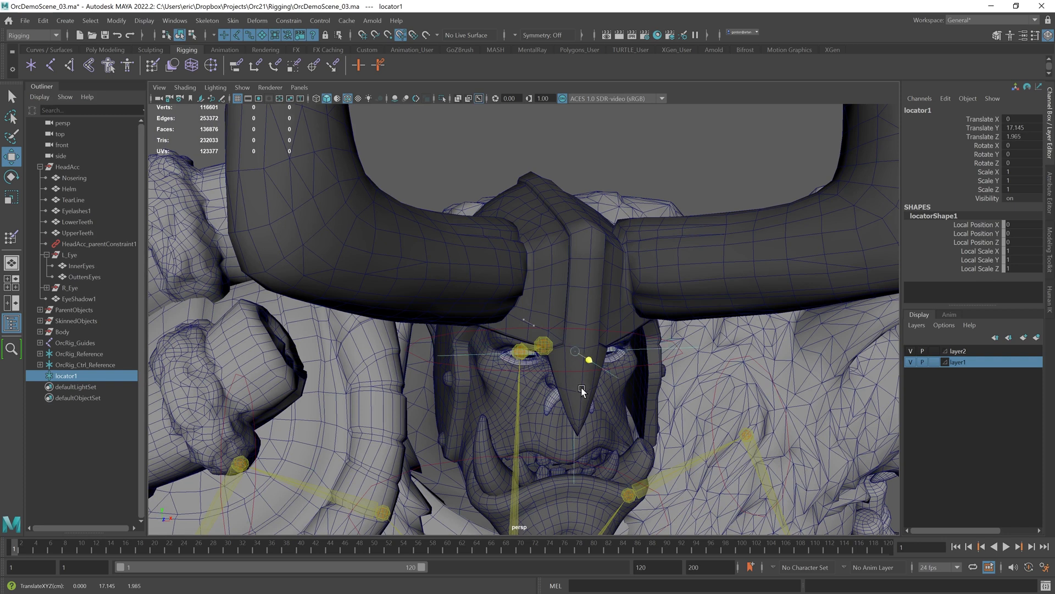
scroll(577, 304, down, 5)
alt+drag(577, 304, 605, 274)
drag(909, 341, 907, 340)
alt+drag(765, 337, 652, 318)
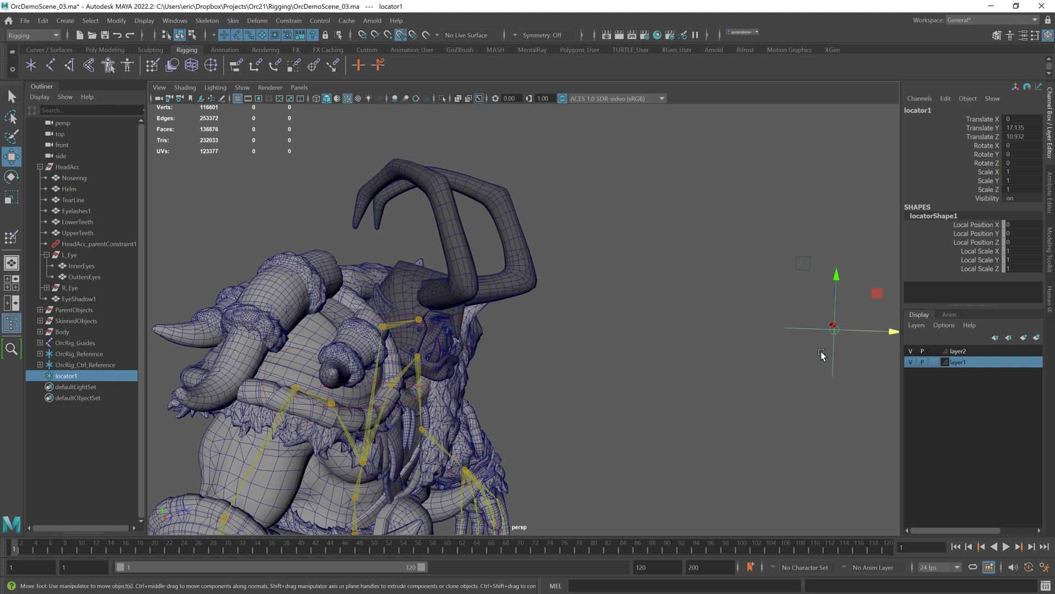
scroll(821, 353, down, 3)
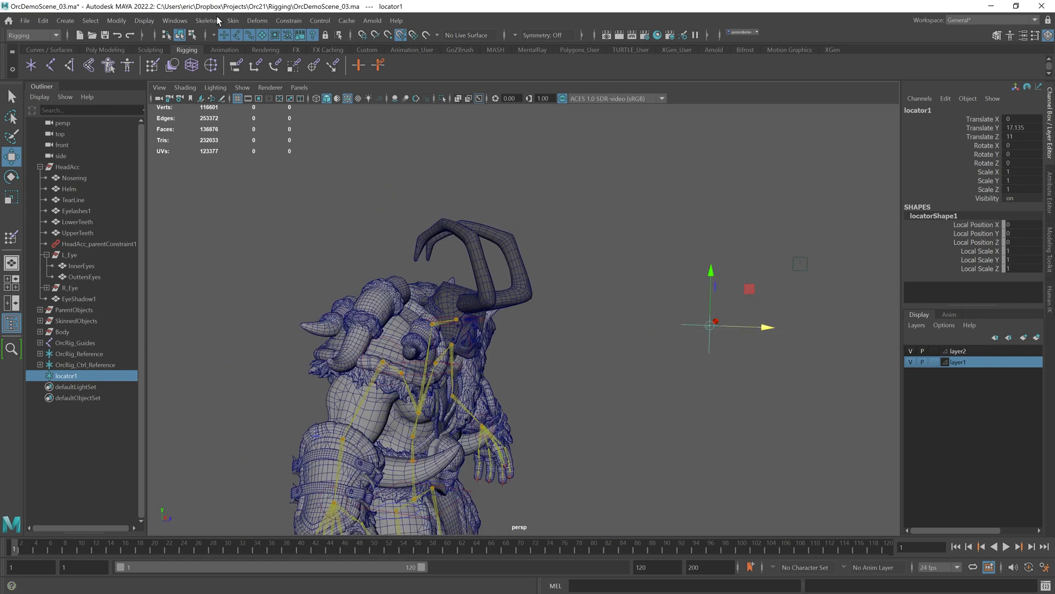
click(110, 22)
click(144, 73)
Step: Unparent R_Eye and L_Eye from HeadAcc to the top of the outliner hierarchy
click(584, 223)
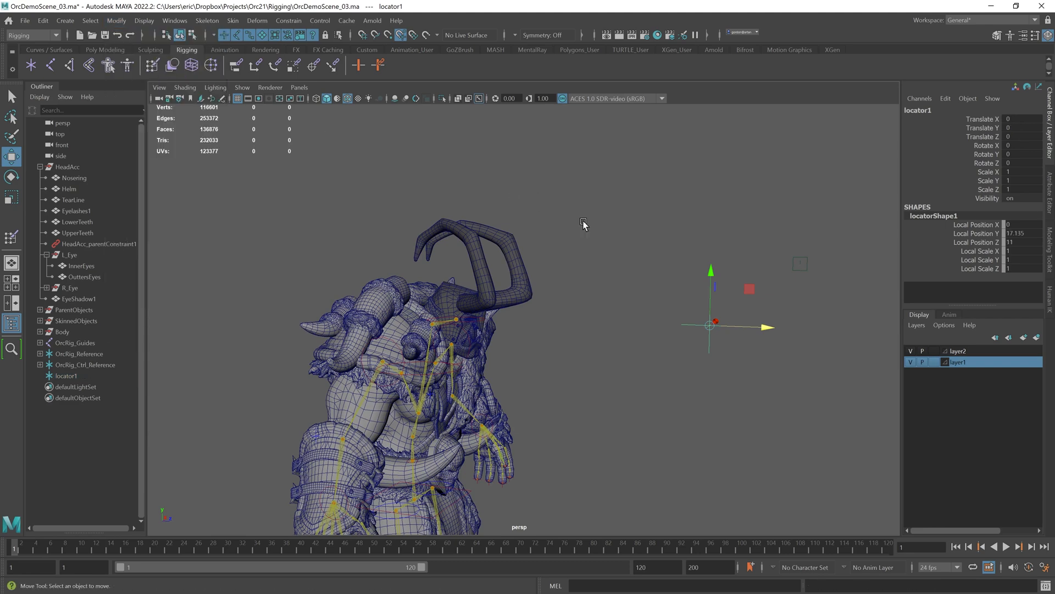
alt+drag(603, 249, 560, 247)
alt+right_drag(561, 247, 721, 286)
alt+drag(722, 286, 431, 296)
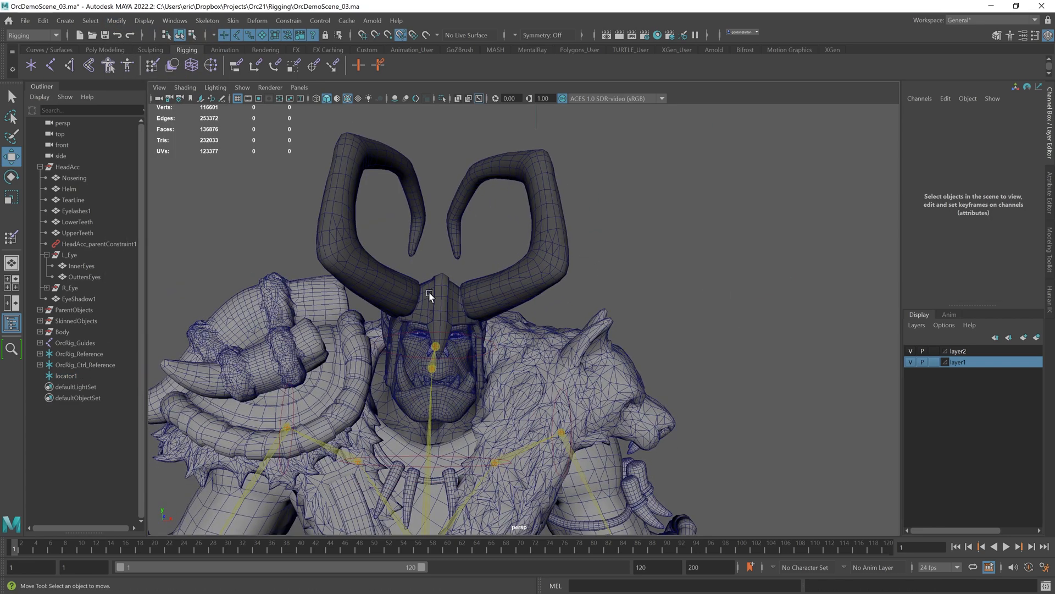
alt+right_drag(431, 295, 604, 256)
alt+drag(604, 255, 480, 285)
alt+middle_drag(480, 285, 465, 326)
alt+right_drag(465, 326, 731, 310)
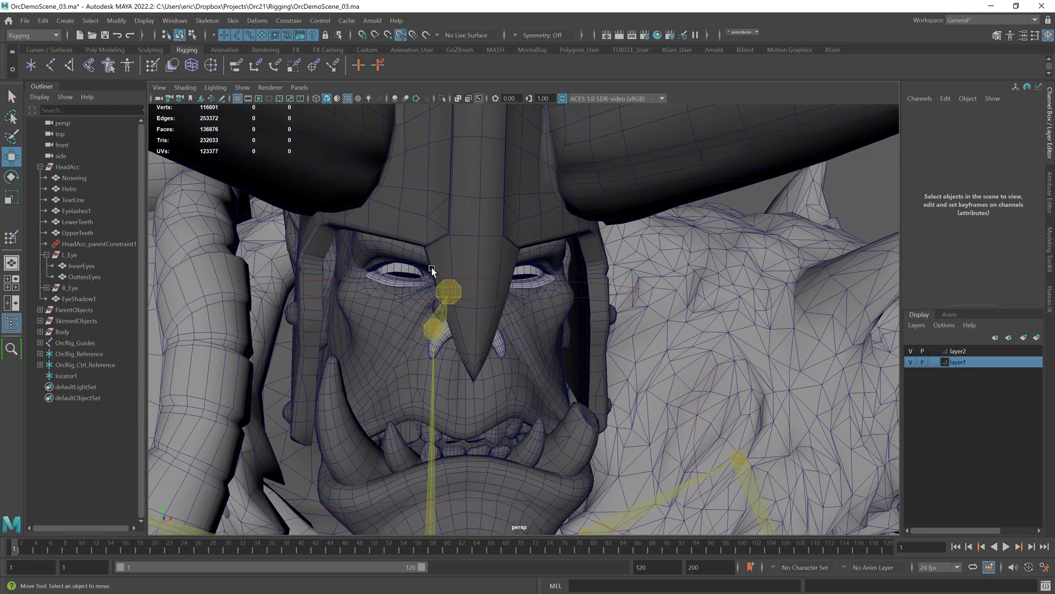
click(52, 167)
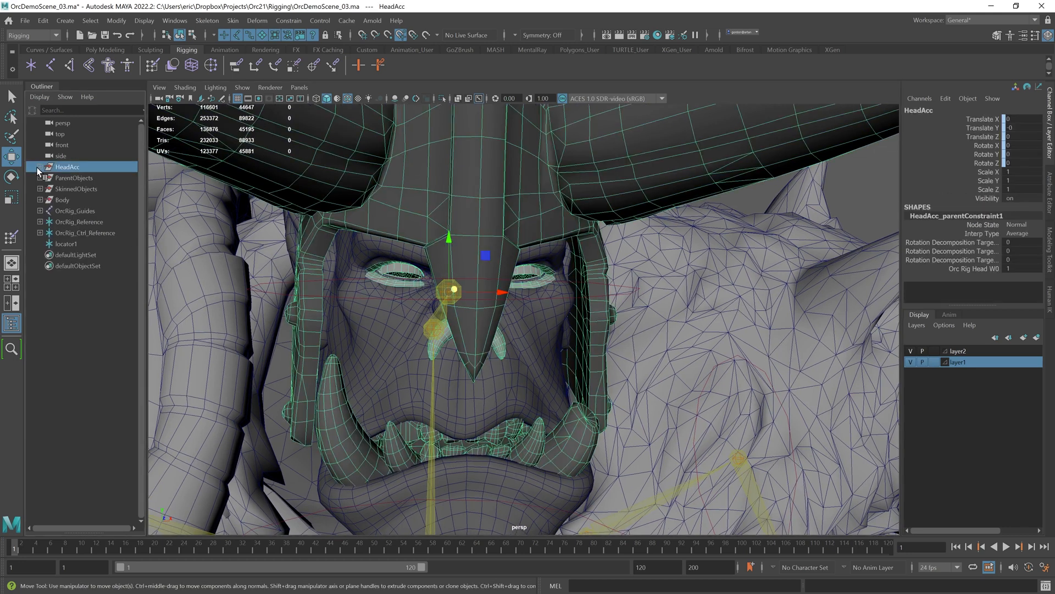
click(73, 254)
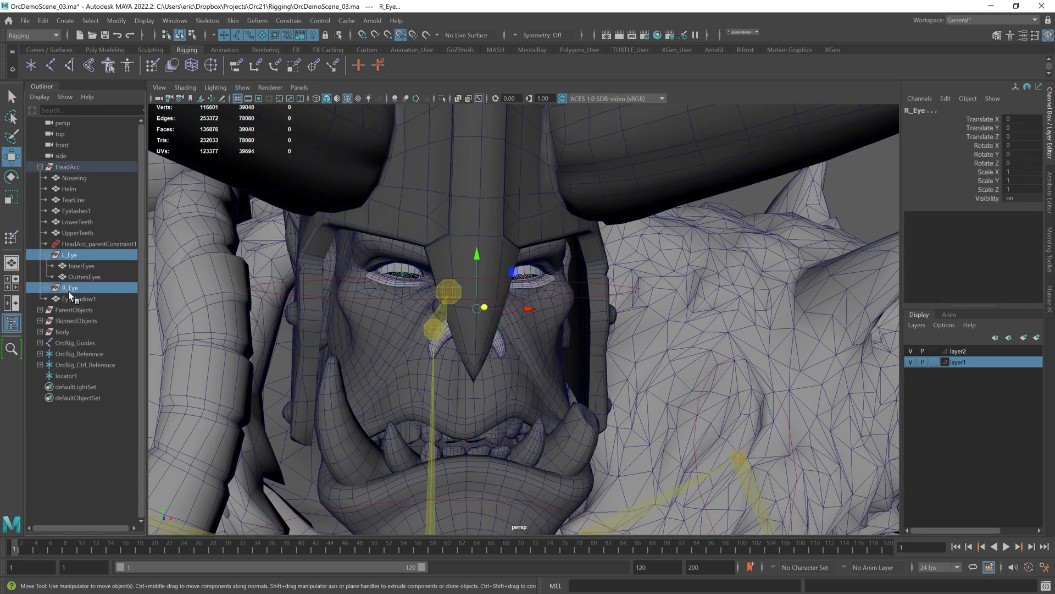
middle_drag(65, 163, 67, 160)
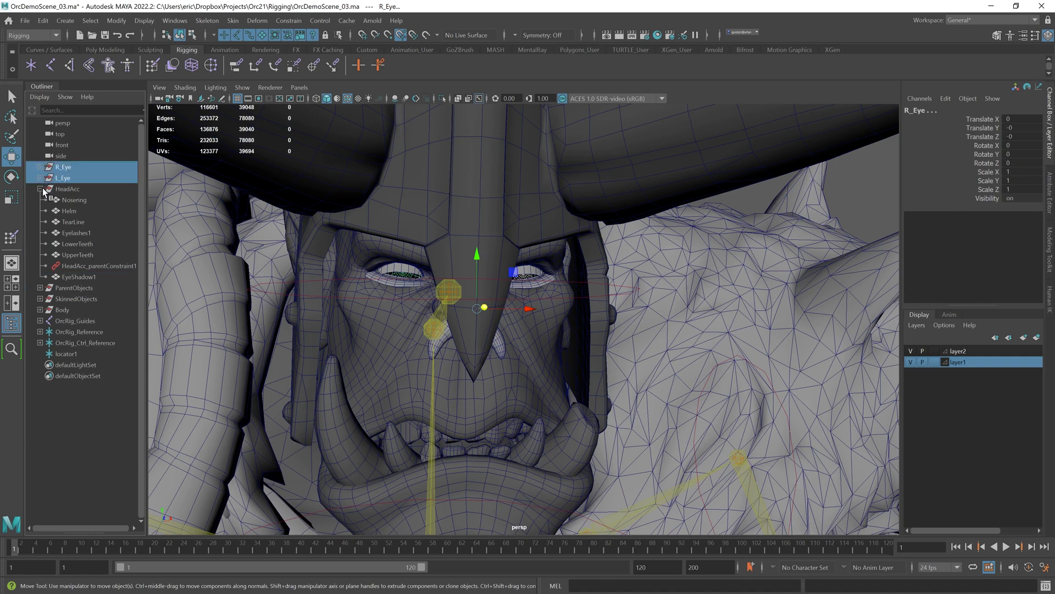
Step: Hide the display layers and snap L_Eye's pivot to the eye's center
alt+right_drag(544, 299, 496, 285)
mouse_move(496, 286)
alt+mouse_down()
mouse_move(509, 280)
mouse_move(457, 277)
mouse_move(489, 278)
alt+mouse_up()
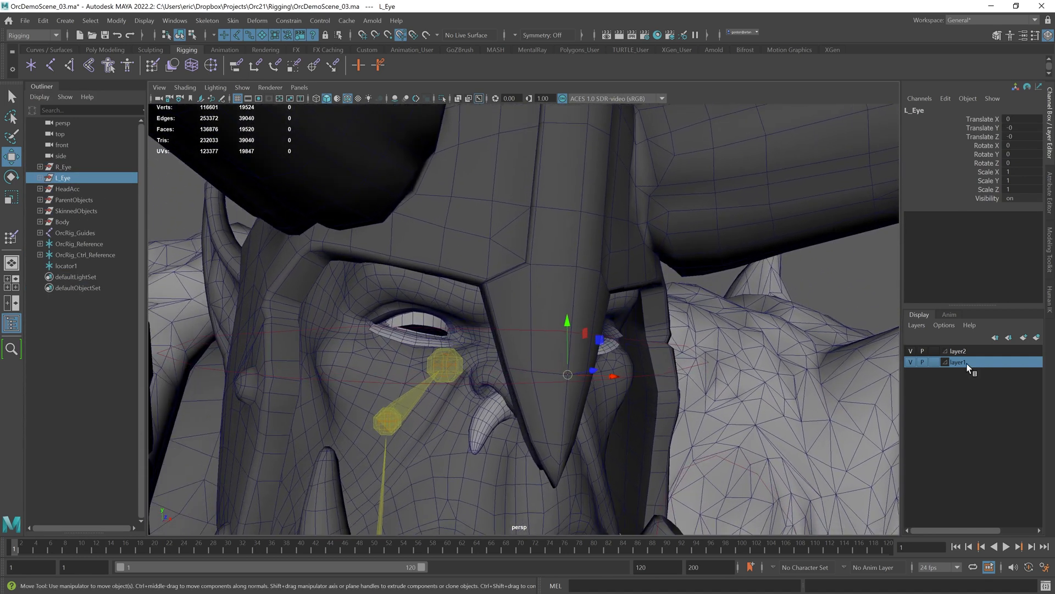
click(910, 361)
click(910, 350)
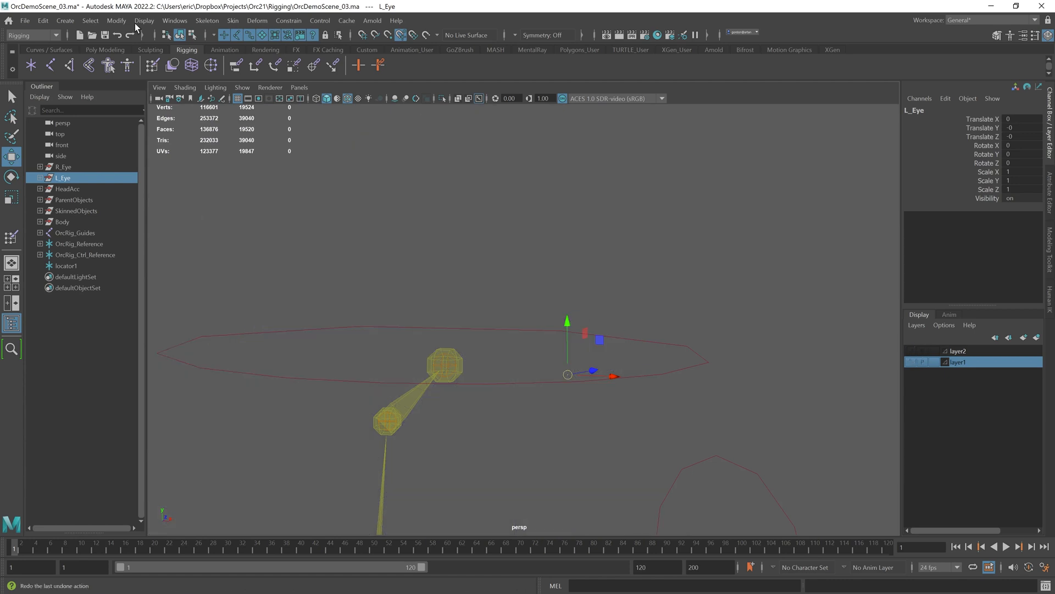
double_click(12, 157)
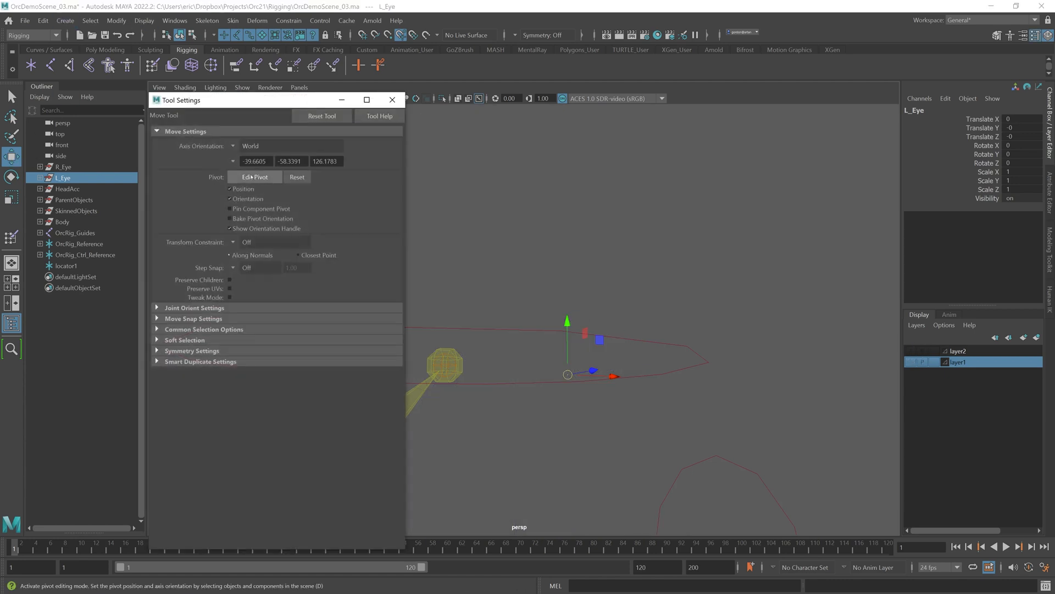
middle_click(444, 363)
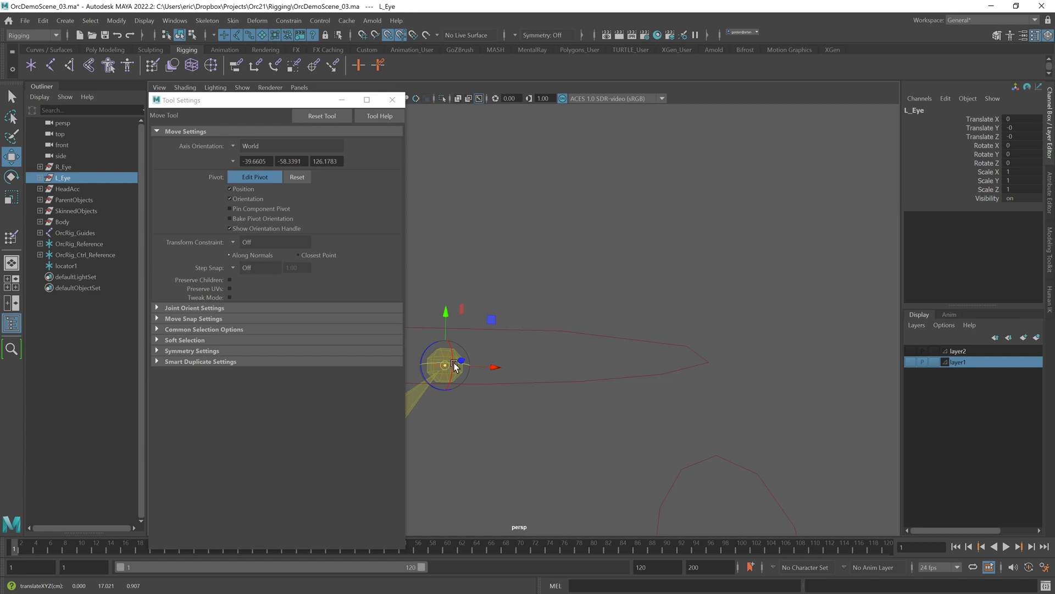
key(d)
alt+drag(558, 296, 591, 291)
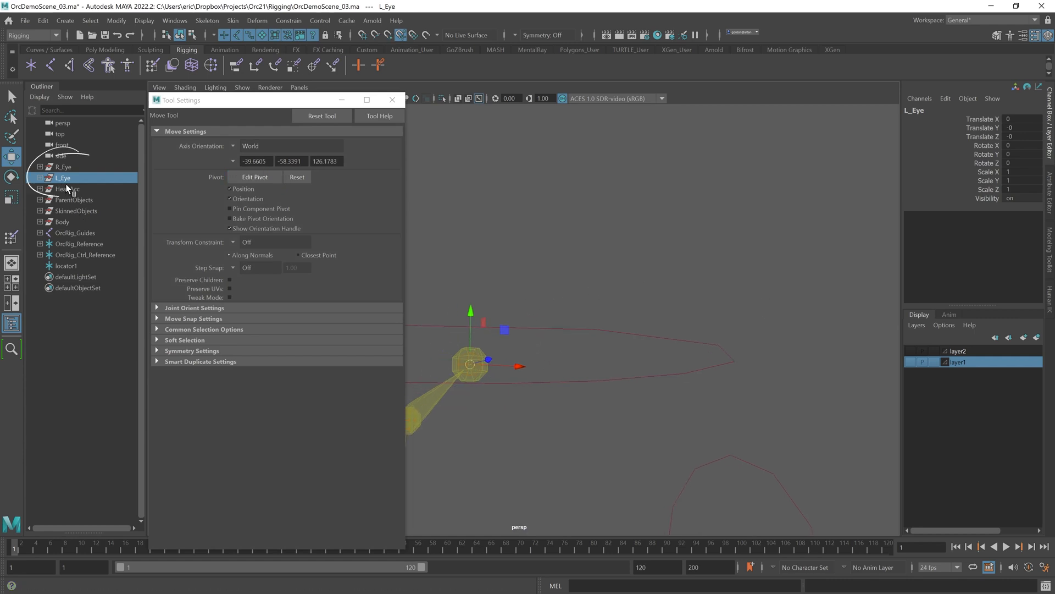
Step: Snap R_Eye's pivot to its eye center and show the display layers again
click(65, 168)
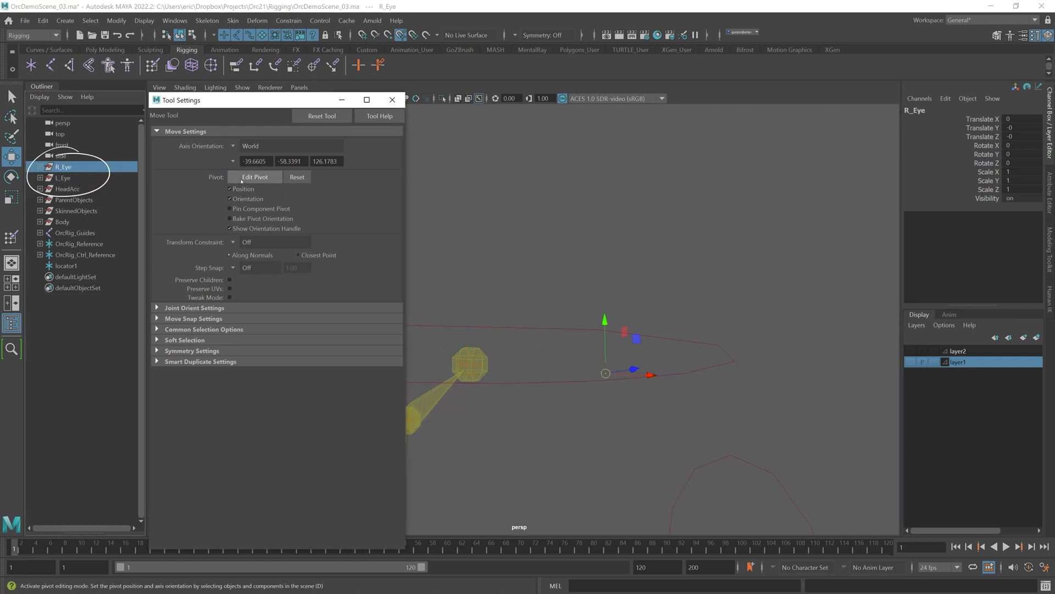
click(265, 177)
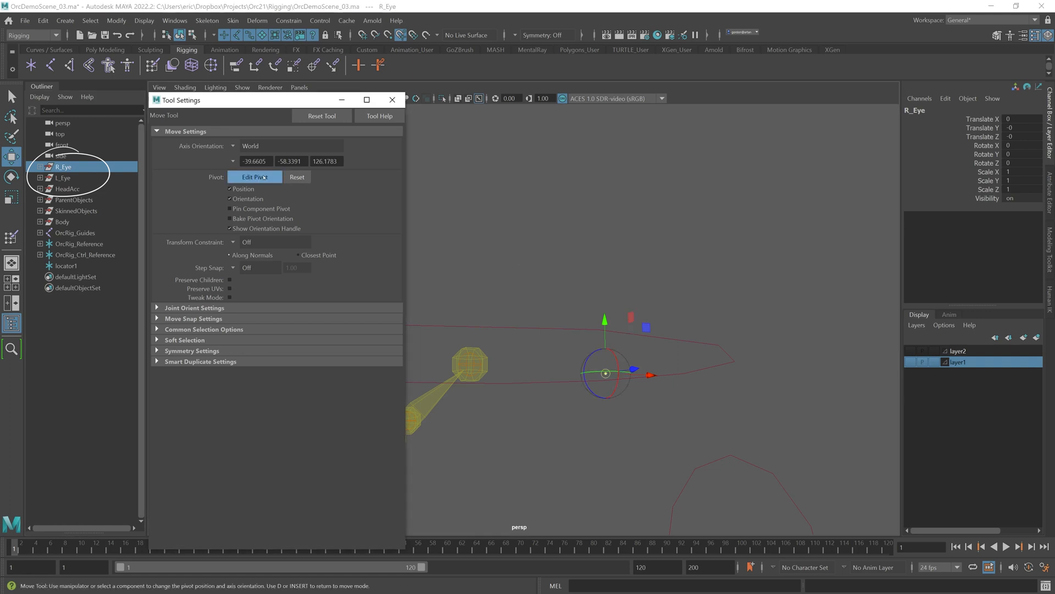
middle_click(472, 378)
key(d)
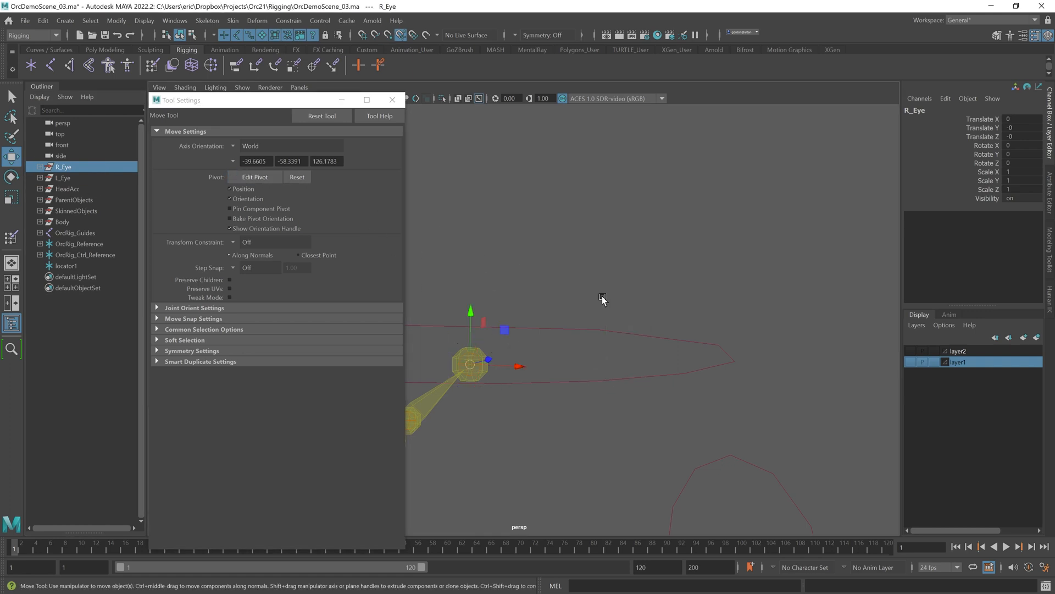
click(908, 364)
click(908, 351)
Step: Parent-constrain R_Eye to the OrcRig_Head joint
scroll(550, 312, down, 3)
alt+drag(550, 312, 549, 327)
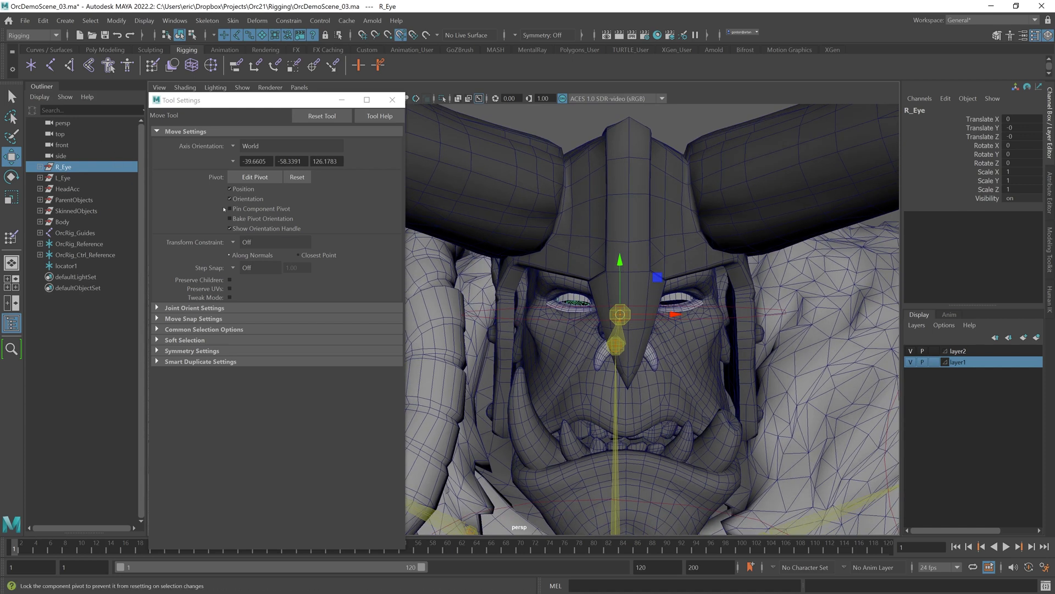
alt+drag(564, 305, 579, 308)
alt+middle_drag(549, 296, 602, 301)
alt+right_drag(602, 301, 656, 306)
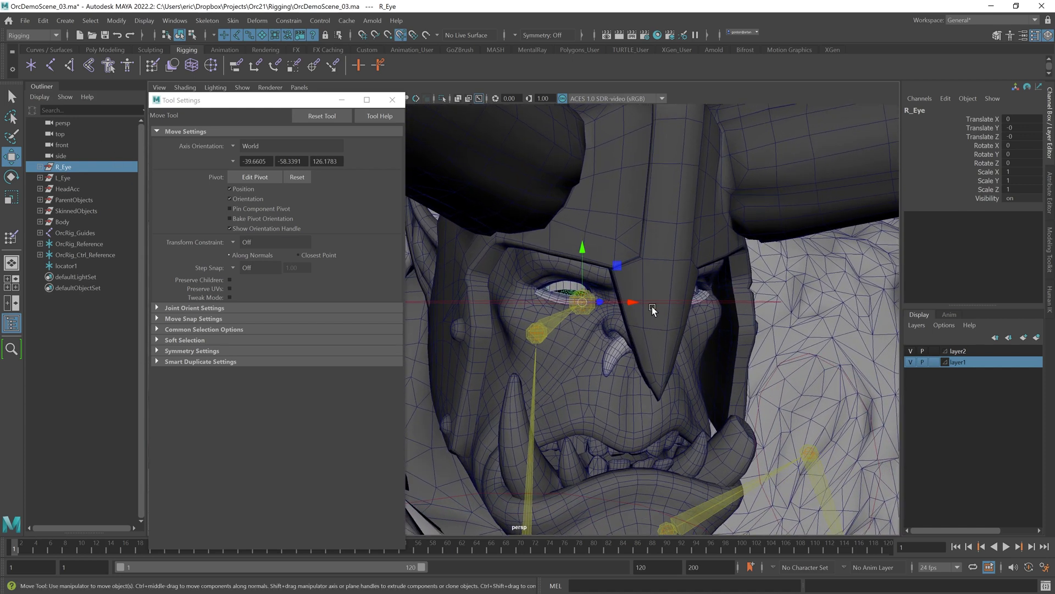
click(89, 349)
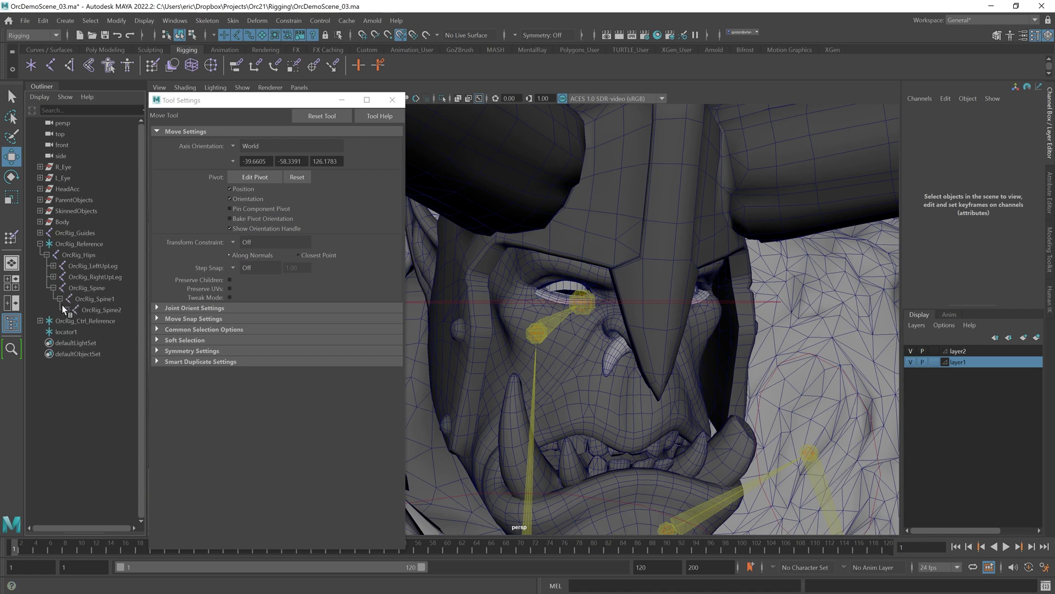
click(100, 343)
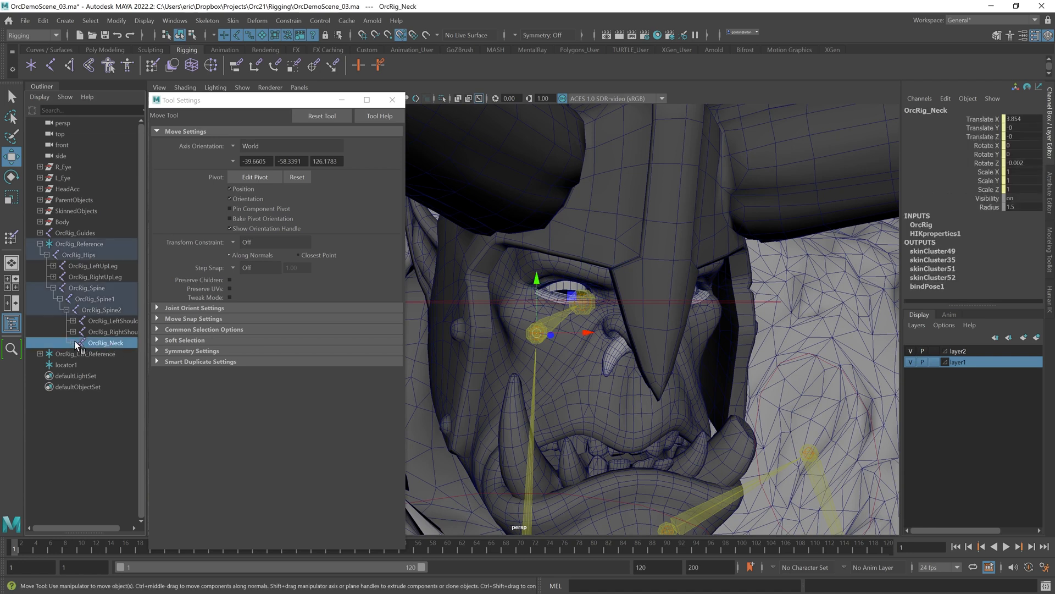
click(65, 166)
click(289, 21)
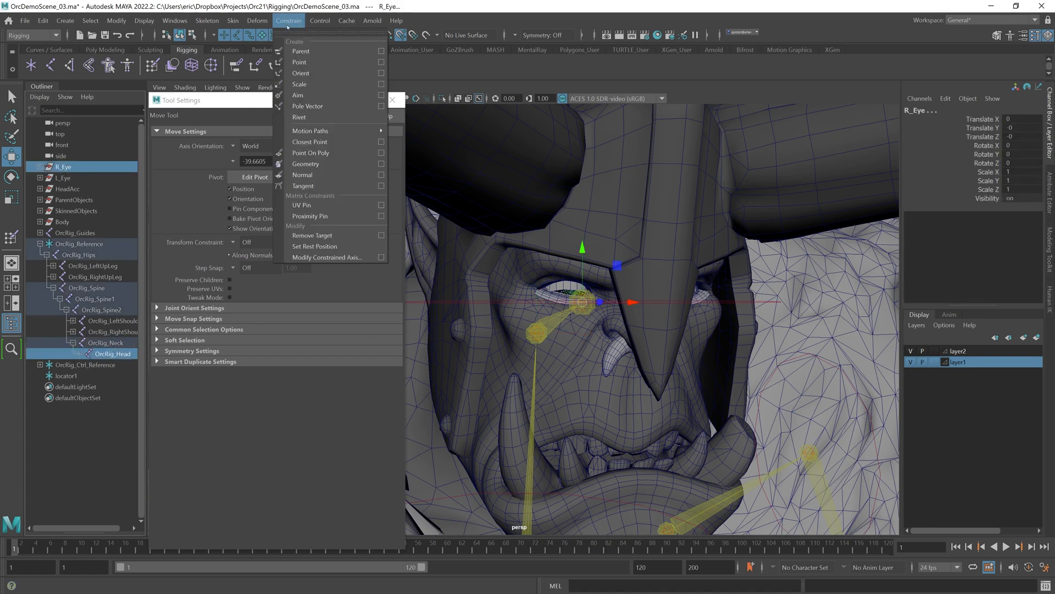
click(301, 52)
Step: Parent-constrain L_Eye to the OrcRig_Head joint
click(41, 165)
click(41, 164)
click(112, 353)
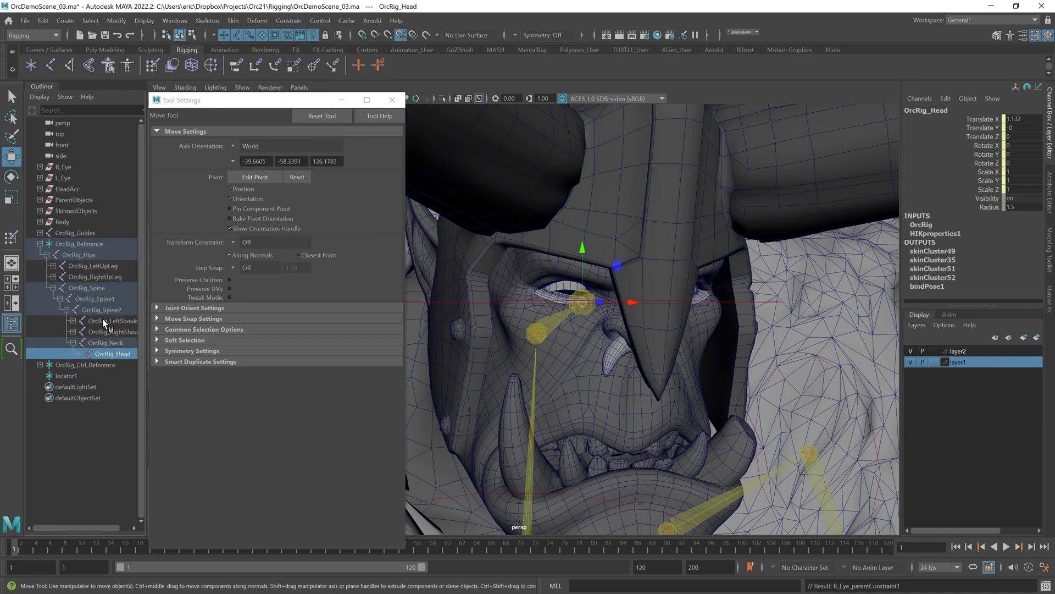
click(287, 21)
click(306, 52)
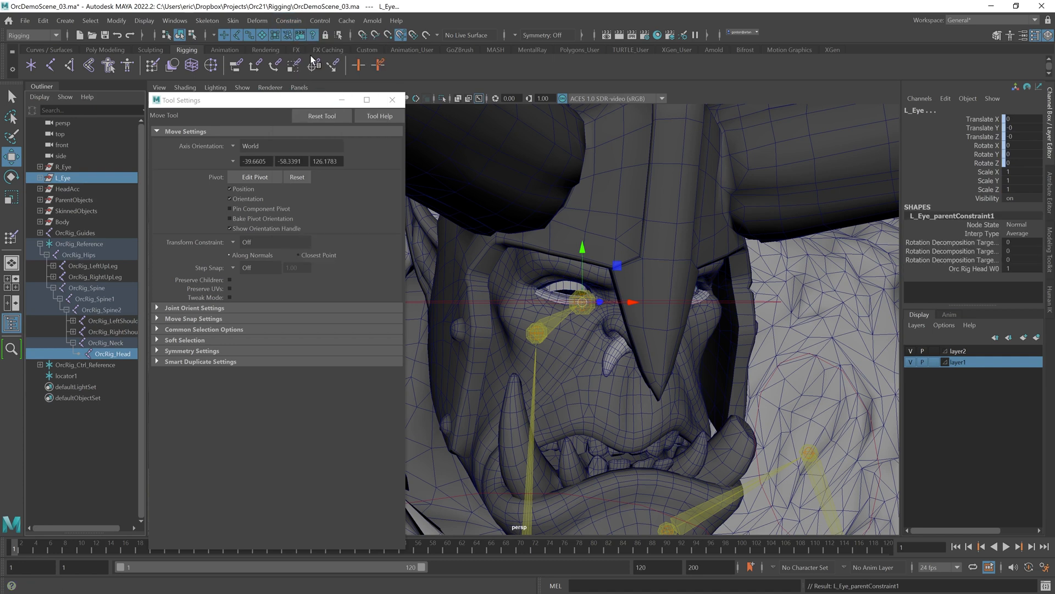
Step: Rotate the head effector to test the eye constraints
click(579, 292)
key(e)
drag(598, 285, 625, 332)
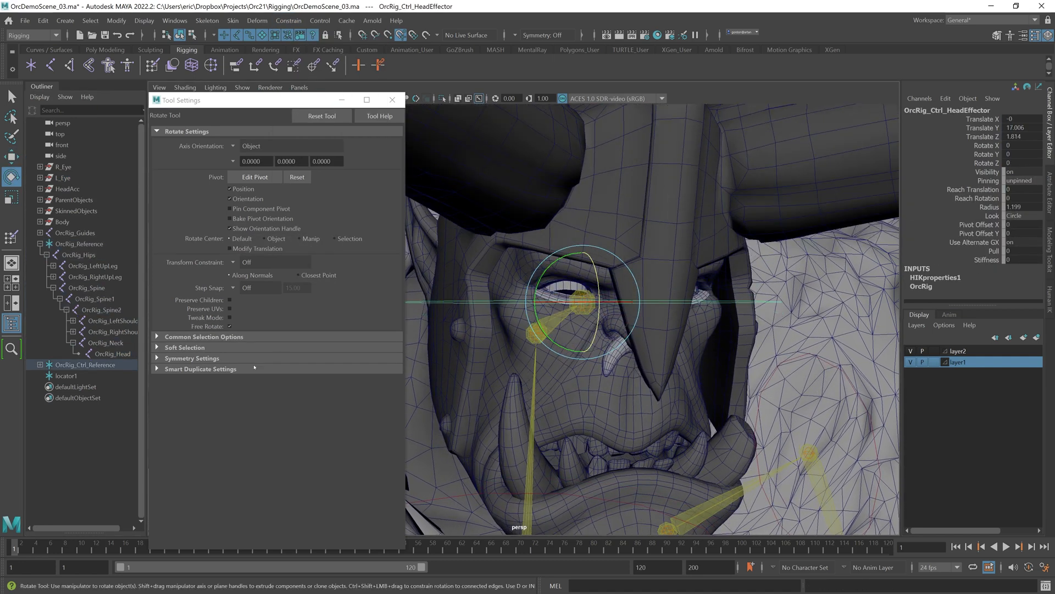
Step: Aim-constrain R_Eye's InnerEyes and OutterEyes meshes to locator1
click(94, 441)
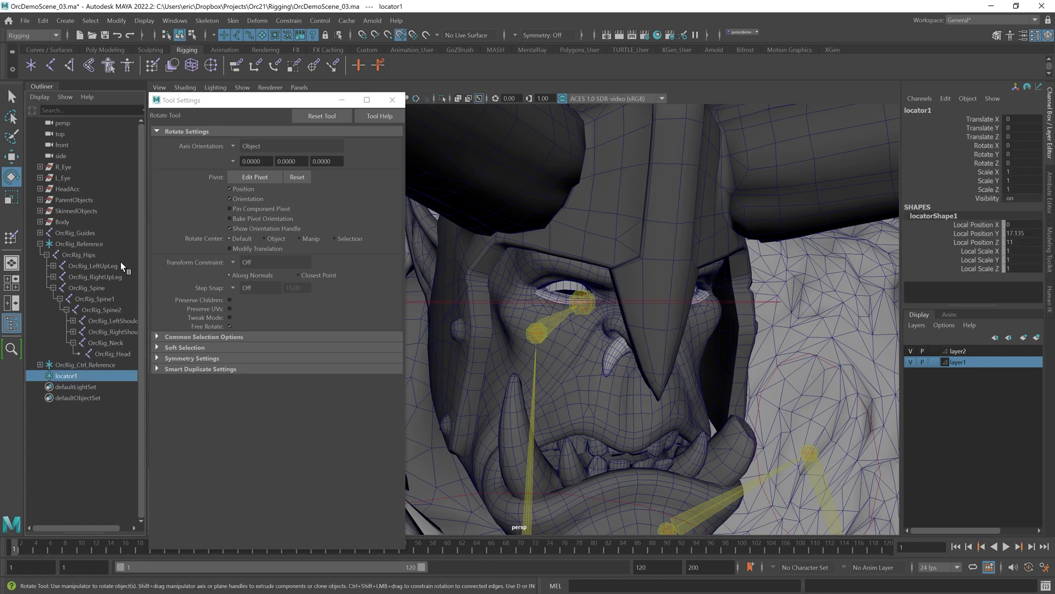
click(39, 167)
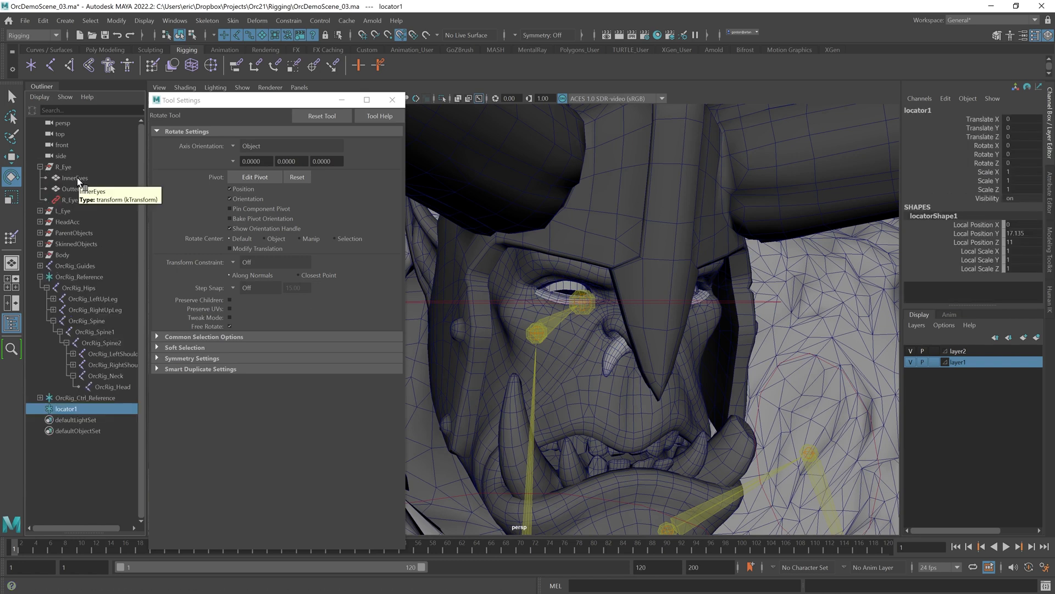
ctrl+click(79, 178)
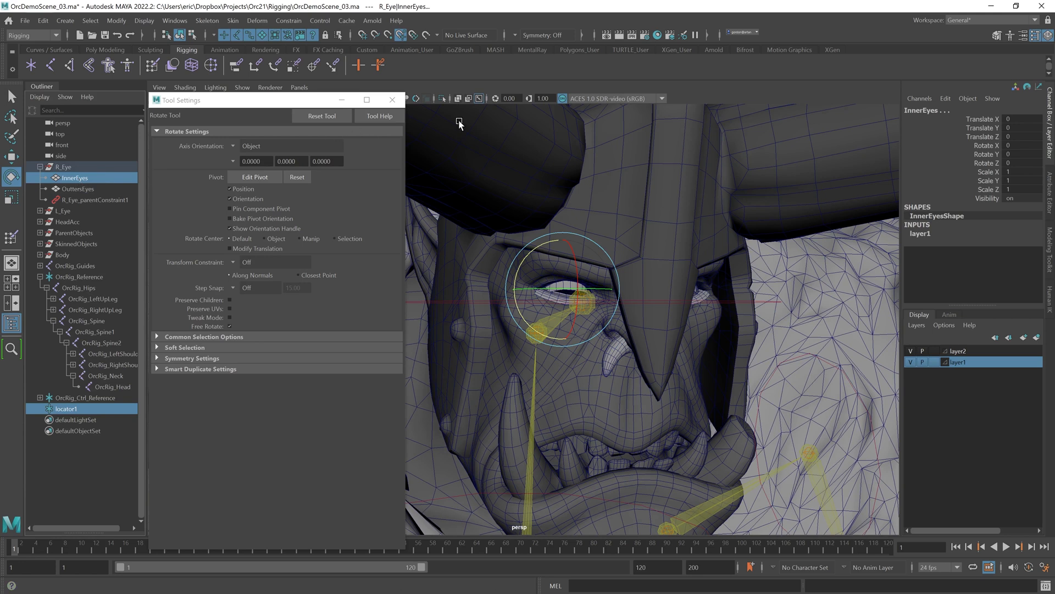
click(288, 21)
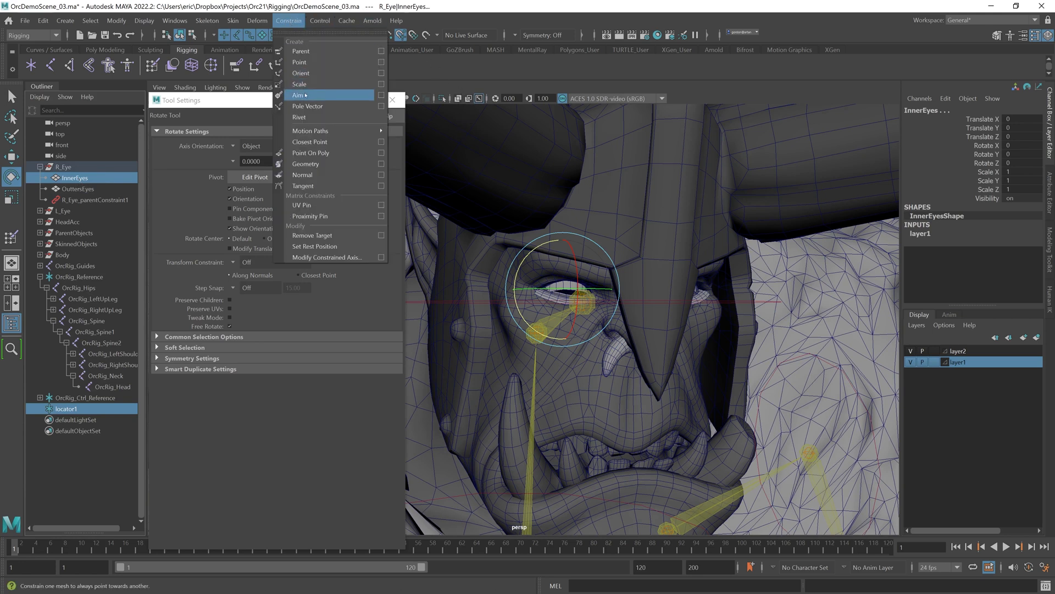
click(305, 95)
click(91, 467)
click(66, 409)
ctrl+click(77, 188)
key(g)
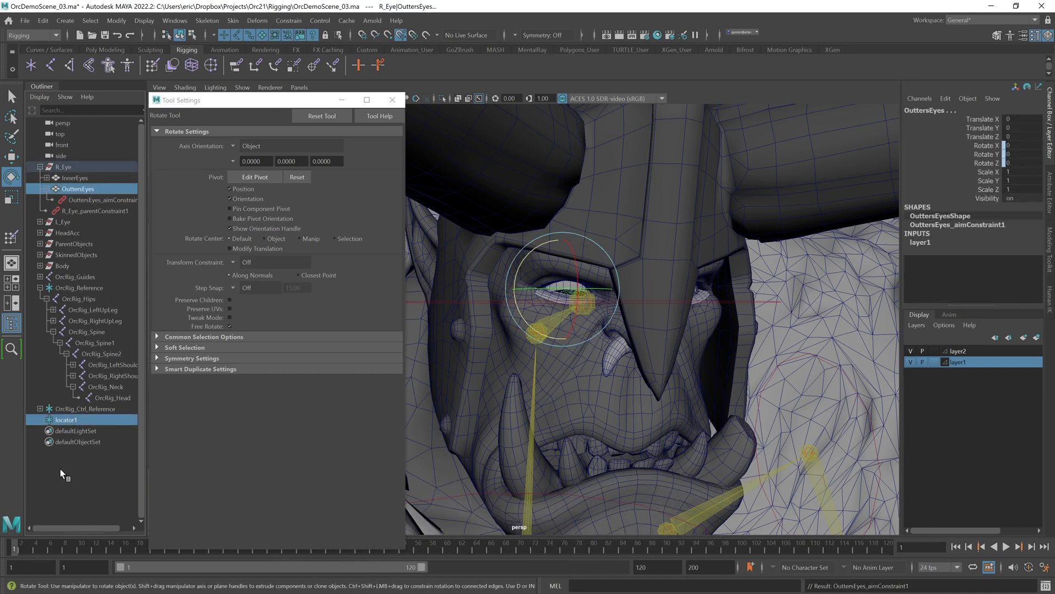
Step: Aim-constrain L_Eye's InnerEyes and OutterEyes meshes to locator1
click(40, 222)
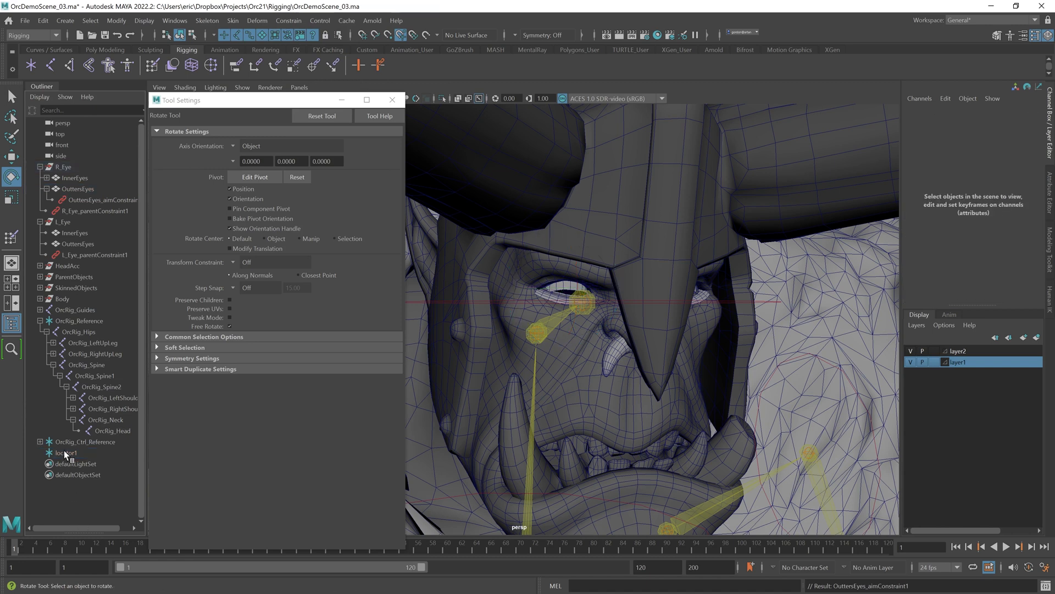
click(74, 232)
key(g)
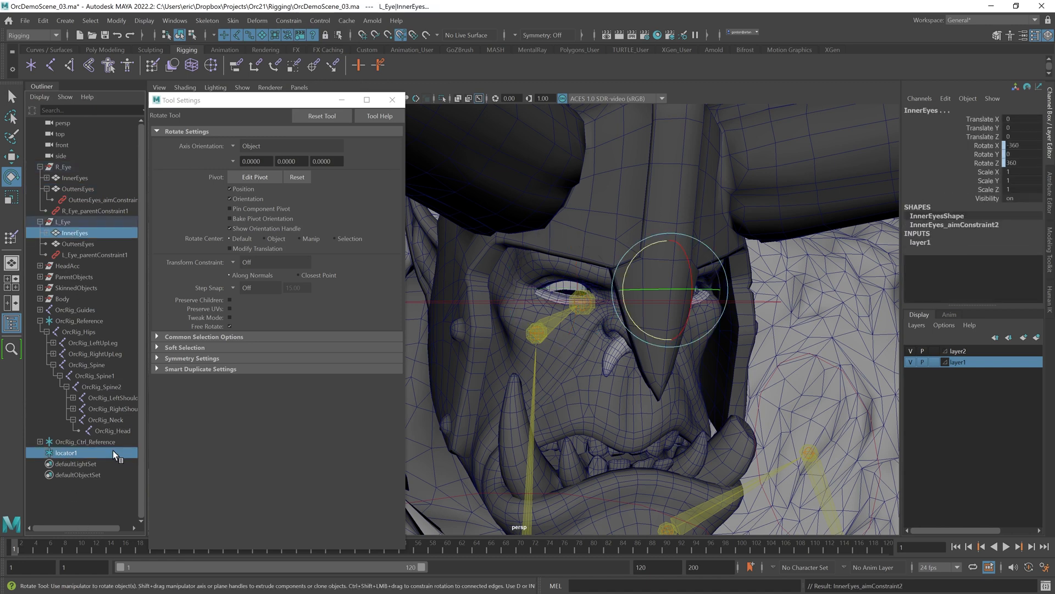
click(81, 506)
click(66, 452)
ctrl+click(77, 244)
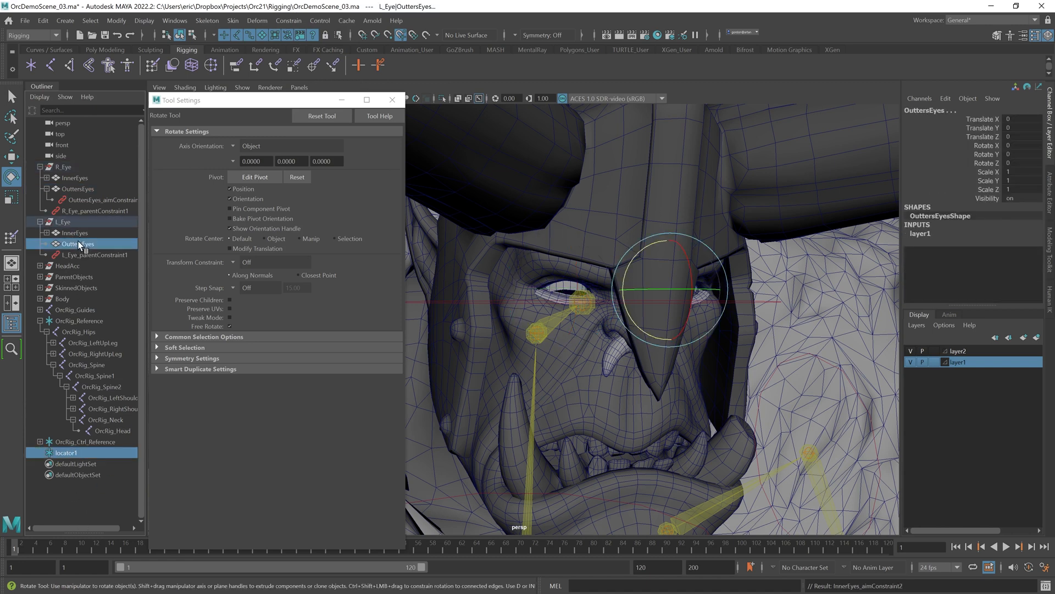
key(g)
Step: Move locator1 around in front of the head to test the eyes' aim constraints
click(96, 509)
click(76, 455)
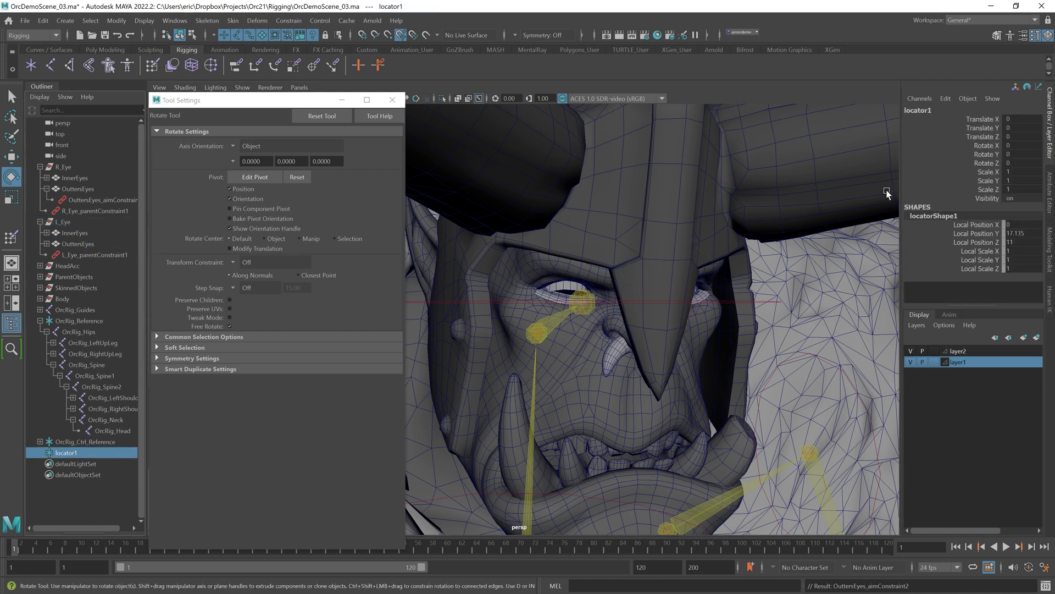
scroll(636, 275, down, 10)
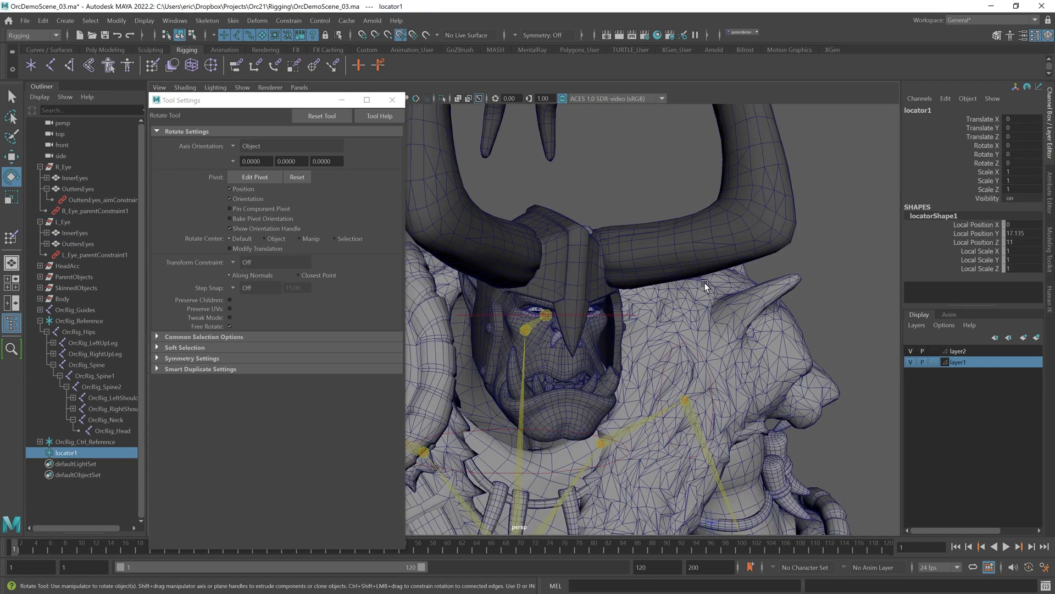
alt+middle_drag(756, 260, 691, 298)
key(w)
drag(740, 279, 722, 310)
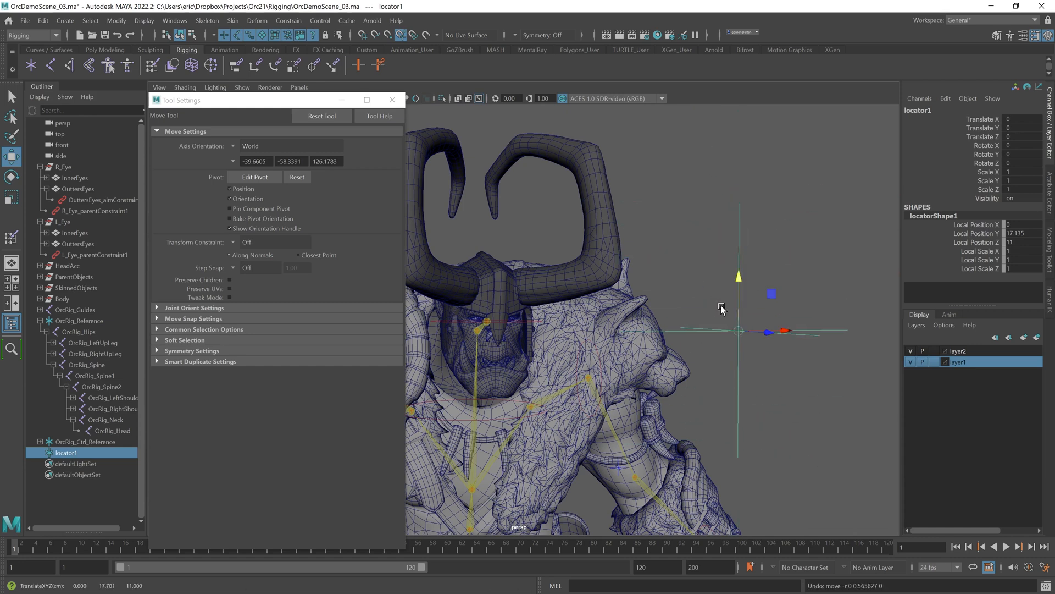
drag(787, 333, 459, 321)
drag(865, 297, 570, 294)
alt+middle_drag(566, 292, 591, 288)
drag(635, 266, 636, 241)
drag(682, 304, 438, 294)
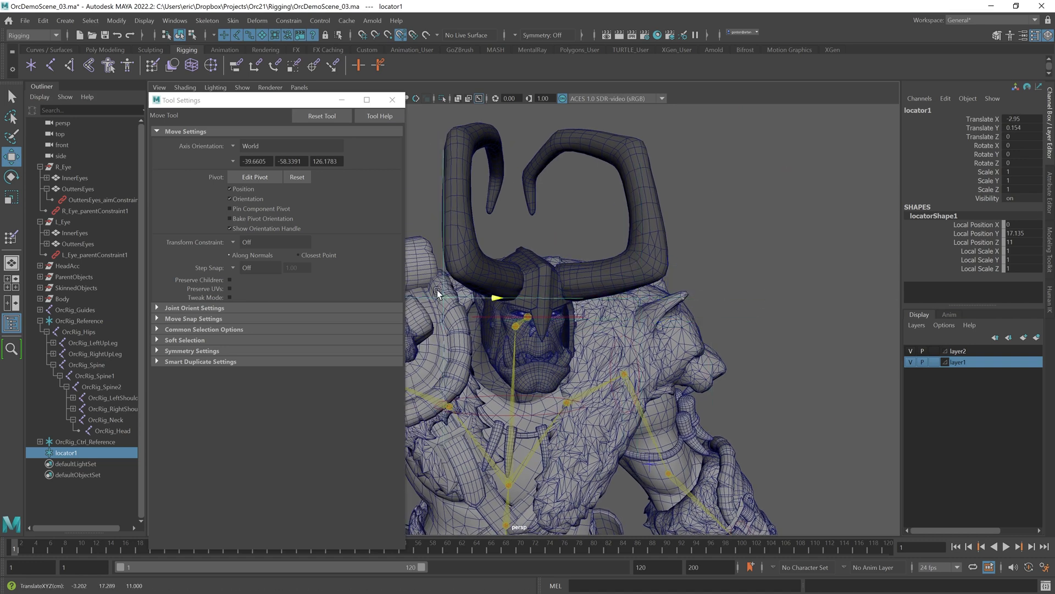
drag(766, 283, 633, 285)
alt+right_drag(506, 284, 893, 367)
key(f)
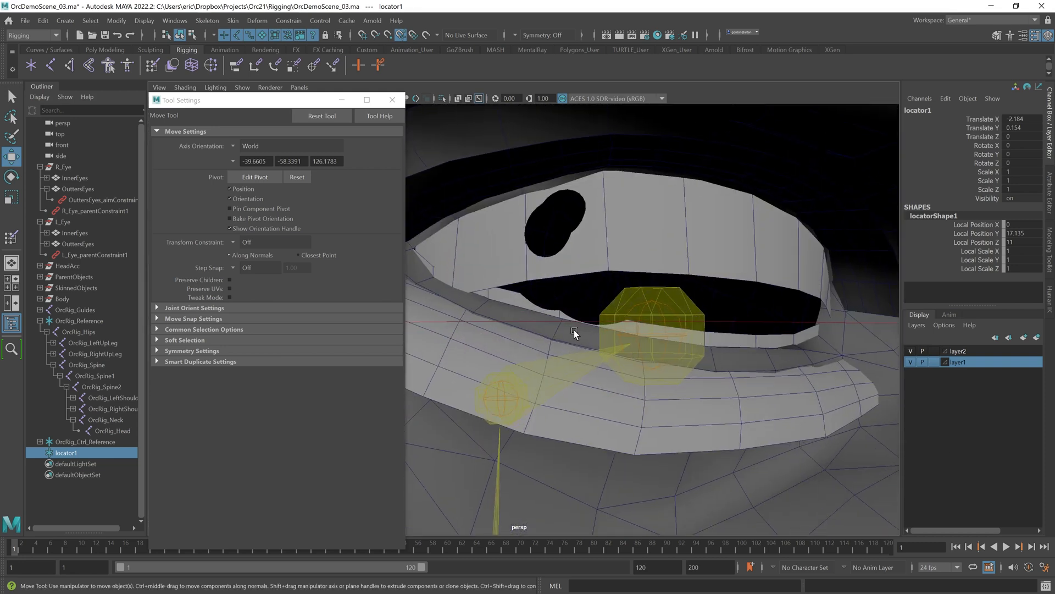
Step: Fine-tune locator1's position, setting Translate X to 0.572 and Translate Y to 0.229, so the eyes aim straight ahead
click(568, 299)
alt+right_drag(569, 299, 497, 287)
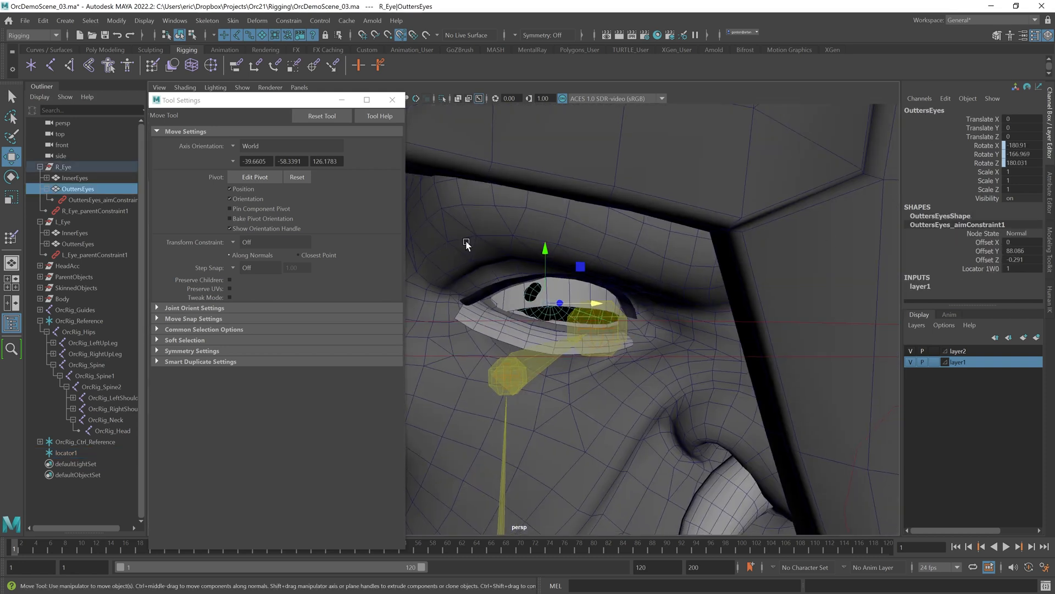
click(79, 453)
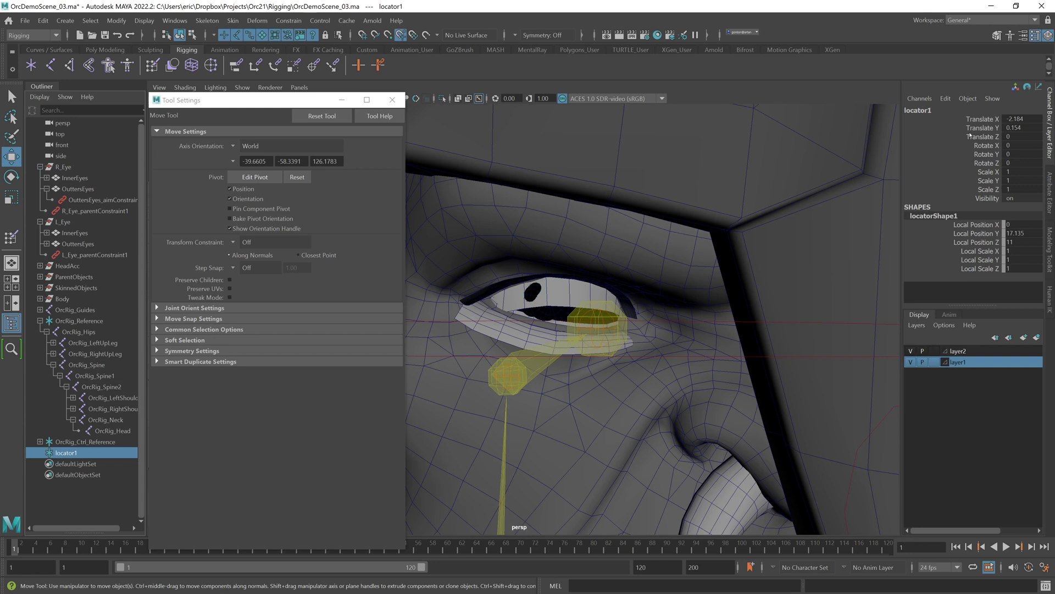
click(982, 119)
middle_drag(539, 256, 619, 262)
mouse_move(660, 316)
middle_down()
mouse_move(547, 318)
mouse_move(625, 315)
middle_up()
key(4)
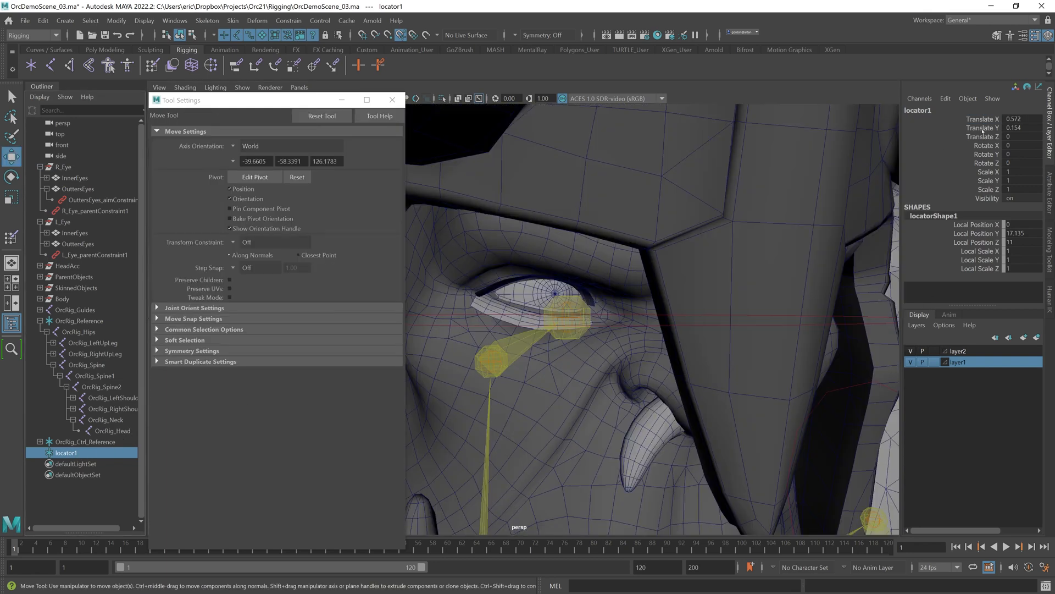
click(982, 119)
middle_drag(679, 217, 620, 225)
middle_drag(753, 231, 832, 243)
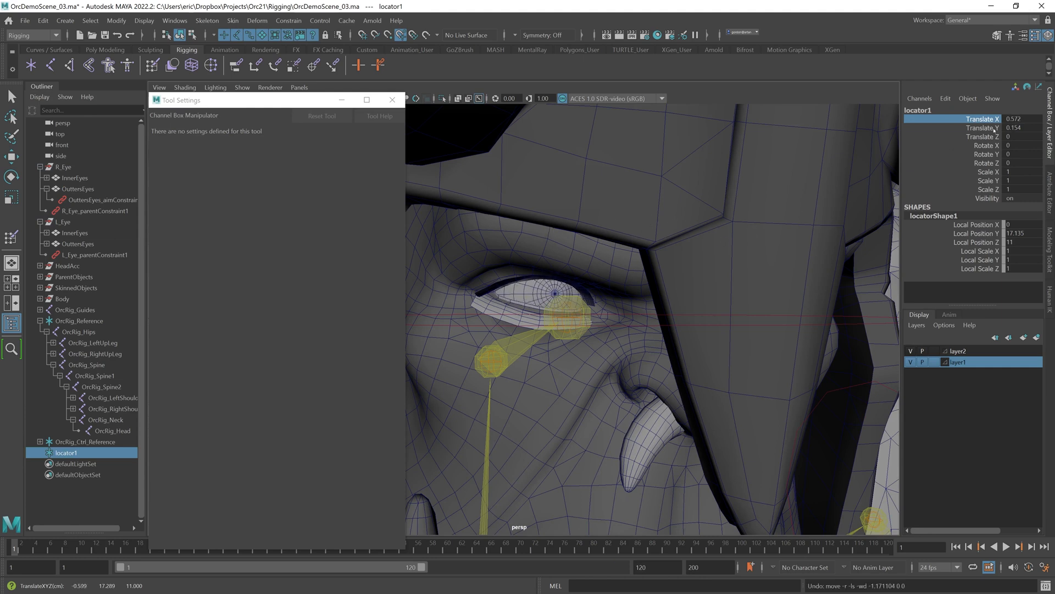
click(984, 128)
middle_drag(714, 231, 818, 229)
middle_drag(692, 195, 494, 236)
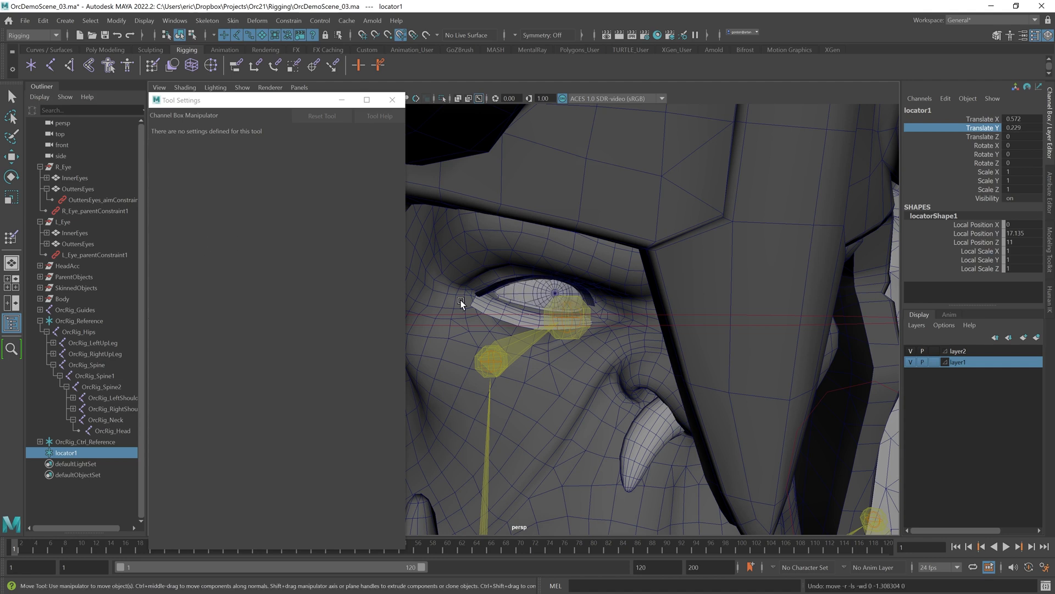
scroll(645, 275, down, 5)
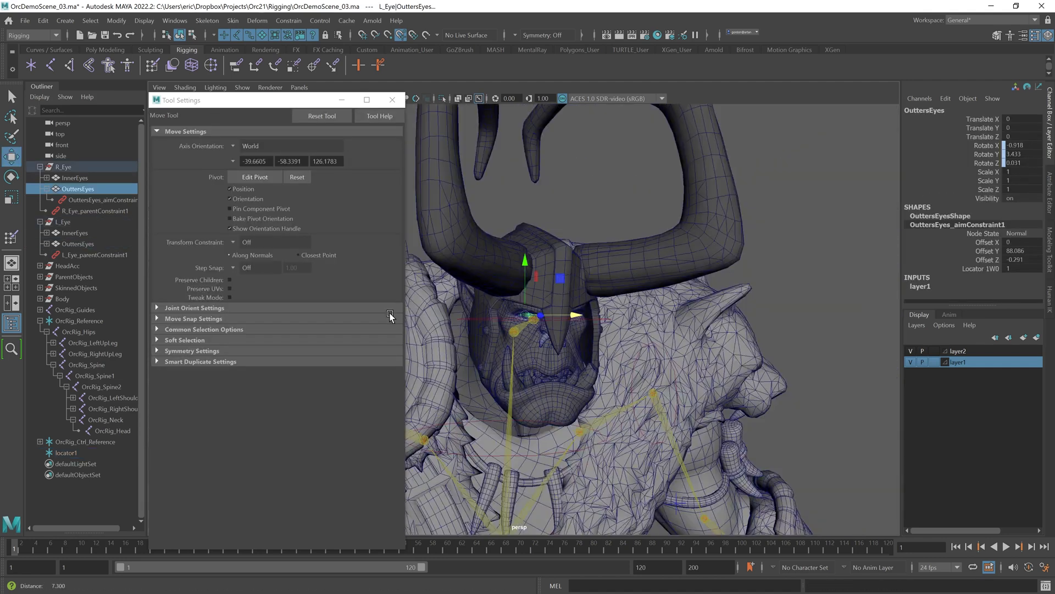
scroll(604, 319, down, 3)
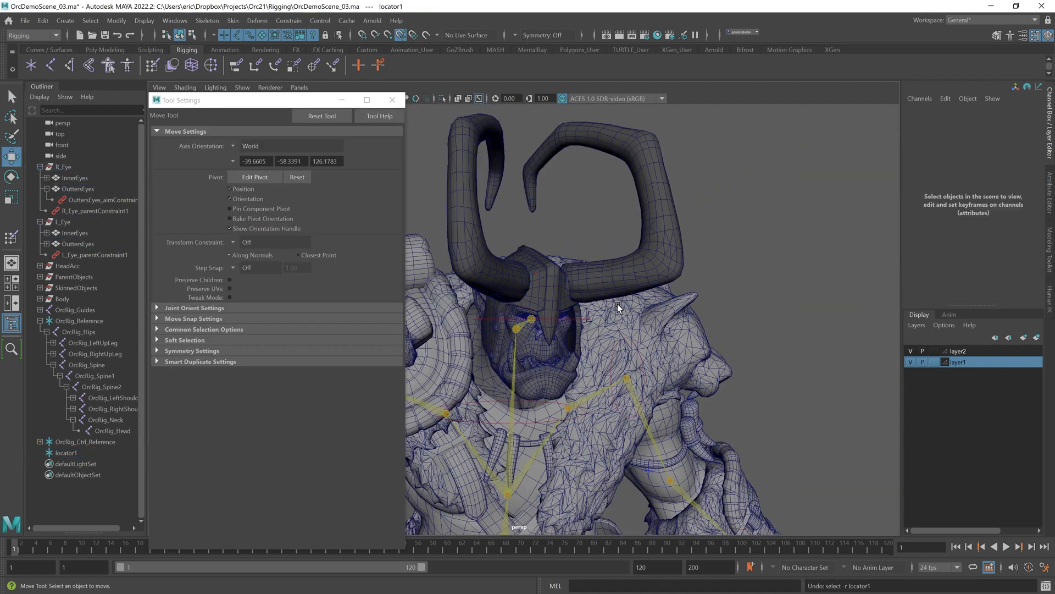
alt+drag(604, 319, 550, 319)
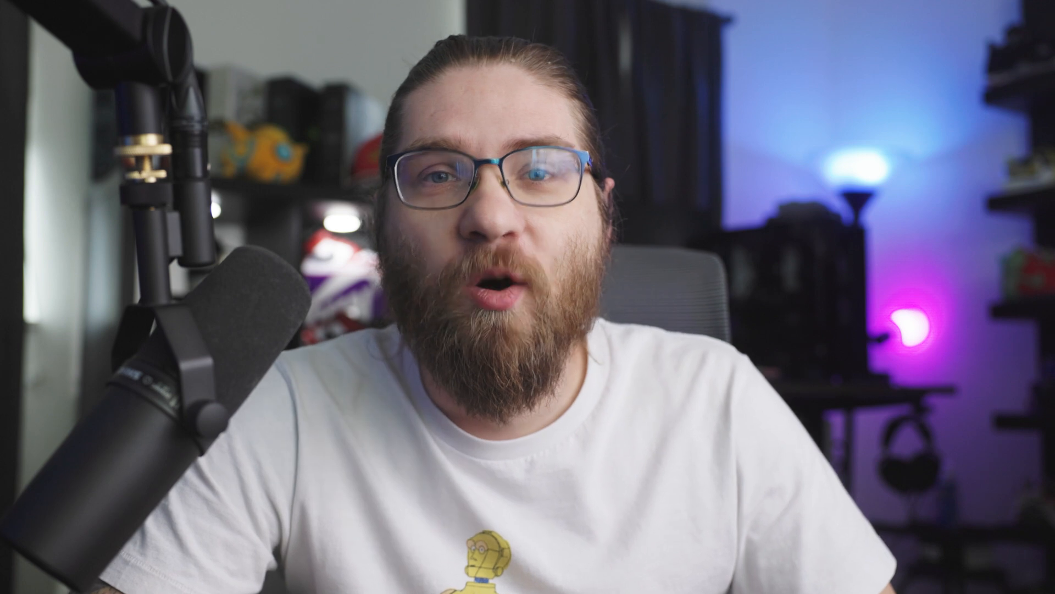